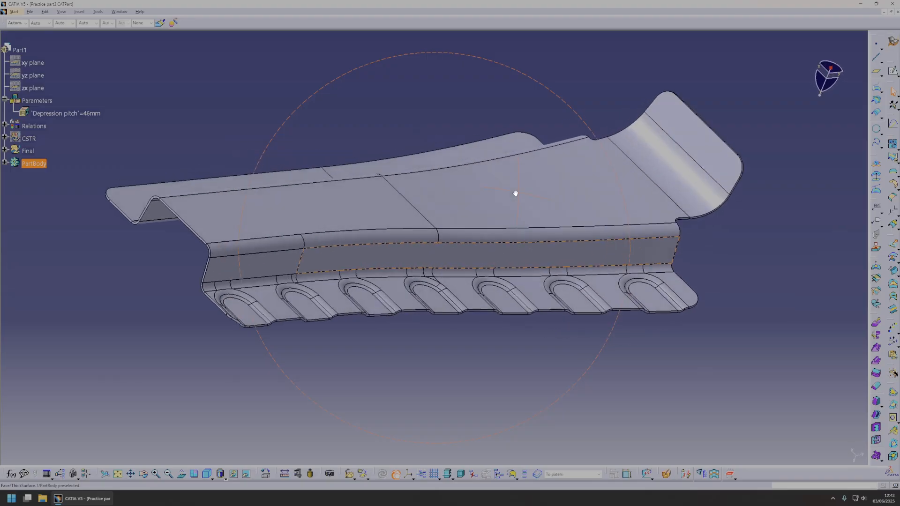
Step: Examine the finished sheet part from several angles, including its row of depressions and end flange
middle_click_drag(462, 229, 542, 295)
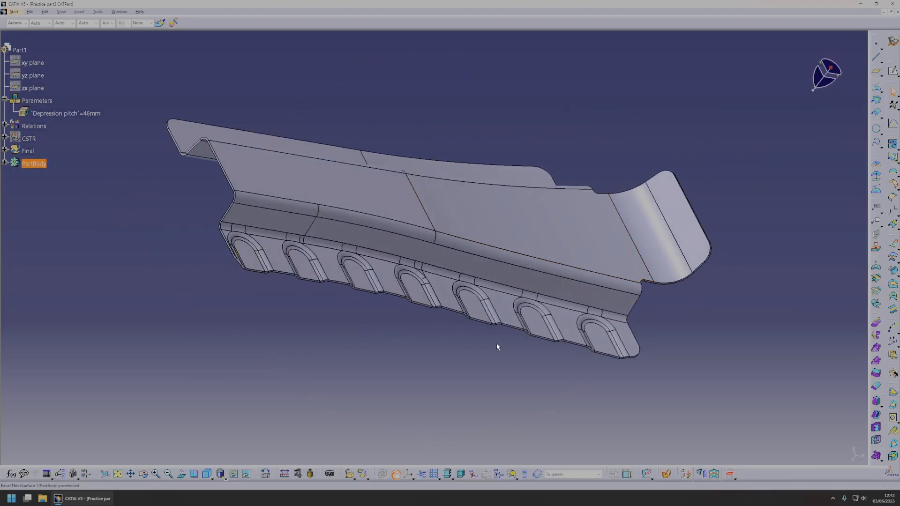
middle_click_drag(492, 237, 501, 290)
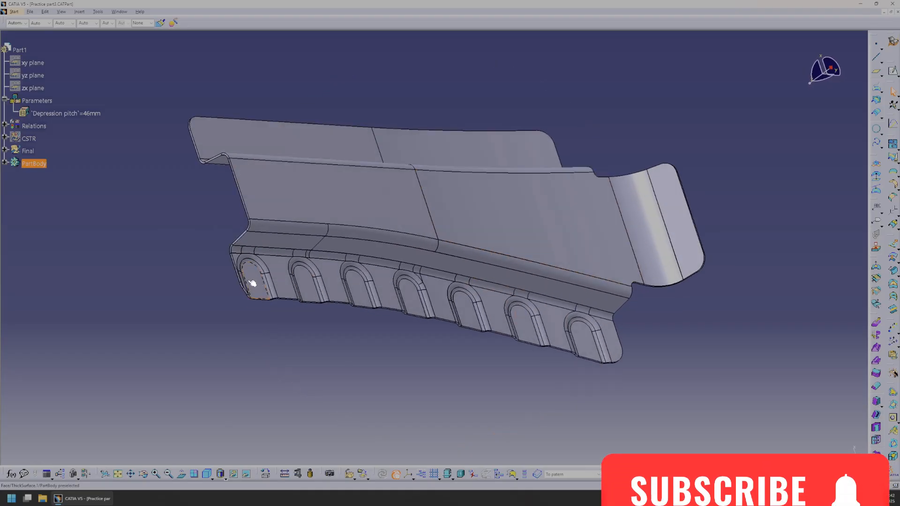
mouse_move(424, 291)
middle_mouse_down()
mouse_move(571, 323)
mouse_move(470, 306)
mouse_move(417, 279)
middle_mouse_up()
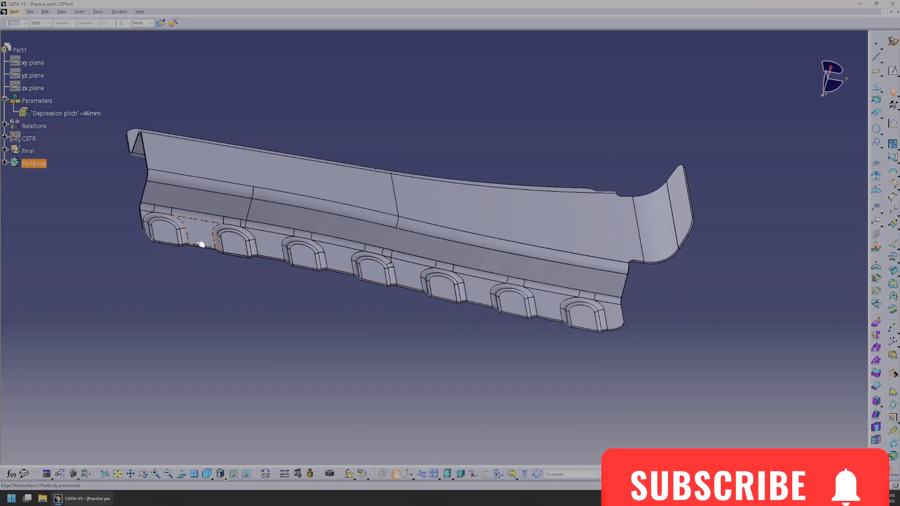
middle_click_drag(292, 252, 395, 336)
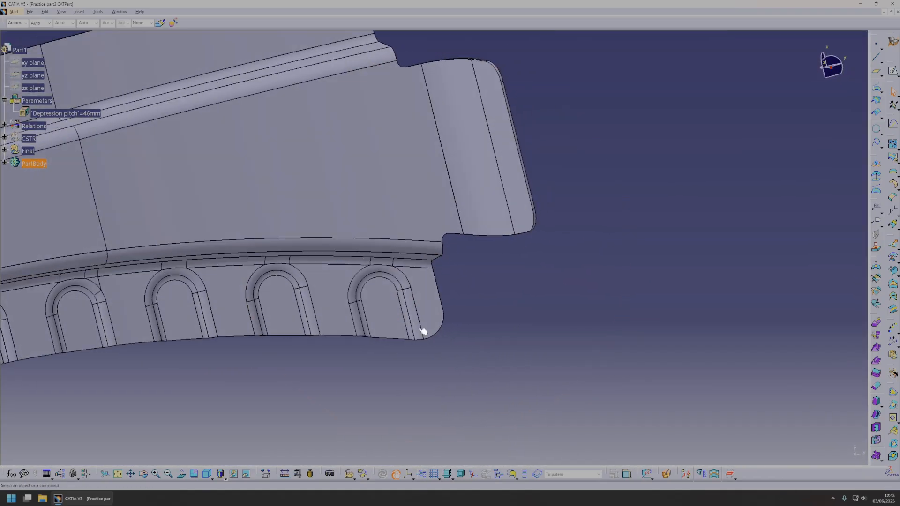
middle_click_drag(454, 235, 539, 234)
Step: Create a new part document
left_click(30, 11)
left_click(35, 18)
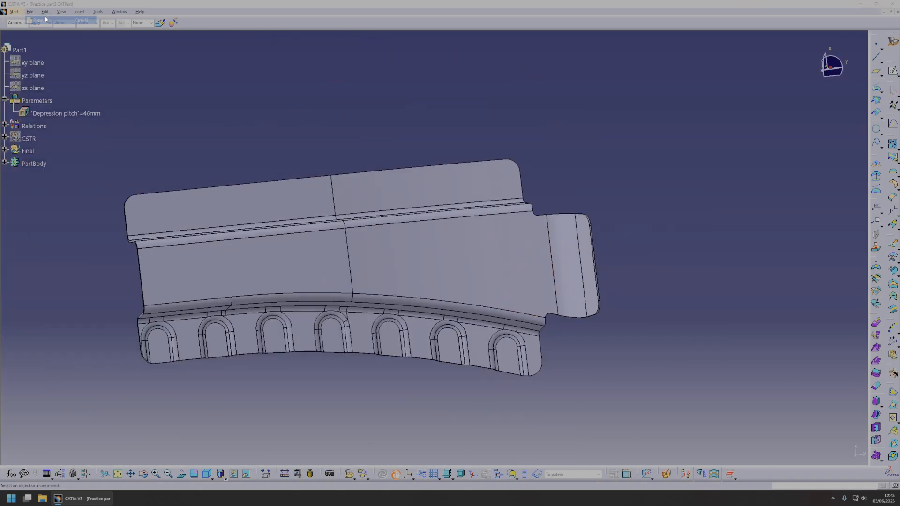
type("par")
key("Return")
key("Return")
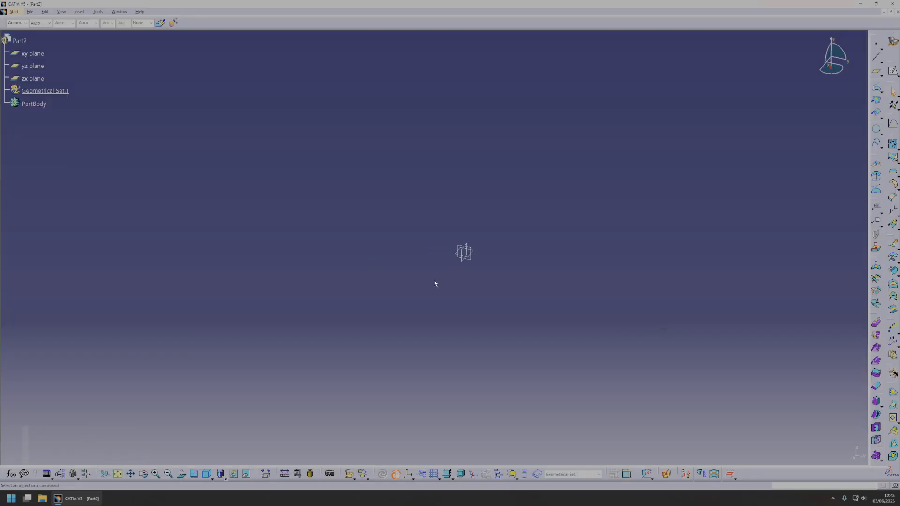
Step: Rename the new part's geometrical set to CSTR
right_click(45, 91)
left_click(80, 120)
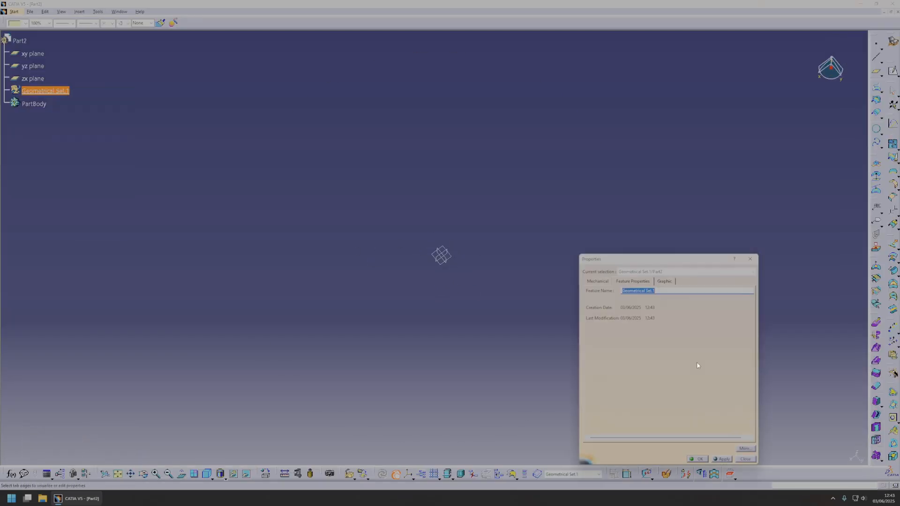
type("CSTR")
key("Return")
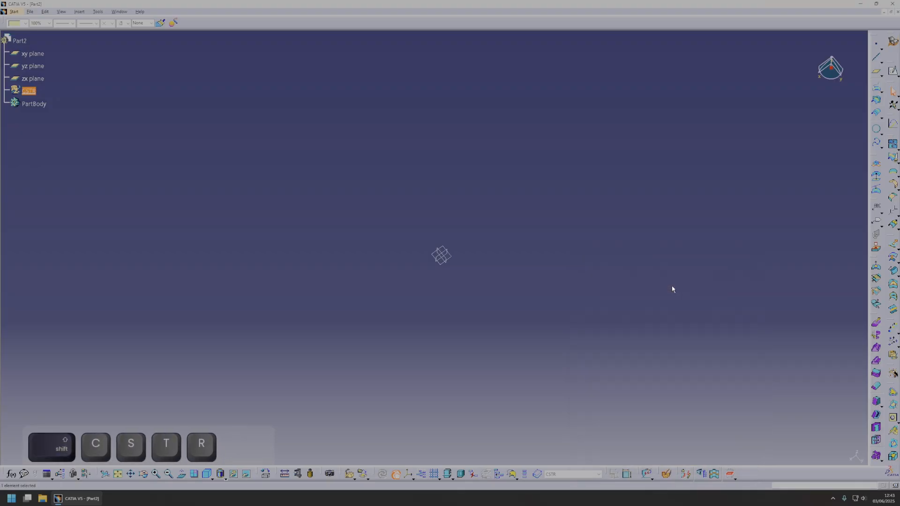
Step: Insert a geometrical set named "Welding surface" inside CSTR
left_click(79, 11)
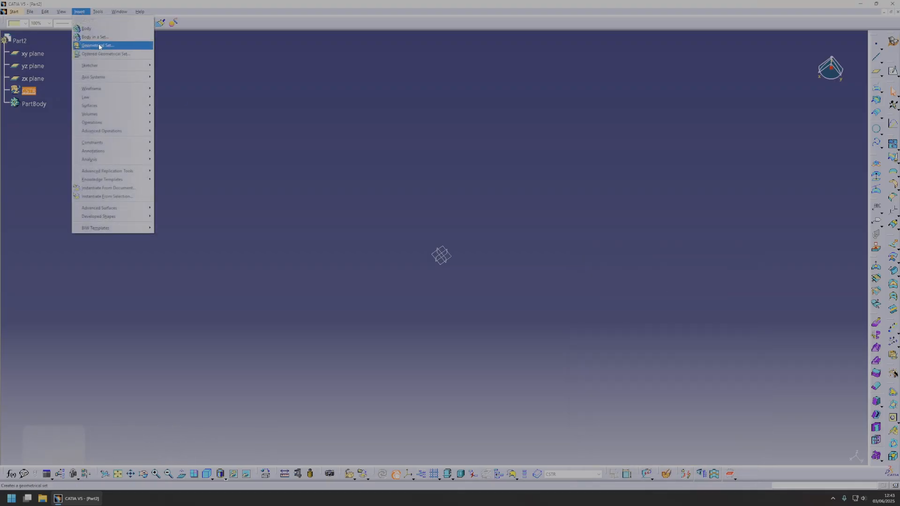
left_click(113, 45)
middle_click_drag(391, 256, 485, 211)
middle_click_drag(446, 233, 456, 270)
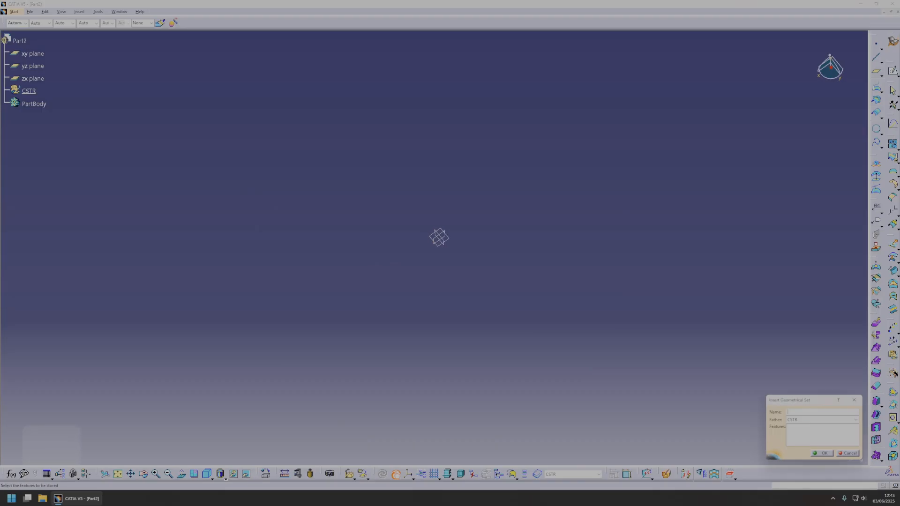
type("Weld")
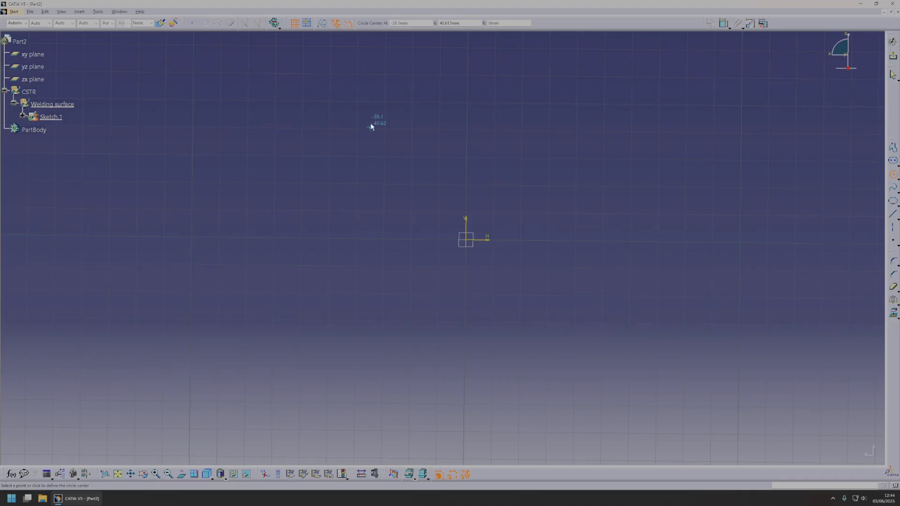
Step: Sketch a circle about 87 mm in diameter above the origin and a horizontal line tangent to its lowest point
left_click(340, 79)
left_click(415, 172)
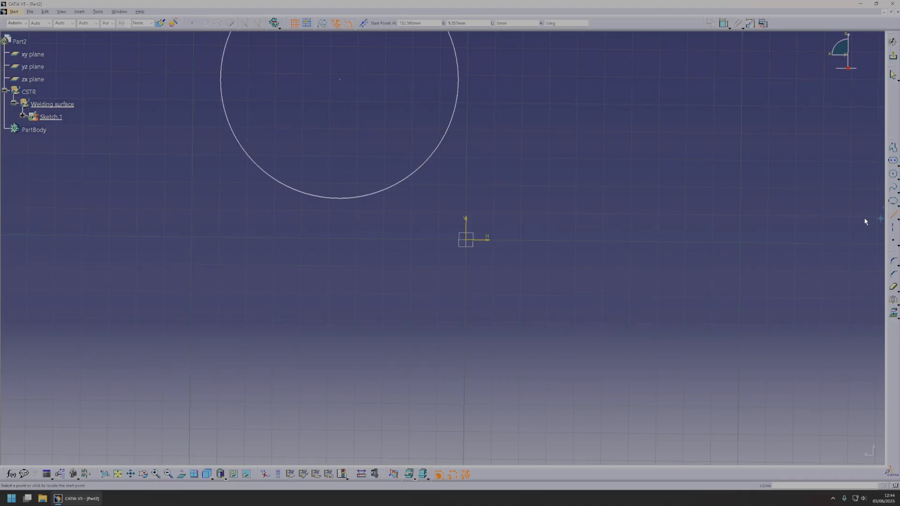
left_click(340, 199)
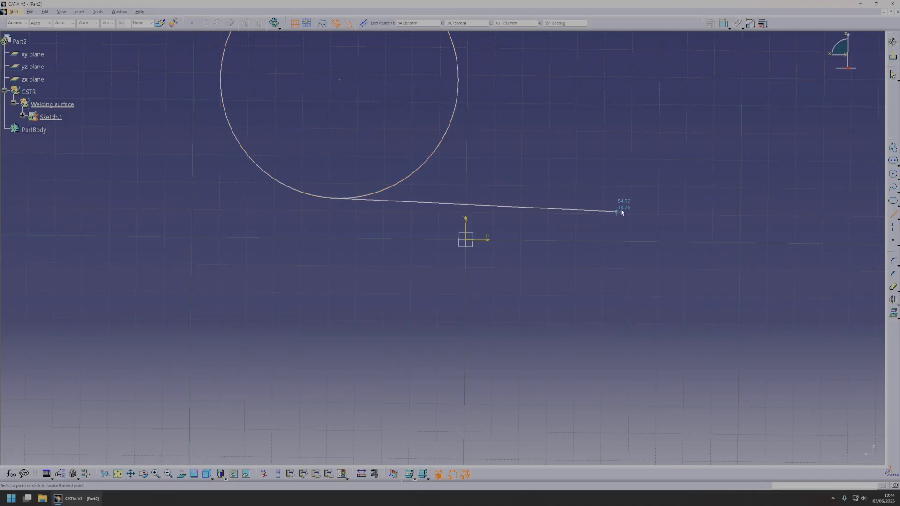
left_click(631, 201)
Step: Constrain the tangent line's offset from the horizontal sketch axis to 0 mm
left_click(372, 200)
left_click(485, 241)
double_click(534, 220)
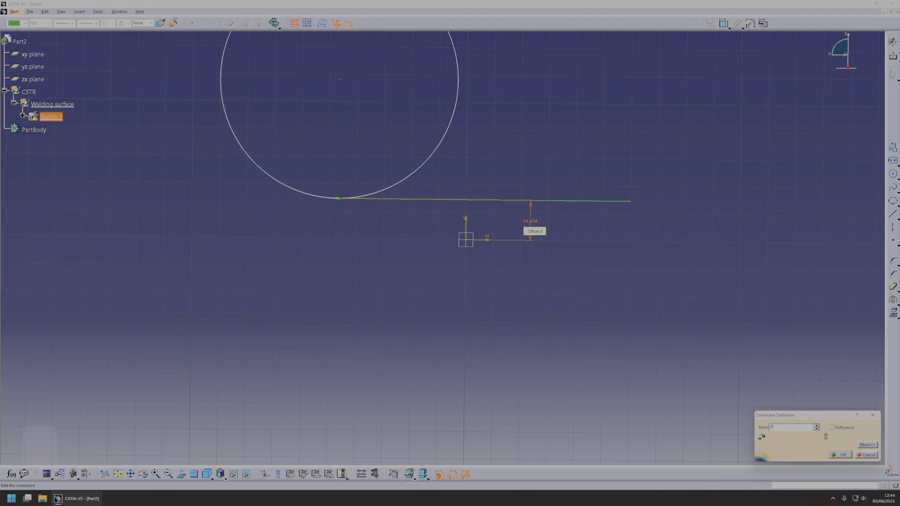
key("Return")
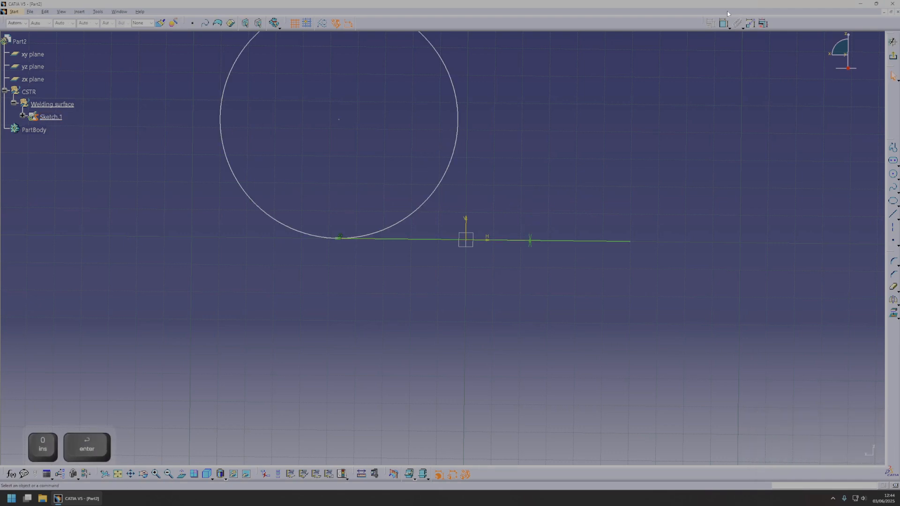
Step: Dimension the circle's diameter and set it to 1400 mm
left_click(449, 73)
double_click(486, 60)
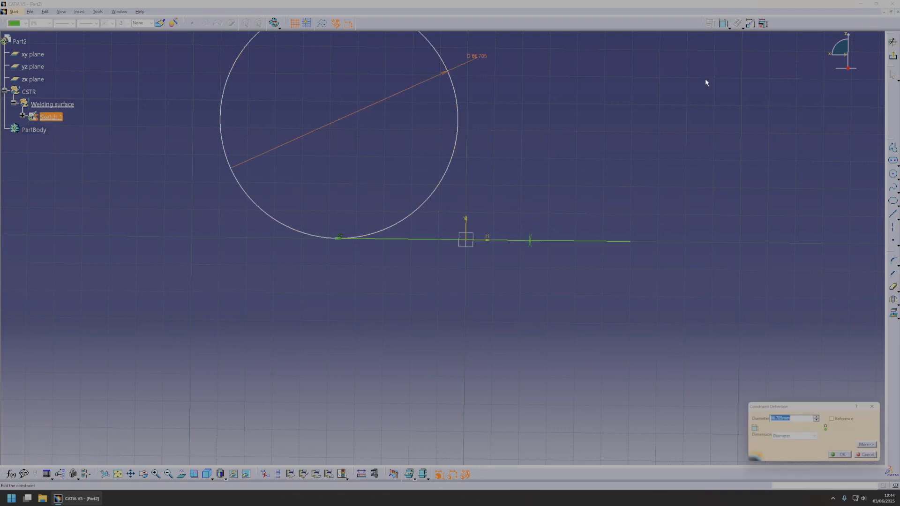
type("1400")
key("Return")
Step: Move the point where the line meets the circle to the other side of the vertical sketch axis
mouse_move(534, 309)
middle_mouse_down()
mouse_move(562, 299)
mouse_move(490, 254)
middle_mouse_up()
mouse_move(364, 243)
left_mouse_down()
mouse_move(452, 245)
mouse_move(442, 245)
left_mouse_up()
key("Escape")
middle_click_drag(623, 352, 649, 288)
key("Escape")
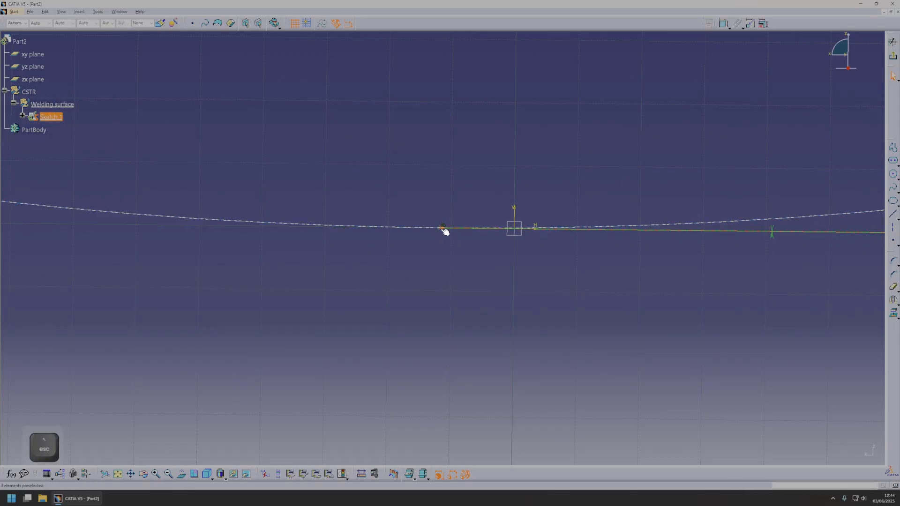
left_click_drag(442, 227, 553, 228)
Step: Constrain the tangent point's distance from the vertical sketch axis to 20 mm
left_click(725, 25)
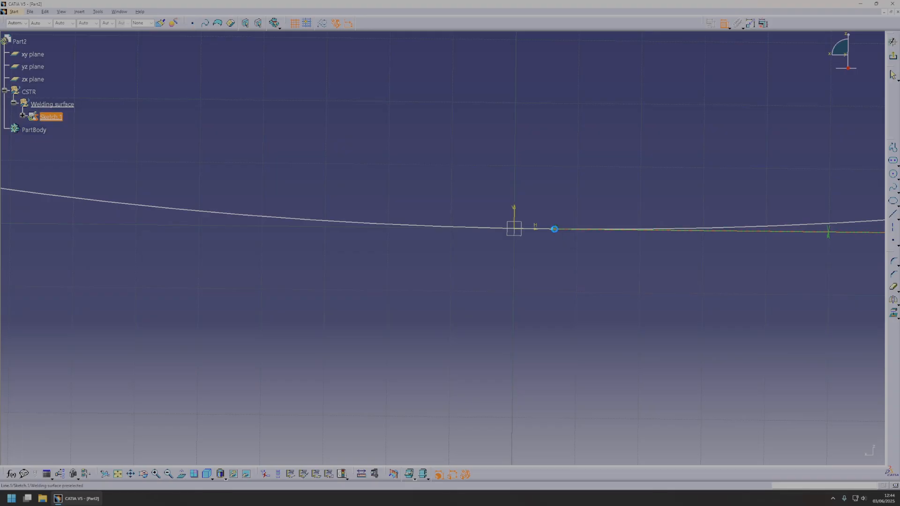
left_click(517, 213)
left_click(543, 188)
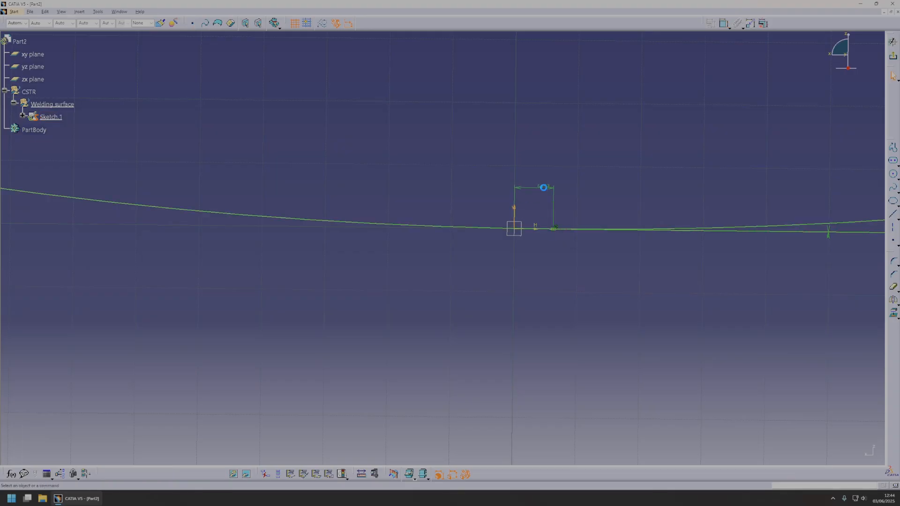
double_click(544, 189)
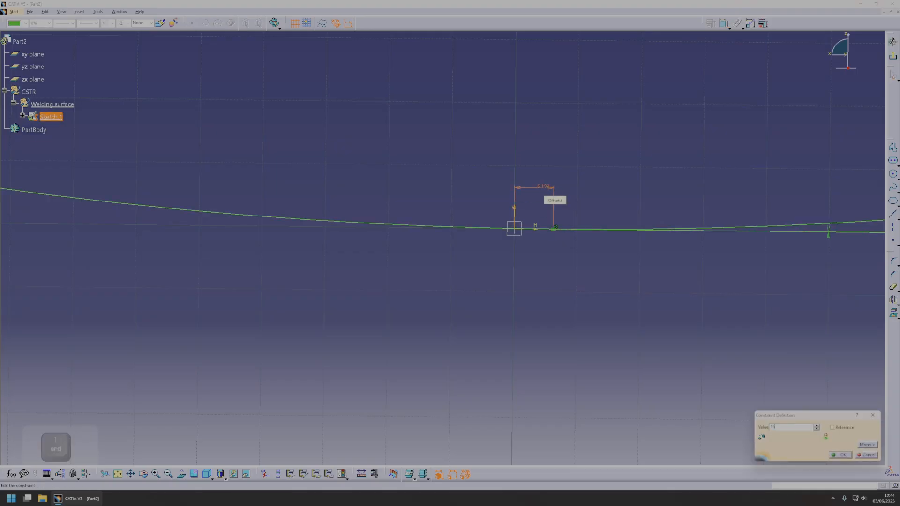
key("BackSpace")
type("20mm")
key("Return")
key("Escape")
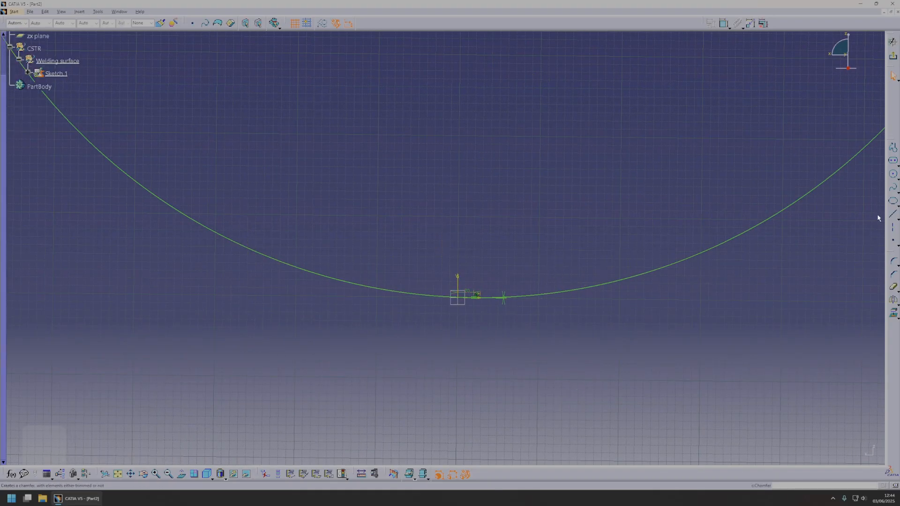
Step: Draw a vertical axis line crossing the circle on the opposite side of the origin from the tangent point
left_click(392, 190)
left_click(392, 344)
key("Escape")
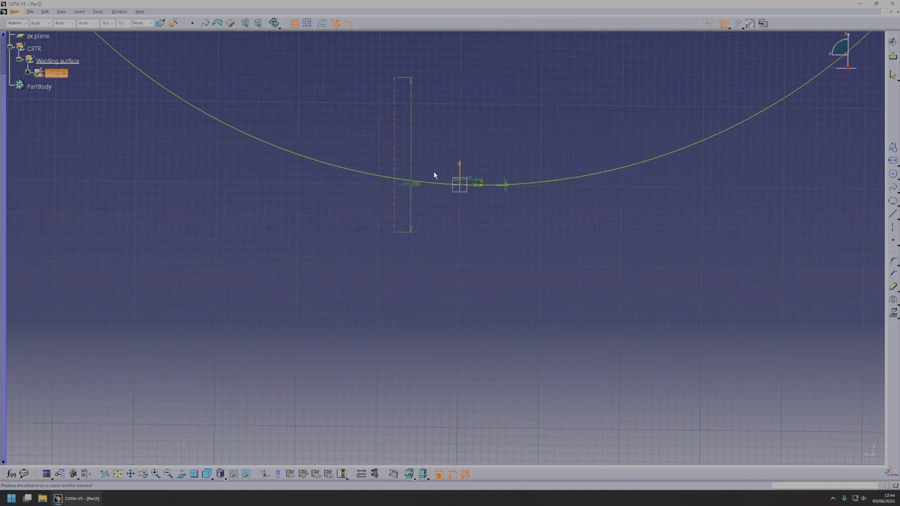
Step: Constrain the vertical axis line's distance from the vertical sketch axis to 80 mm
left_click(460, 167)
middle_click_drag(435, 170, 464, 171)
right_click(463, 168)
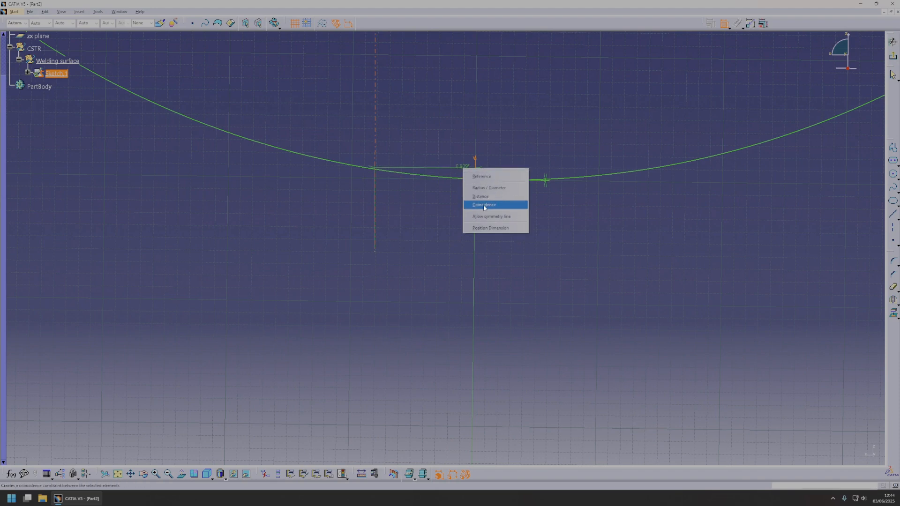
left_click(485, 197)
double_click(443, 157)
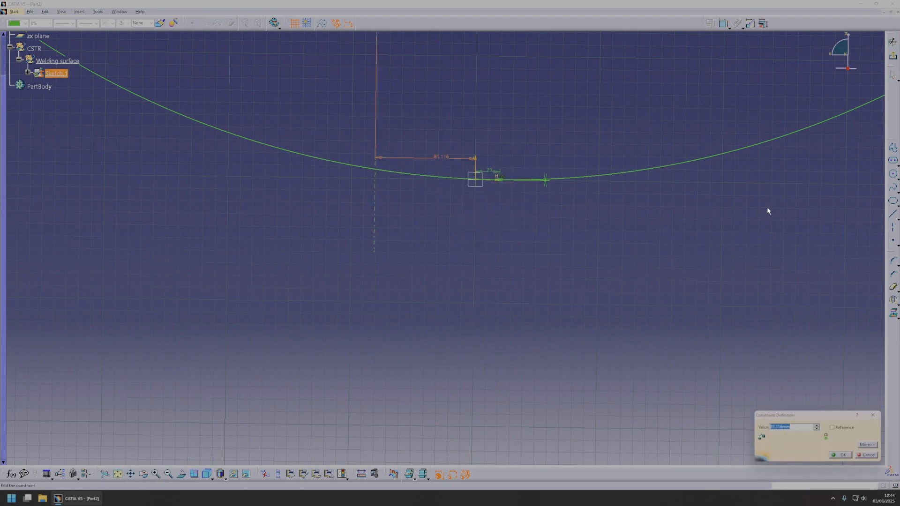
type("80")
key("Return")
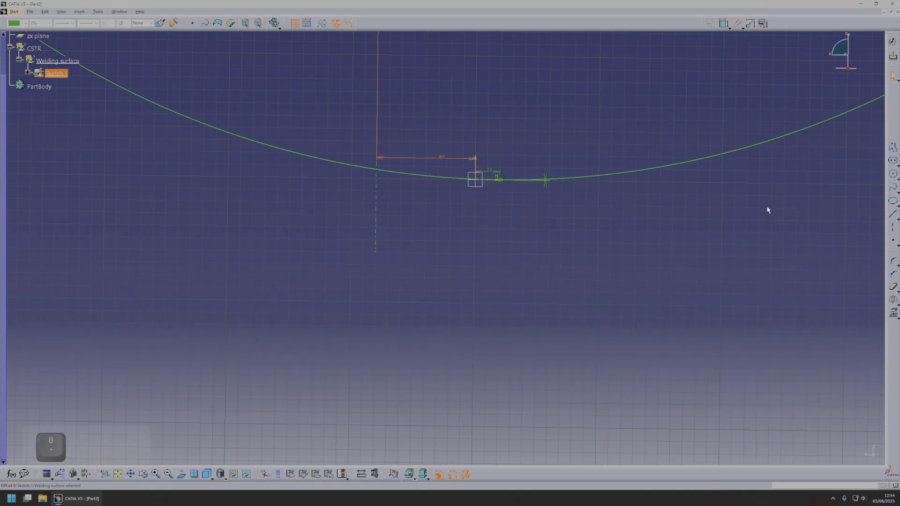
Step: Trim the circle down to the arc between the vertical axis line and the tangent point, and exit the sketch
left_click(888, 280)
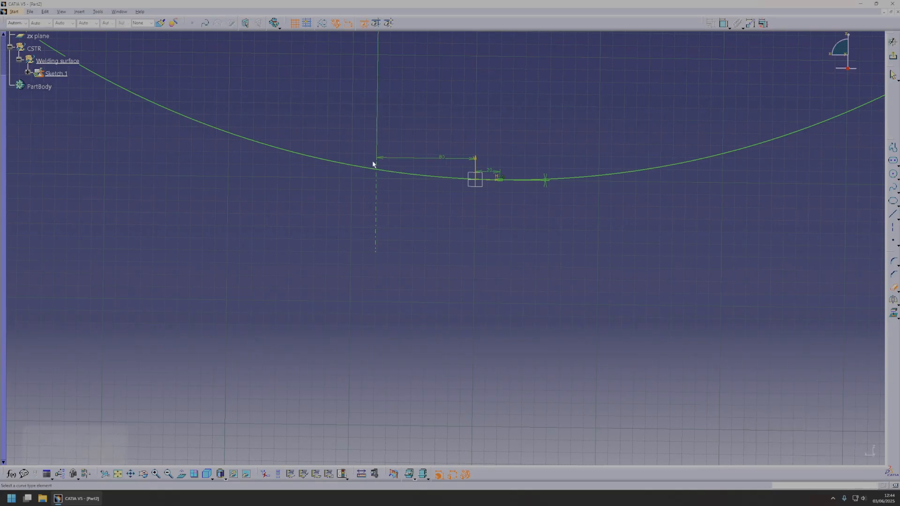
left_click(354, 166)
middle_click_drag(701, 236, 619, 299)
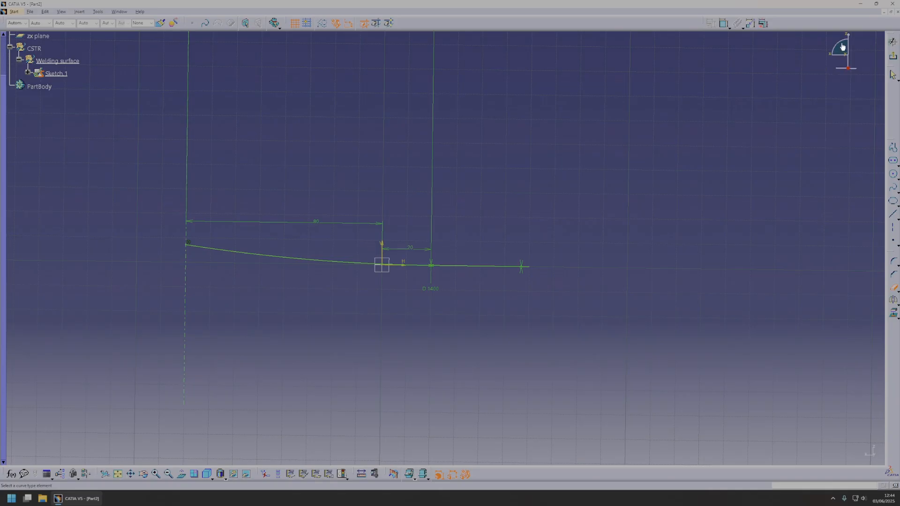
left_click(894, 58)
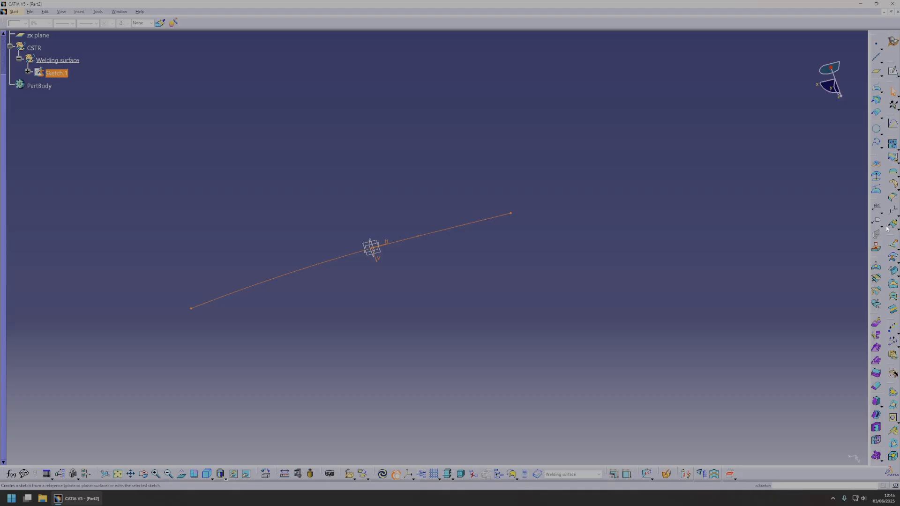
Step: Extrude the sketch as a surface along its normal, extending both limits well beyond the sketch plane in opposite directions
left_click(894, 244)
middle_click_drag(452, 258, 494, 272)
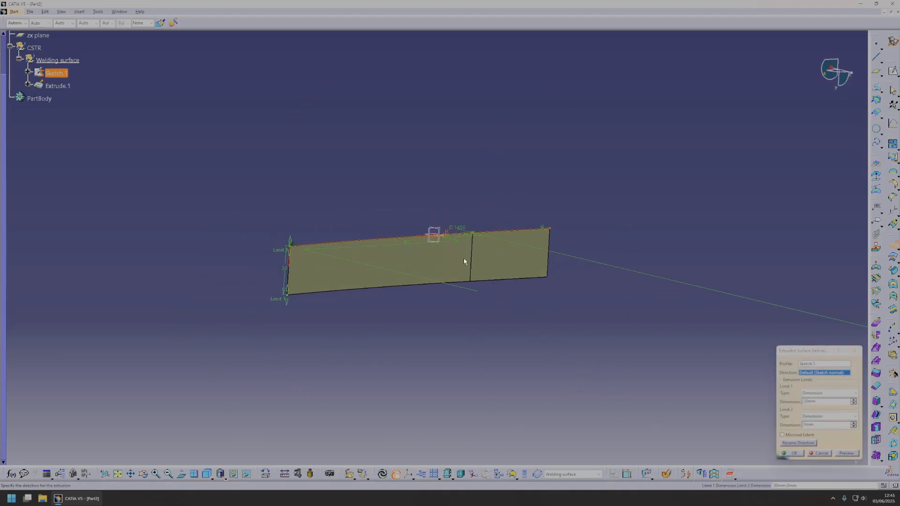
left_click_drag(287, 238, 300, 61)
left_click_drag(287, 308, 278, 440)
left_click(792, 453)
middle_click_drag(497, 253, 469, 291)
middle_click_drag(640, 269, 274, 166)
Step: Insert another geometrical set under CSTR, next to the Welding surface set
left_click(56, 60)
left_click(79, 11)
left_click(94, 55)
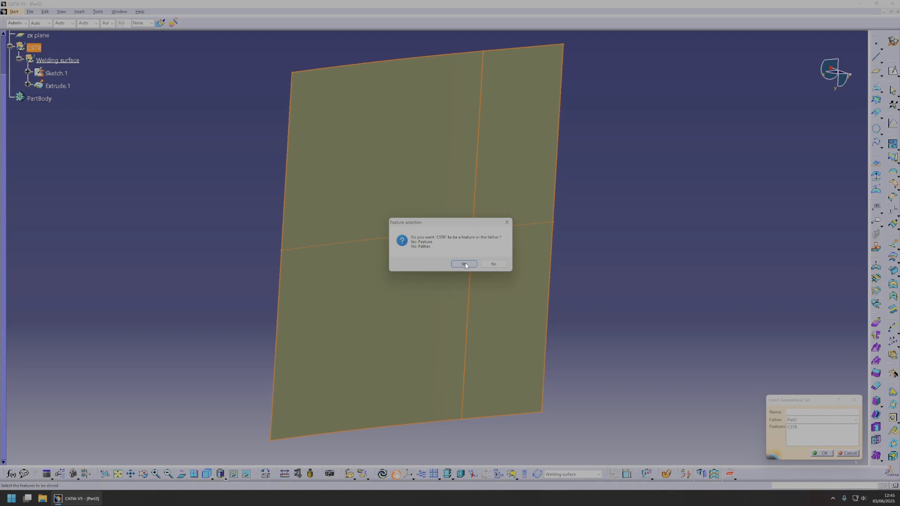
left_click(464, 264)
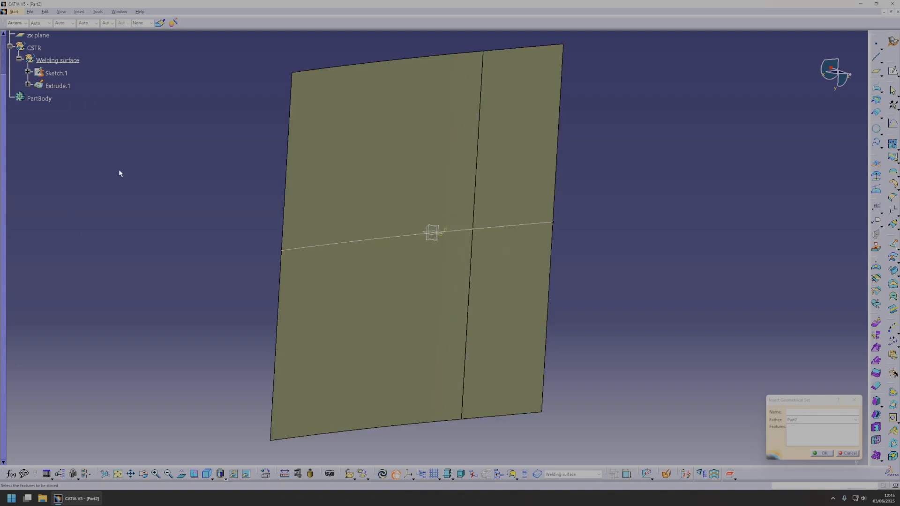
left_click(41, 49)
left_click(460, 264)
Step: Rename the new geometrical set to "Sides"
left_click(60, 98)
right_click(60, 98)
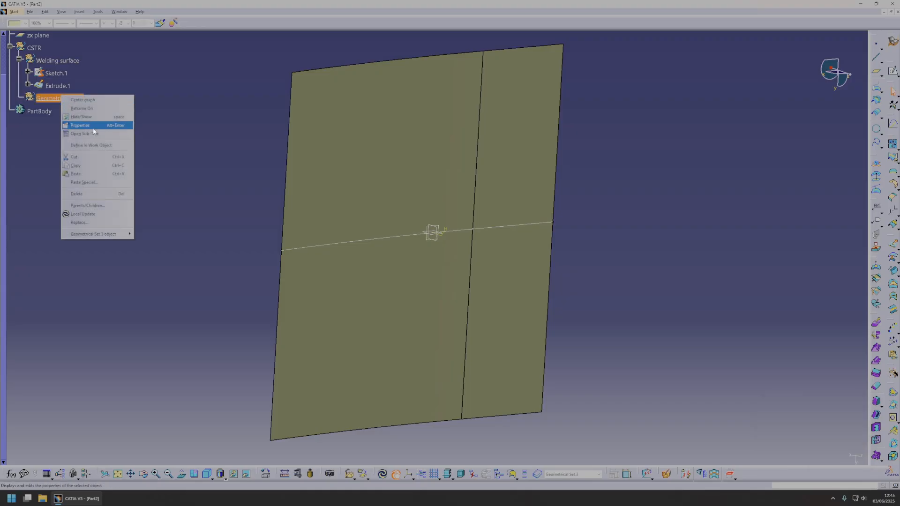
left_click(89, 124)
type("Sides")
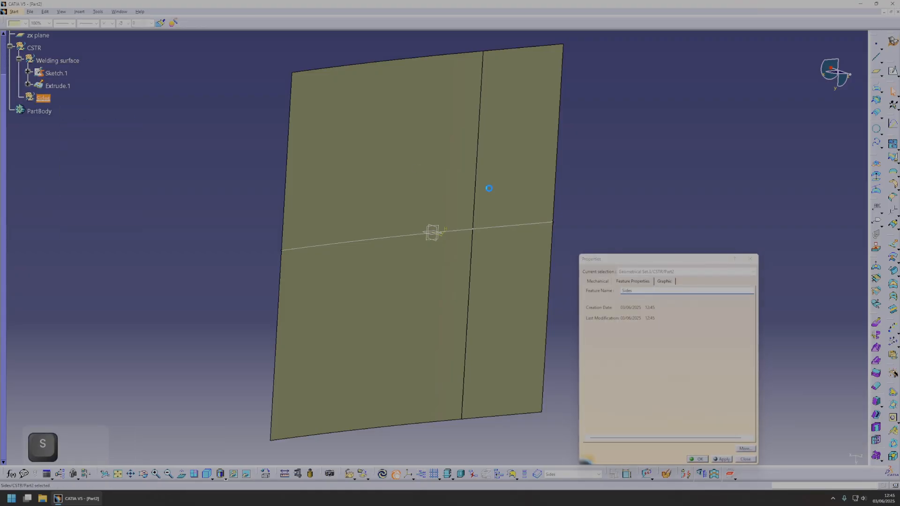
key("Return")
Step: Insert a third geometrical set named "Body" with CSTR as its father
left_click(33, 48)
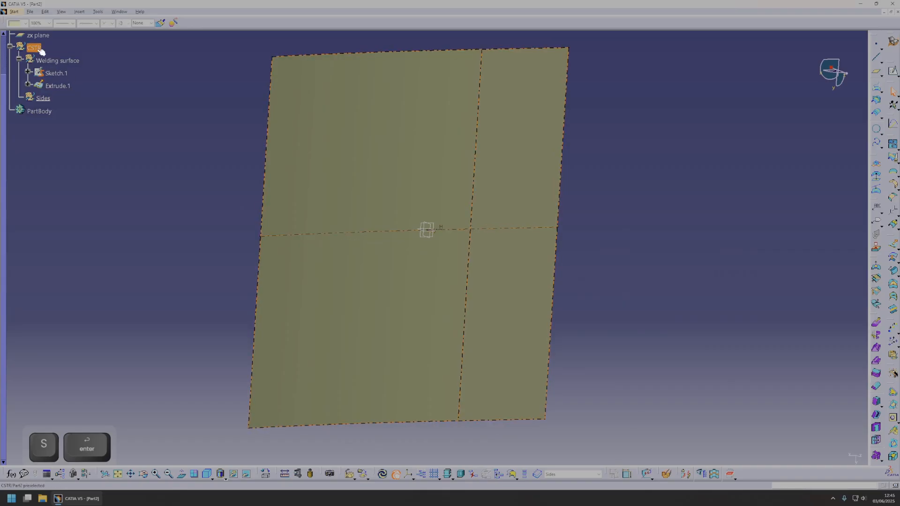
left_click(80, 12)
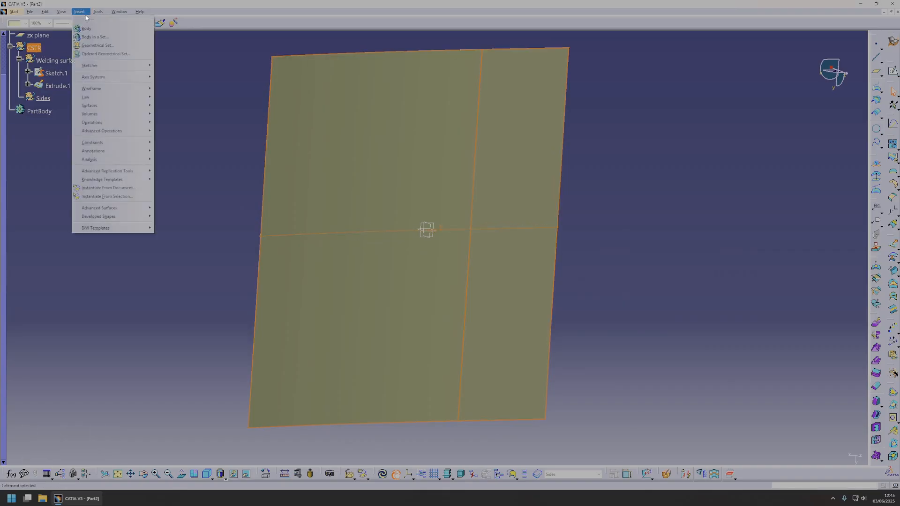
left_click(98, 45)
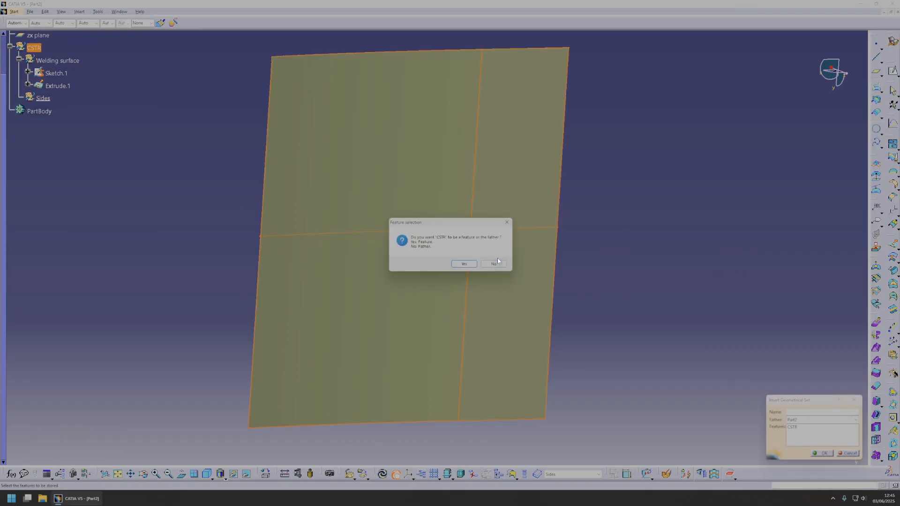
left_click(494, 263)
type("Body")
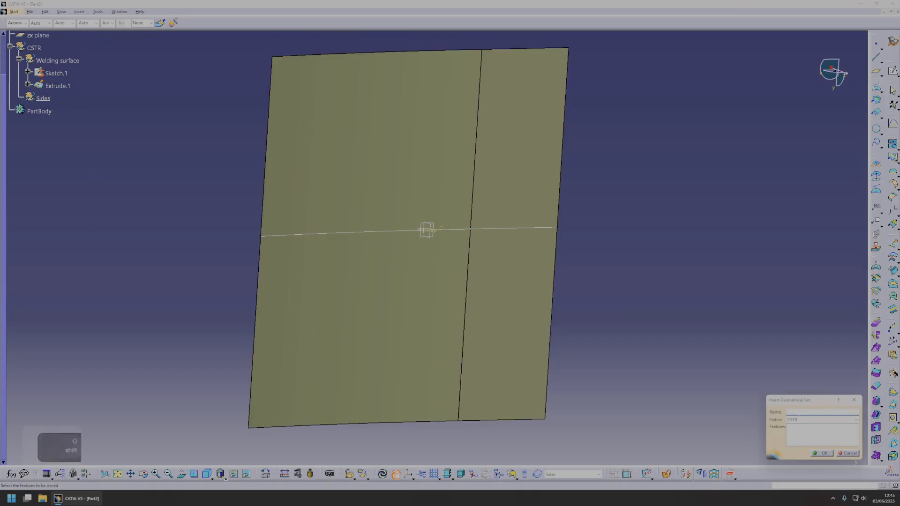
key("Return")
Step: Offset the extruded welding surface by -15 mm
middle_click_drag(479, 319, 544, 305)
middle_click_drag(278, 237, 396, 292)
left_click(893, 255)
left_click(492, 291)
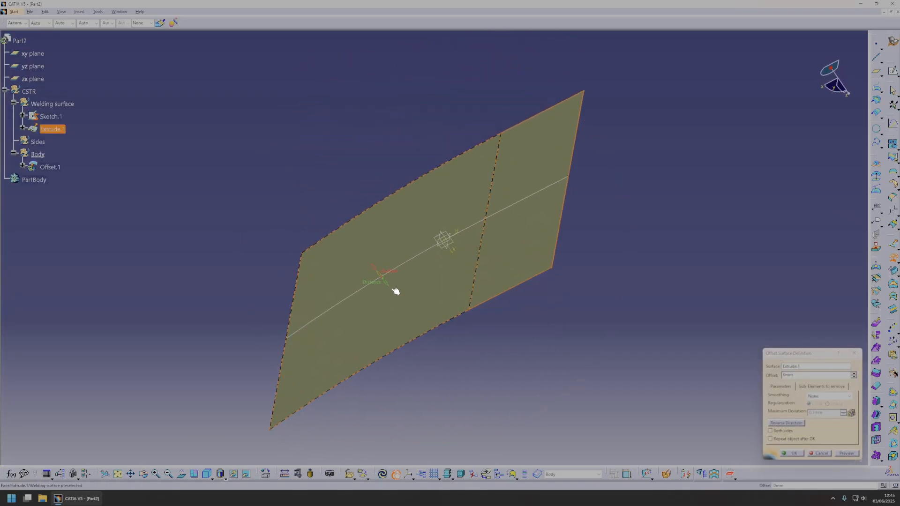
left_click_drag(388, 284, 404, 307)
middle_click_drag(471, 352, 493, 268)
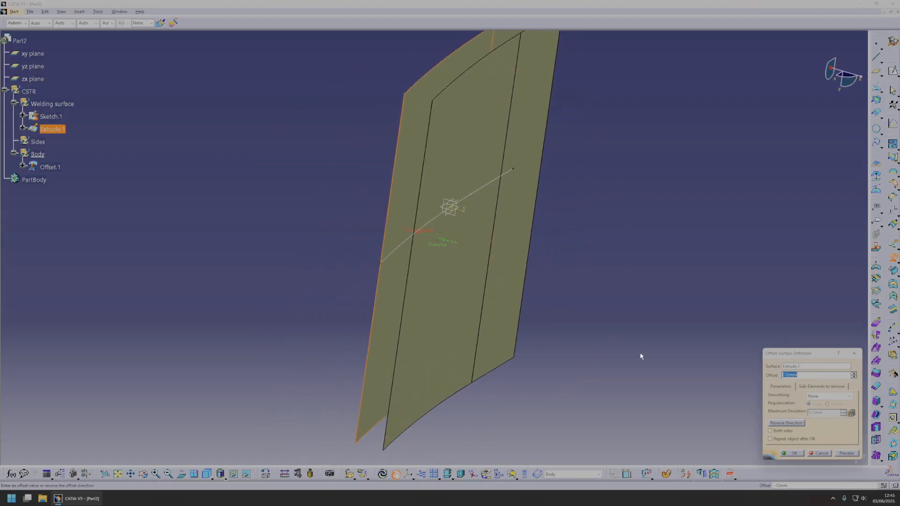
type("-15")
key("Return")
Step: Start a sketch on the zx plane and draw a slanted line crossing both curved surface profiles on the curved side of the vertical axis
middle_click_drag(617, 312, 432, 273)
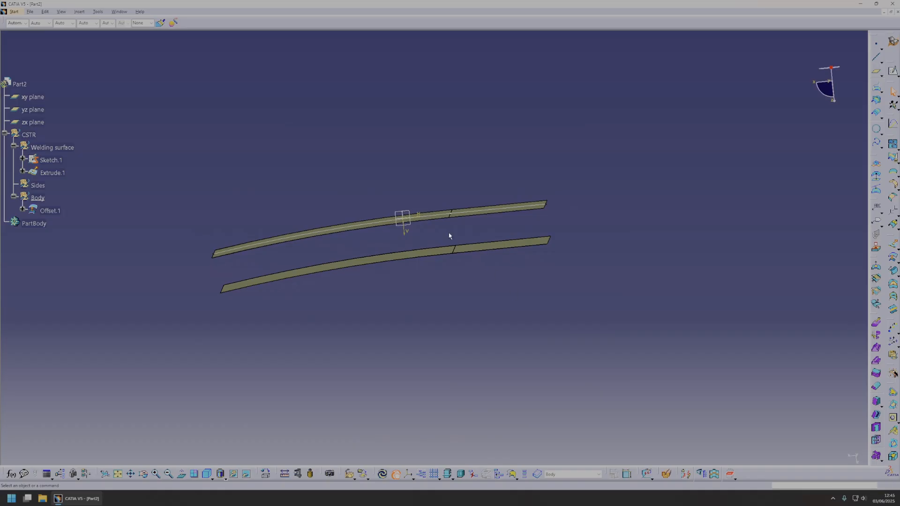
middle_click_drag(594, 312, 408, 199)
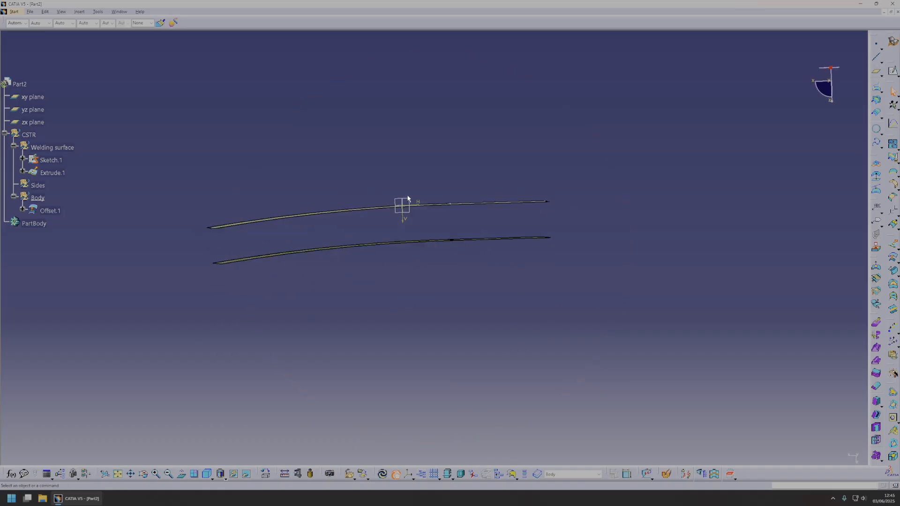
left_click(408, 200)
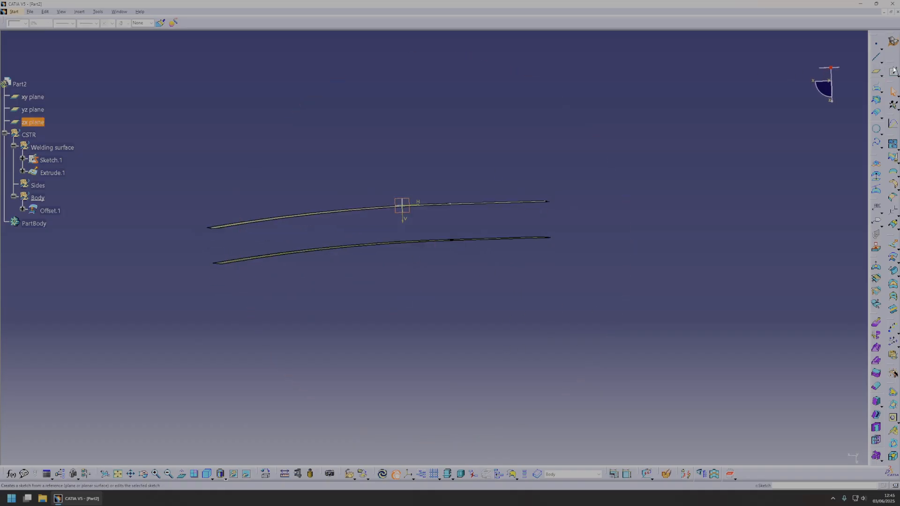
left_click(893, 214)
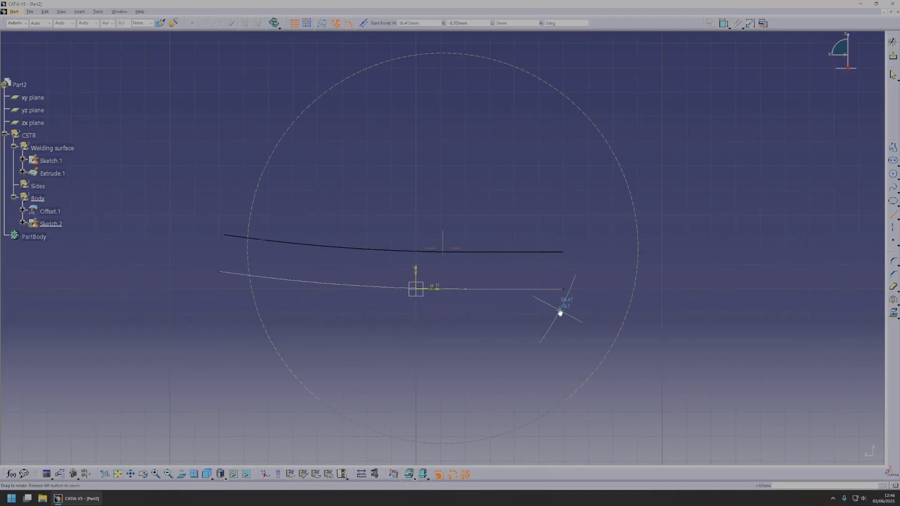
left_click(351, 342)
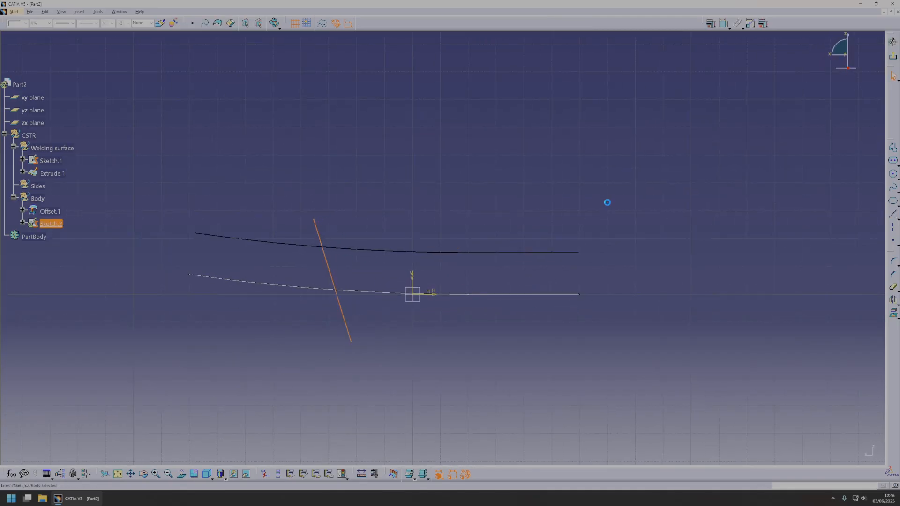
Step: Constrain the slanted line to 15° from the vertical axis and shift it farther away from that axis
left_click(725, 24)
left_click(413, 280)
left_click(386, 265)
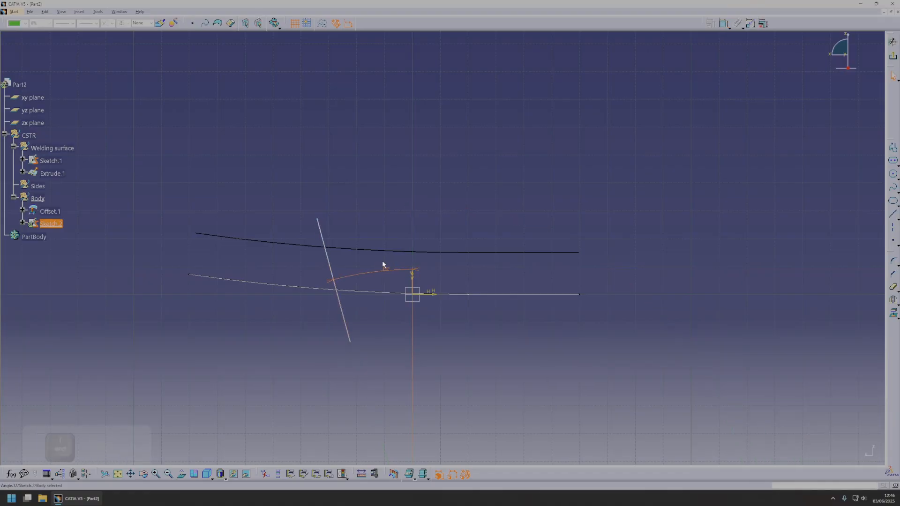
key("Escape")
left_click_drag(328, 261, 263, 252)
key("Escape")
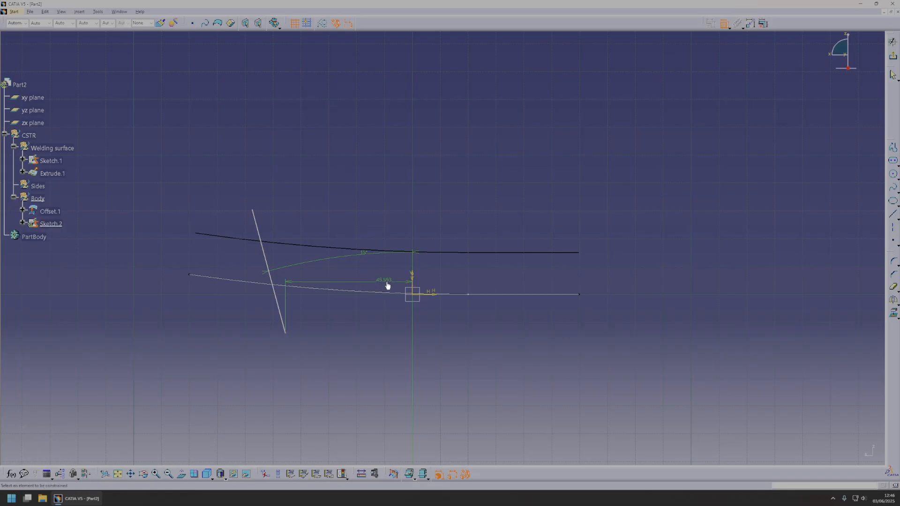
Step: Set the horizontal distance from the slanted line's lower endpoint to the vertical axis to 50 mm
double_click(387, 280)
type("50mm")
key("Return")
key("Escape")
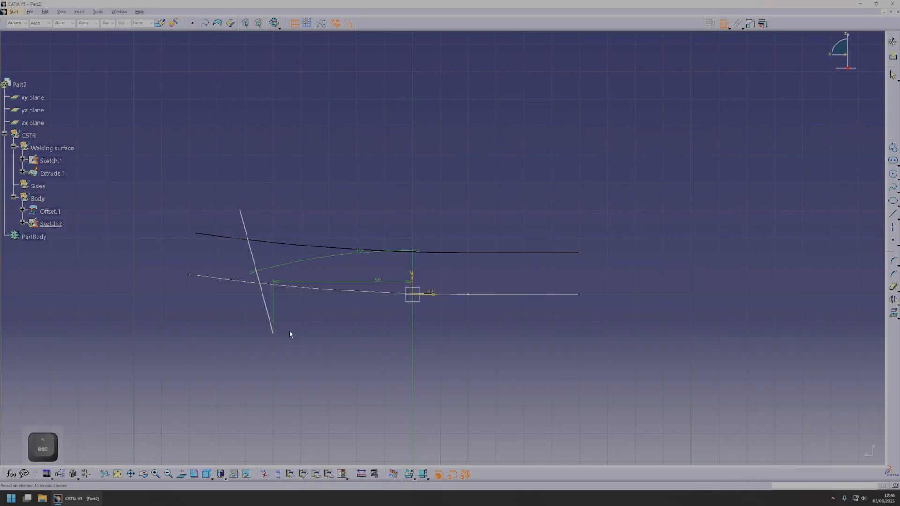
Step: Set the line's lower endpoint 15 mm below the horizontal axis, stretch its upper end far past both profiles, and exit the sketch
left_click(438, 299)
double_click(383, 325)
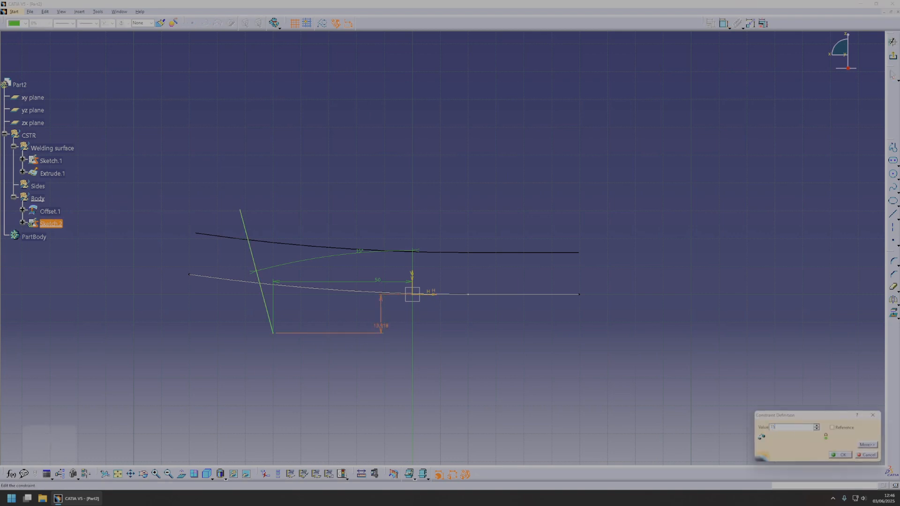
key("Return")
key("Escape")
left_click_drag(244, 213, 141, 51)
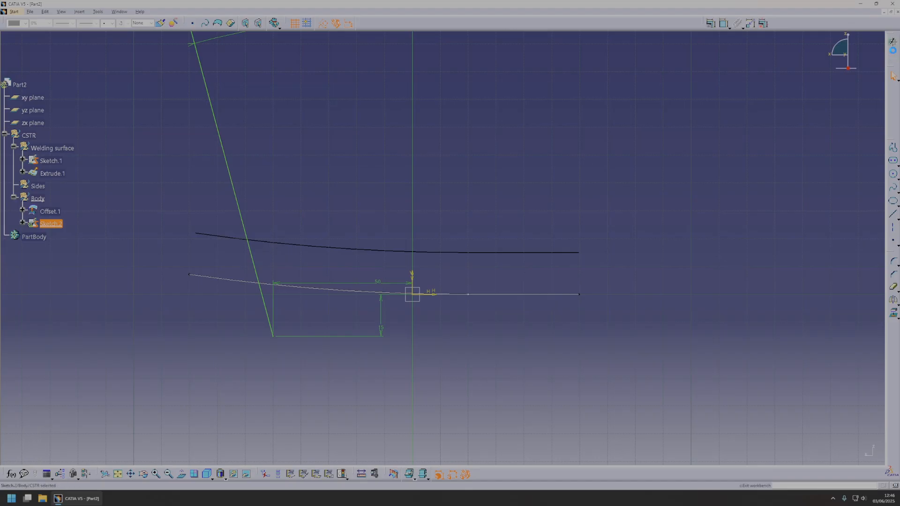
left_click(893, 44)
Step: Extrude the slanted line sketch as a surface spanning the width of the offset surface
left_click(892, 244)
middle_click_drag(334, 275, 473, 323)
left_click(783, 455)
Step: Fillet the offset surface with the slanted extruded surface at a 20 mm radius, trimming both supports
middle_click_drag(539, 371, 610, 311)
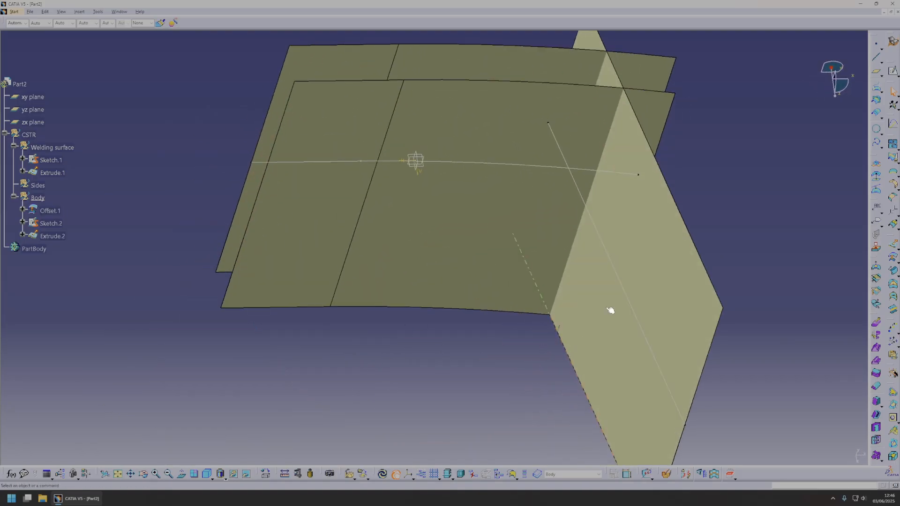
left_click(894, 186)
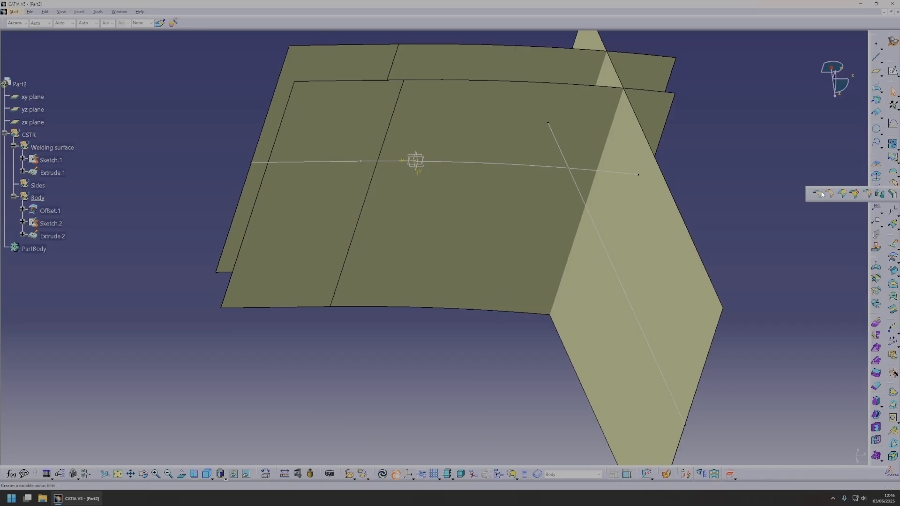
left_click(820, 194)
left_click(575, 159)
left_click(635, 209)
middle_click_drag(635, 209, 569, 258)
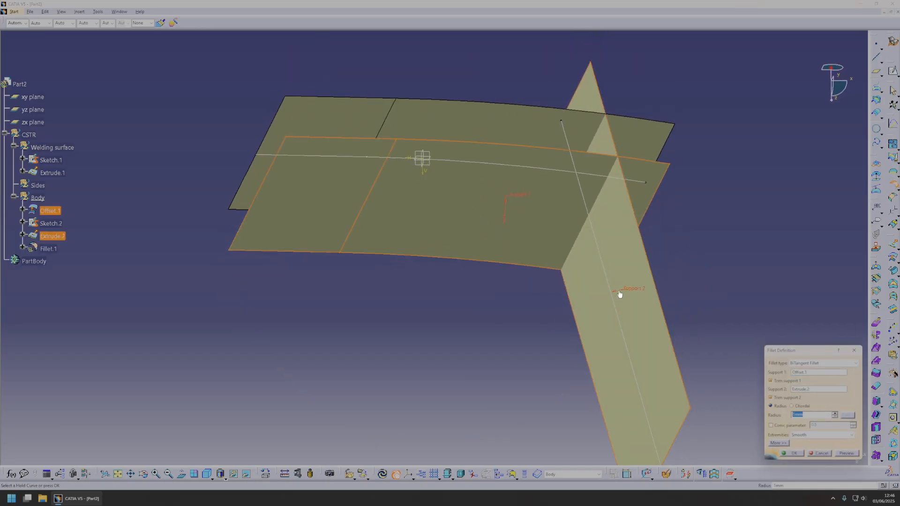
type("20")
key("Return")
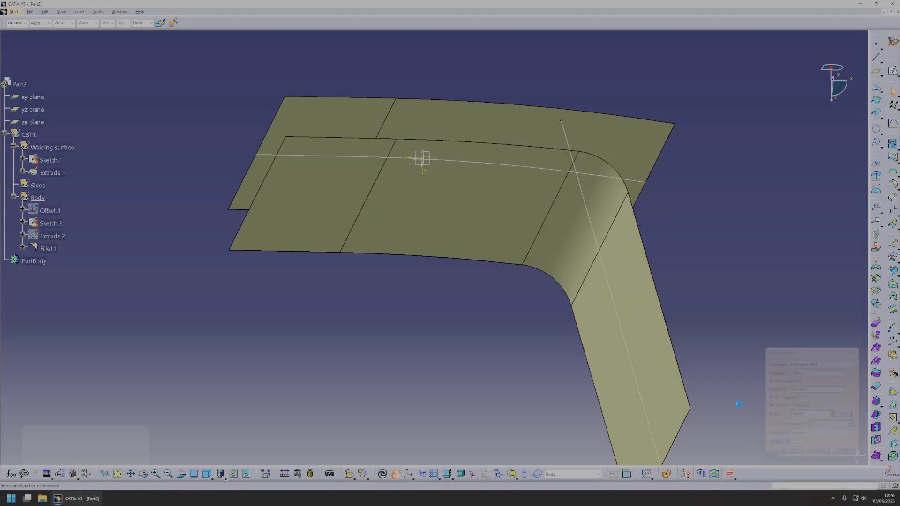
Step: Set the fillet's radius to 10 mm
middle_click_drag(533, 271, 586, 252)
double_click(554, 235)
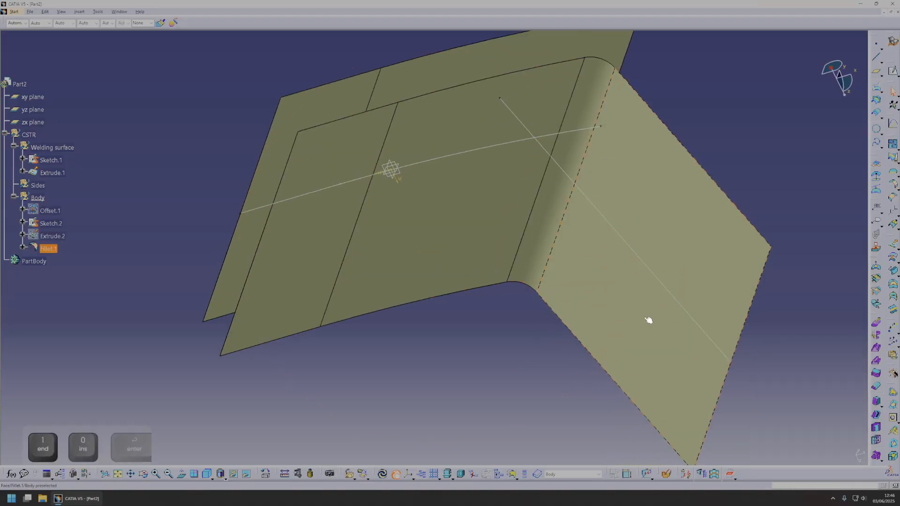
Step: Start a sketch on the xy plane and draw a horizontal line above the horizontal axis, extending past both sides of the part
middle_click_drag(649, 318, 485, 295)
middle_click_drag(422, 328, 412, 289)
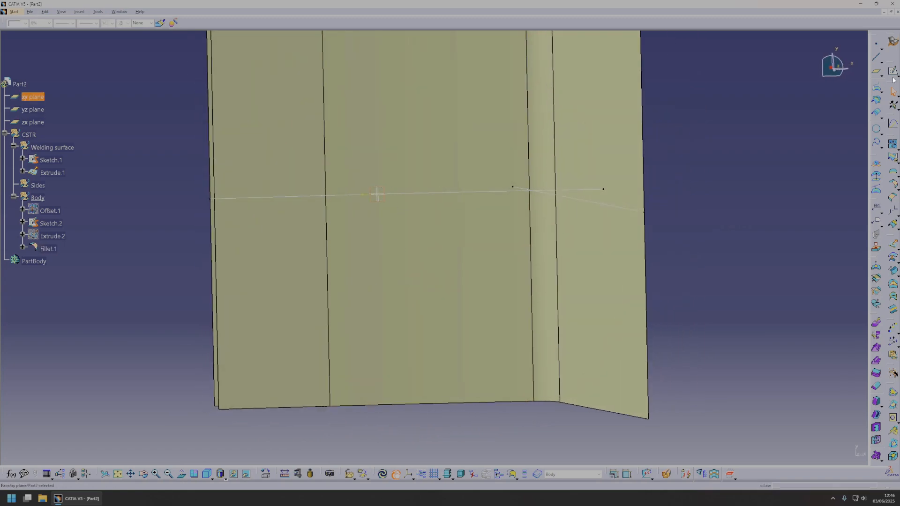
middle_click_drag(448, 422, 502, 211)
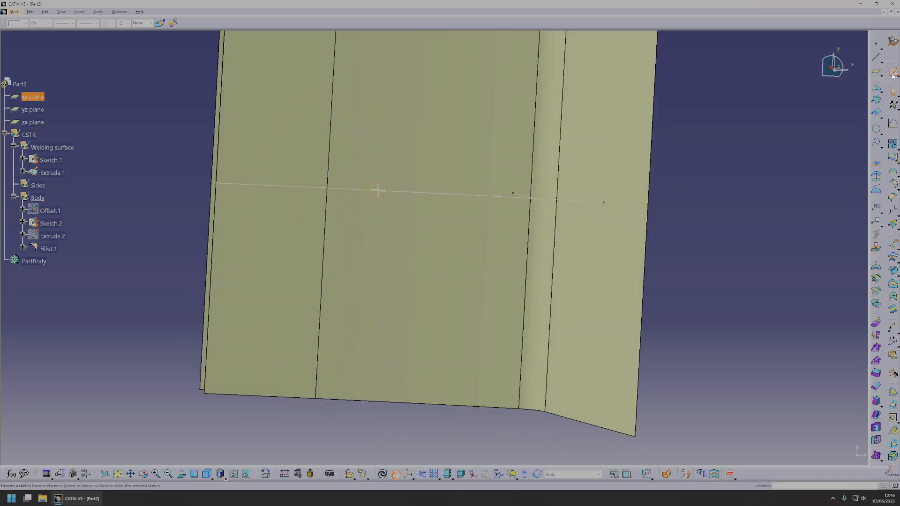
left_click(893, 73)
left_click(893, 212)
left_click(220, 167)
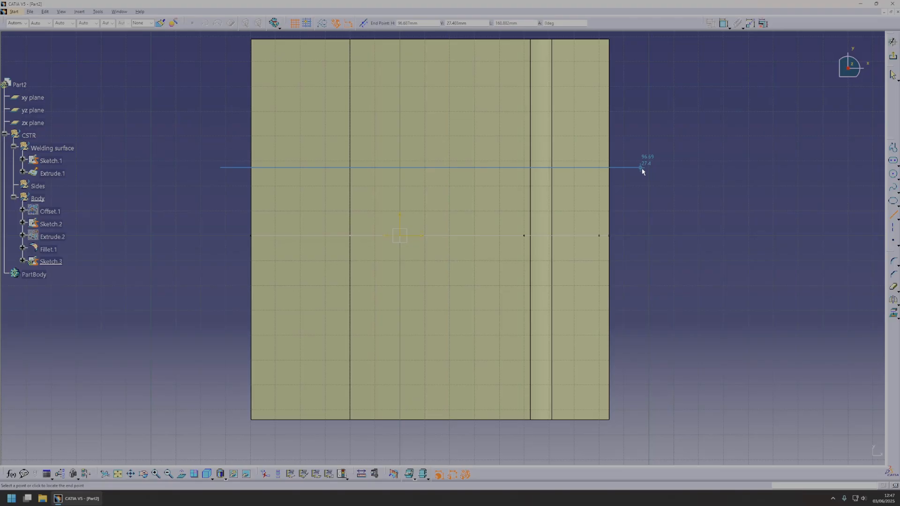
left_click(642, 168)
Step: Set the line 25 mm above the horizontal axis and exit the sketch
left_click(710, 23)
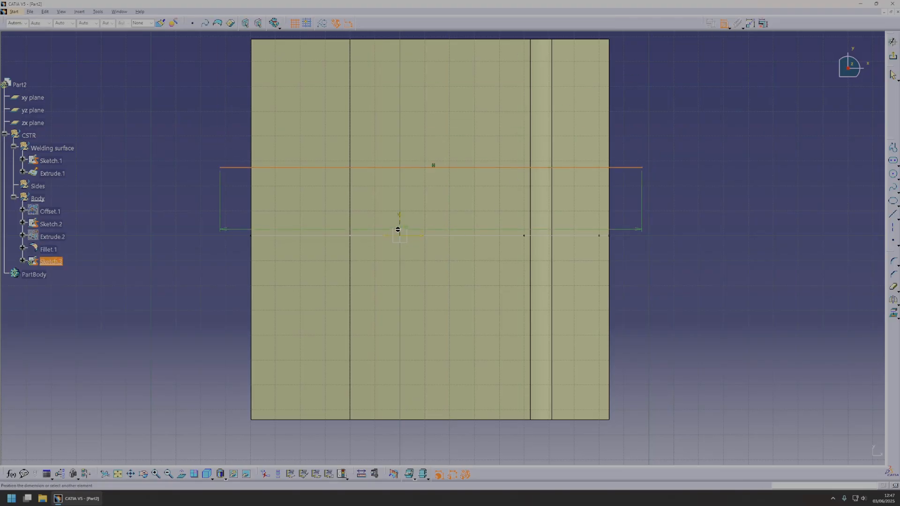
left_click(424, 237)
left_click(240, 207)
double_click(241, 208)
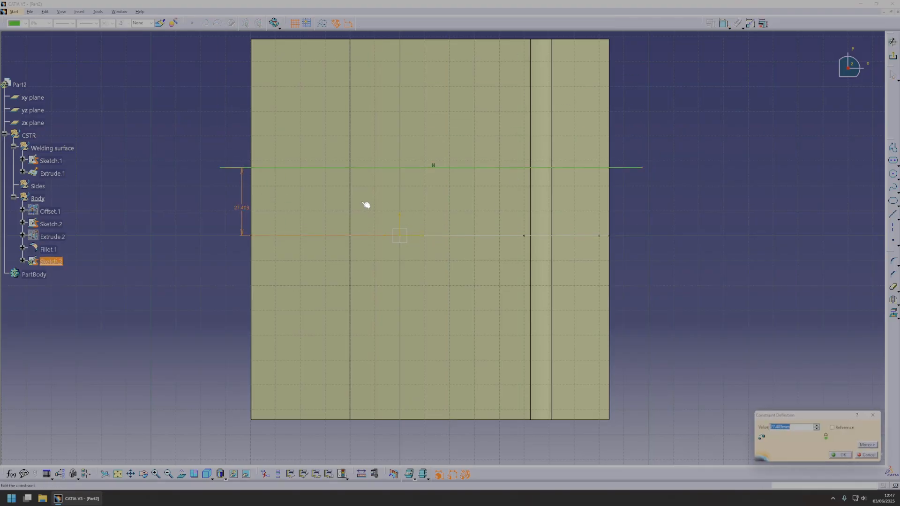
type("25")
key("Return")
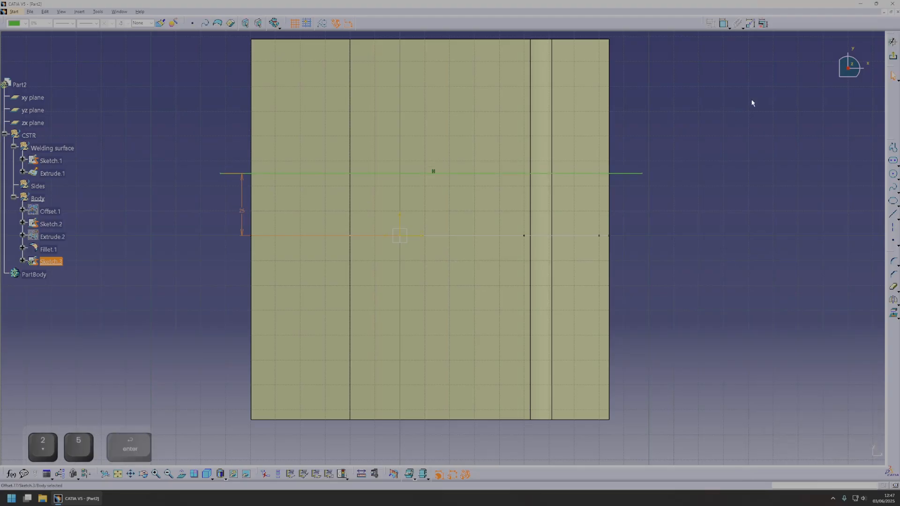
left_click(893, 56)
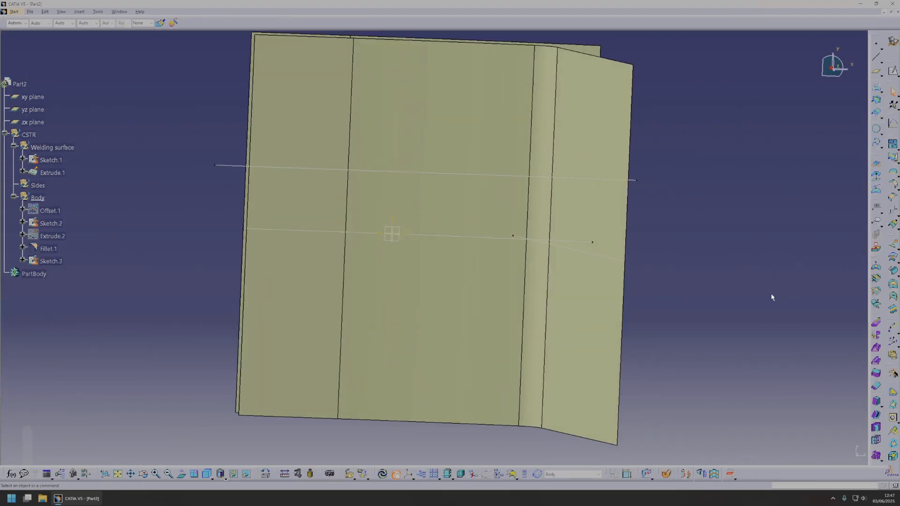
Step: Start another sketch on the xy plane and draw a large circle centred below the surfaces' lower edge
left_click(894, 71)
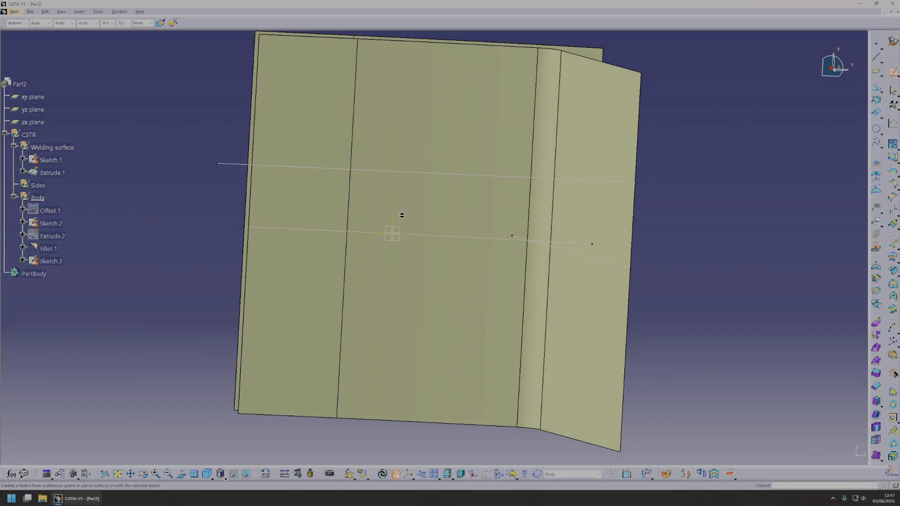
left_click(404, 229)
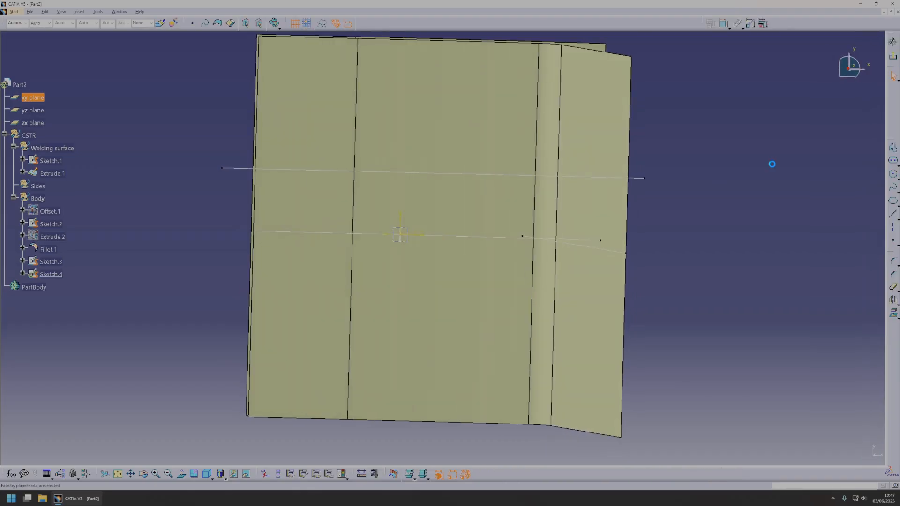
left_click(894, 175)
left_click(538, 352)
left_click(542, 186)
Step: Draw a horizontal line tangent to the circle's top, extending past the part's left edge, and set it 10 mm below the horizontal axis
left_click(892, 215)
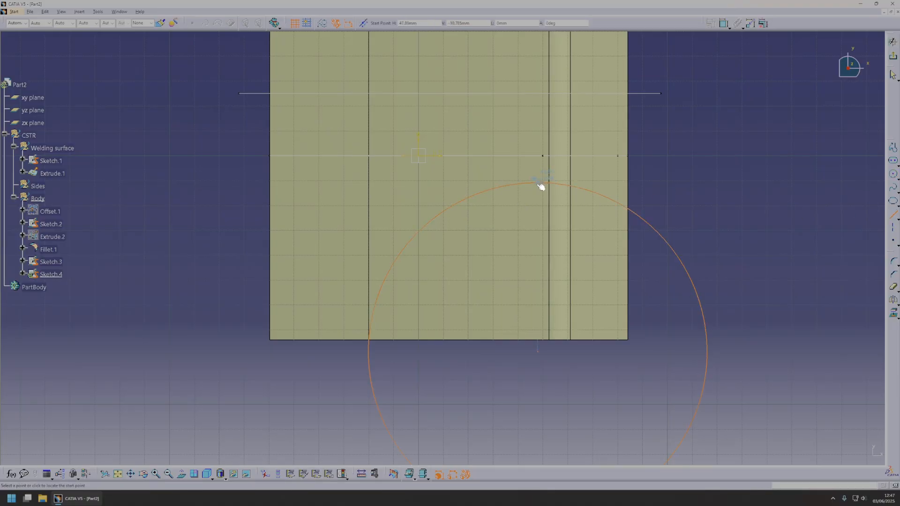
left_click(199, 183)
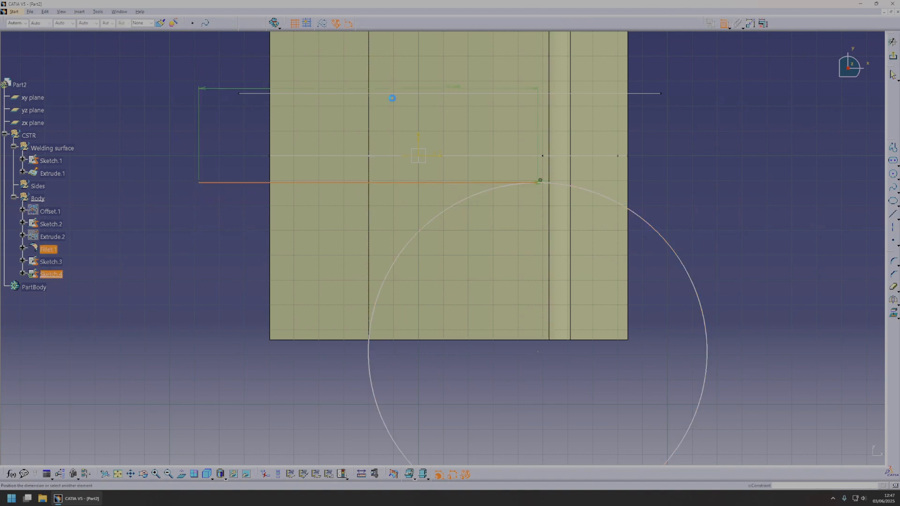
left_click(442, 156)
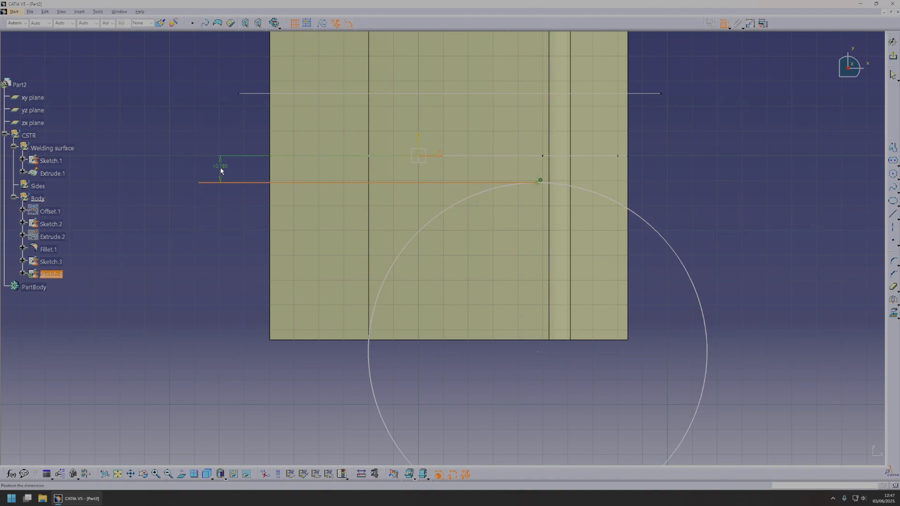
double_click(220, 166)
type("10")
key("Return")
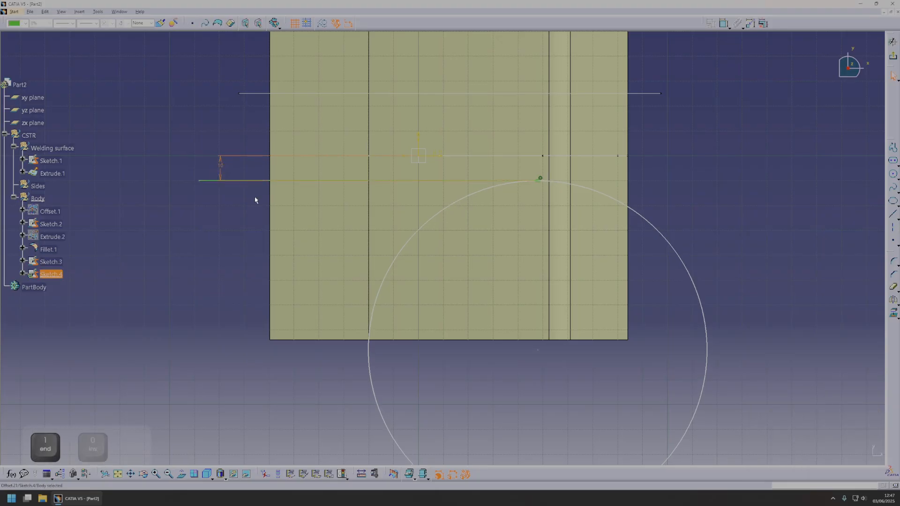
key("Escape")
Step: Slide the circle and its tangent point towards the part's left side and set the circle's diameter to 1300 mm
left_click_drag(545, 184, 392, 185)
left_click(723, 25)
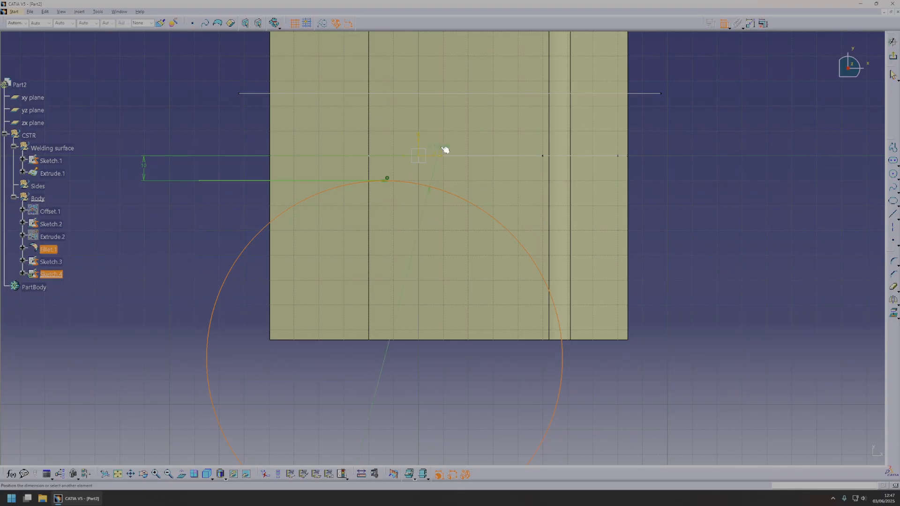
key("Escape")
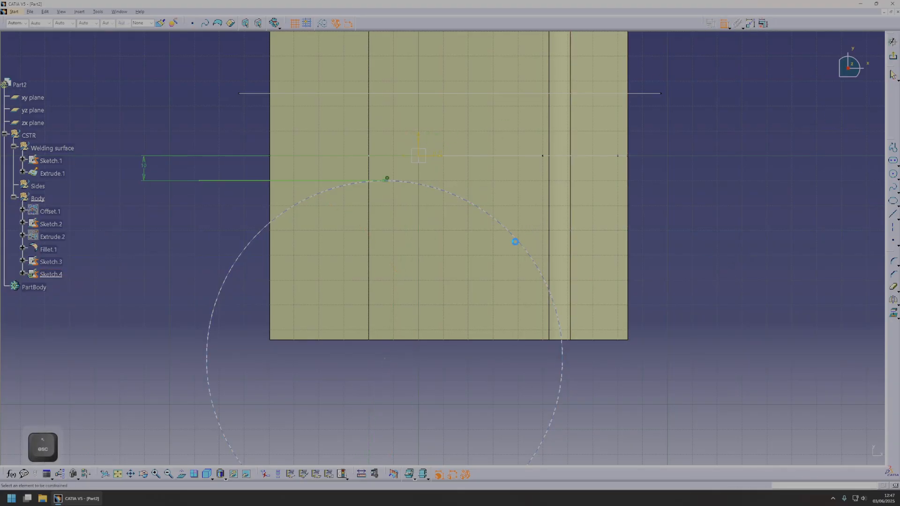
left_click(521, 246)
double_click(685, 236)
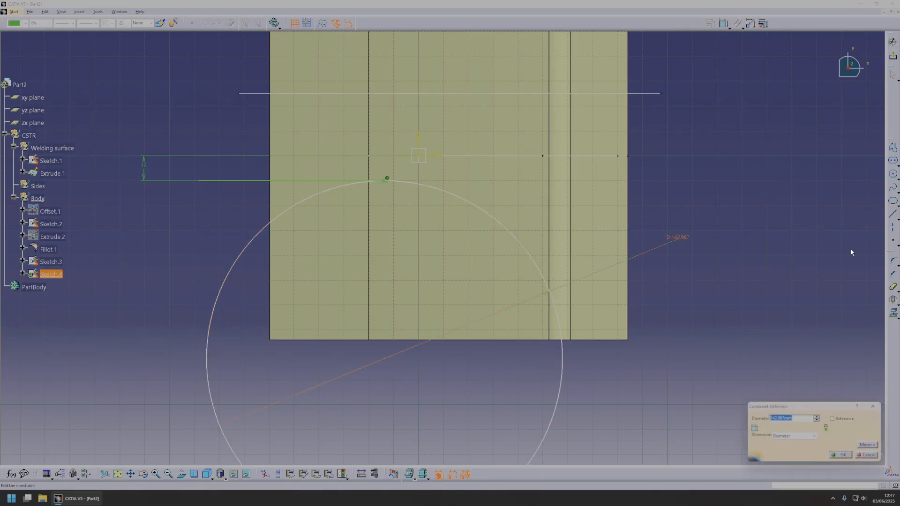
type("1300")
key("Return")
key("Escape")
mouse_move(698, 262)
middle_mouse_down()
mouse_move(561, 241)
mouse_move(502, 261)
mouse_move(671, 259)
mouse_move(701, 314)
mouse_move(685, 318)
mouse_move(484, 231)
middle_mouse_up()
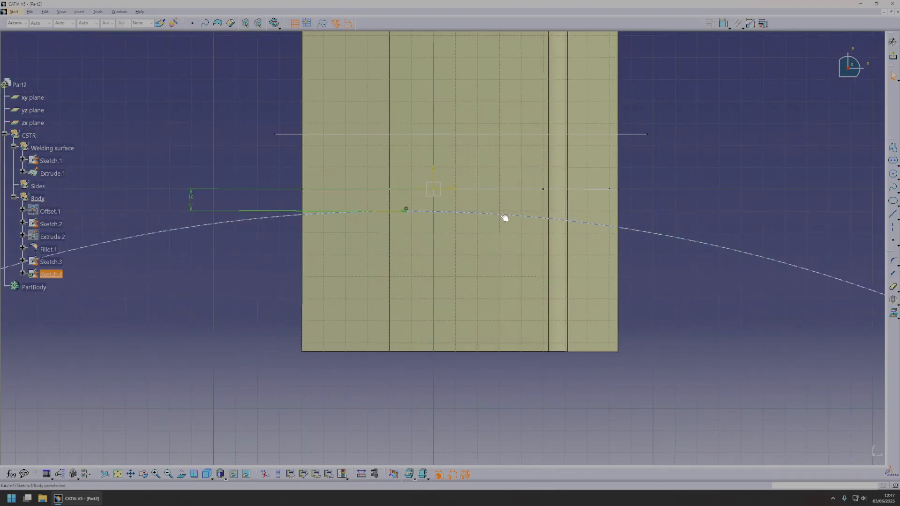
key("Escape")
key("Escape")
Step: Dimension the tangent point from the sketch's vertical axis and set that distance to 25 mm
left_click(723, 24)
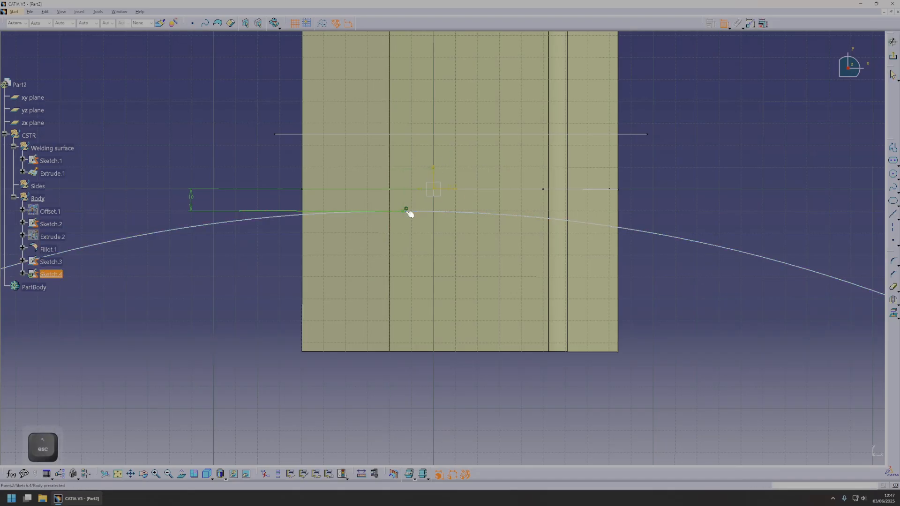
key("Escape")
key("Escape")
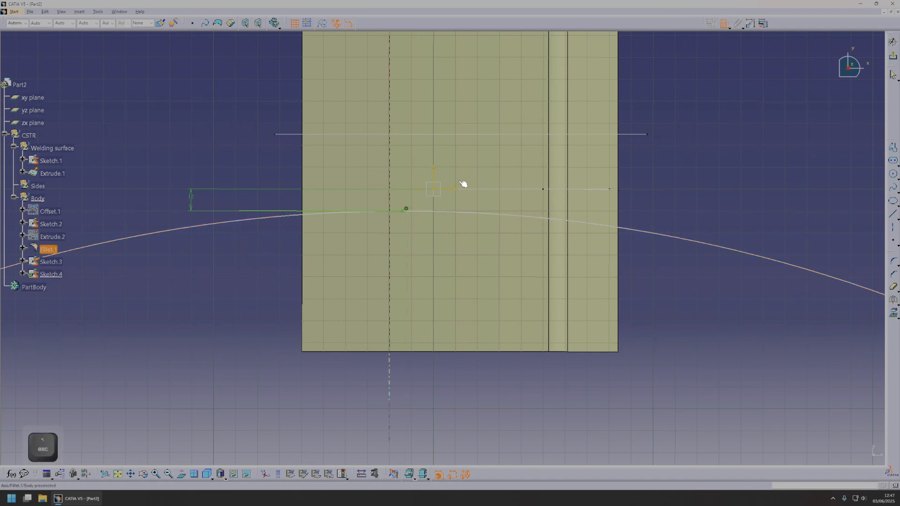
left_click(406, 211)
left_click(434, 169)
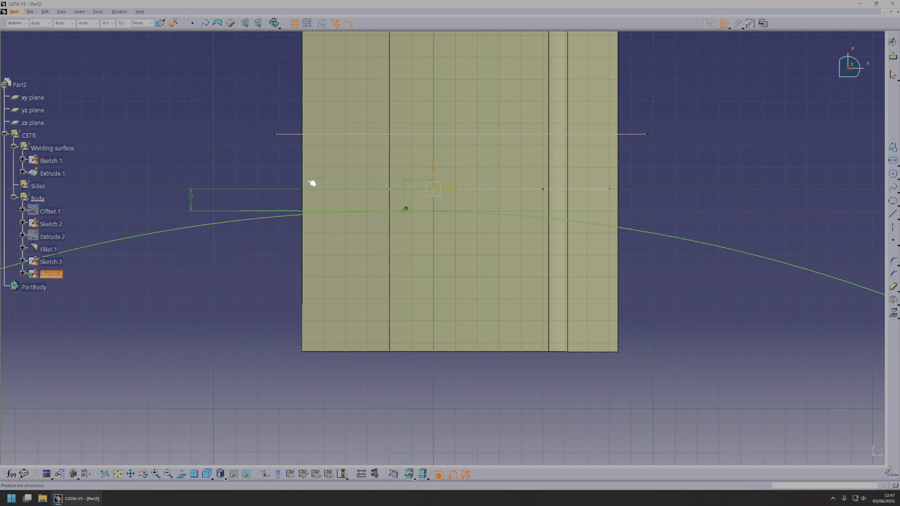
double_click(292, 169)
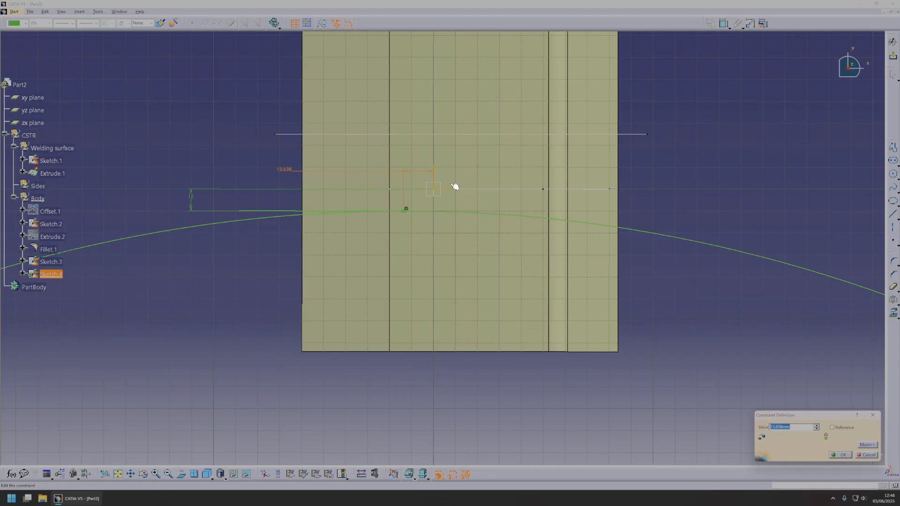
type("25")
key("Return")
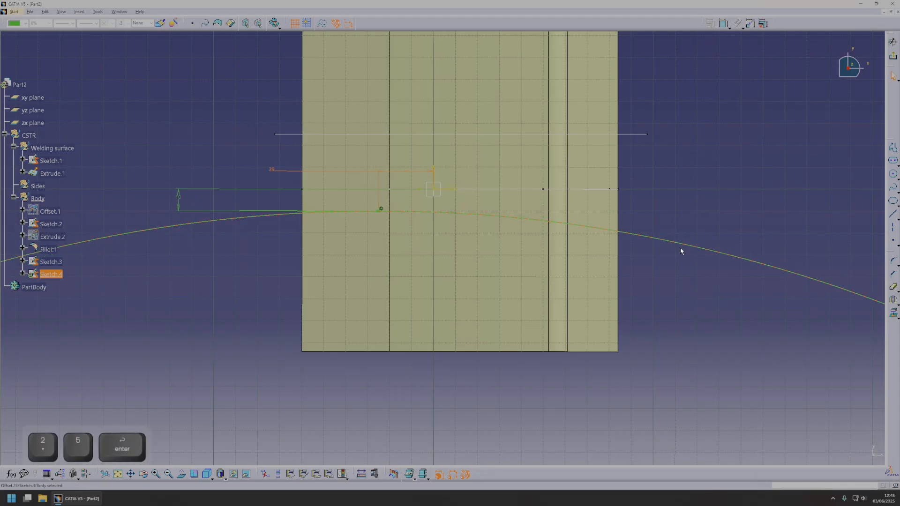
key("Escape")
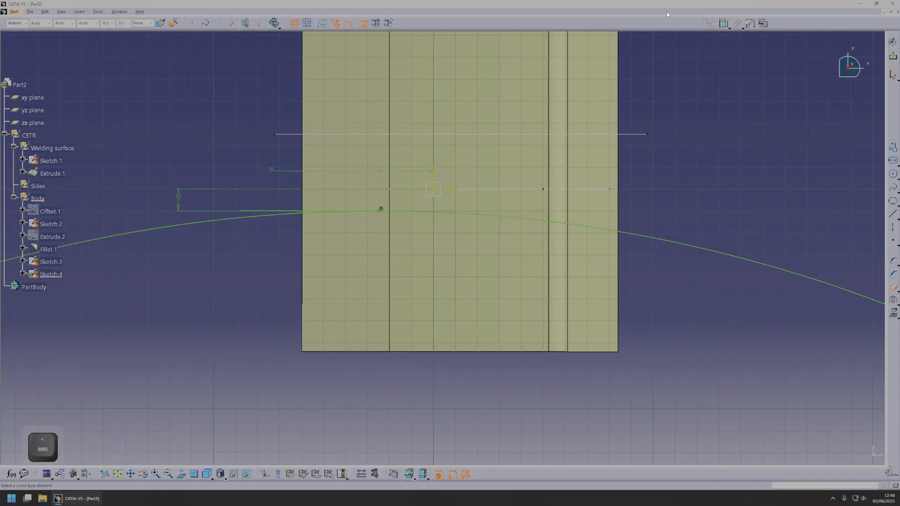
Step: Try to trim the circle back to the tangent point and undo the trim
left_click(224, 219)
middle_click_drag(567, 268, 477, 153)
middle_click_drag(550, 327, 543, 376)
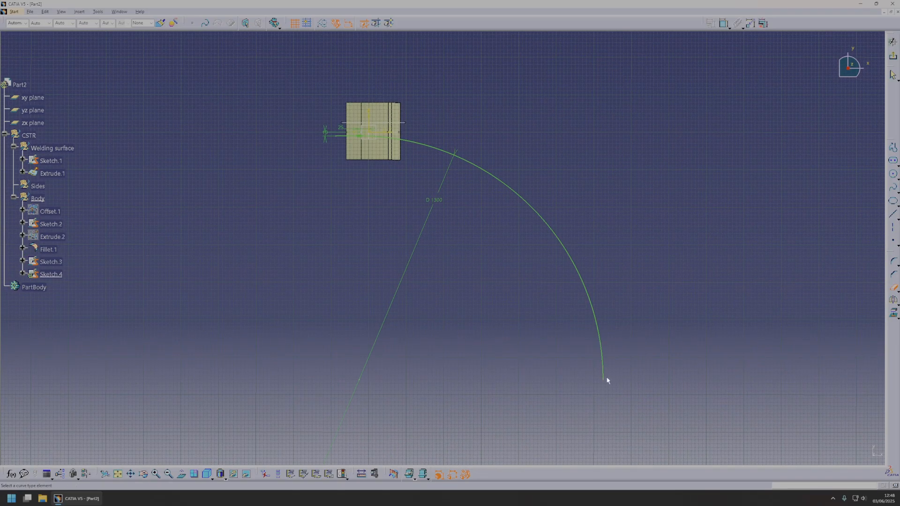
mouse_move(506, 246)
middle_mouse_down()
mouse_move(538, 251)
mouse_move(595, 374)
mouse_move(647, 328)
mouse_move(558, 263)
mouse_move(582, 335)
middle_mouse_up()
key("ctrl+z")
key("Escape")
Step: Draw a vertical axis crossing the circle near the part's right edge and set it 78 mm from the sketch's vertical axis
left_click(891, 228)
mouse_move(659, 249)
middle_mouse_down()
mouse_move(595, 123)
mouse_move(533, 279)
mouse_move(518, 251)
mouse_move(469, 260)
middle_mouse_up()
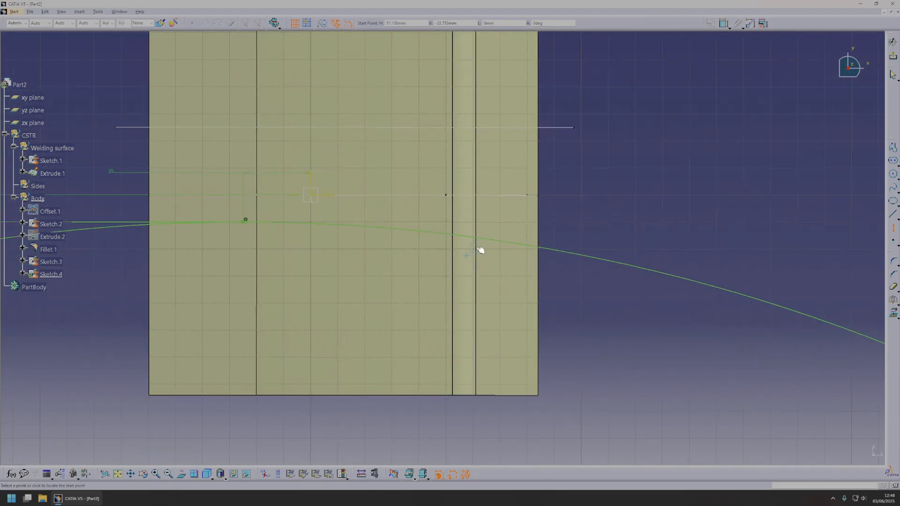
left_click(525, 311)
left_click(722, 23)
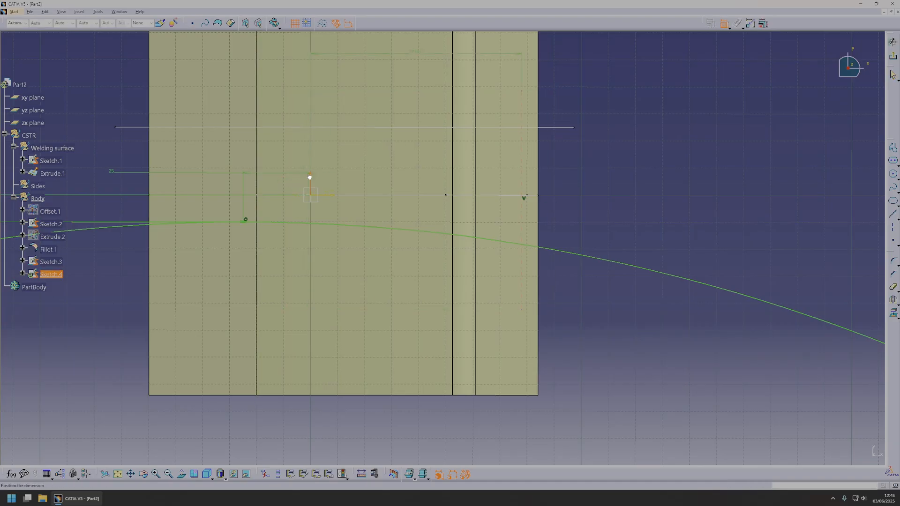
double_click(567, 164)
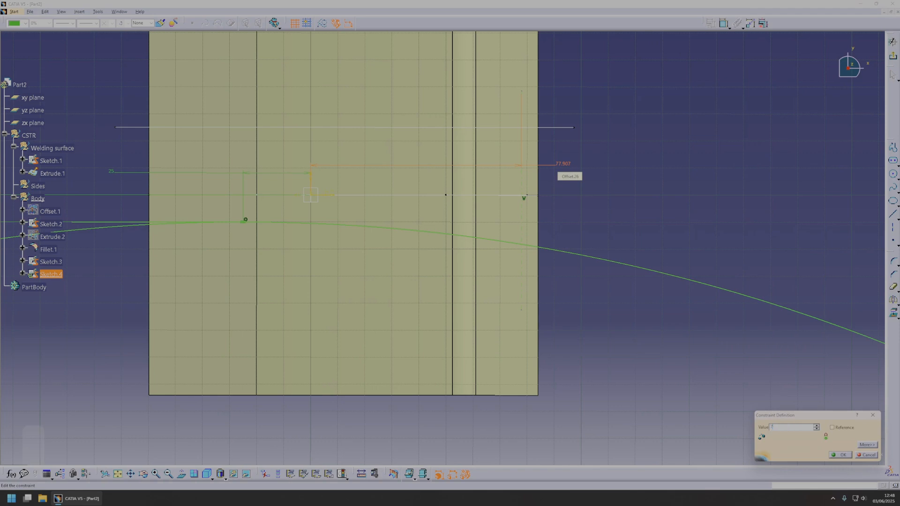
type("78")
key("Return")
key("Escape")
Step: Trim the circle to the arc between the tangent point and the 78 mm axis, and exit the sketch
left_click(894, 289)
left_click(642, 271)
scroll(703, 167, "down", 3)
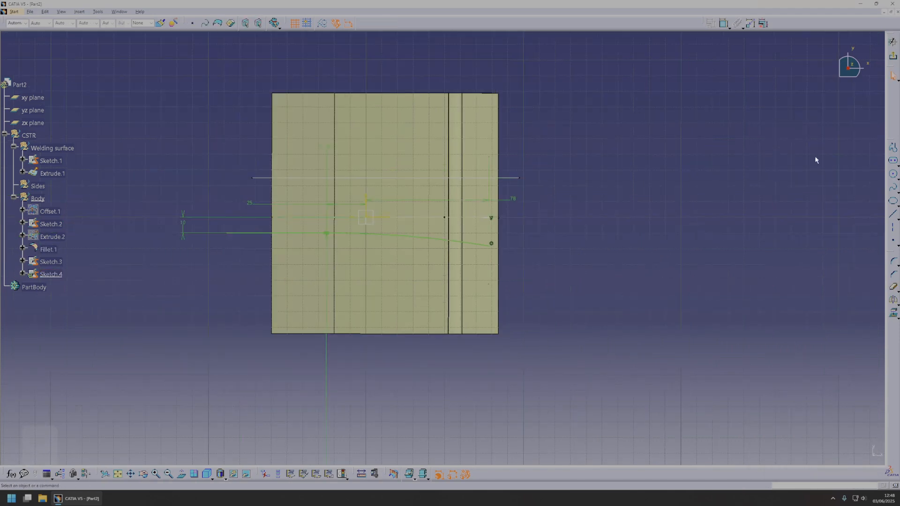
left_click(894, 55)
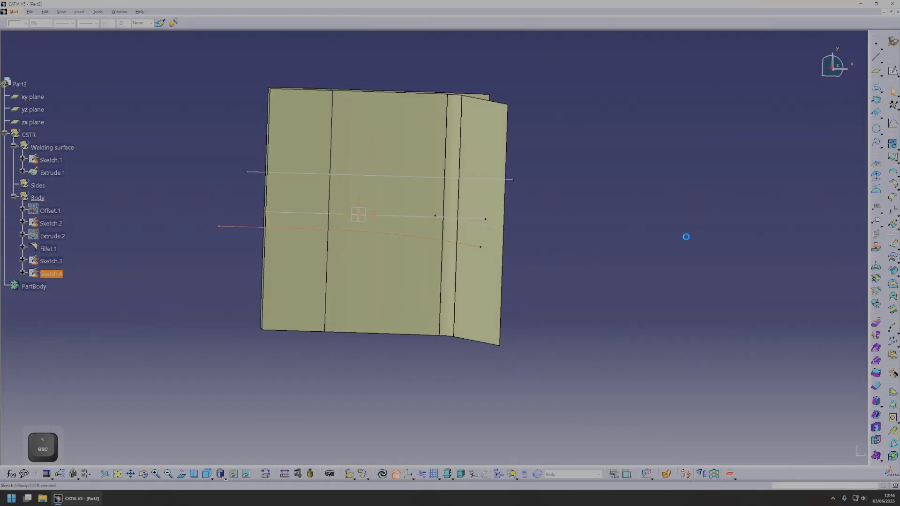
Step: Start a line-profile Sweep with draft direction, using the line-and-arc Sketch.4 as guide curve and the Z component as draft direction
mouse_move(426, 283)
middle_mouse_down()
mouse_move(490, 277)
mouse_move(525, 295)
mouse_move(485, 271)
middle_mouse_up()
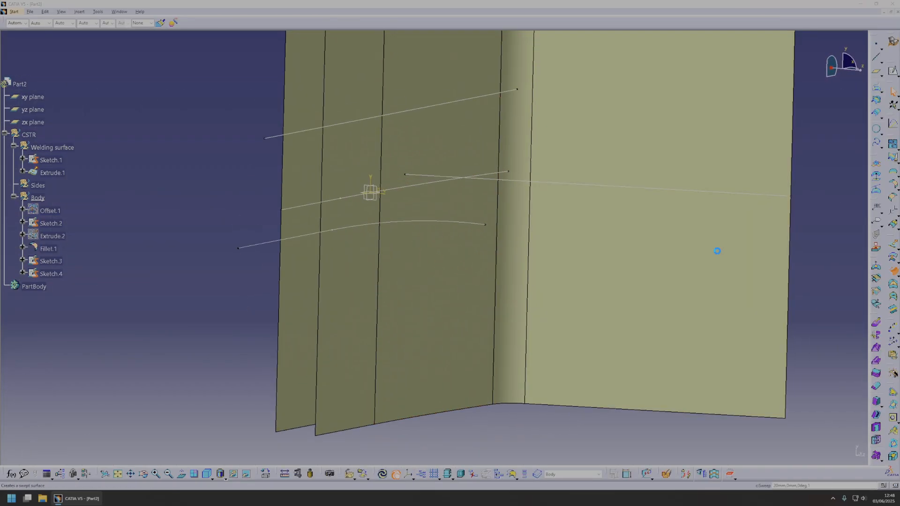
left_click(892, 374)
left_click(402, 226)
middle_click_drag(402, 226, 445, 256)
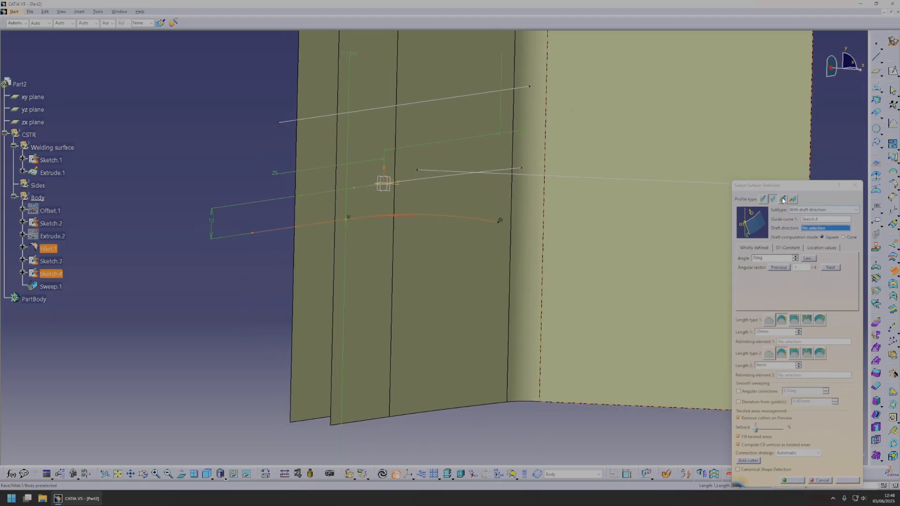
middle_click_drag(530, 227, 526, 281)
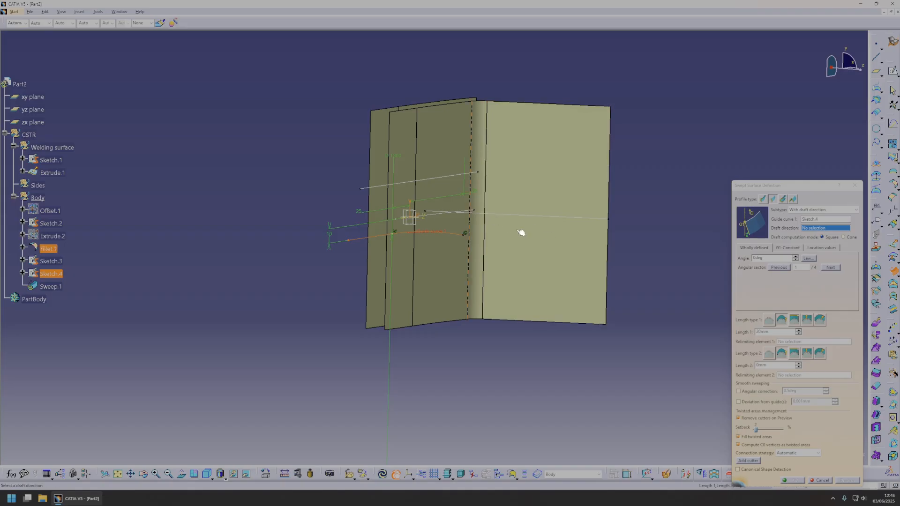
right_click(832, 229)
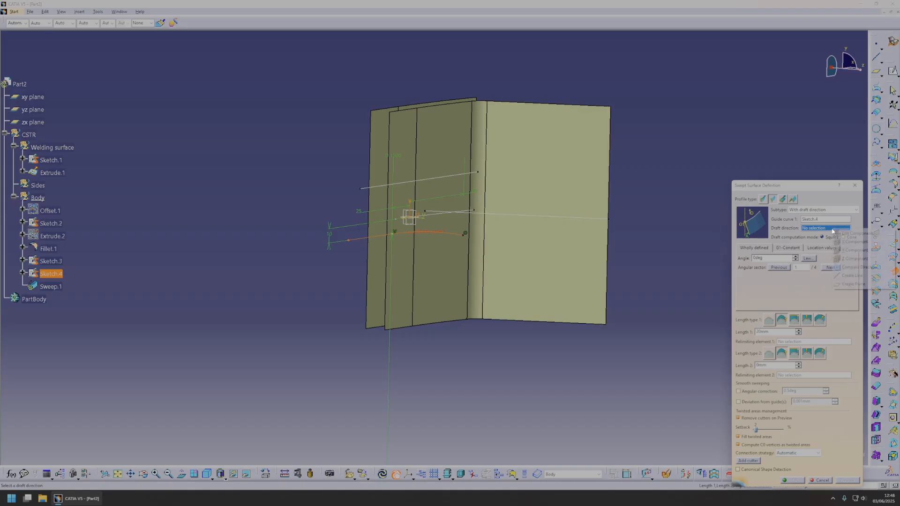
left_click(849, 260)
middle_click_drag(600, 207, 711, 251)
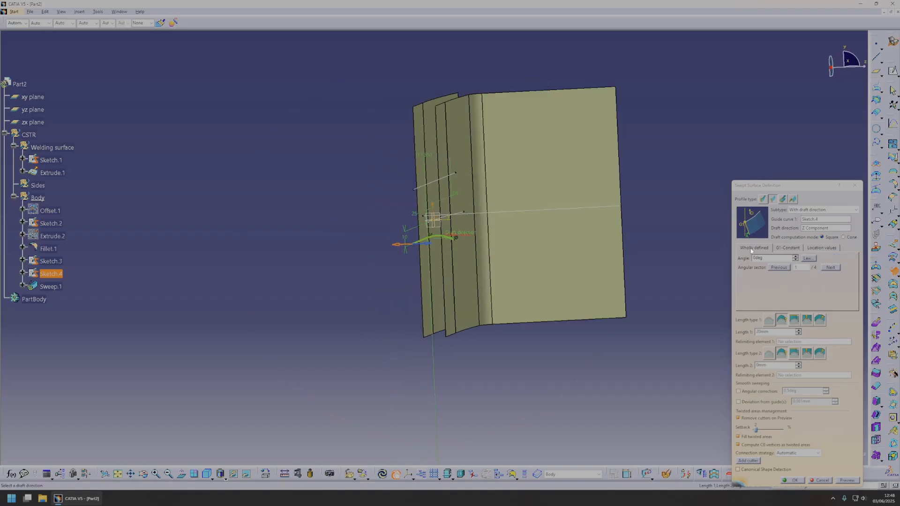
Step: Set the sweep's draft angle to 5 degrees, angular sector to 4 and lengths to 80 mm and 10 mm, and create the surface
type("95")
left_click(495, 261)
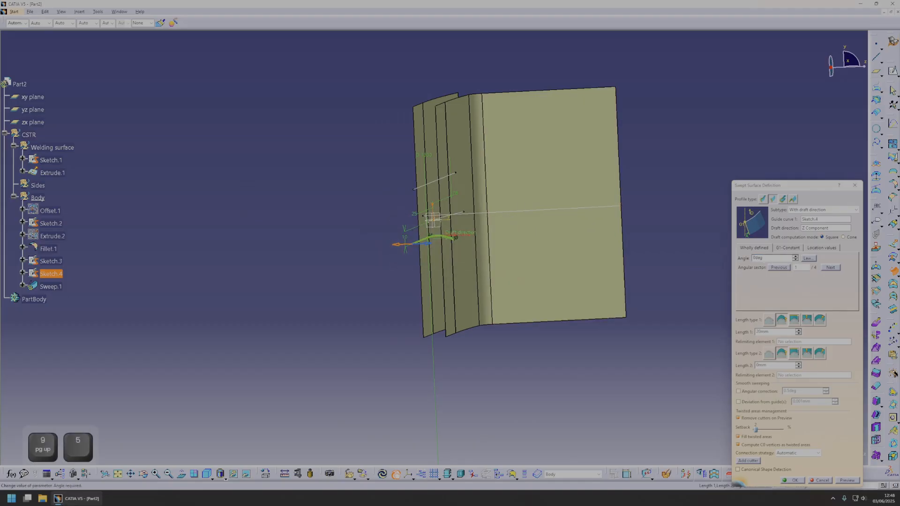
type("5")
middle_click_drag(473, 305, 470, 265)
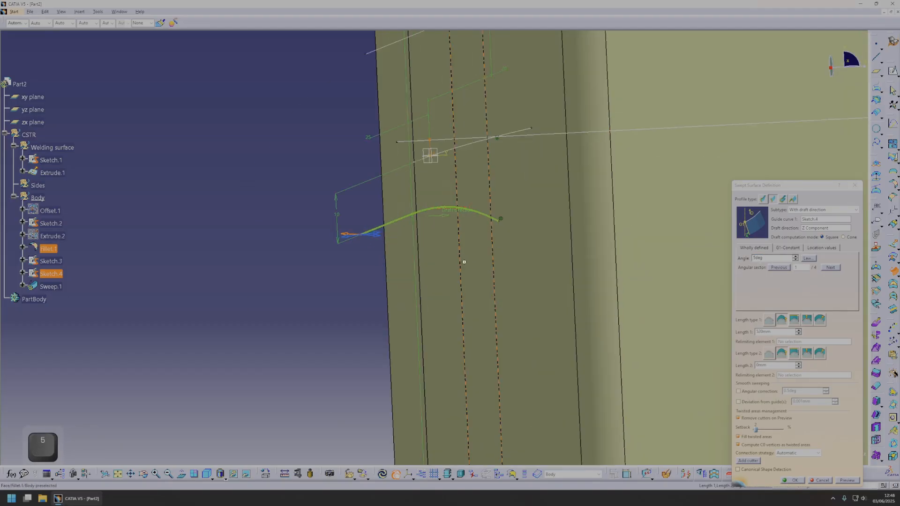
middle_click_drag(511, 193, 537, 191)
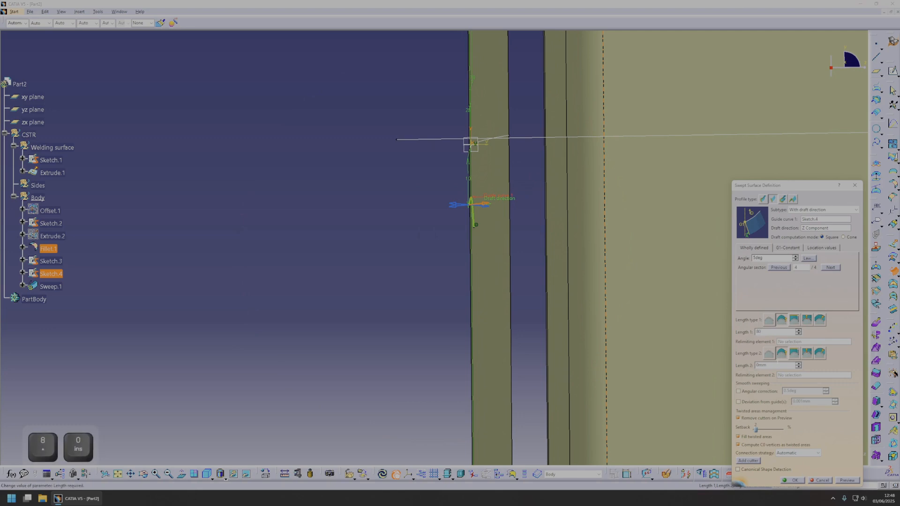
left_click(798, 481)
middle_click_drag(561, 239, 522, 291)
left_click(349, 210)
left_click(377, 233)
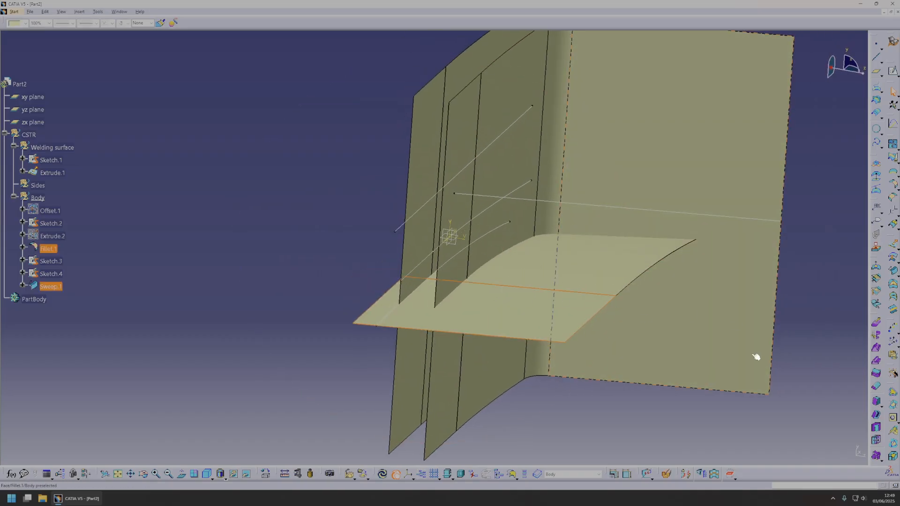
Step: Sweep the straight line of Sketch.3 along the Z draft direction with 5 degrees draft, angular sector 4, and lengths of 80 mm and 10 mm
middle_click_drag(560, 315, 590, 289)
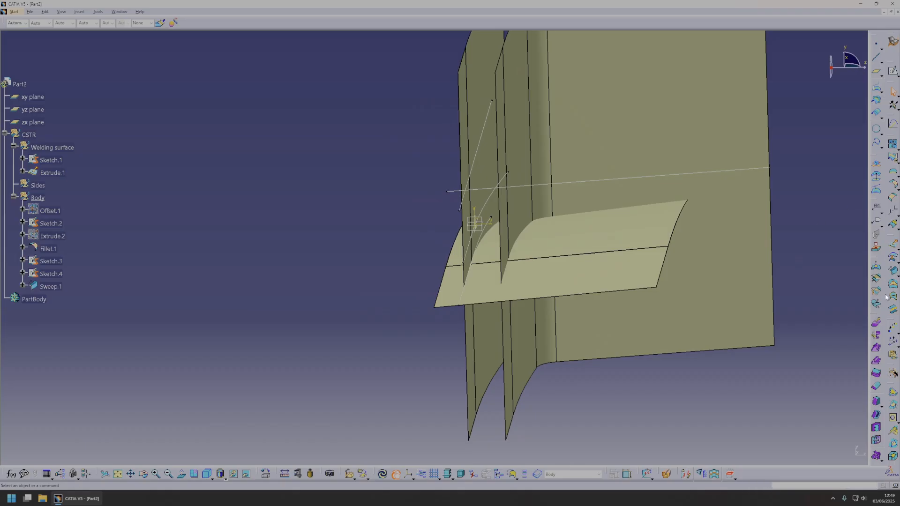
left_click(890, 273)
left_click(471, 163)
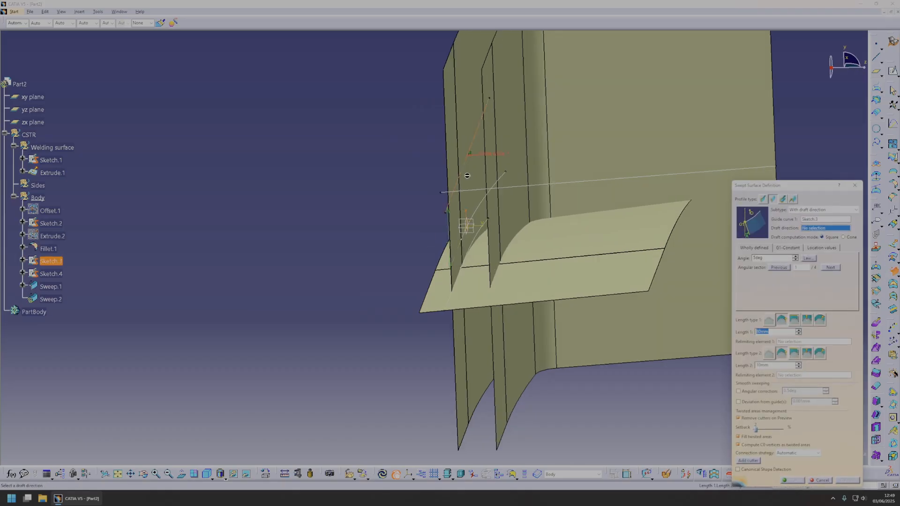
middle_click_drag(464, 162, 470, 248)
right_click(835, 229)
left_click(854, 257)
middle_click_drag(447, 208, 469, 182)
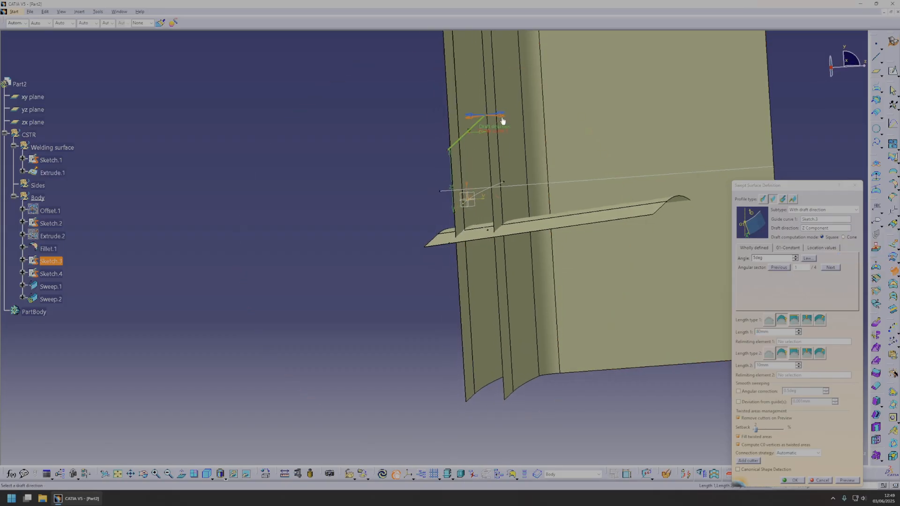
middle_click_drag(502, 117, 431, 158)
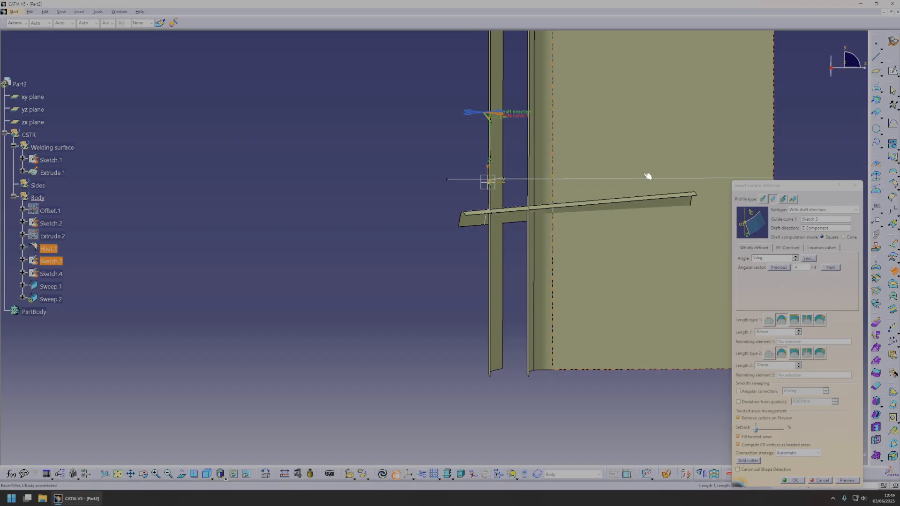
left_click(797, 481)
Step: Insert a geometrical set named Trim inside the CSTR set
middle_click_drag(648, 424, 187, 298)
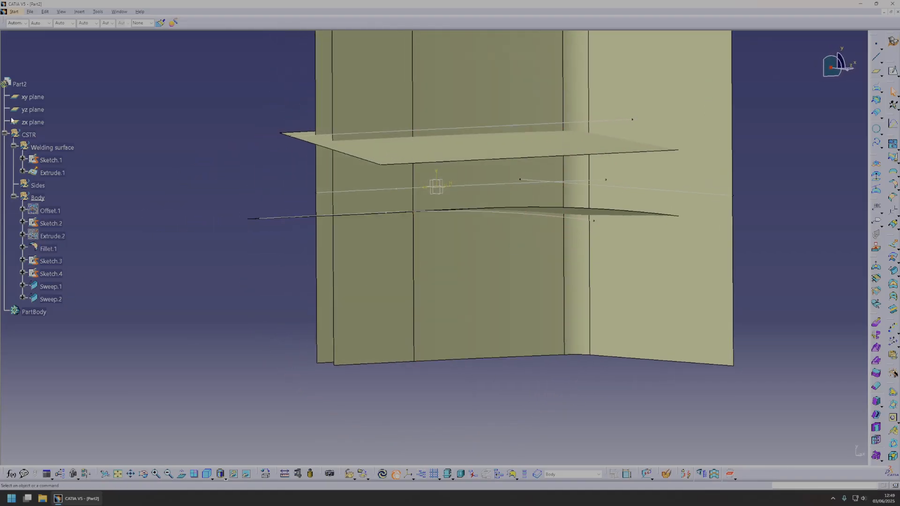
left_click(29, 135)
left_click(79, 12)
left_click(91, 38)
left_click(494, 264)
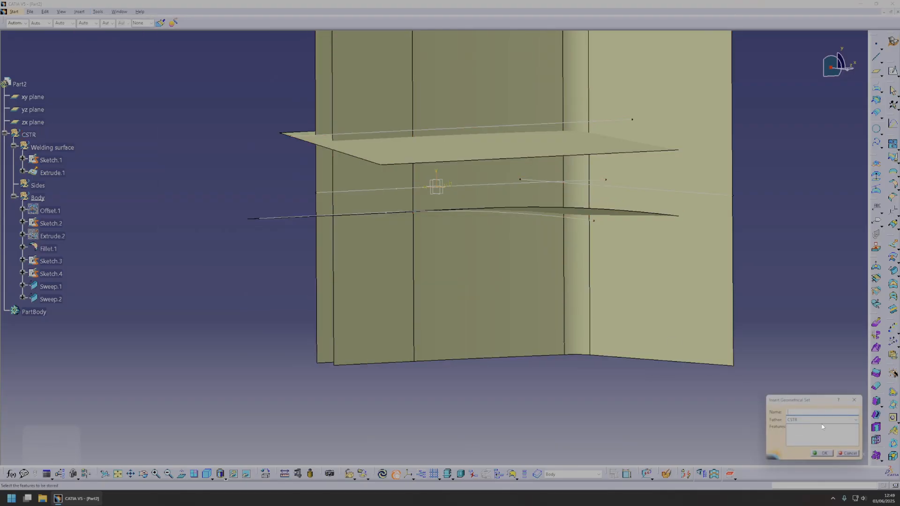
type("Trim")
key("Return")
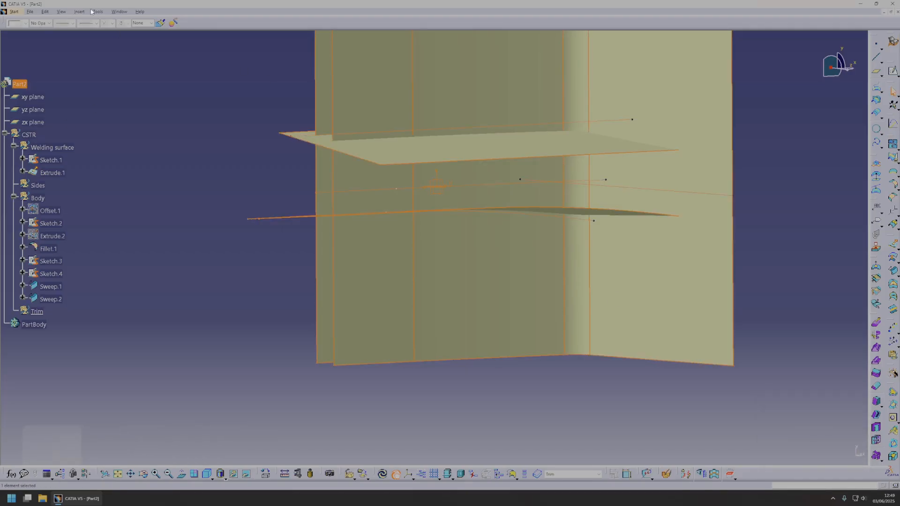
Step: Insert a geometrical set named Final directly under Part2
left_click(79, 11)
left_click(94, 42)
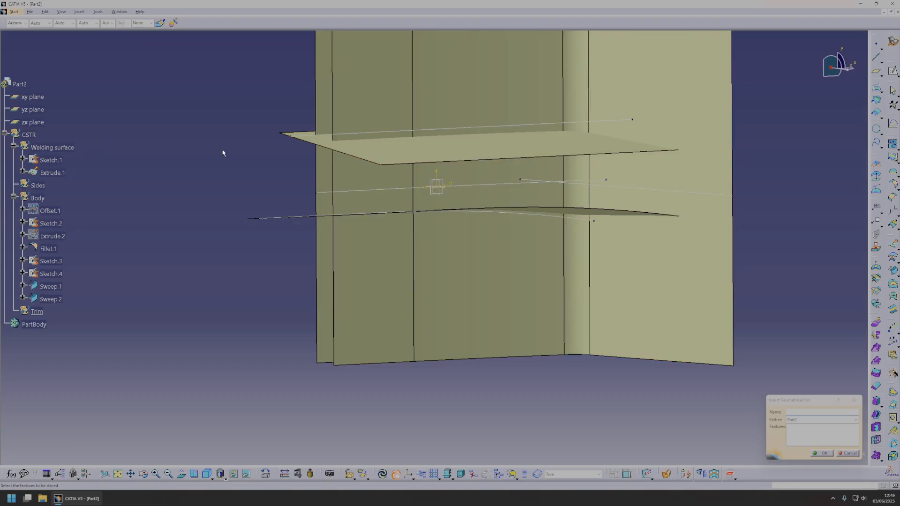
type("Final")
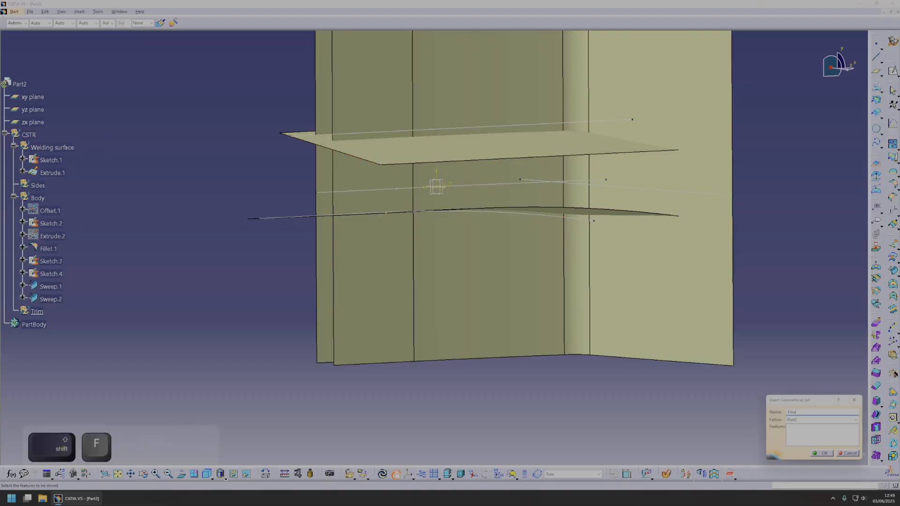
key("Return")
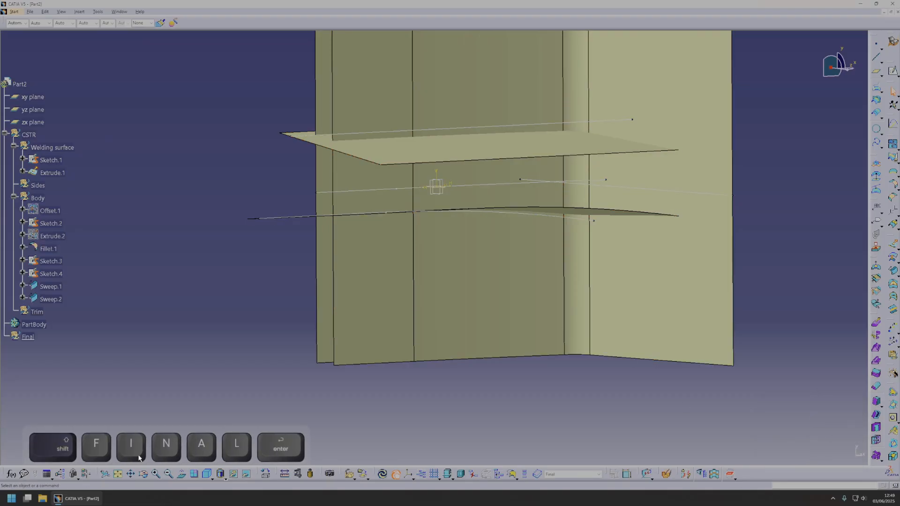
Step: Set the colour of the Final geometrical set to cyan and clear the selection
left_click(29, 337)
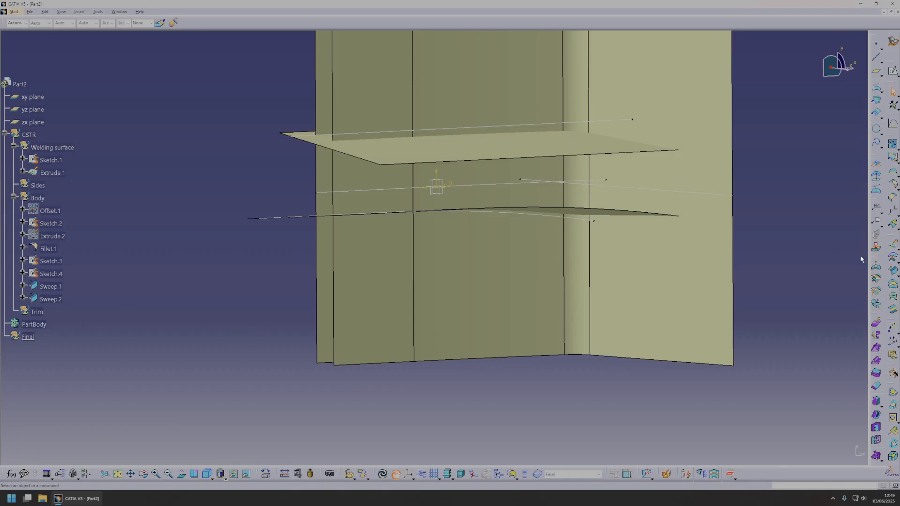
middle_click_drag(606, 136, 294, 225)
middle_click_drag(473, 292, 492, 281)
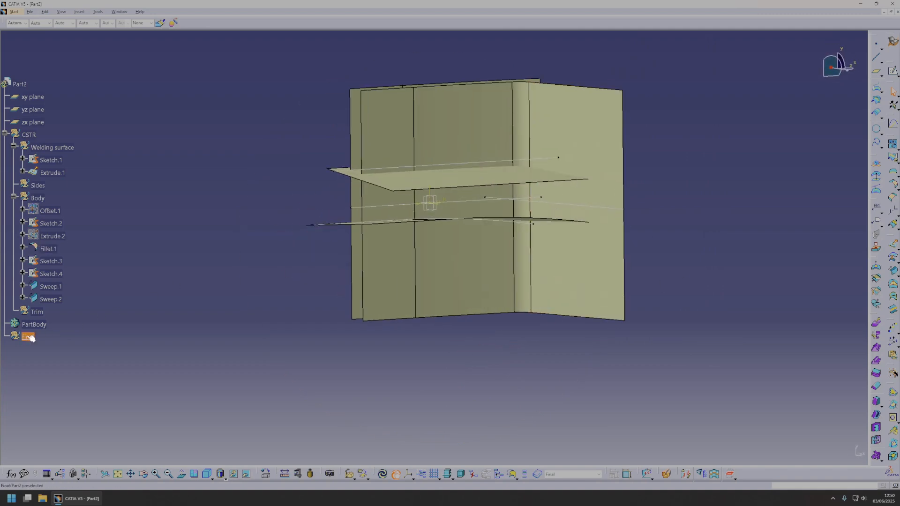
left_click(29, 337)
left_click(12, 26)
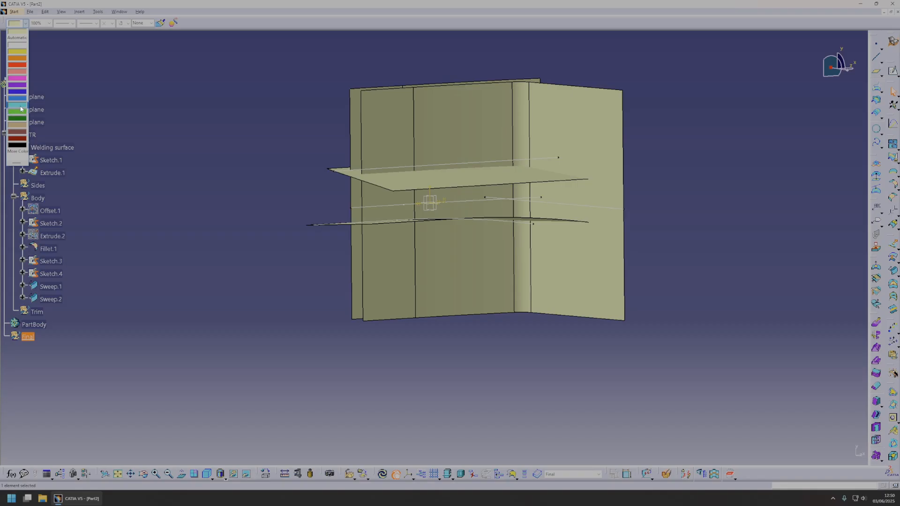
left_click(18, 109)
left_click(211, 239)
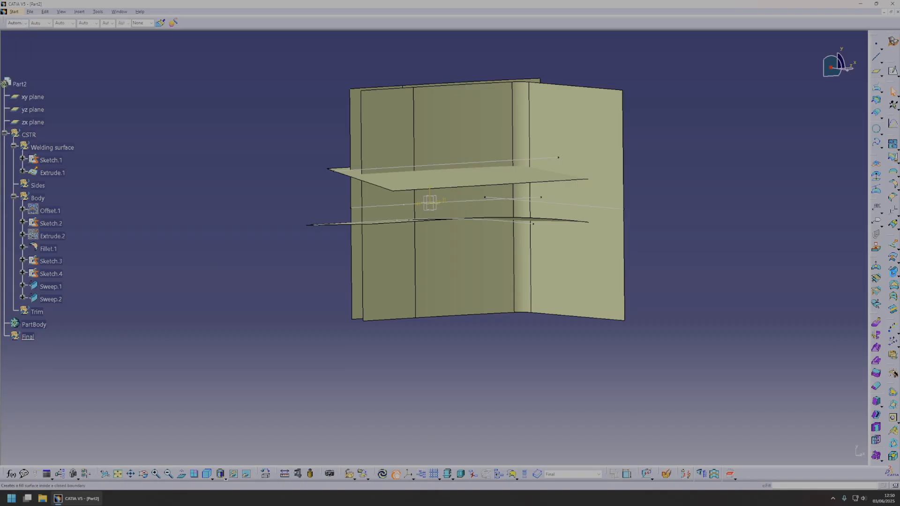
middle_click_drag(416, 207, 392, 235)
key("Escape")
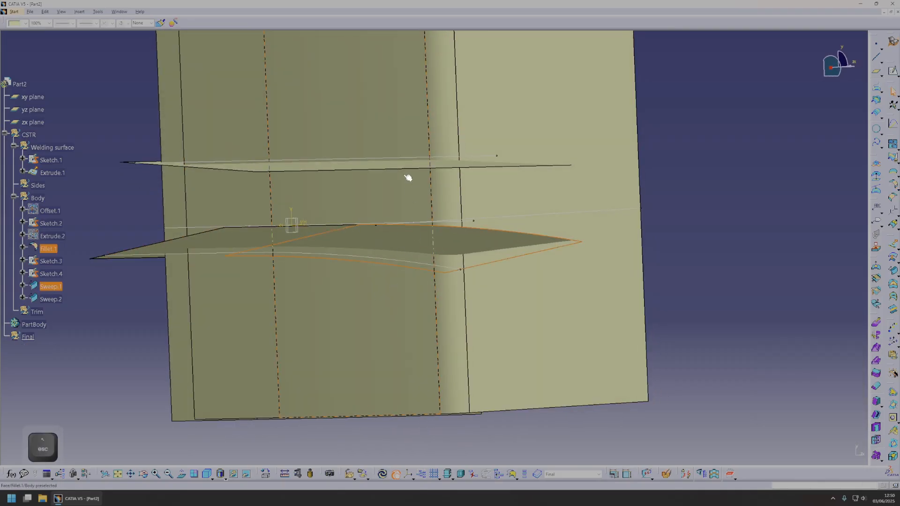
left_click(406, 200, "ctrl")
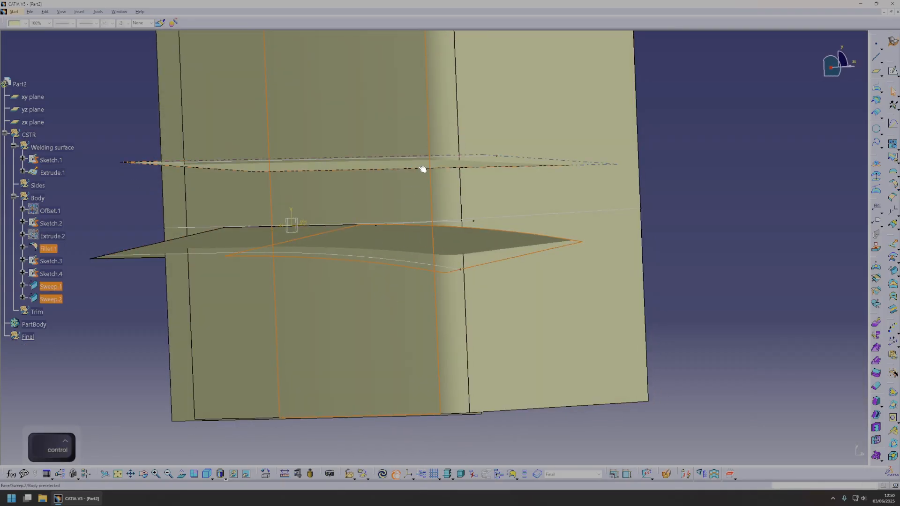
left_click(718, 204)
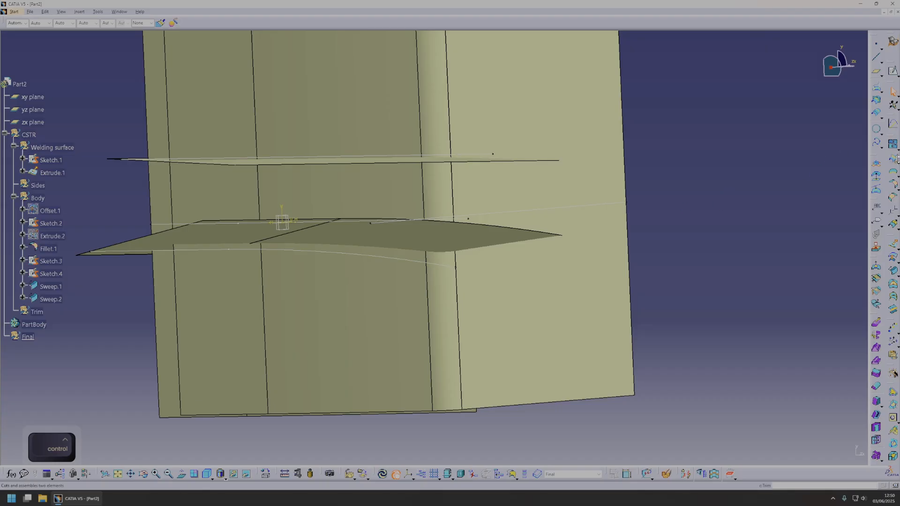
middle_click_drag(701, 198, 684, 199)
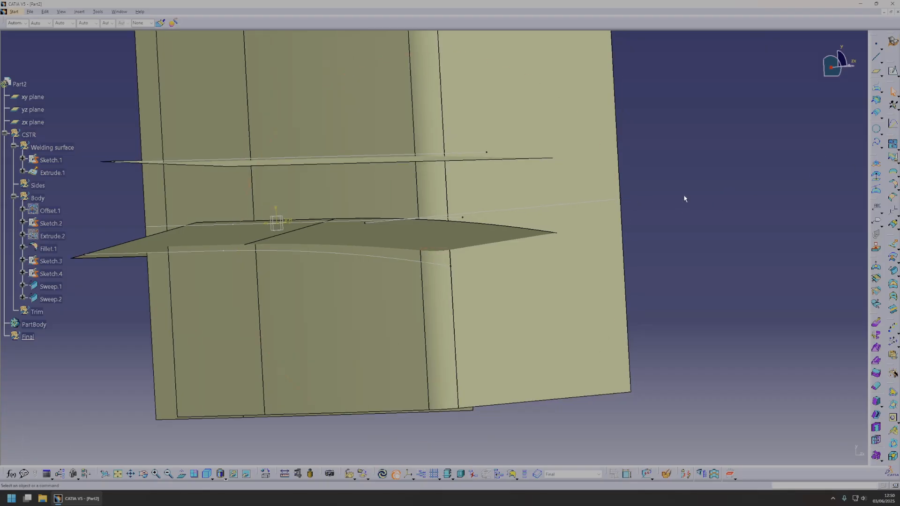
Step: Try a BiTangent fillet of 10 mm between Fillet.1 and Sweep.1, with both supports trimmed, and preview it
left_click(894, 182)
middle_click_drag(409, 299, 469, 233)
left_click(460, 277)
left_click(494, 227)
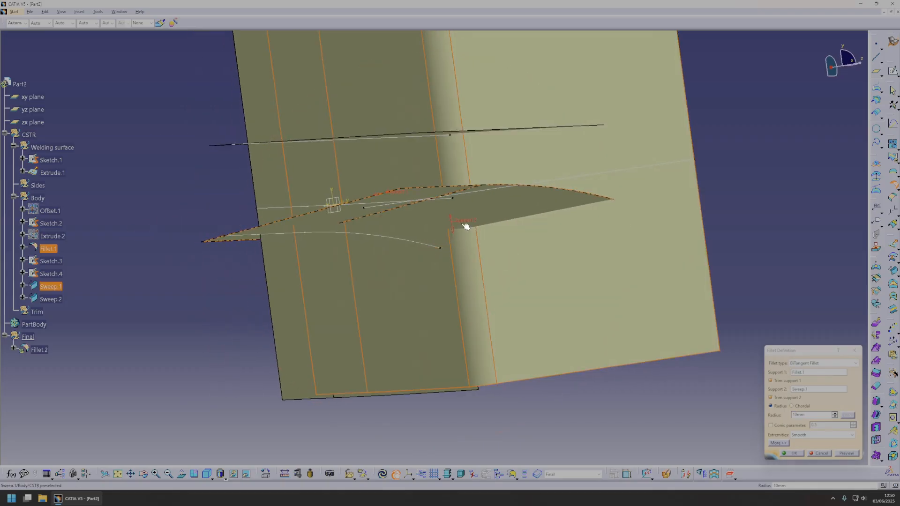
middle_click_drag(363, 191, 452, 212)
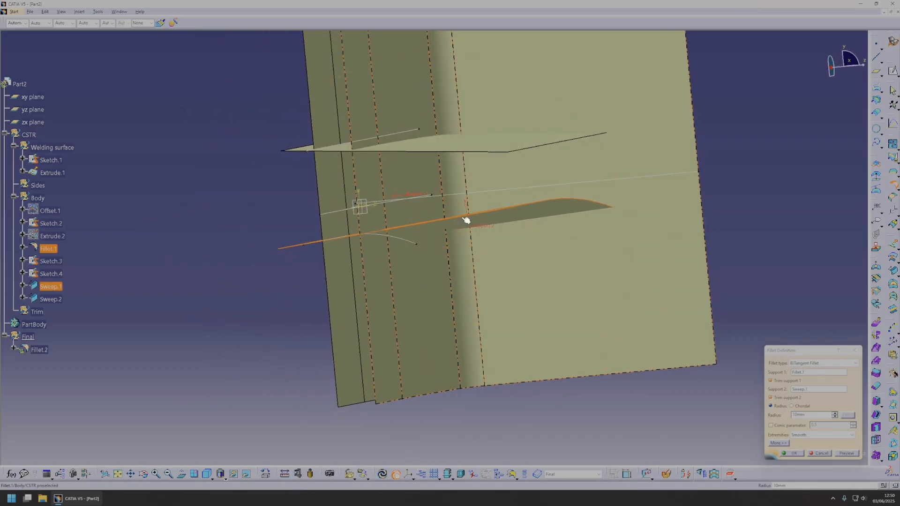
left_click(846, 453)
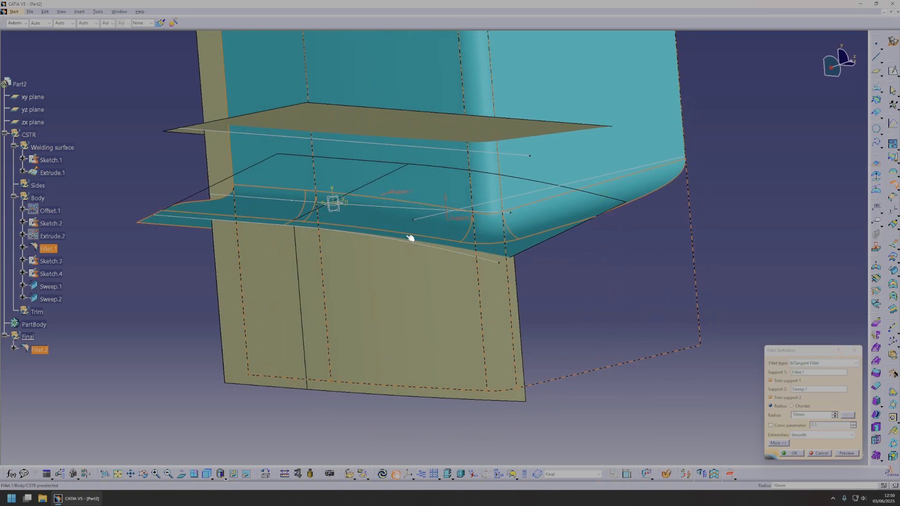
Step: Preview the fillet between Fillet.1 and Sweep.1 with a 5 mm radius, inspect the rounded corner, and abandon the fillet
double_click(800, 415)
type("5")
middle_click_drag(575, 368, 544, 331)
left_click(846, 453)
middle_click_drag(495, 294, 736, 390)
middle_click_drag(563, 315, 399, 225)
middle_click_drag(514, 259, 497, 232)
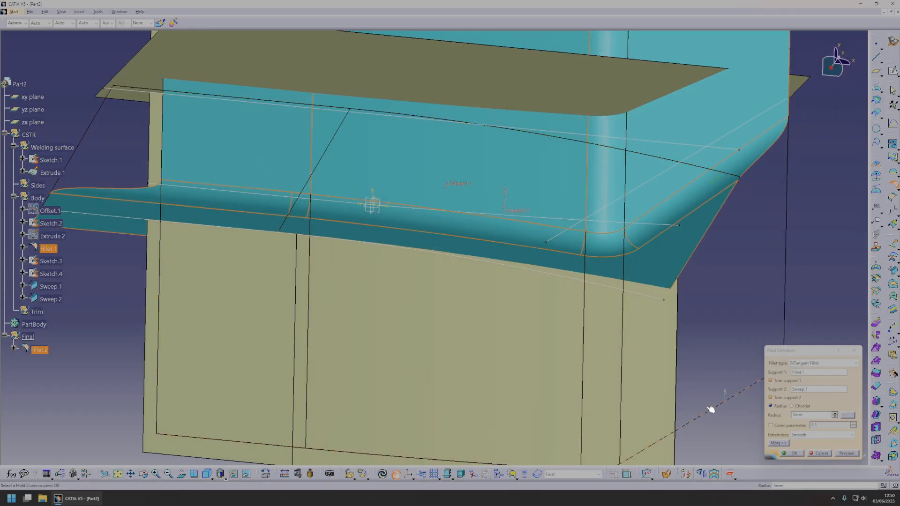
middle_click_drag(601, 273, 670, 302)
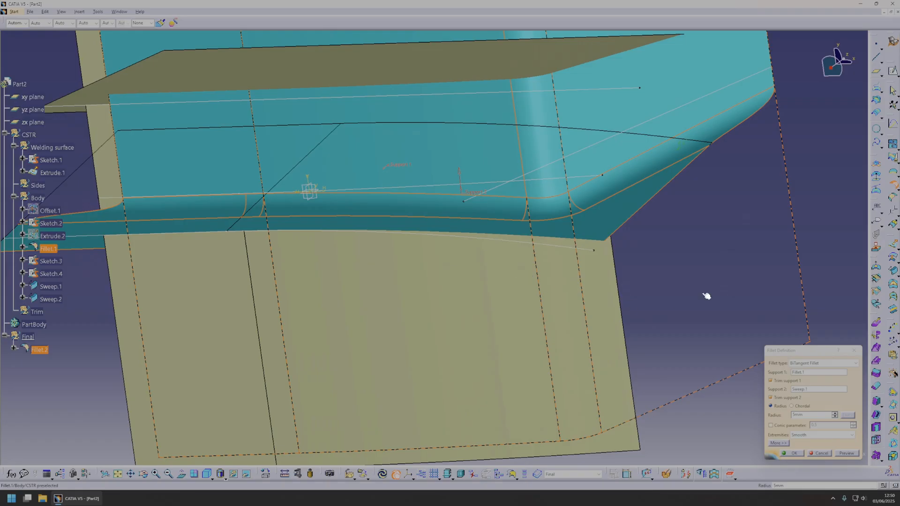
left_click(853, 350)
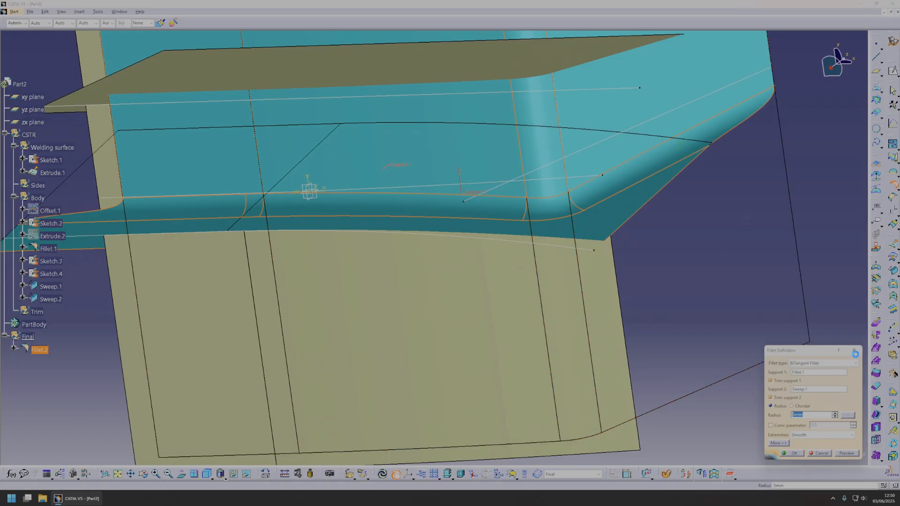
Step: Begin a standard trim of Sweep.1 with Fillet.1, keeping the body wall above Sweep.1 and the flange outside the wall
left_click(890, 157)
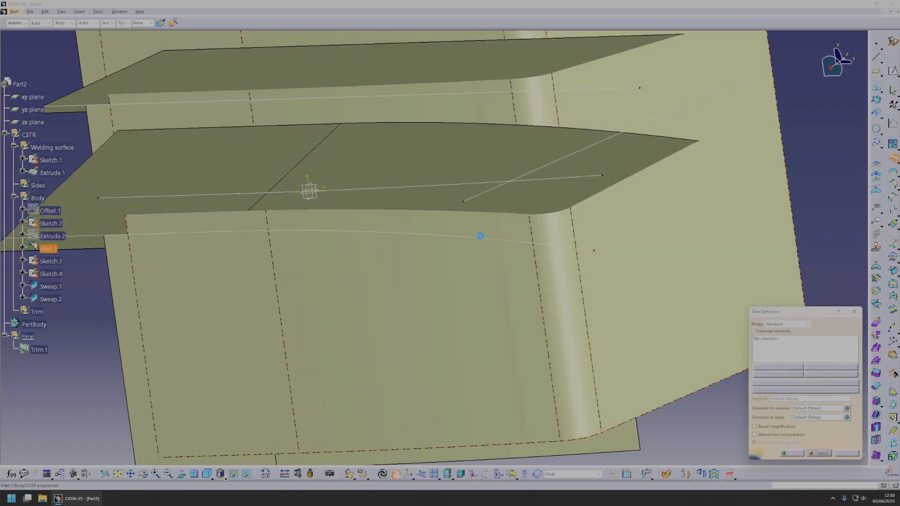
left_click(414, 201)
left_click(445, 278)
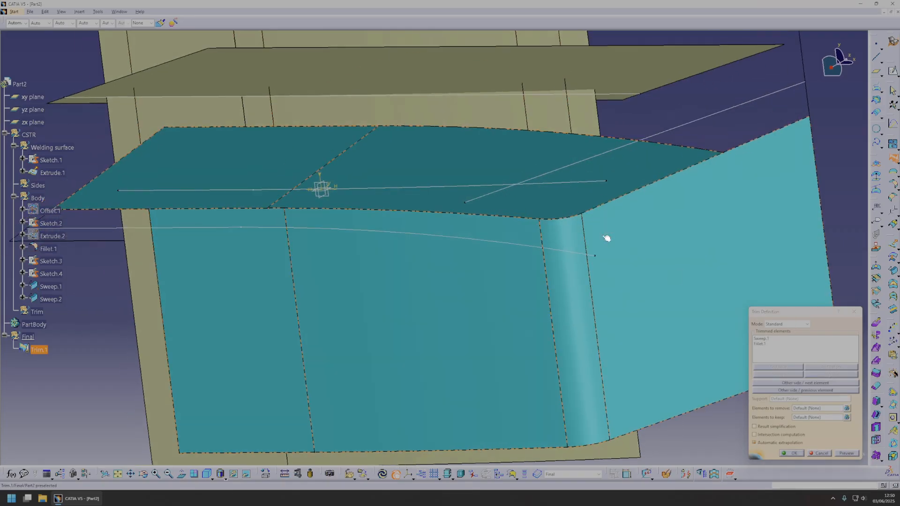
left_click(818, 383)
left_click(816, 390)
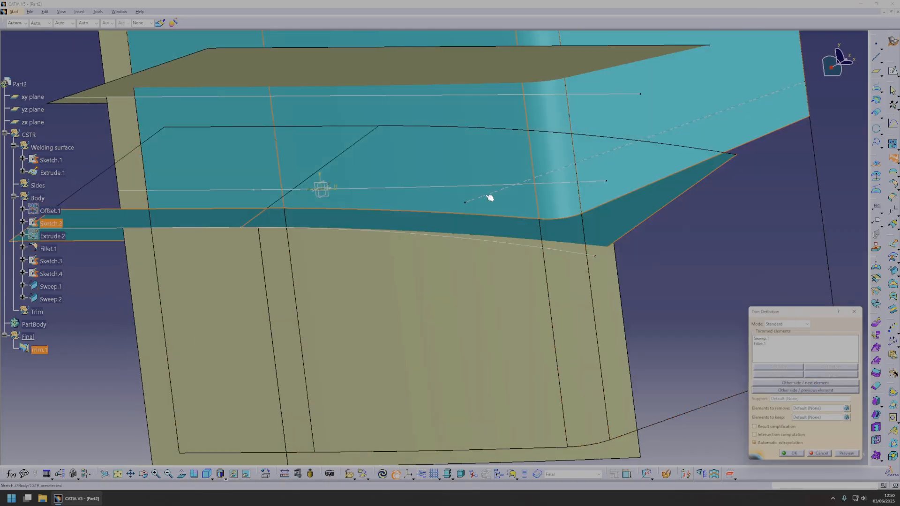
Step: Add Sweep.2 to the trim, keep the wall between both sweeps with its outward flanges, and create the trimmed surface
left_click(509, 92)
scroll(644, 342, "down", 2)
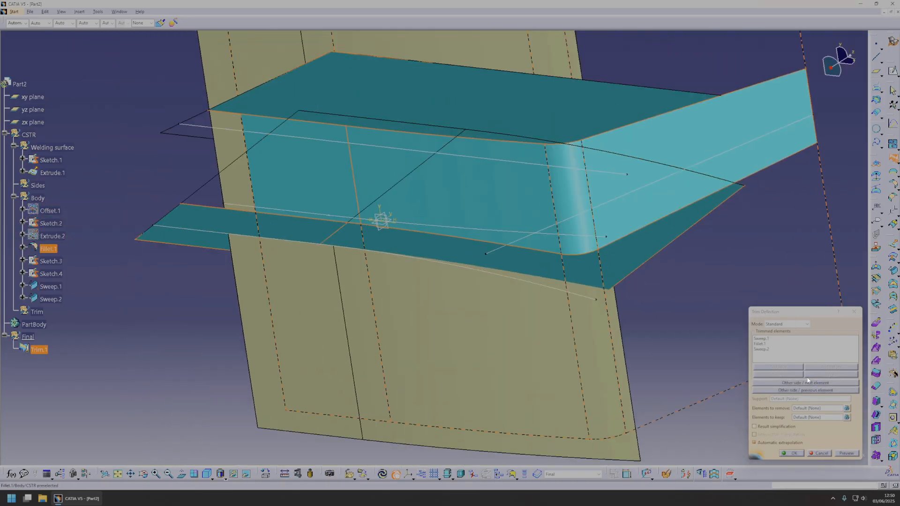
left_click(821, 383)
left_click(817, 390)
left_click(808, 391)
left_click(790, 453)
Step: Assign a variable radius fillet of 5 mm to the trimmed surface's upper edge between the wall and the Sweep.2 flange
middle_click_drag(562, 329, 432, 128)
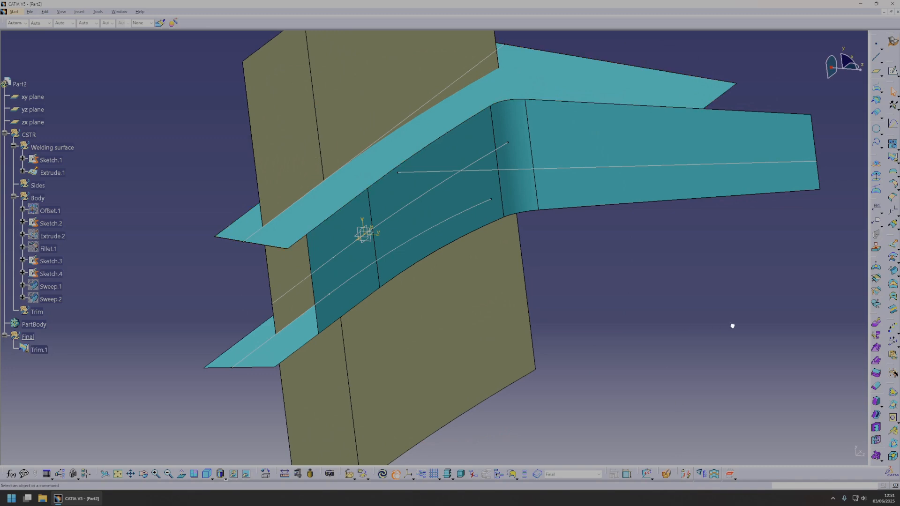
left_click(897, 187)
left_click(897, 186)
left_click(455, 129)
middle_click_drag(486, 262, 732, 392)
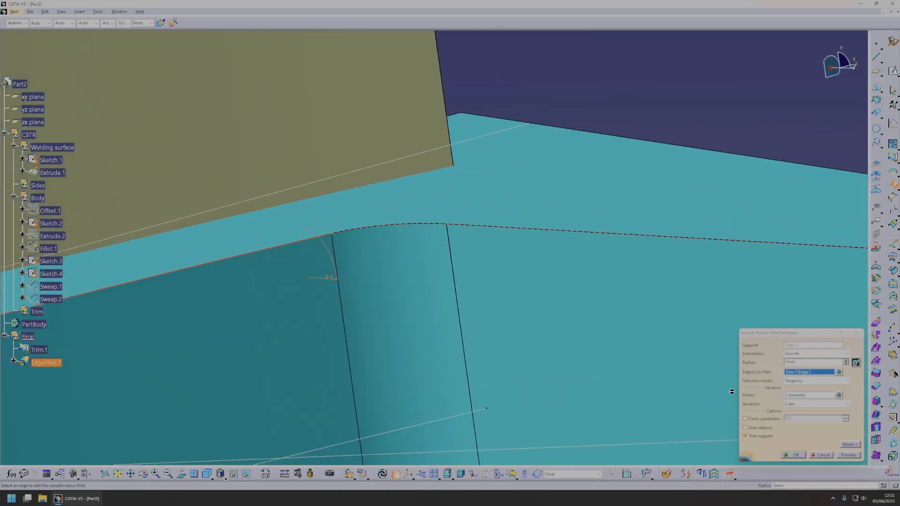
Step: Add a variation point midway along the upper edge's rounded corner, set its radius to 3 mm, and create the fillet
left_click(805, 397)
middle_click_drag(460, 295, 498, 313)
left_click(412, 220)
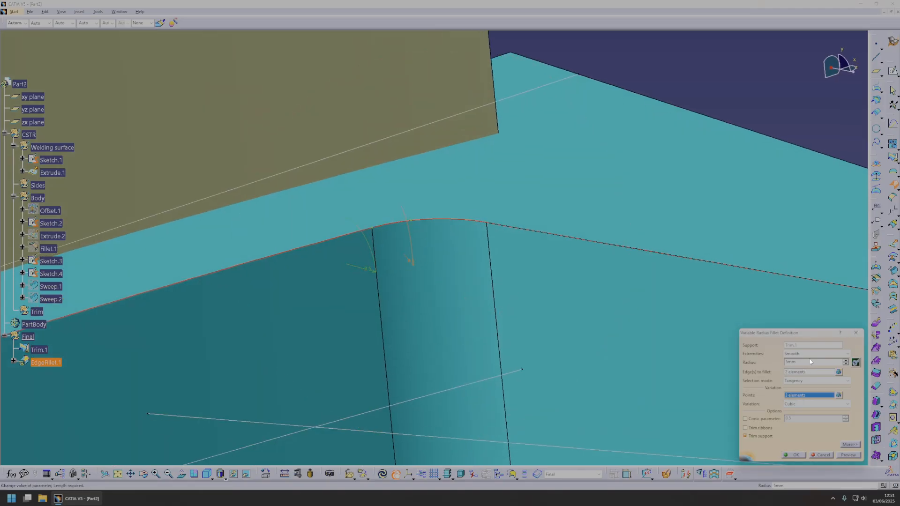
type("3")
middle_click_drag(499, 270, 531, 268)
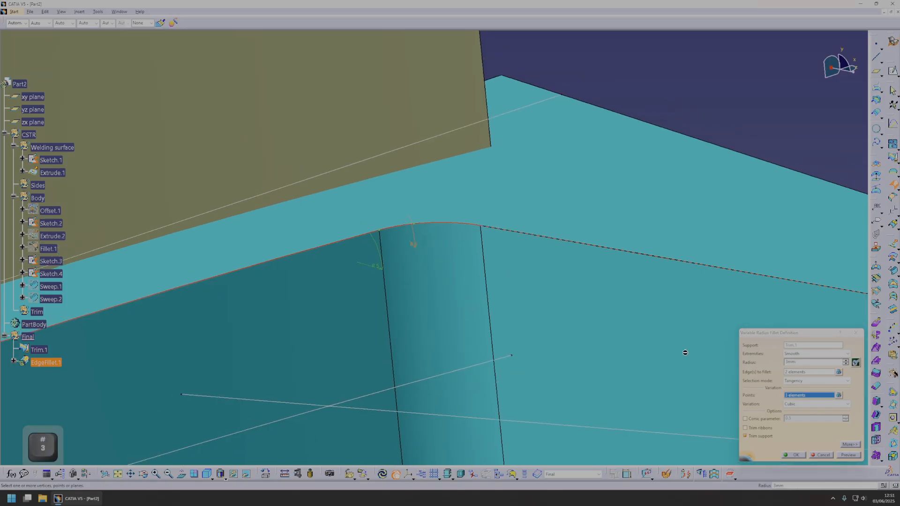
left_click(796, 455)
middle_click_drag(530, 310, 516, 375)
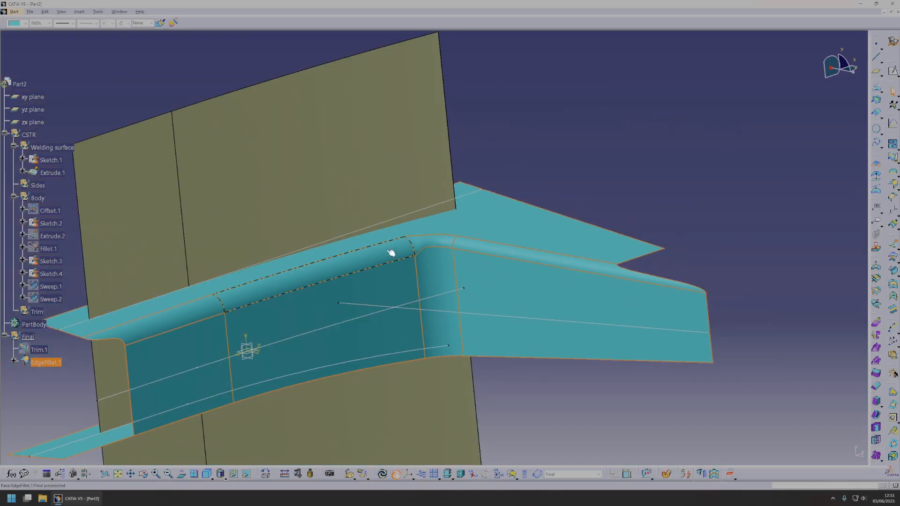
Step: Edit the upper edge fillet, replacing the corner-vertex variation point with a 5 mm point further back along the straight edge
middle_click_drag(499, 439, 769, 338)
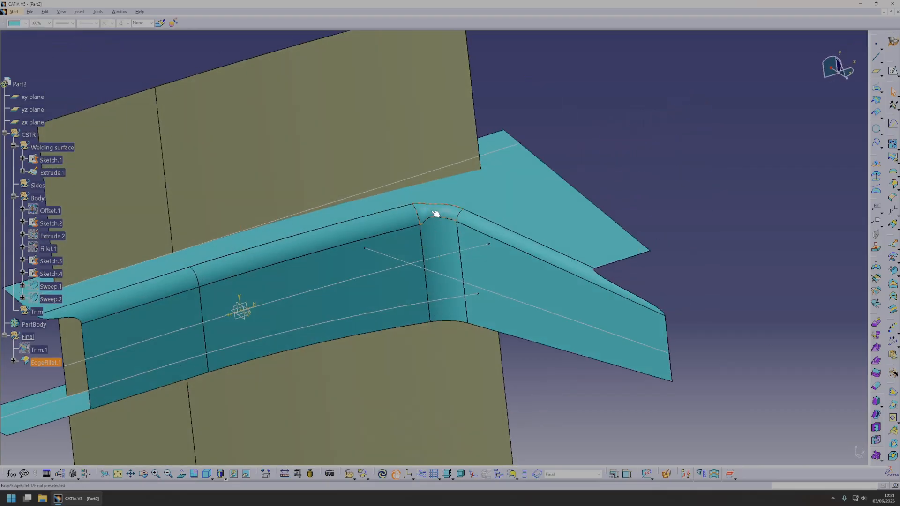
double_click(434, 211)
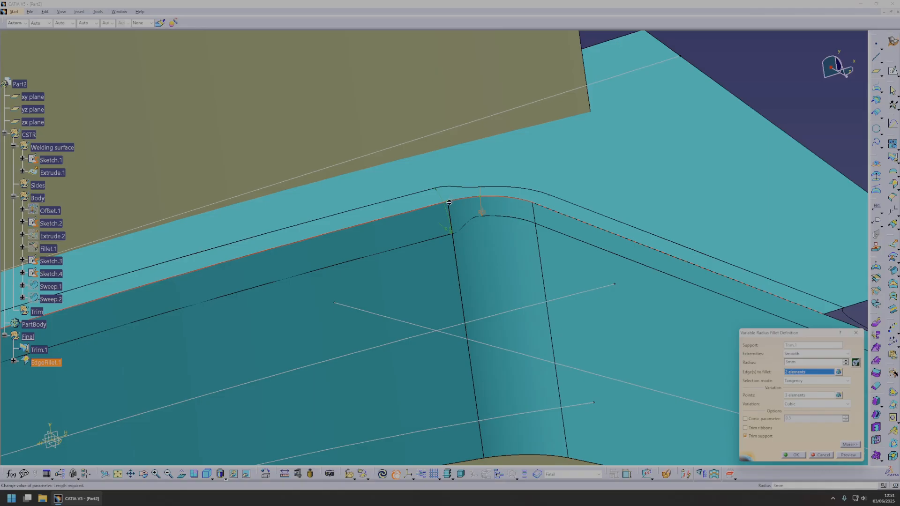
left_click(793, 397)
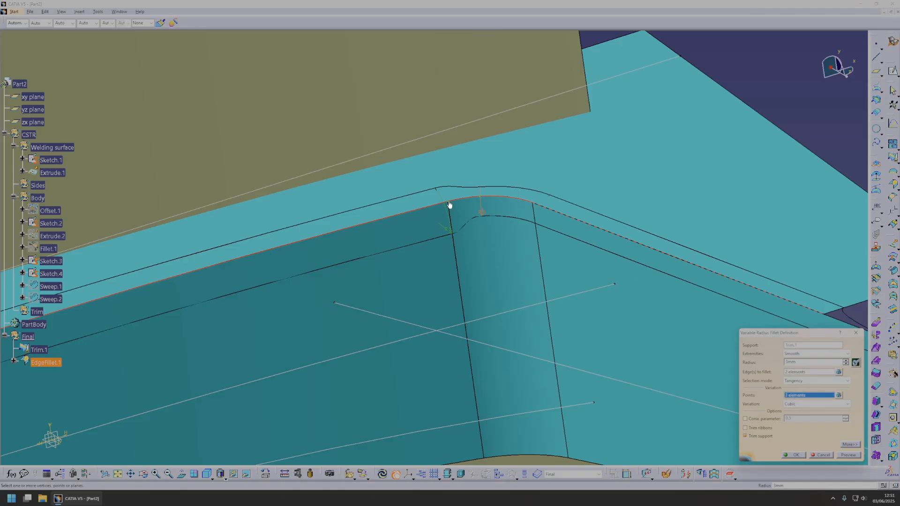
left_click(406, 211)
type("5")
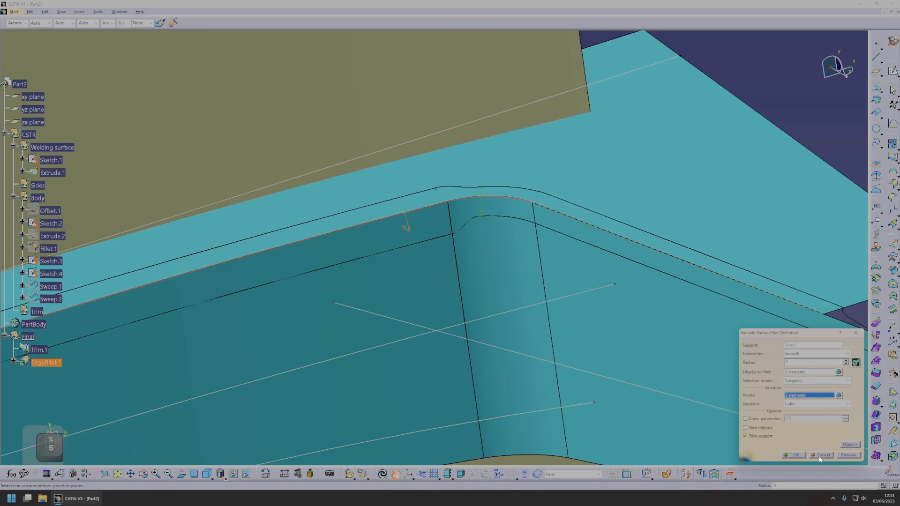
left_click(796, 455)
key("Escape")
middle_click_drag(484, 286, 647, 362)
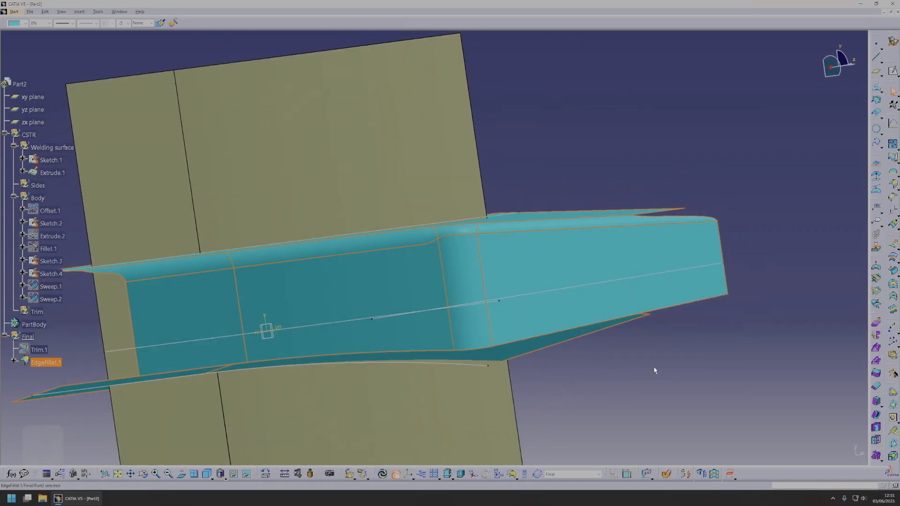
Step: Assign a variable radius fillet of 5 mm to the lower edge between the wall and the Sweep.1 flange
left_click(647, 361)
left_click(893, 187)
middle_click_drag(604, 253, 434, 333)
left_click(441, 329)
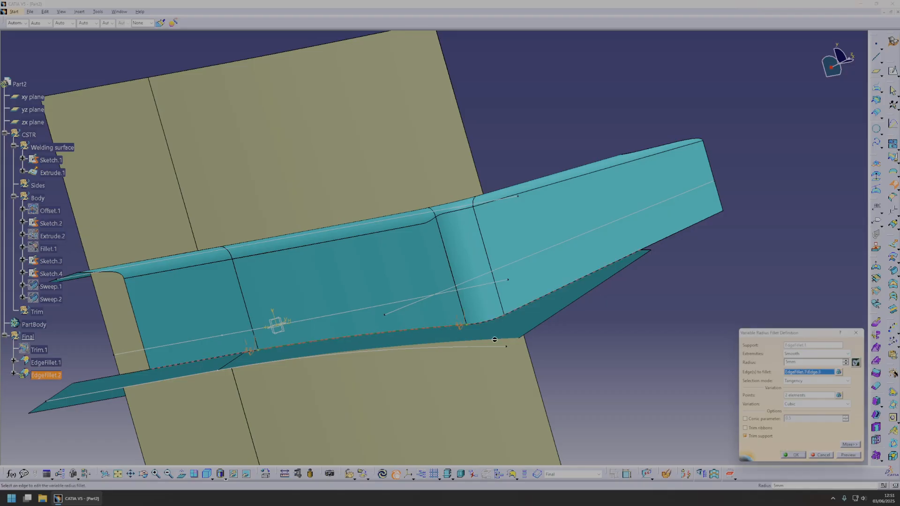
middle_click_drag(494, 339, 506, 234, "ctrl")
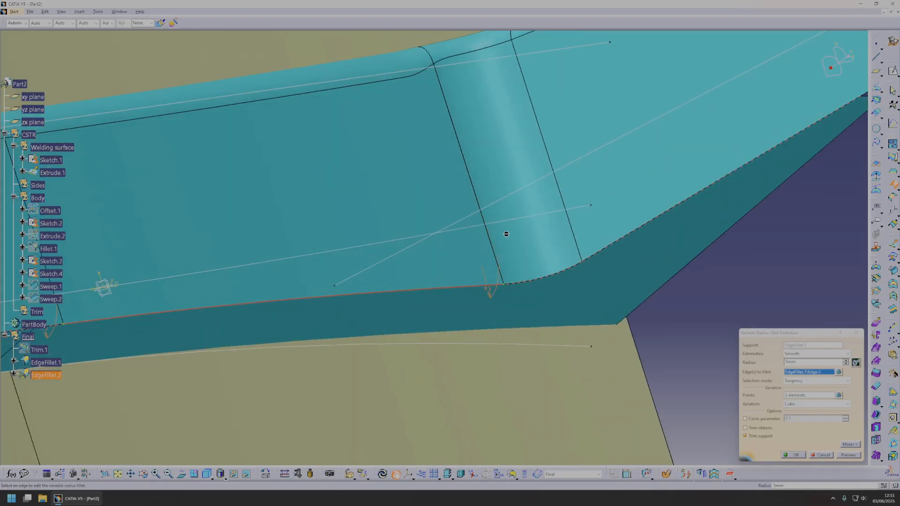
middle_click(514, 289)
Step: Replace the lower fillet's corner-vertex point with a 5 mm point before the corner, add a 3 mm mid-corner point, and create it
left_click(801, 397)
middle_click_drag(585, 323, 421, 244, "ctrl")
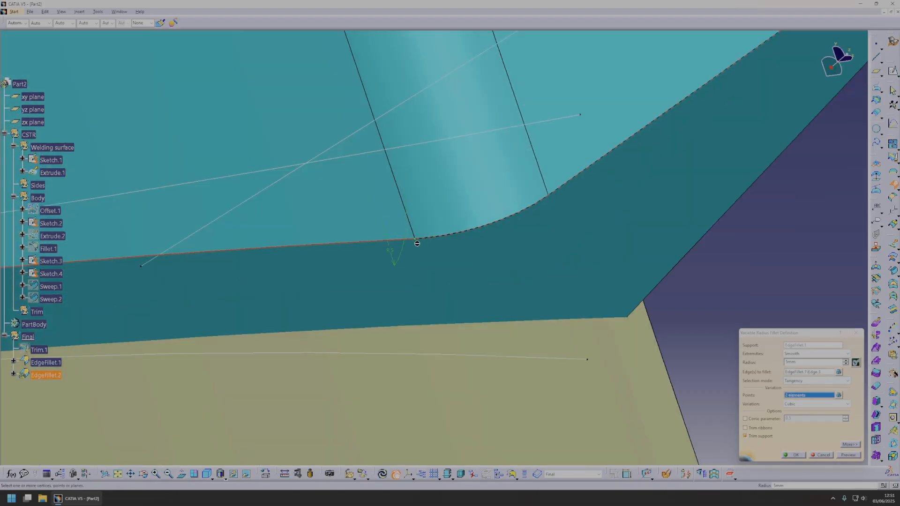
left_click(368, 241)
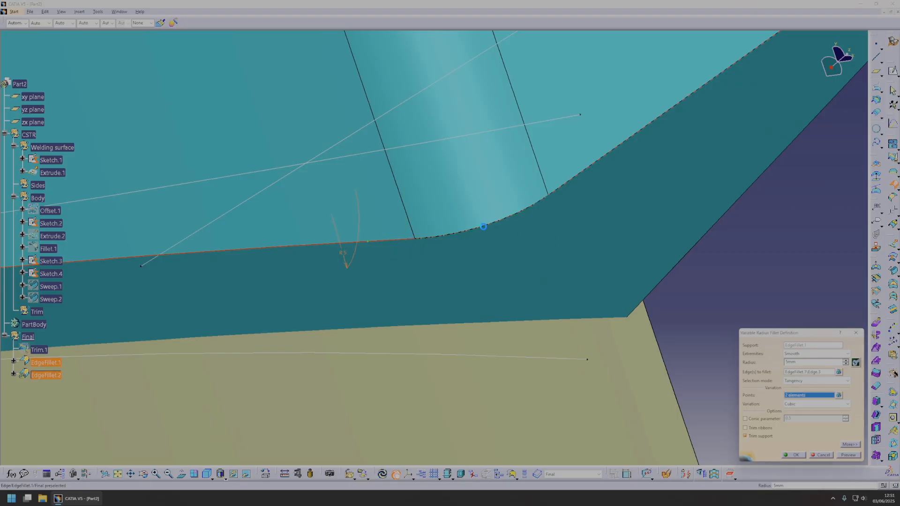
left_click(472, 231)
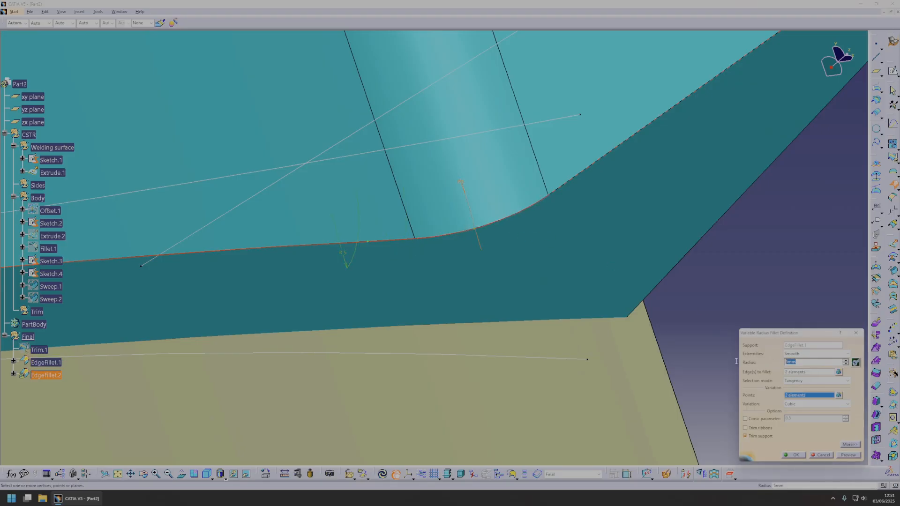
left_click(795, 455)
key("3")
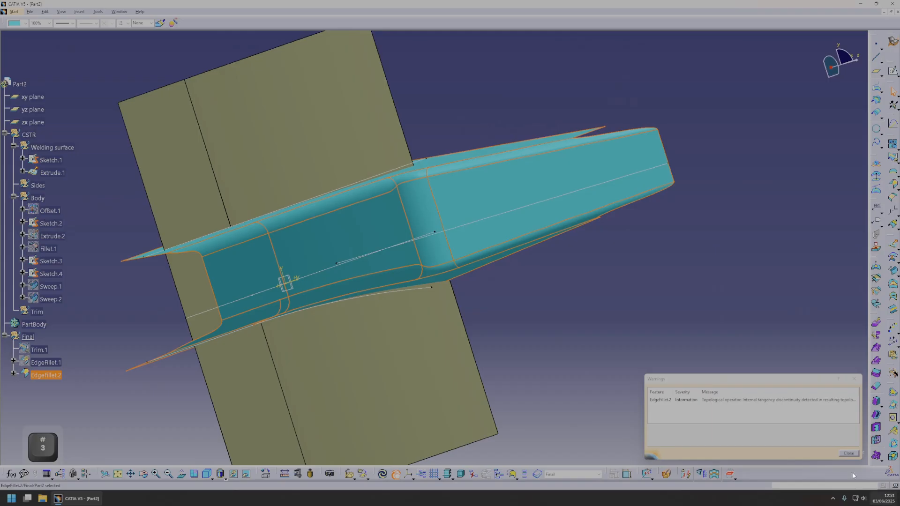
left_click(849, 453)
middle_click_drag(563, 265, 648, 293)
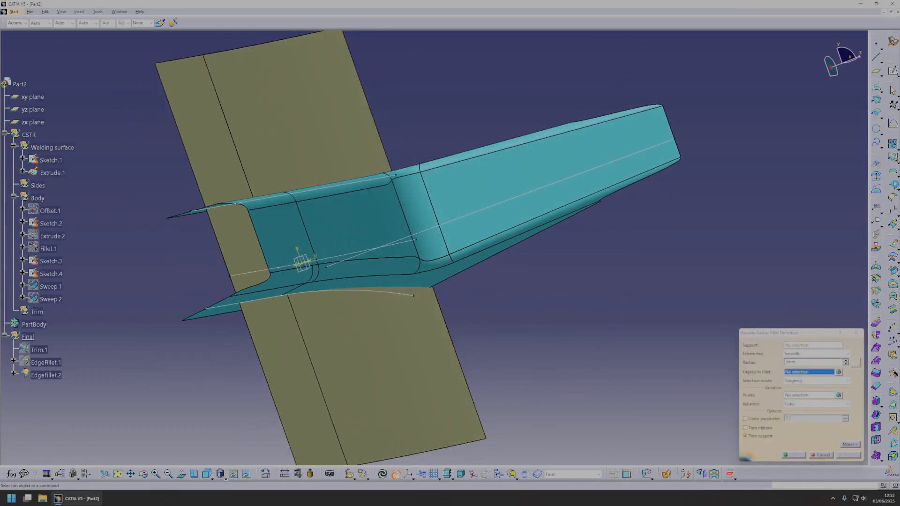
Step: Create a 5 mm BiTangent fillet between the filleted body EdgeFillet.2 and the welding surface Extrude.1, trimming both supports
key("Escape")
left_click(897, 190)
left_click(821, 196)
left_click(464, 184)
mouse_move(464, 185)
middle_mouse_down()
mouse_move(478, 205)
mouse_move(461, 202)
middle_mouse_up()
middle_click_drag(317, 195, 367, 139)
left_click(367, 138)
middle_click_drag(452, 317, 385, 234)
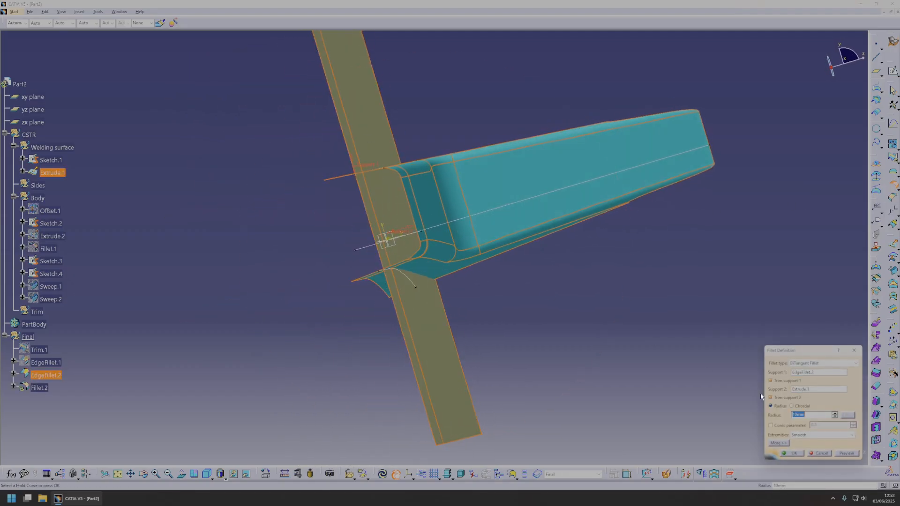
type("5")
key("Return")
middle_click_drag(595, 316, 266, 377)
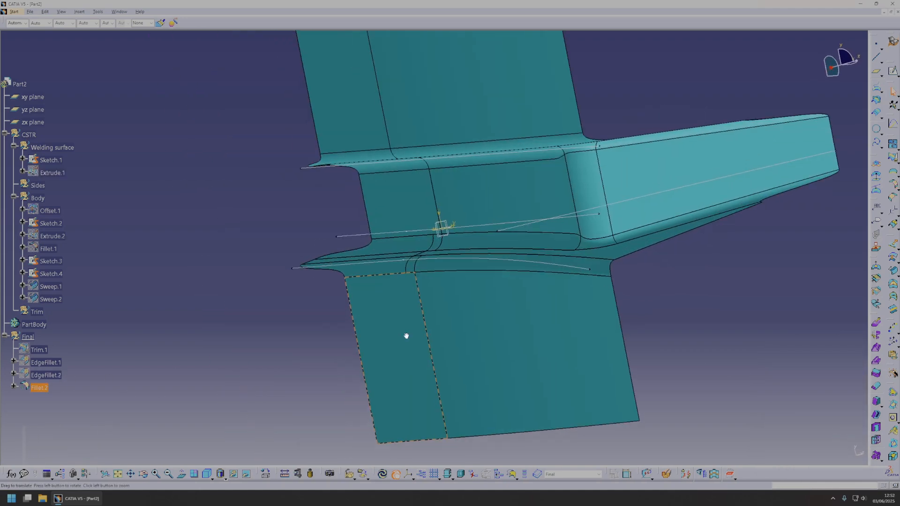
Step: Examine the fillet between the flanges and the welding surface, and review the extended options in its definition
left_click(40, 350)
left_click(46, 362, "ctrl")
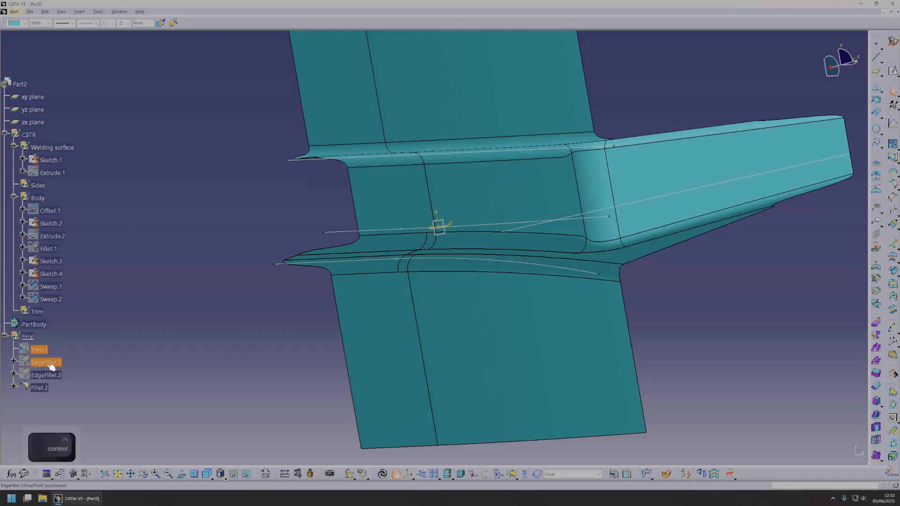
middle_click_drag(470, 256, 428, 262)
left_click(671, 287)
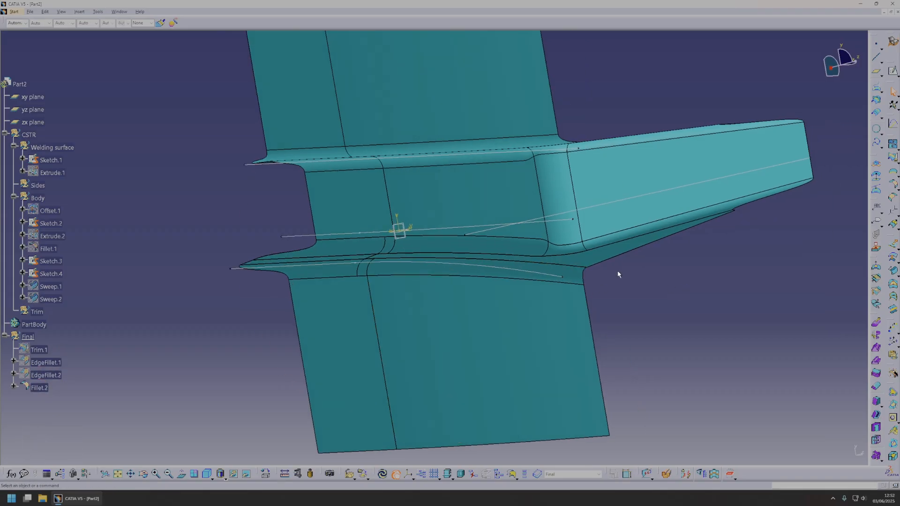
middle_click_drag(538, 241, 469, 244)
left_click(345, 251)
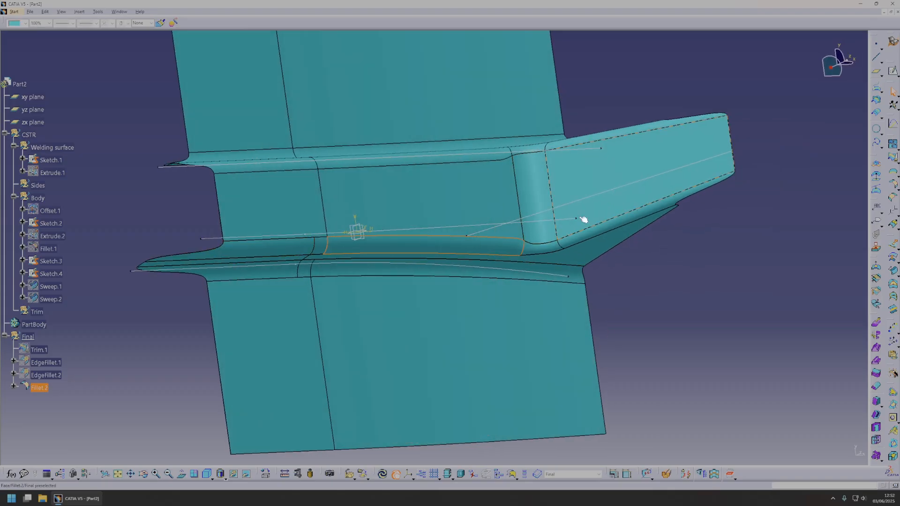
left_click(112, 365)
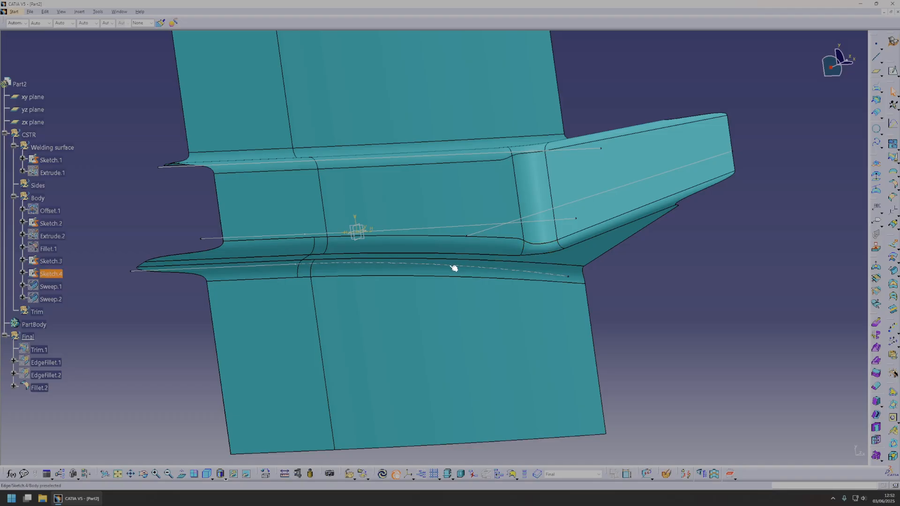
left_click(40, 388)
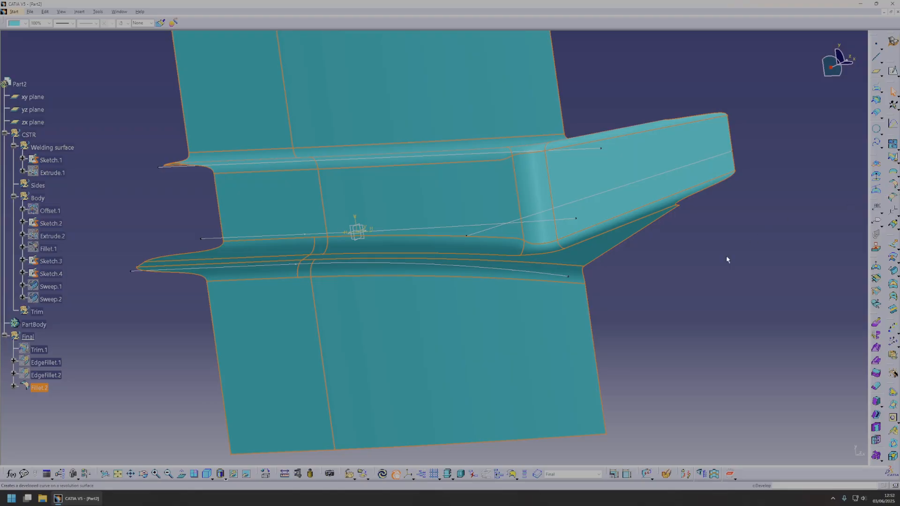
double_click(37, 388)
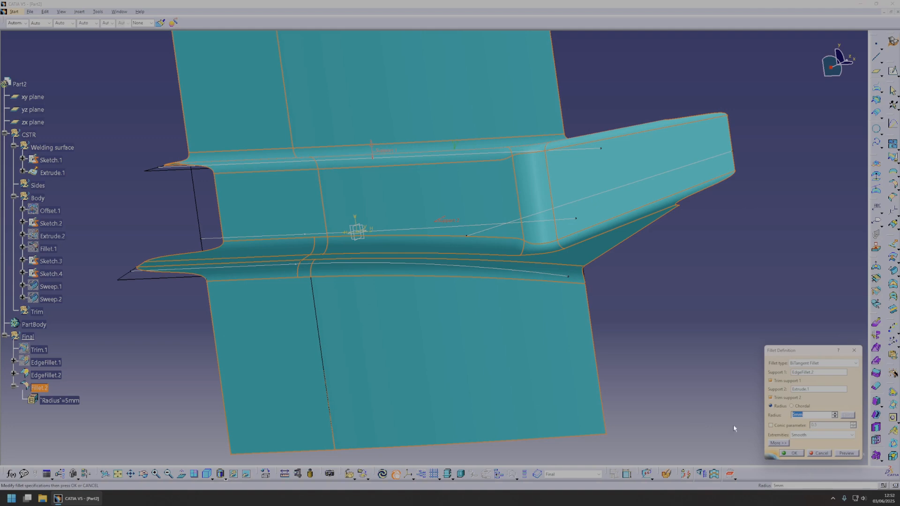
left_click(778, 443)
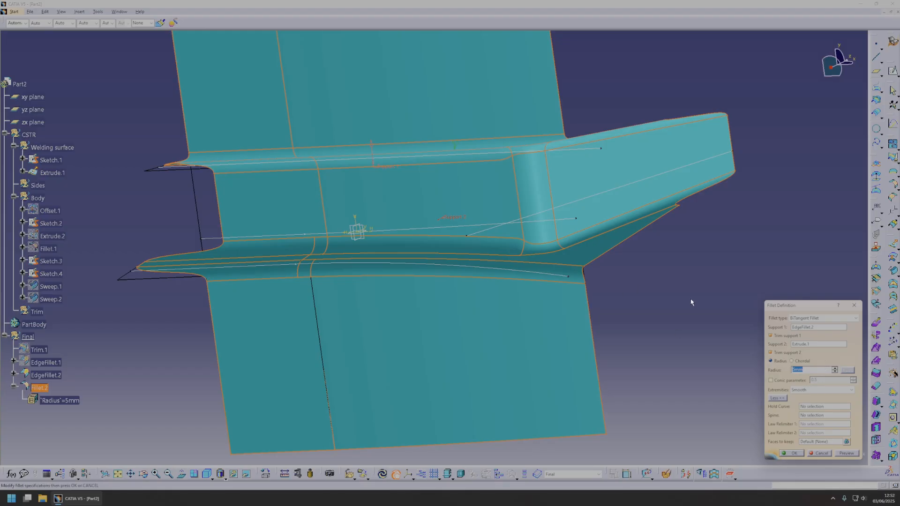
left_click(825, 454)
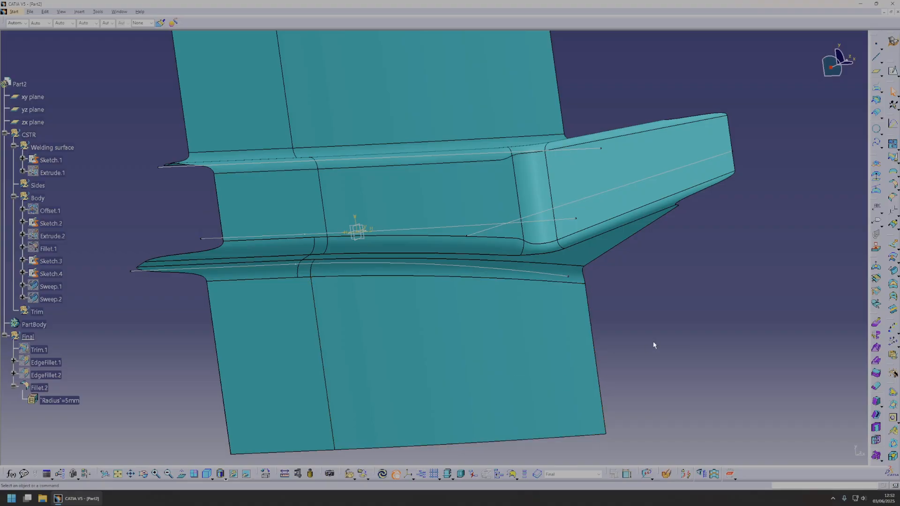
middle_click_drag(564, 174, 543, 234)
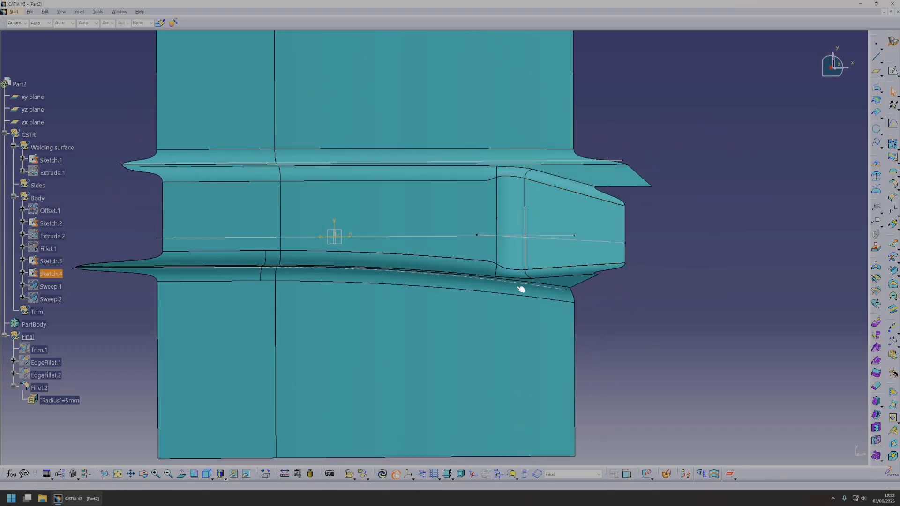
Step: Insert a geometrical set named Front Trim inside the Trim set
right_click(40, 315)
left_click(41, 314)
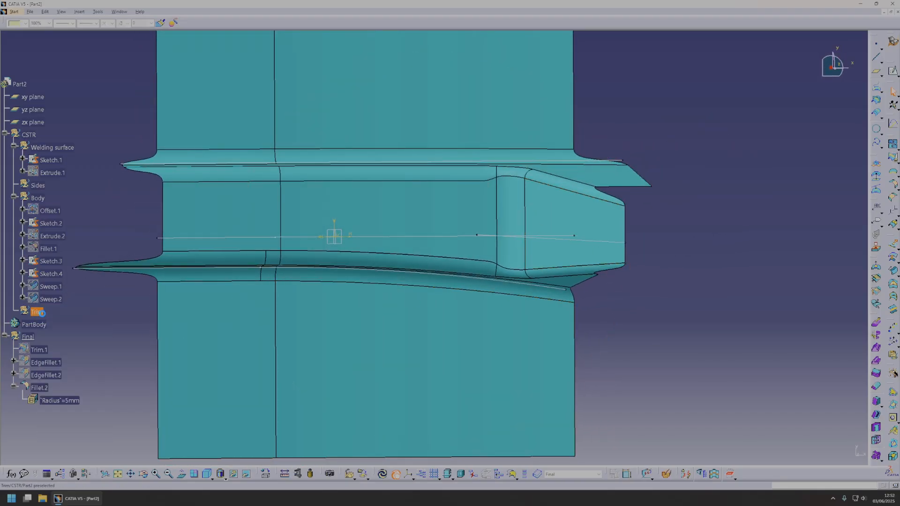
left_click(79, 12)
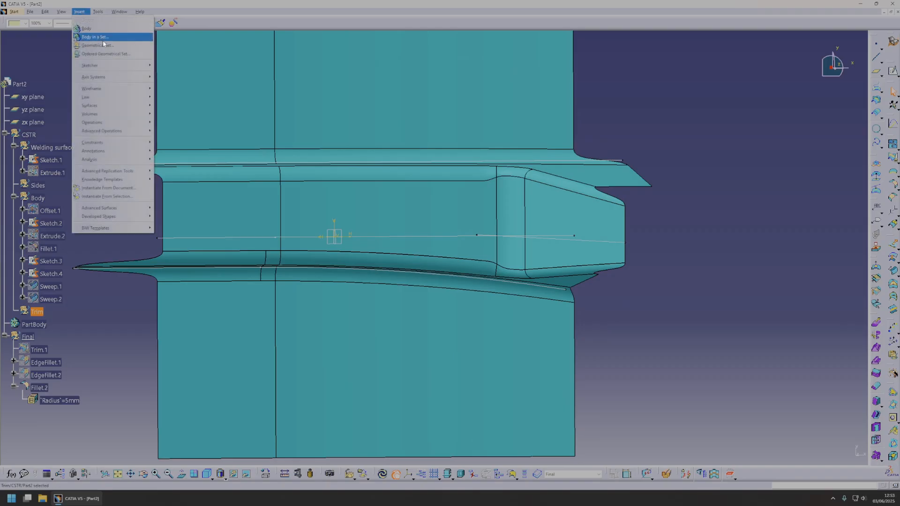
left_click(103, 45)
left_click(36, 311)
left_click(489, 263)
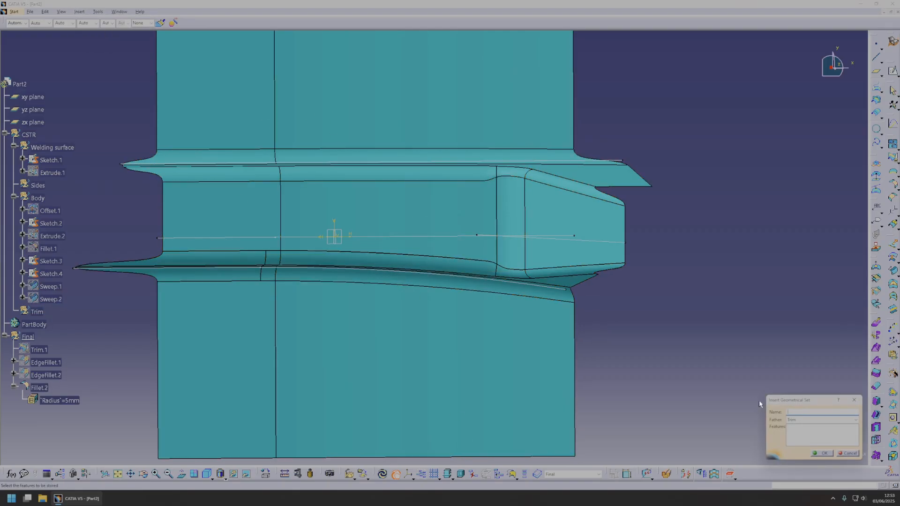
type("Fro")
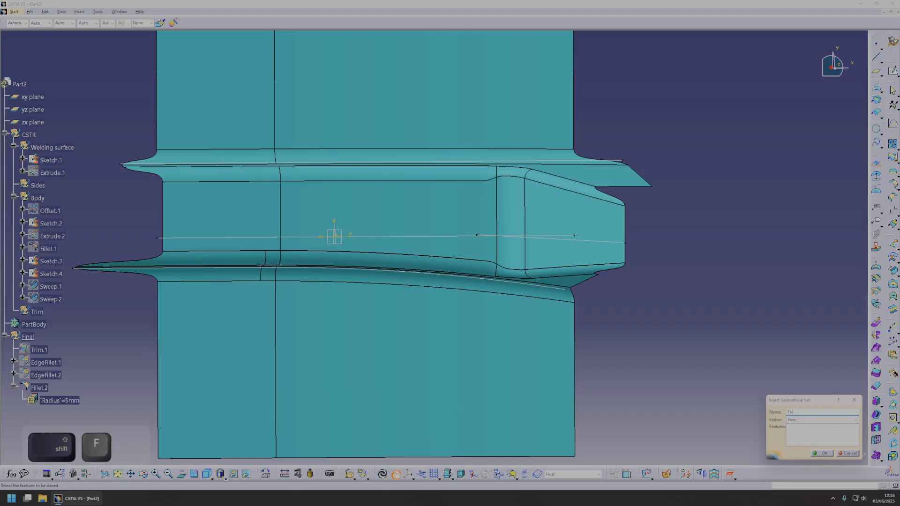
type("nt Trim")
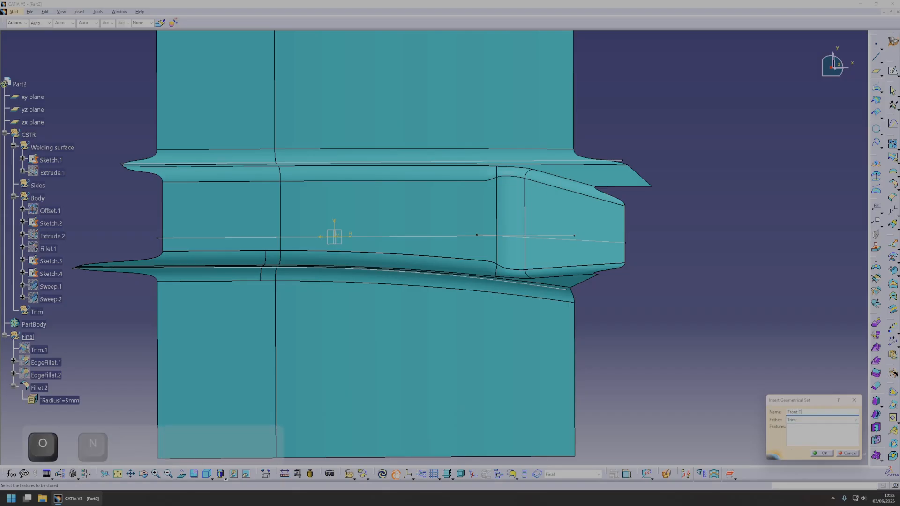
key("Return")
Step: Sketch a vertical line on the xy plane spanning beyond the welding surface and dimension it 40 mm from the vertical axis
mouse_move(347, 233)
middle_mouse_down()
mouse_move(534, 217)
mouse_move(412, 235)
mouse_move(372, 257)
mouse_move(349, 253)
middle_mouse_up()
left_click(337, 227)
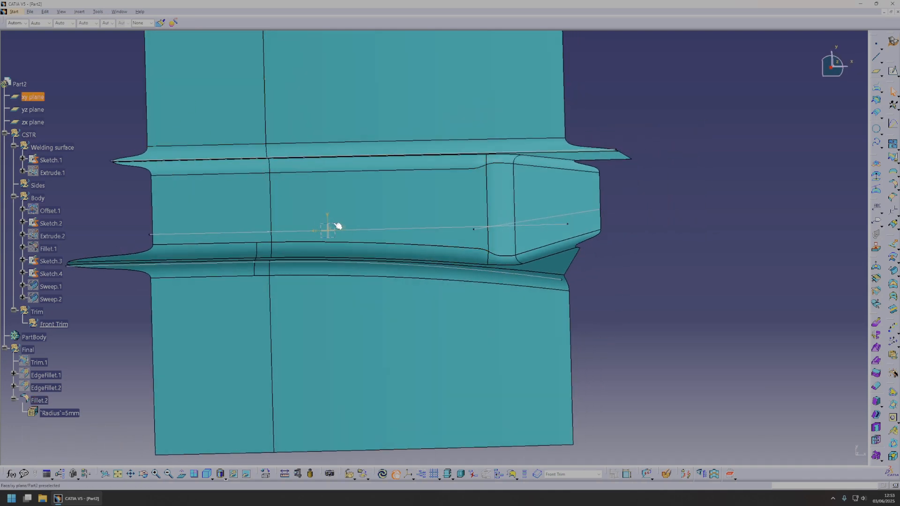
left_click(893, 70)
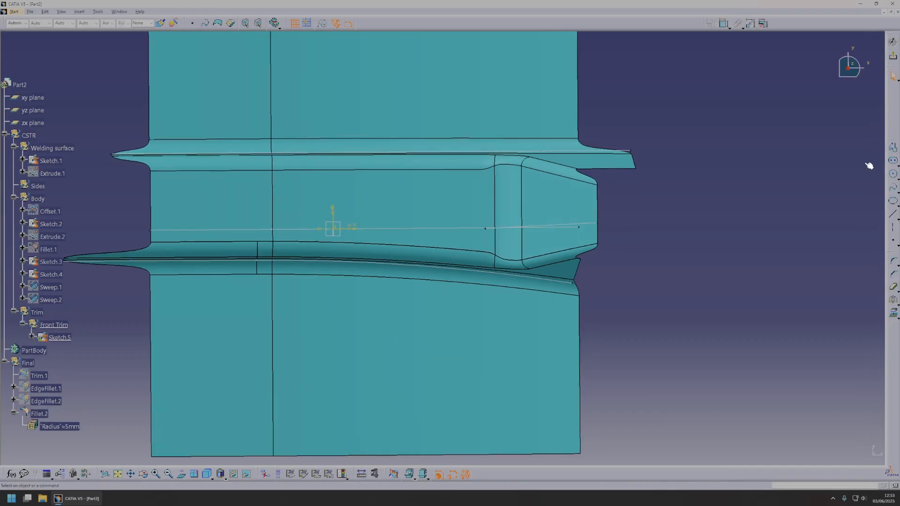
left_click(339, 118)
left_click(339, 364)
left_click(723, 23)
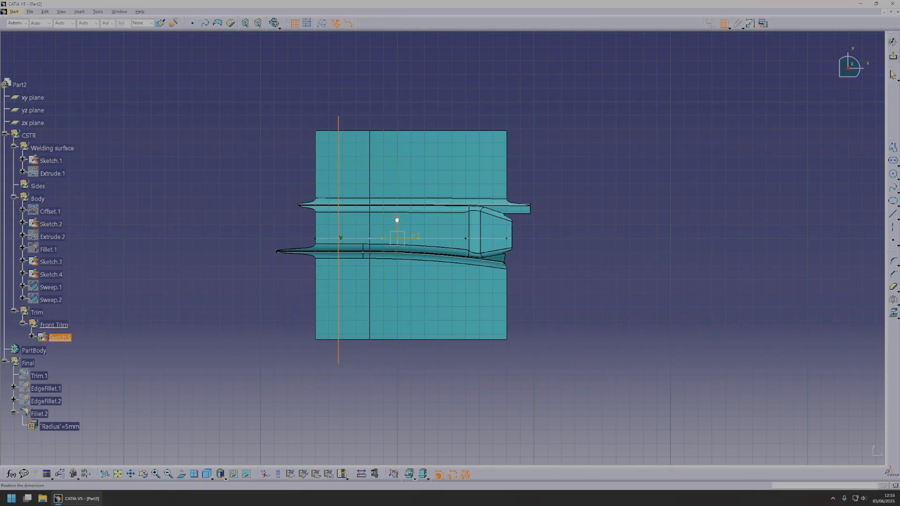
double_click(401, 118)
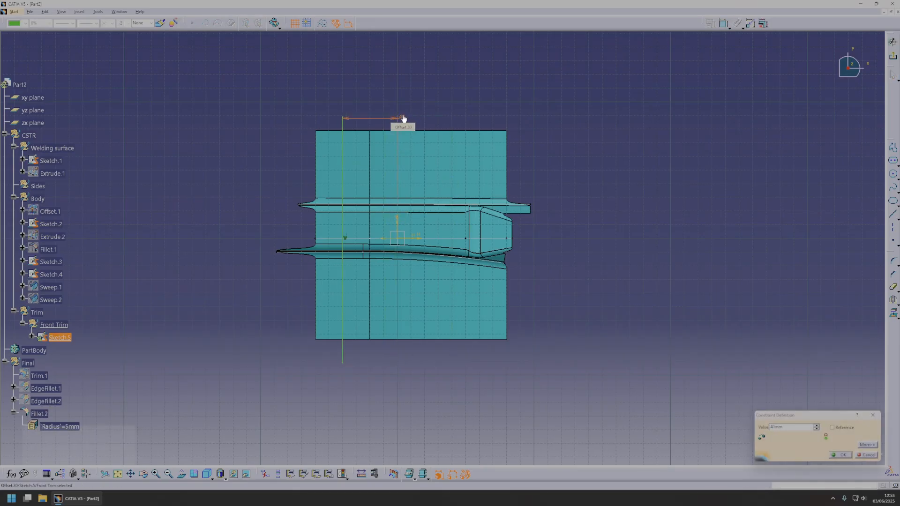
type("40")
key("Return")
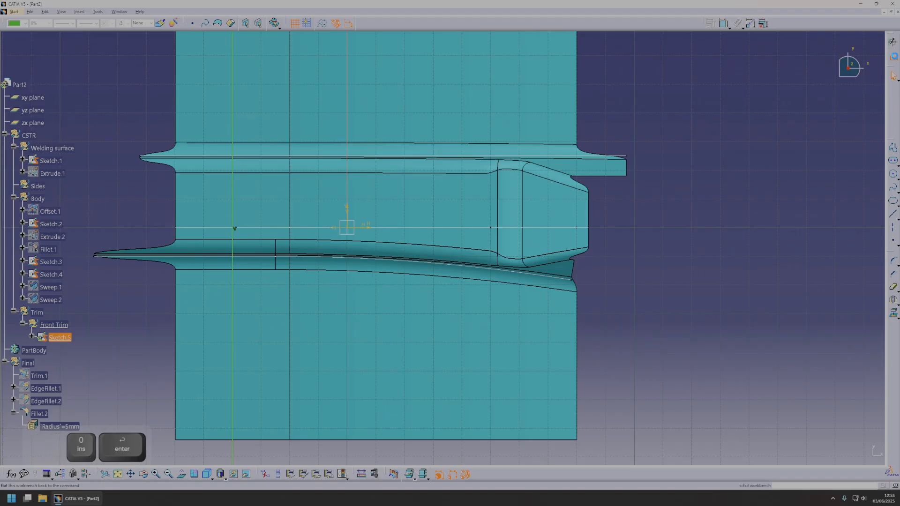
Step: Extrude the vertical line into a surface in both directions along the sketch normal
left_click(892, 56)
left_click(893, 248)
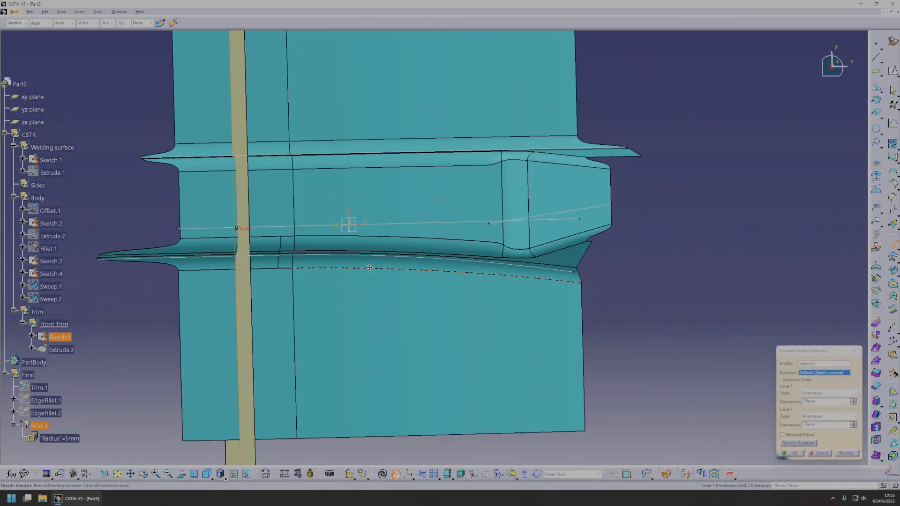
left_click(793, 454)
Step: Colour the geometry of the Trim set dark green
middle_click_drag(456, 309, 418, 301)
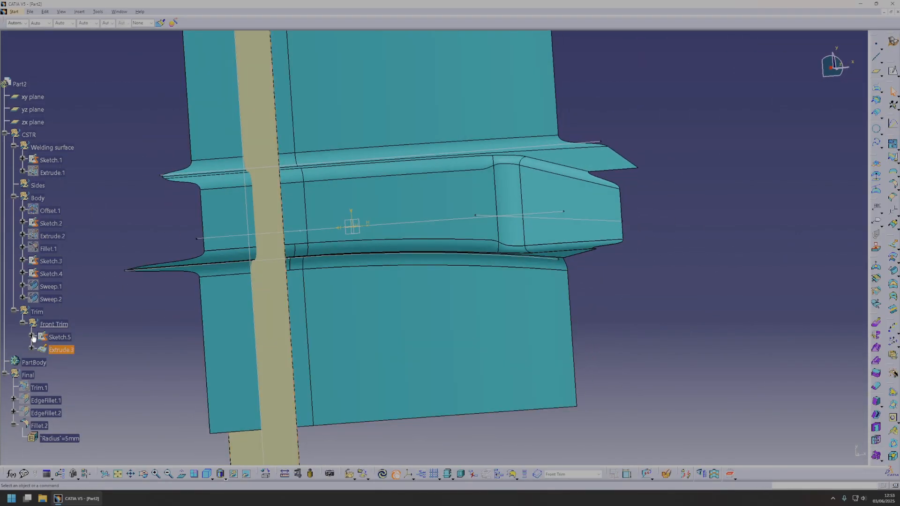
left_click(24, 23)
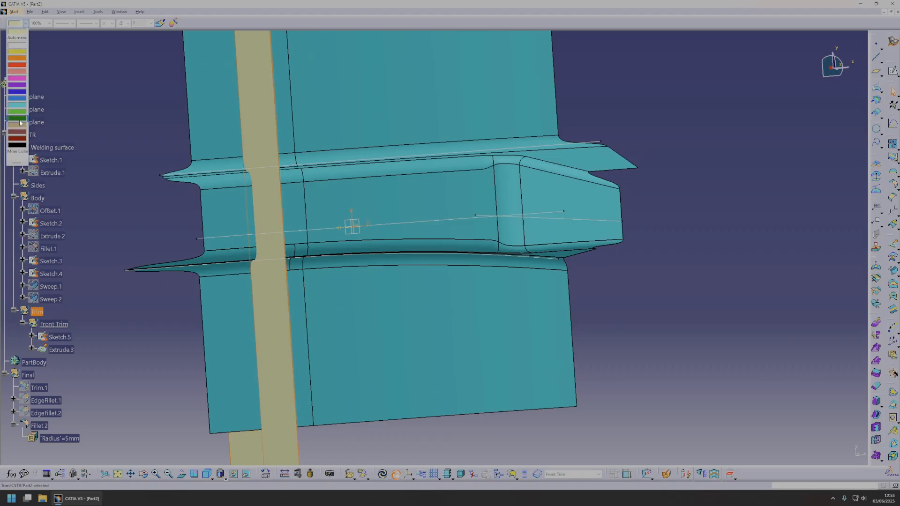
left_click(18, 115)
left_click(708, 280)
middle_click_drag(708, 281, 376, 201)
middle_click_drag(404, 424, 541, 243)
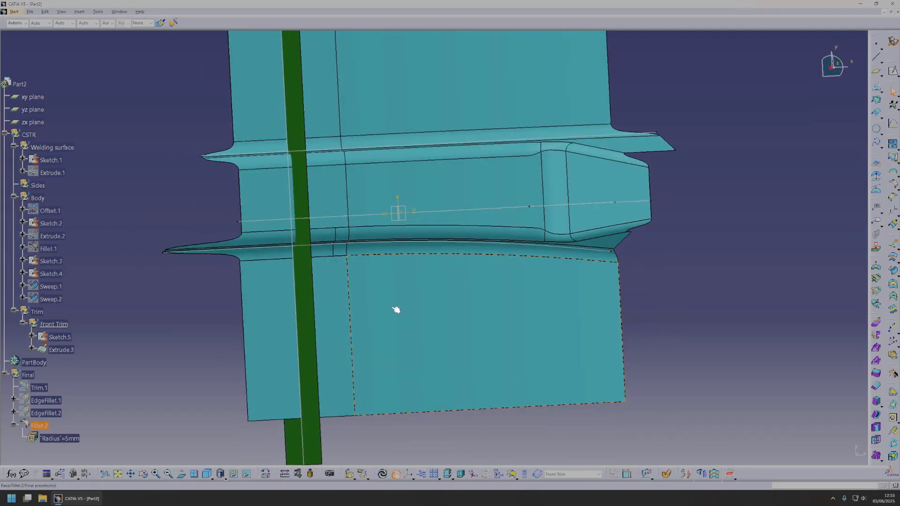
Step: Move Sketch.3, Sketch.4, Sweep.1 and Sweep.2 from the Body set into the Sides set
middle_click_drag(398, 311, 578, 268)
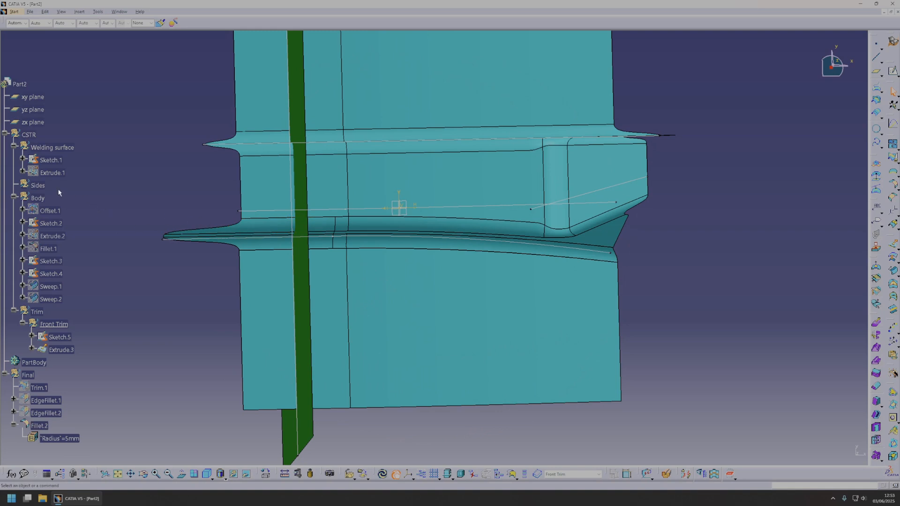
middle_click_drag(475, 240, 231, 266)
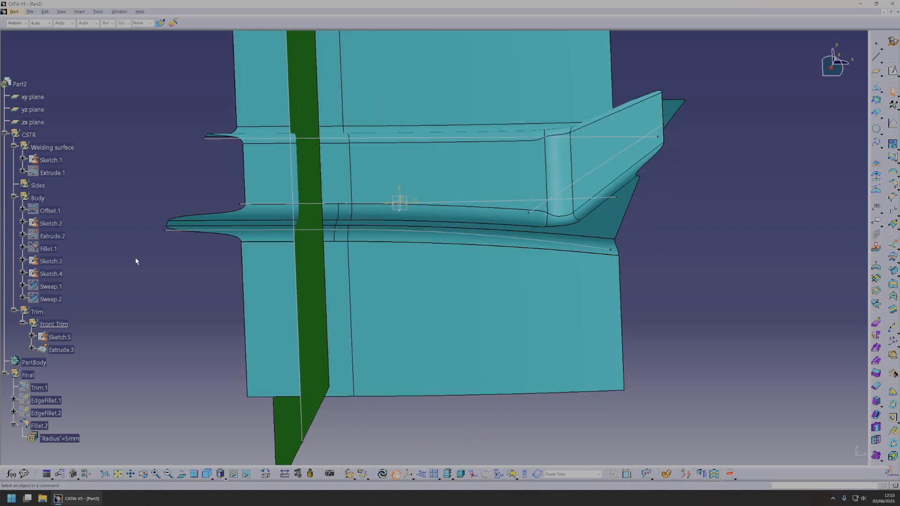
key("space")
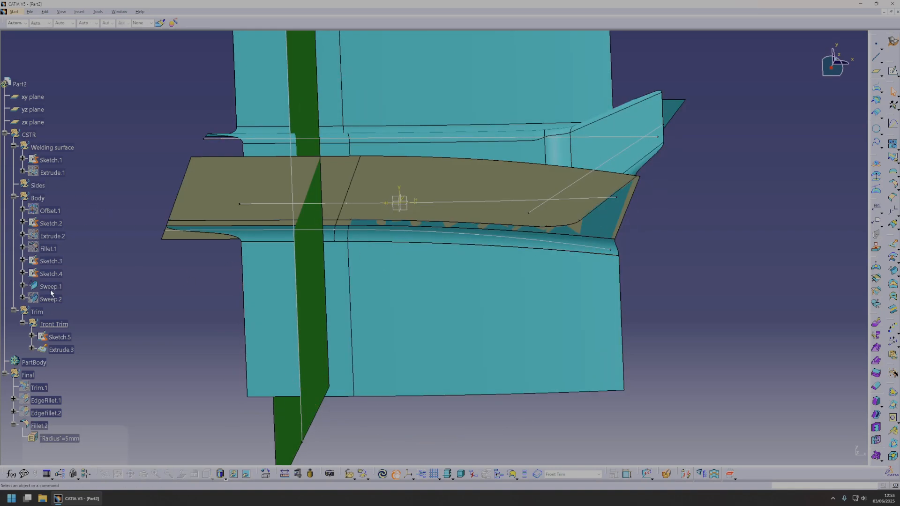
key("space")
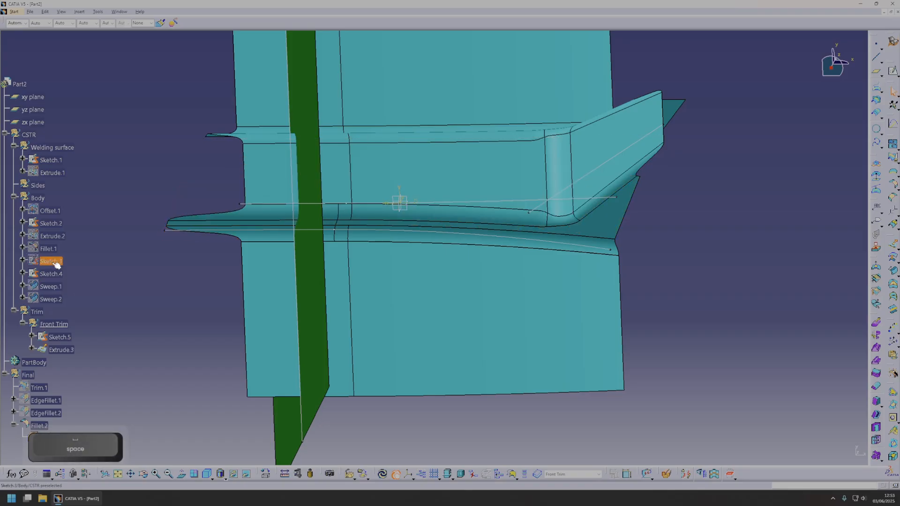
left_click(60, 303, "shift")
right_click(60, 303)
mouse_move(85, 438)
left_click(159, 449)
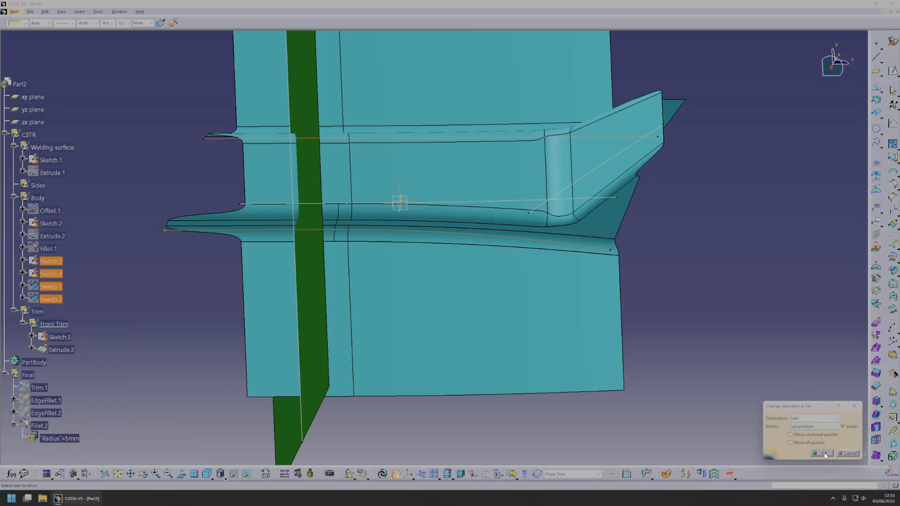
left_click(823, 454)
Step: Show the hidden Sweep.1 and Sweep.2 side surfaces
left_click(55, 224)
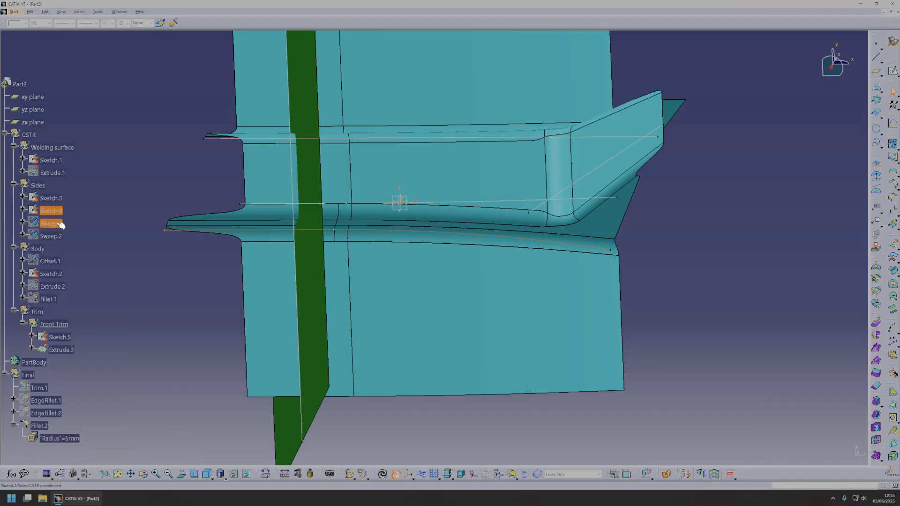
key("space")
left_click(58, 236)
key("space")
middle_click_drag(371, 192, 633, 282)
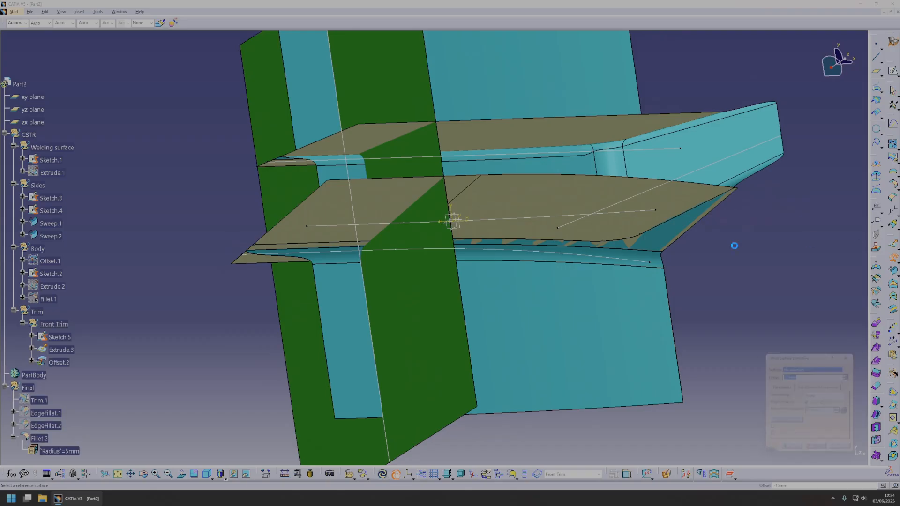
middle_click_drag(602, 274, 507, 360)
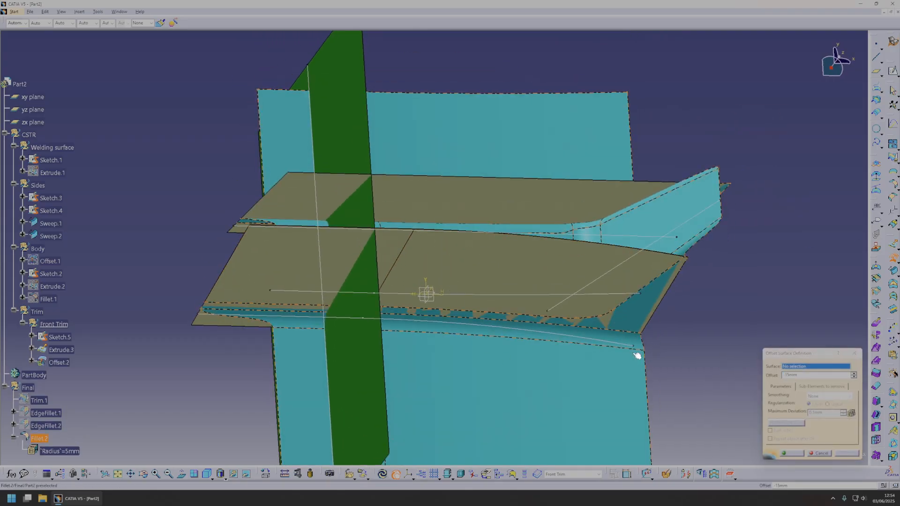
key("Escape")
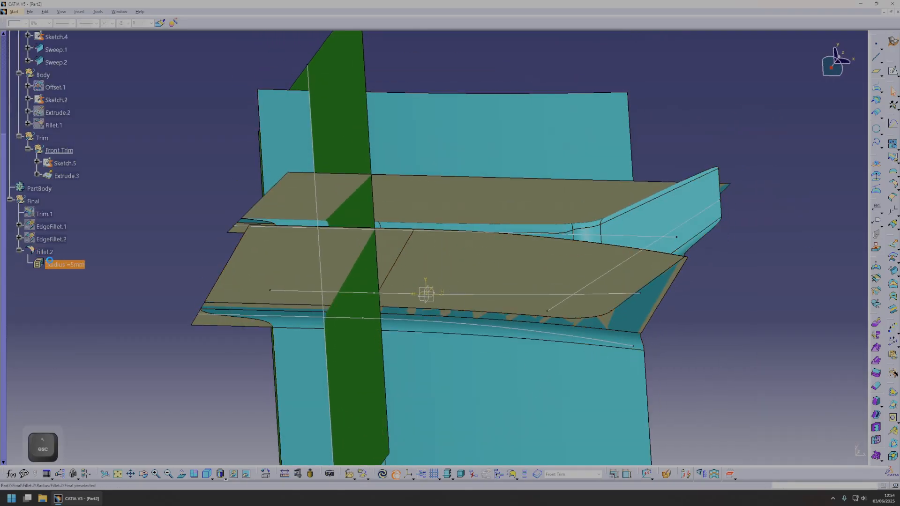
middle_click_drag(565, 411, 517, 292)
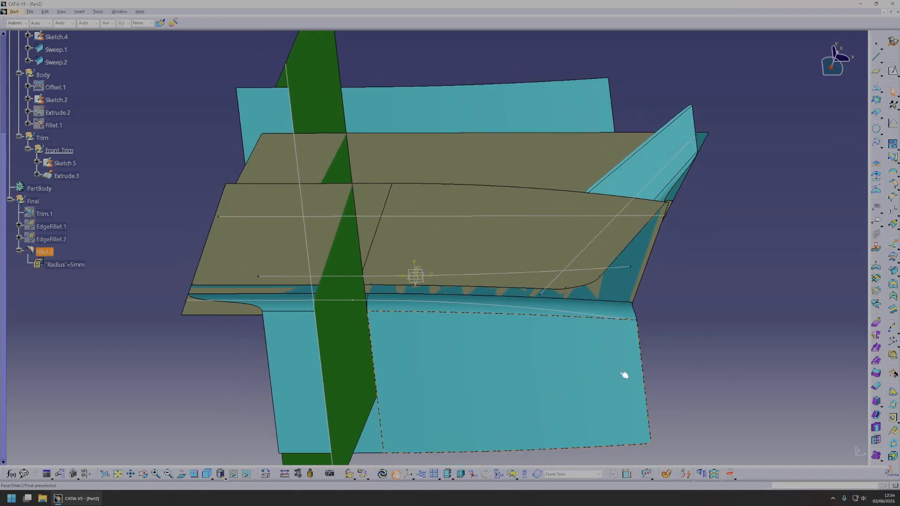
Step: Offset the Sweep.2 side surface outward by 25 mm to form a trimming surface in the Front Trim set
middle_click_drag(518, 234, 484, 342)
middle_click_drag(604, 259, 488, 235)
left_click(488, 235)
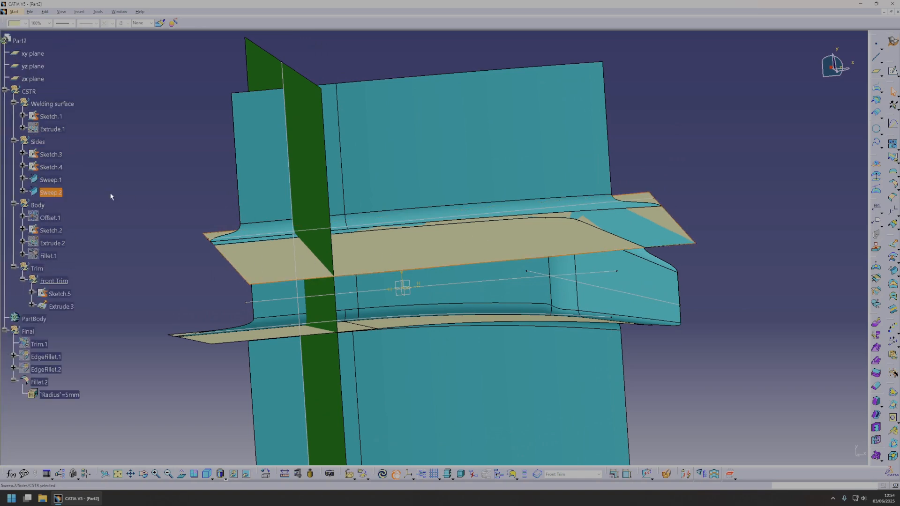
left_click(893, 257)
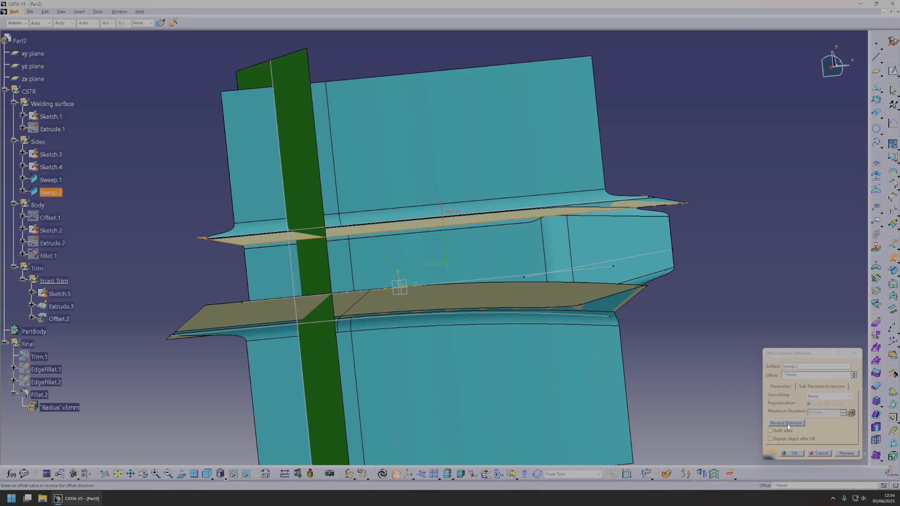
middle_click_drag(426, 174, 439, 182)
left_click_drag(442, 180, 436, 166)
middle_click_drag(445, 227, 403, 295)
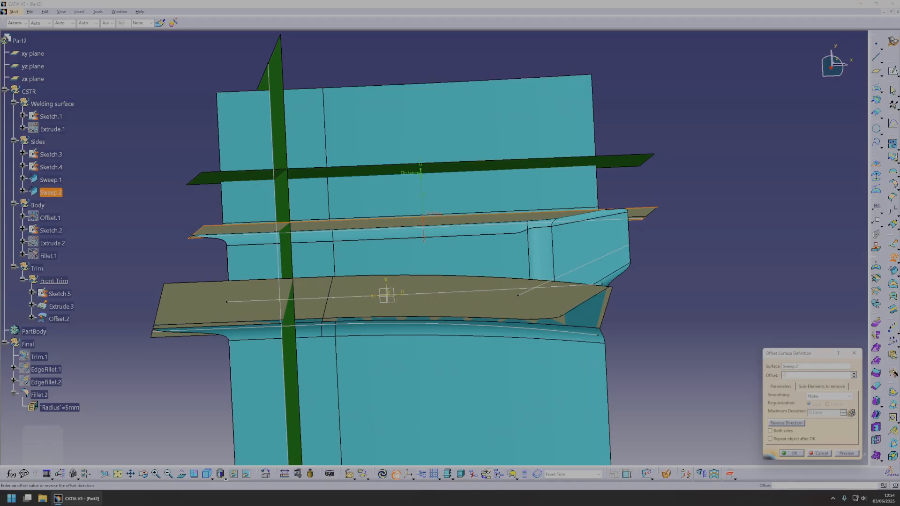
key("BackSpace")
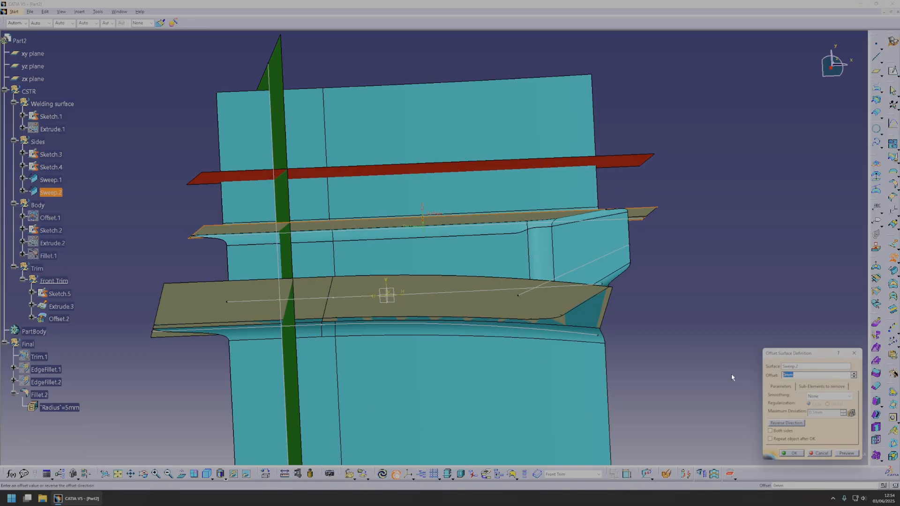
type("25")
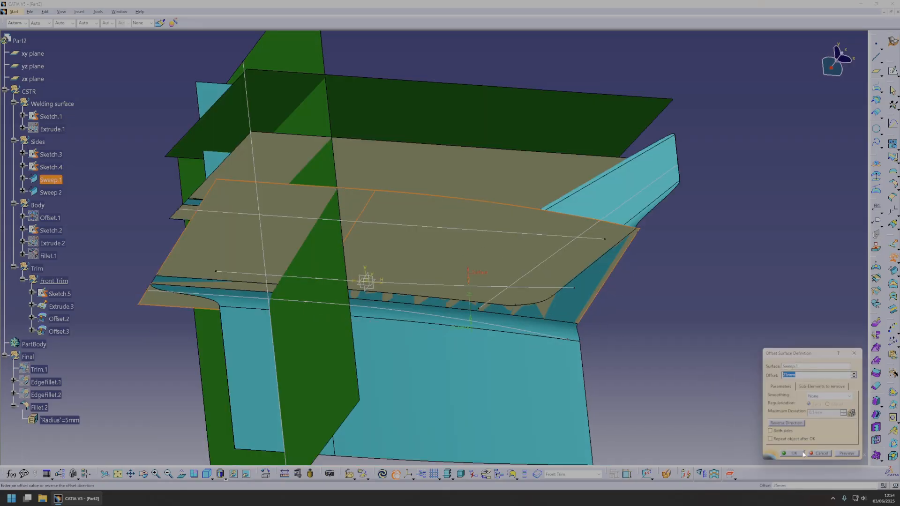
Step: Offset the Sweep.1 side surface outward by 25 mm within the Front Trim set
left_click(794, 453)
middle_click_drag(487, 221, 408, 363)
right_click(58, 281)
left_click(93, 331)
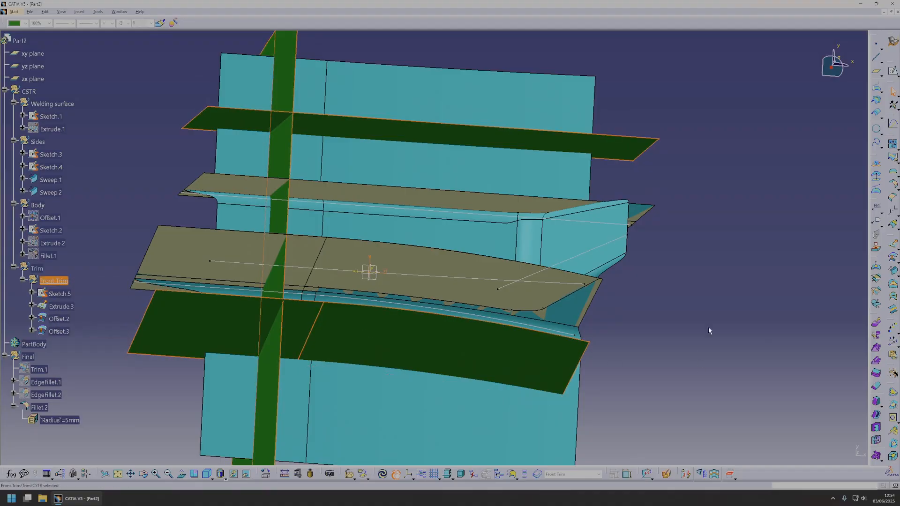
Step: Fillet the extruded front trim surface with the offset of Sweep.1 using a bitangent fillet of 10 mm radius
left_click(893, 181)
left_click(282, 349)
left_click(245, 327)
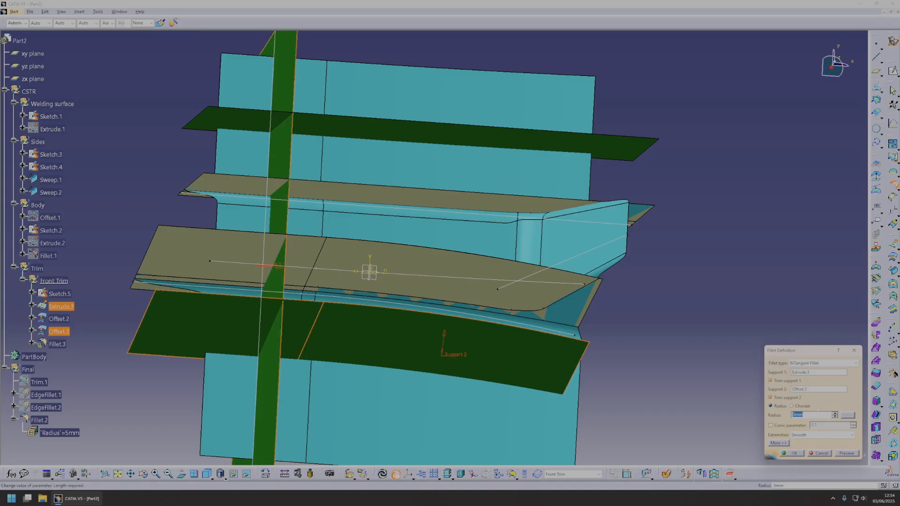
type("10")
key("Return")
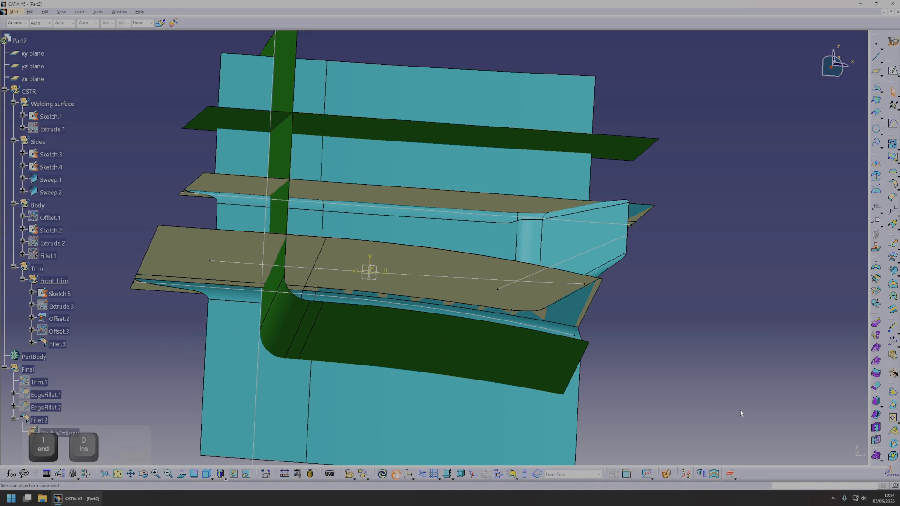
Step: Fillet the joined trim surface with the offset of Sweep.2 at 10 mm radius to complete the U-shaped trimming surface
left_click(894, 186)
left_click(451, 332)
left_click(326, 124)
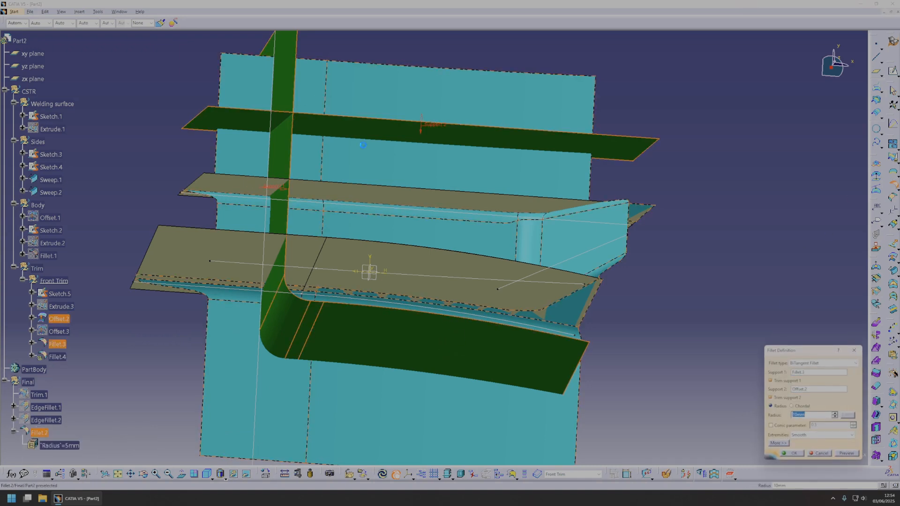
left_click(796, 455)
middle_click_drag(562, 356, 440, 315)
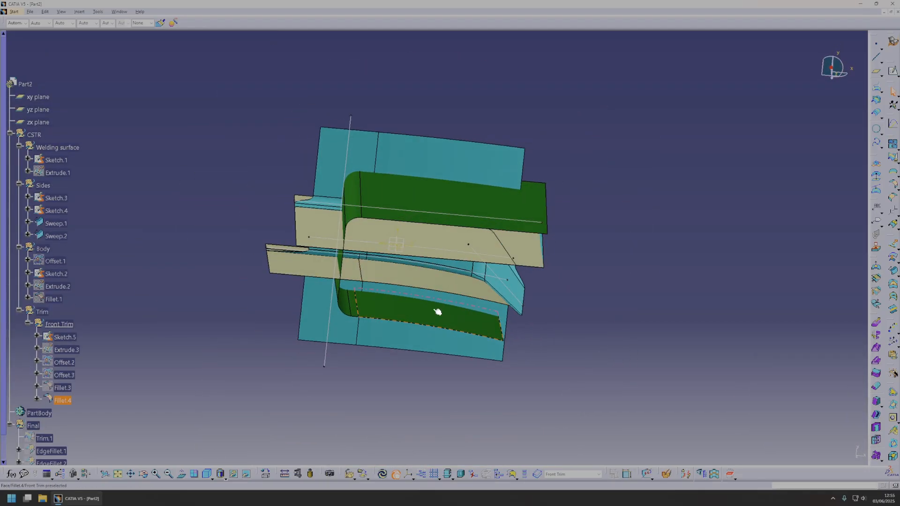
middle_click_drag(423, 283, 405, 236)
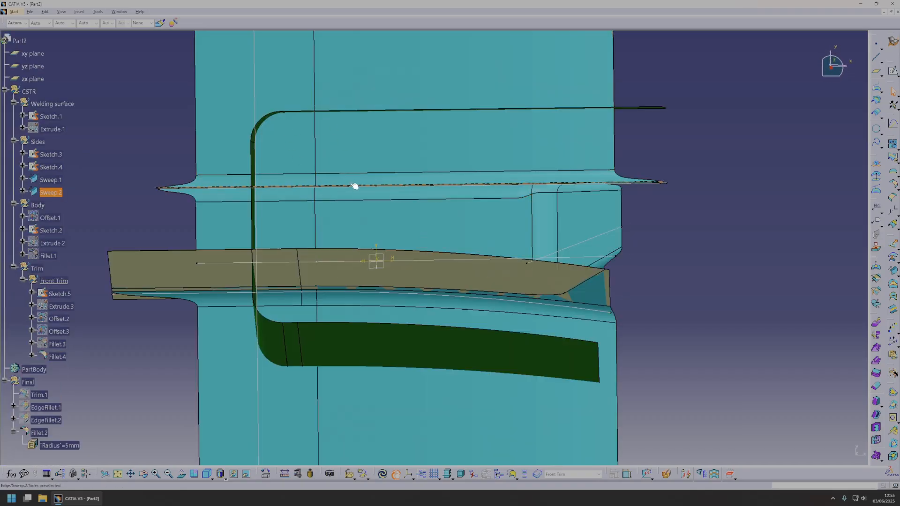
Step: Lengthen the welding surface profile by setting the horizontal distance to the arc's far end in Sketch.1 to 160 mm
middle_click_drag(444, 215, 563, 261)
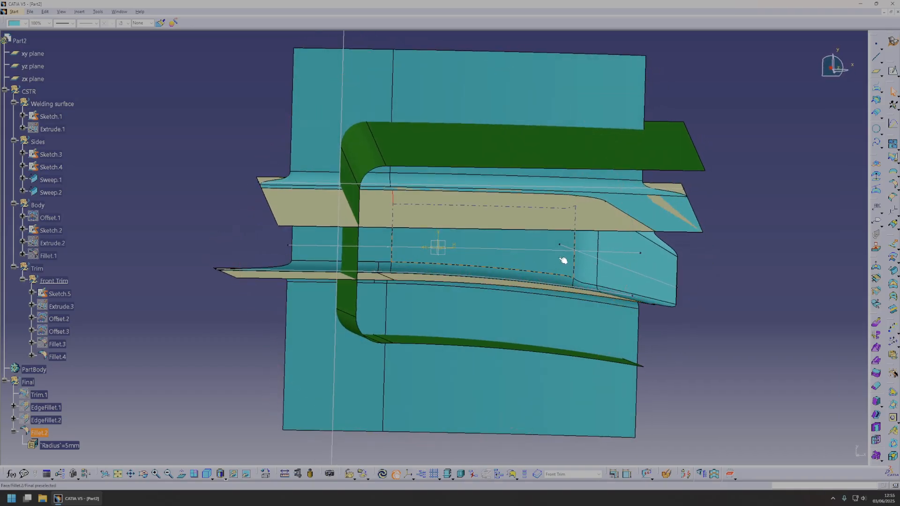
right_click(542, 252)
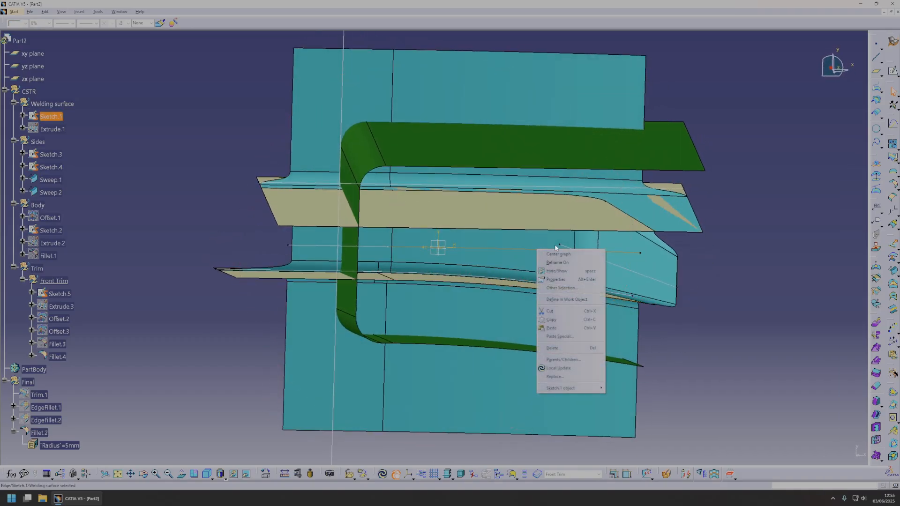
left_click(558, 257)
double_click(53, 249)
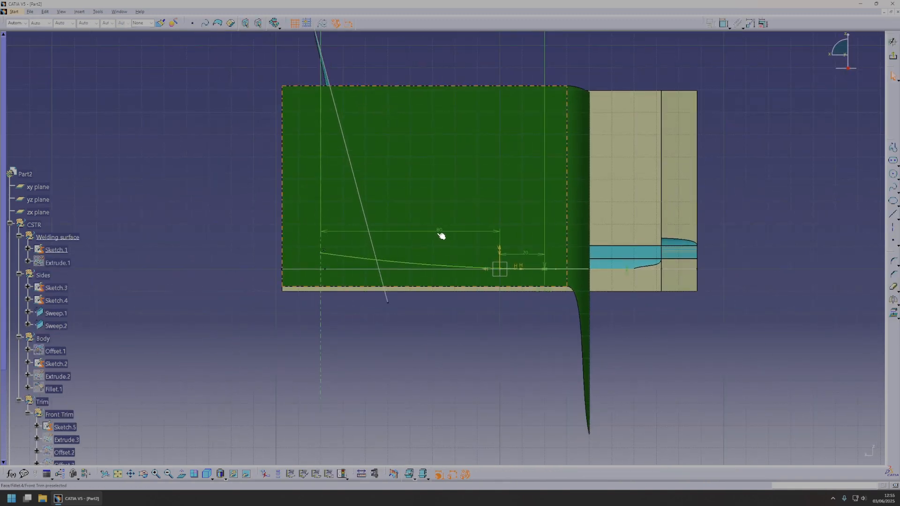
double_click(439, 236)
type("160")
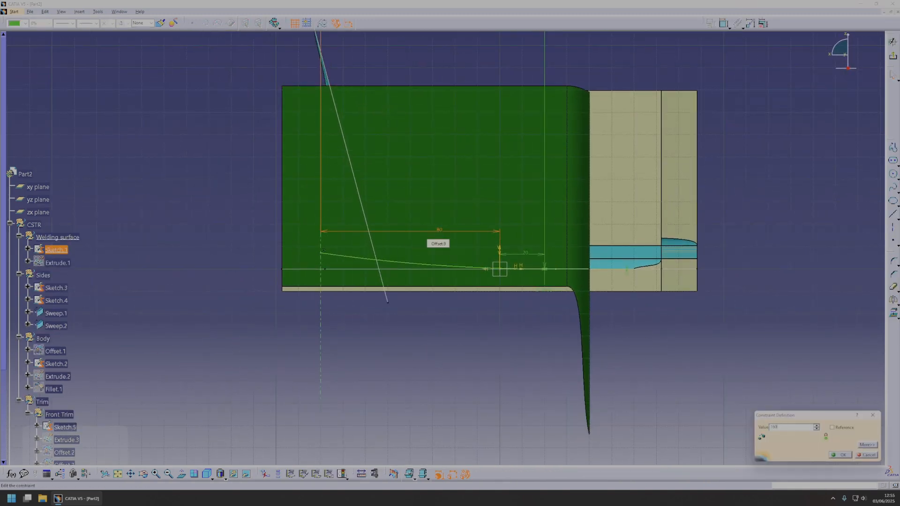
key("Return")
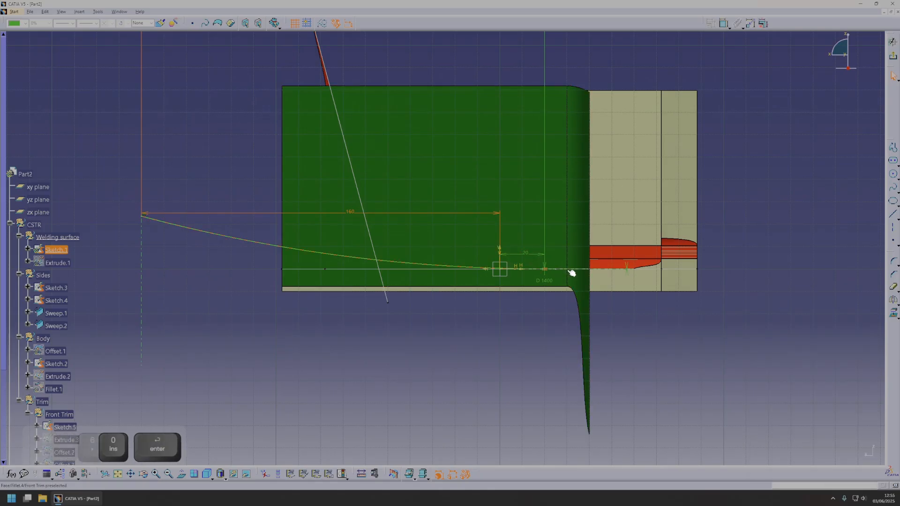
mouse_move(619, 284)
middle_mouse_down()
mouse_move(461, 289)
mouse_move(470, 310)
mouse_move(641, 234)
middle_mouse_up()
left_click(629, 244)
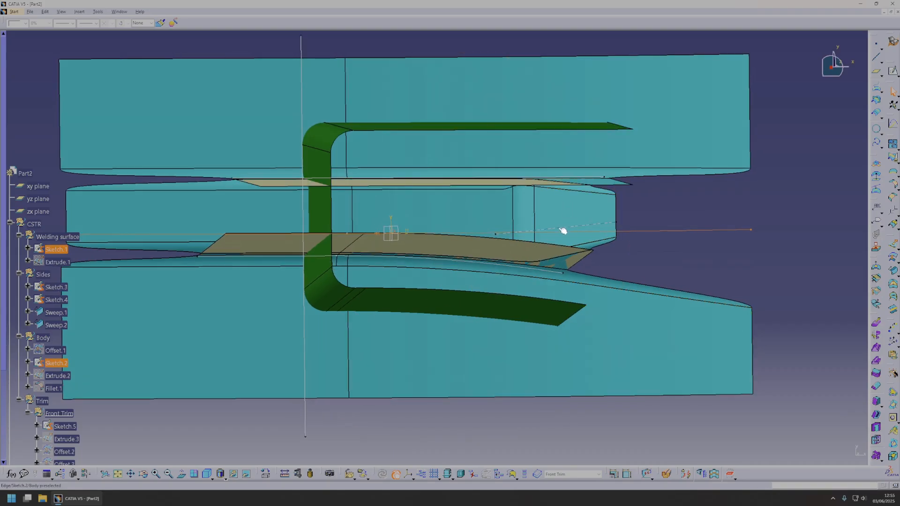
Step: Set the horizontal distance of the inclined line in Sketch.2 to 71 mm and update the part
double_click(563, 231)
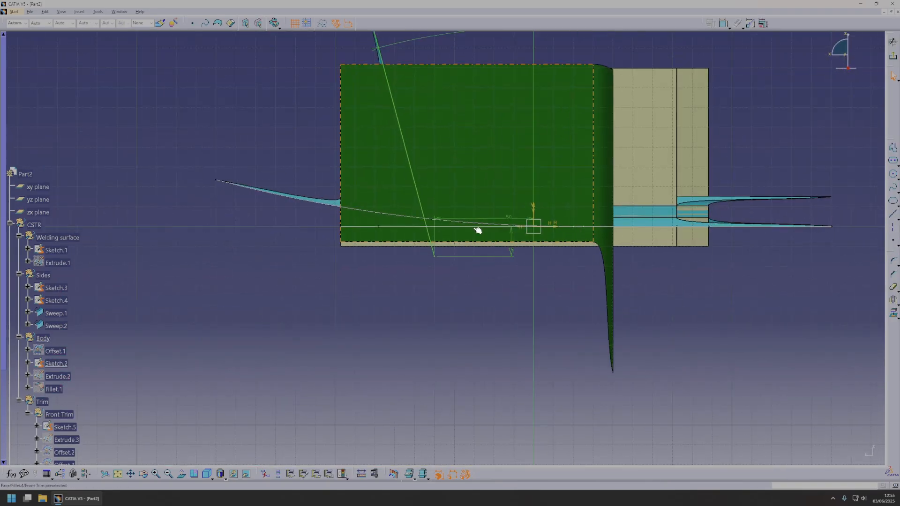
double_click(506, 218)
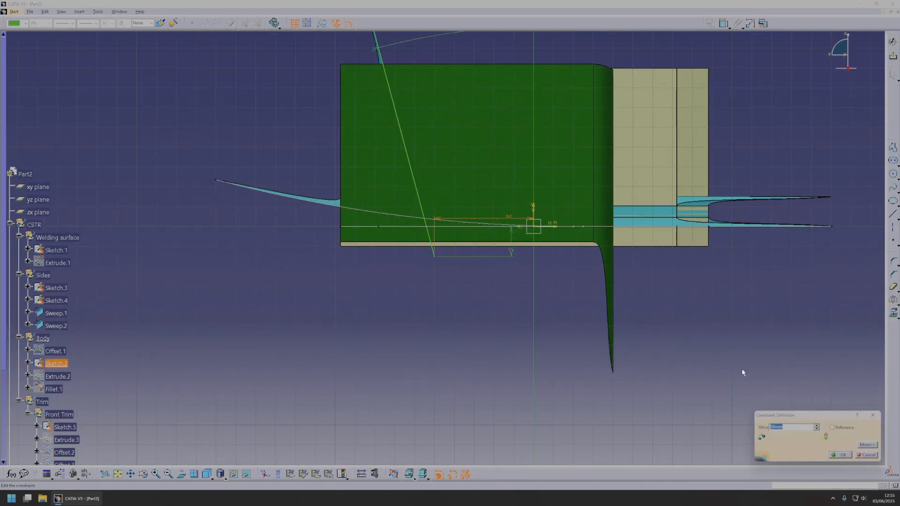
left_click(816, 425)
left_click(817, 425)
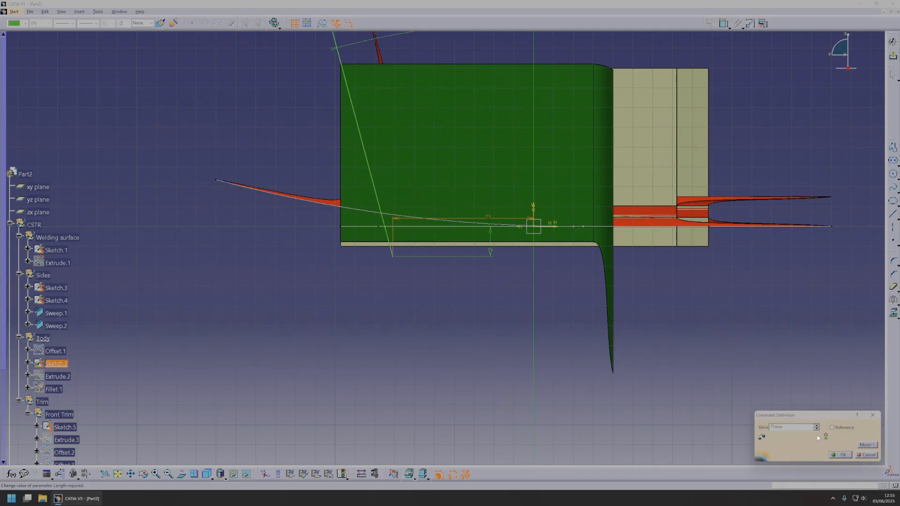
left_click(835, 455)
left_click(893, 57)
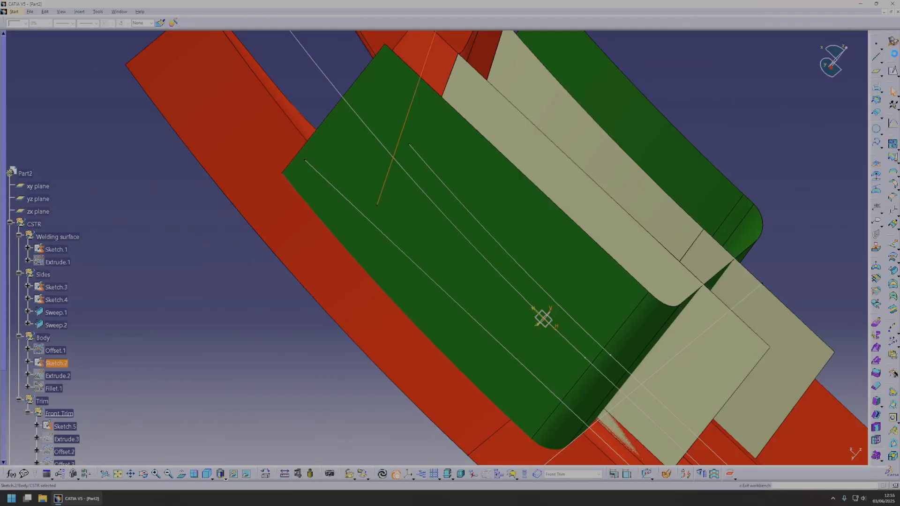
left_click(383, 474)
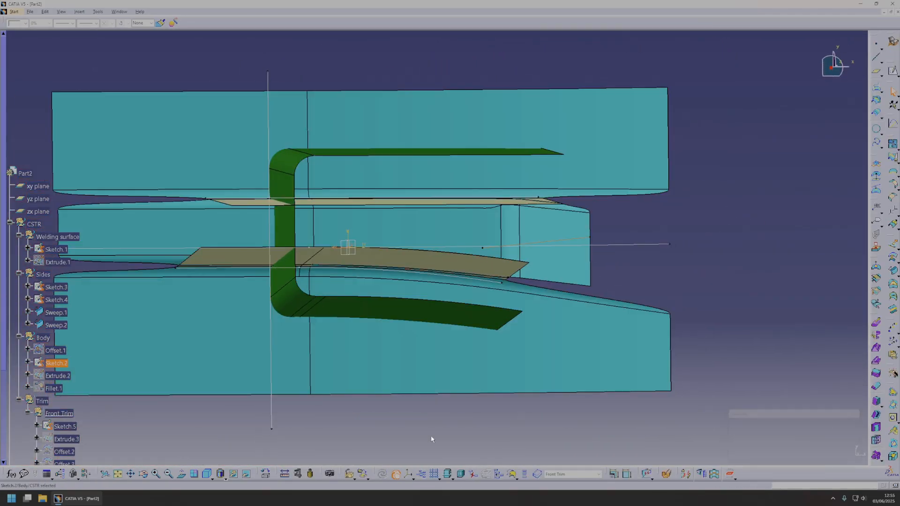
Step: Extend the straight line in Sketch.3 at both ends to match the length of the enlarged welding surface
middle_click_drag(544, 358, 476, 370)
left_click(486, 240)
double_click(475, 184)
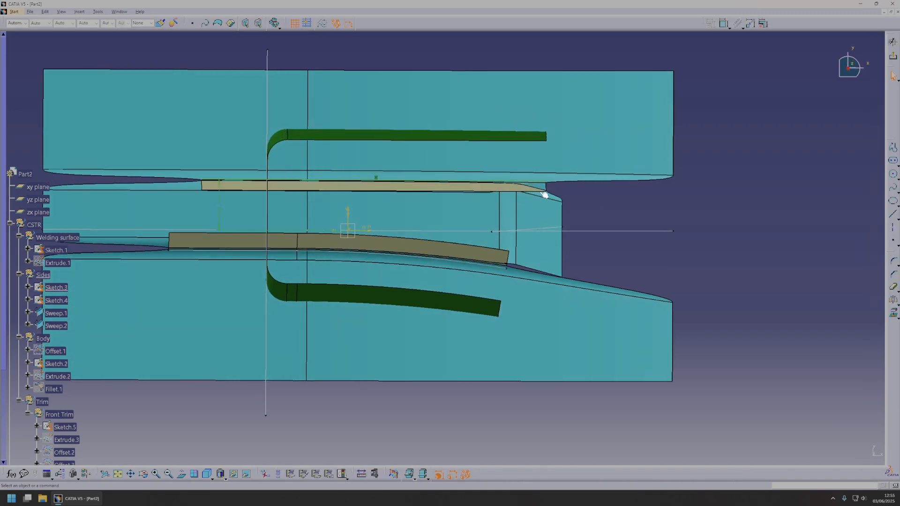
left_click_drag(760, 187, 690, 187)
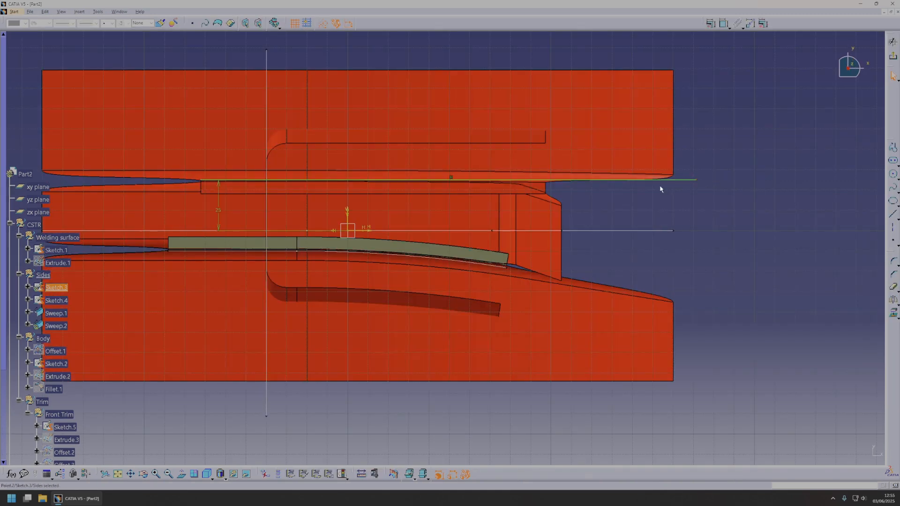
left_click_drag(205, 183, 82, 184)
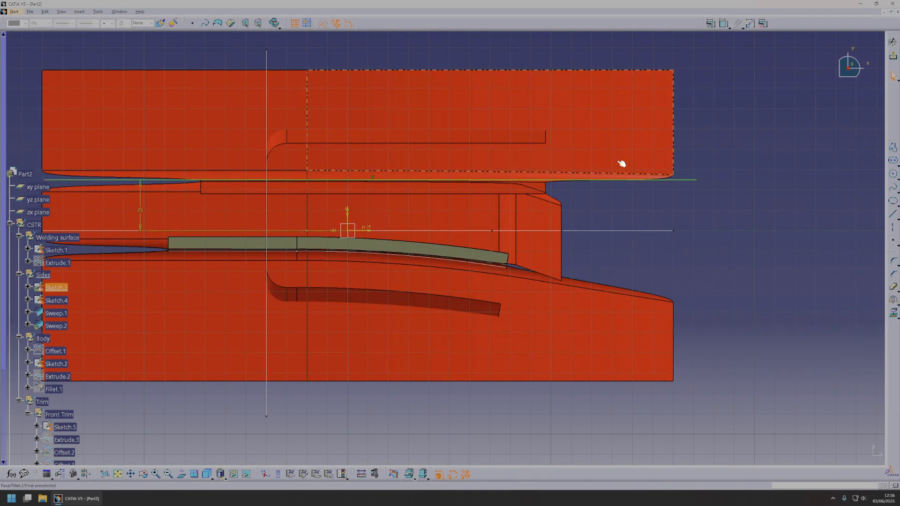
left_click(893, 41)
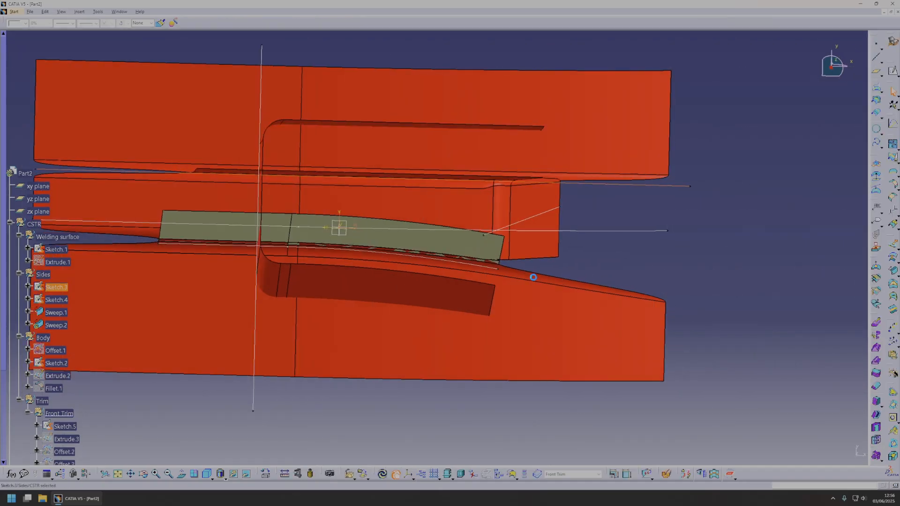
Step: Extend the curved side profile in Sketch.4 by setting its end's horizontal distance from the vertical axis to 160 mm
double_click(477, 268)
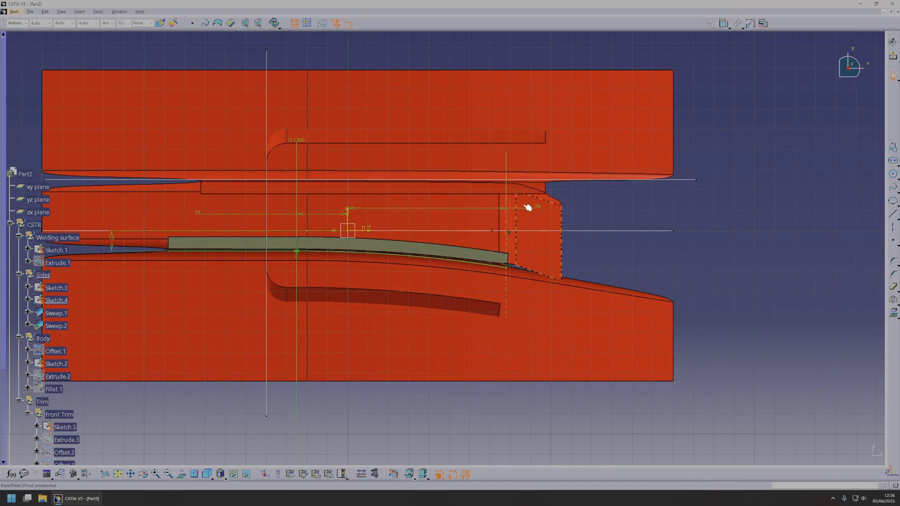
double_click(492, 208)
type("160mm")
key("Return")
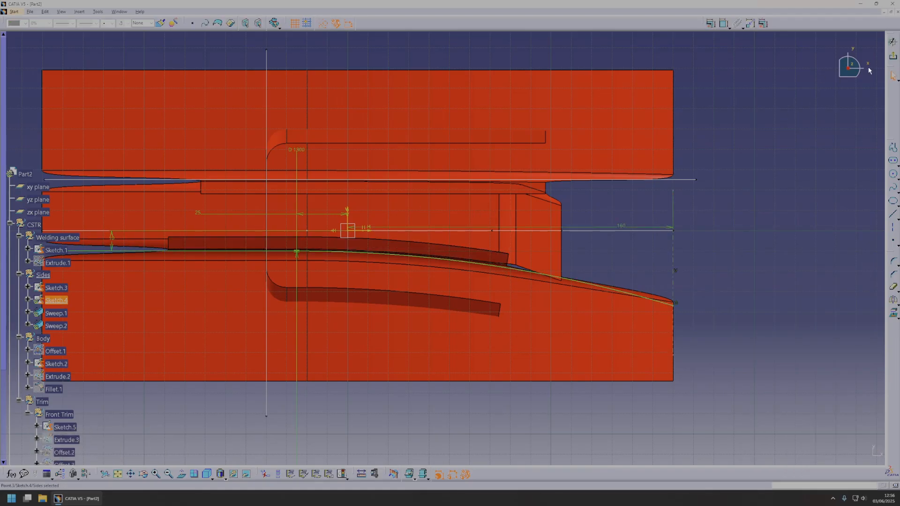
left_click(894, 57)
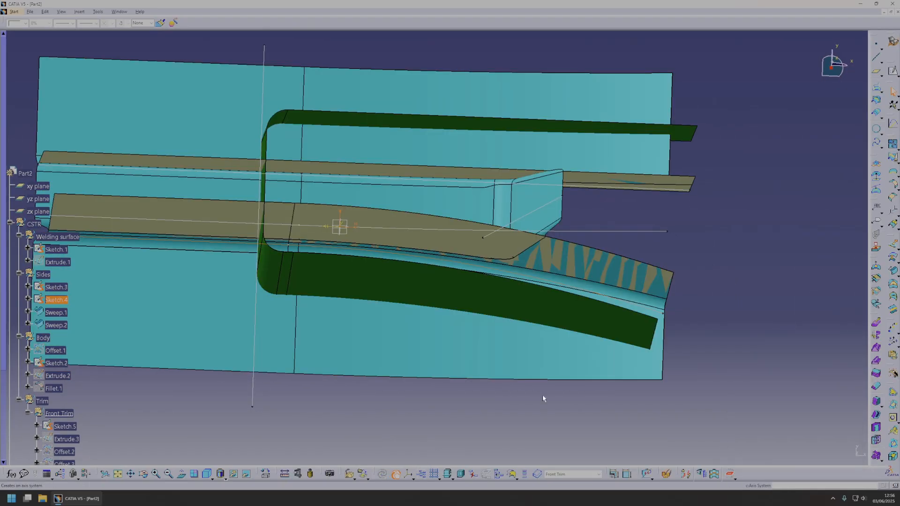
Step: Set the horizontal distance of the inclined line in Sketch.2 to 119 mm and update the part
middle_click_drag(542, 398, 526, 240)
double_click(517, 259)
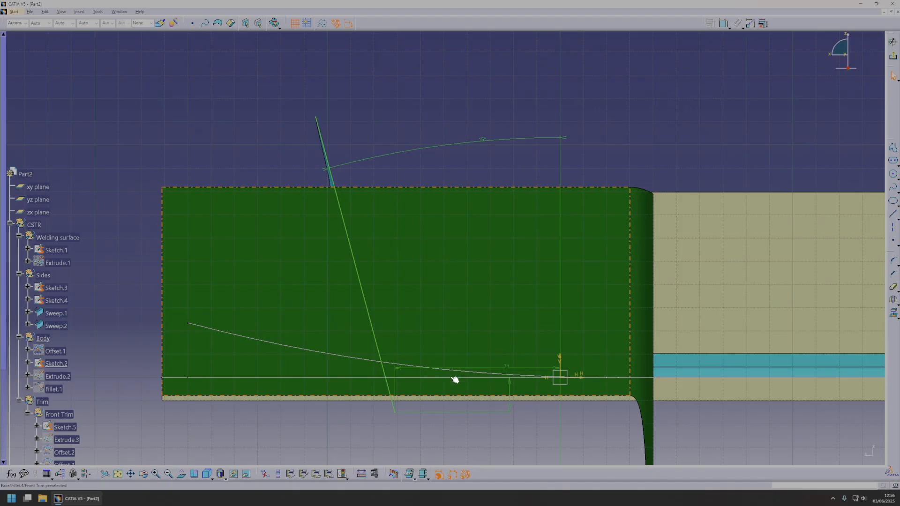
double_click(514, 368)
left_click(816, 425)
left_click(815, 426)
left_click(816, 425)
left_click_drag(816, 425, 815, 425)
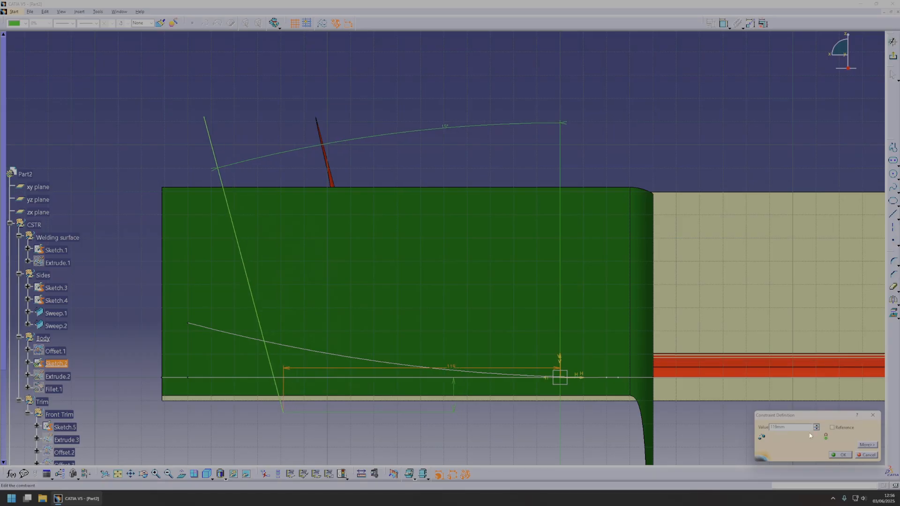
left_click(839, 457)
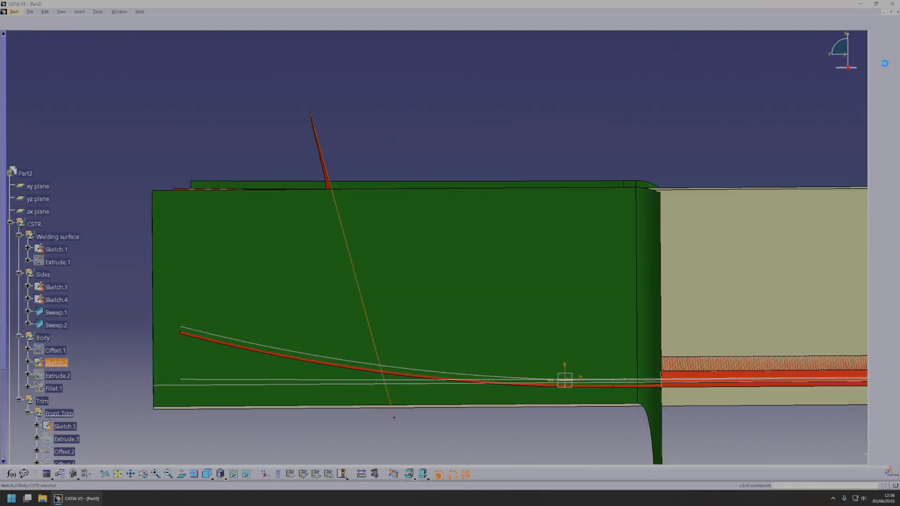
left_click(892, 42)
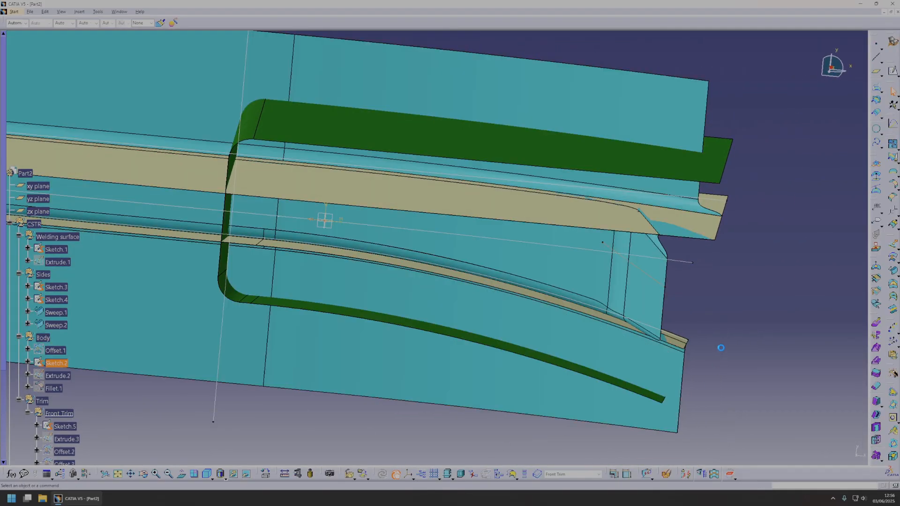
Step: Create a geometrical set named "Basck tirm" inside the Trim set
middle_click_drag(719, 347, 412, 273)
left_click(404, 289)
left_click(42, 357)
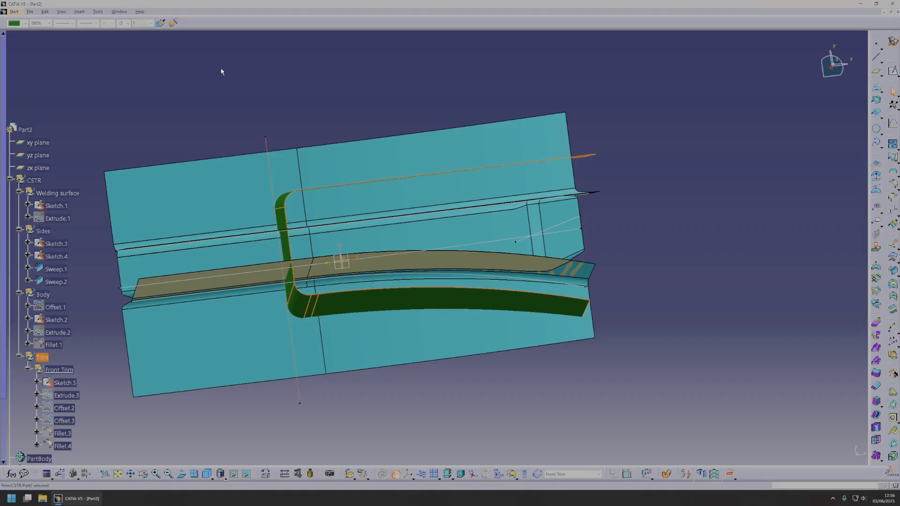
left_click(79, 11)
left_click(93, 46)
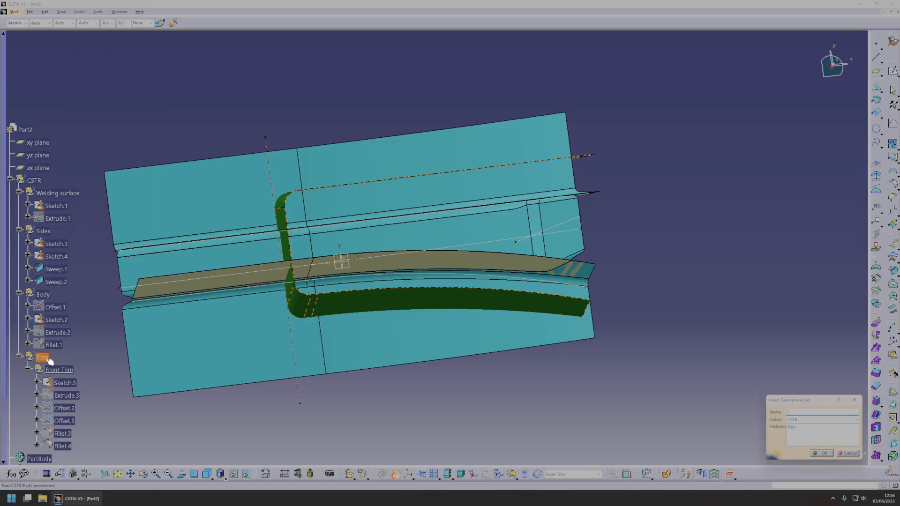
left_click(492, 264)
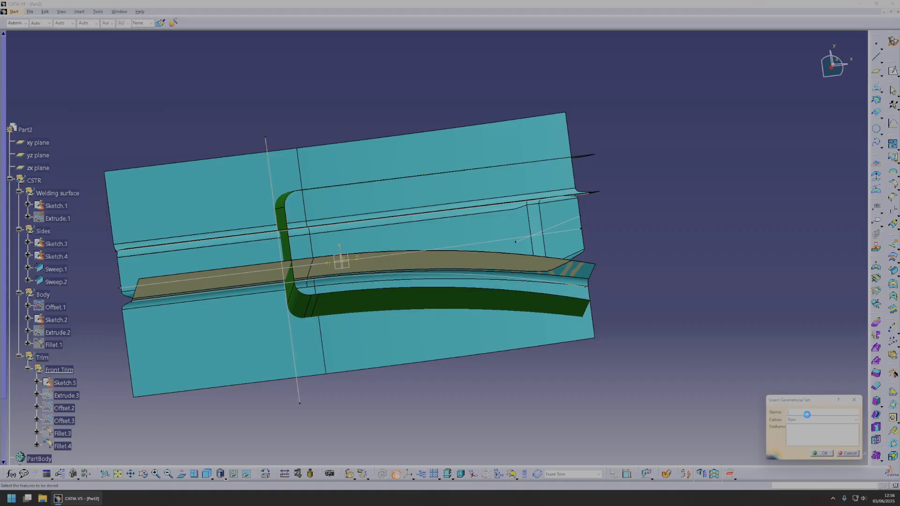
type("Basck tid")
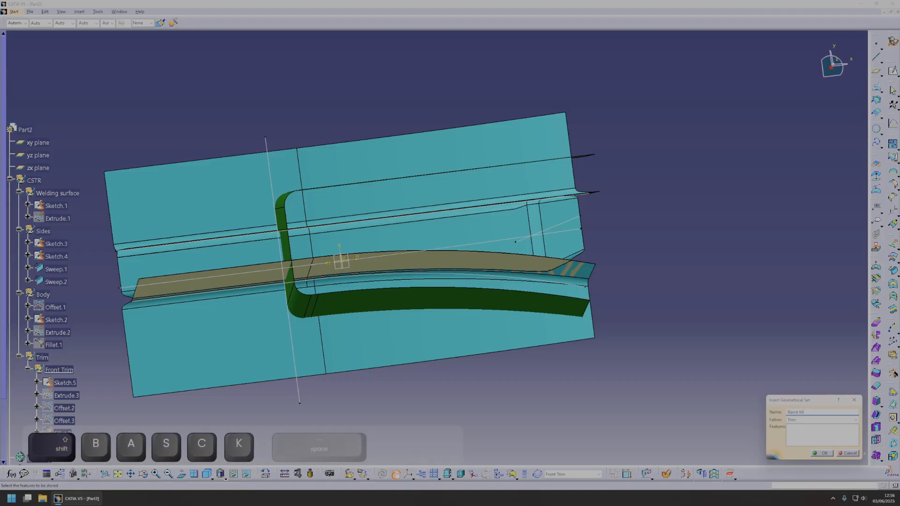
type("rm")
key("Return")
middle_click_drag(564, 323, 497, 331)
right_click(55, 329)
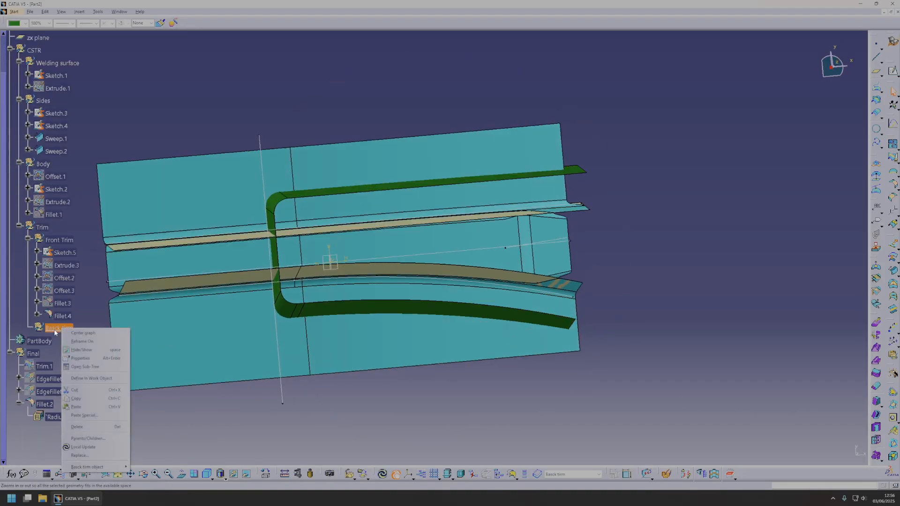
left_click(55, 332)
middle_click_drag(444, 264, 386, 291)
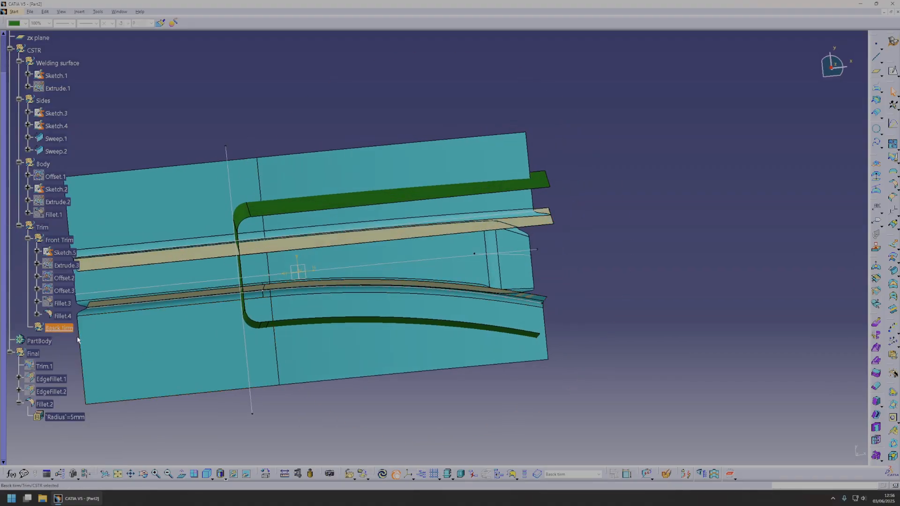
Step: Insert another geometrical set named "final" with the Trim set as its father
left_click(42, 228)
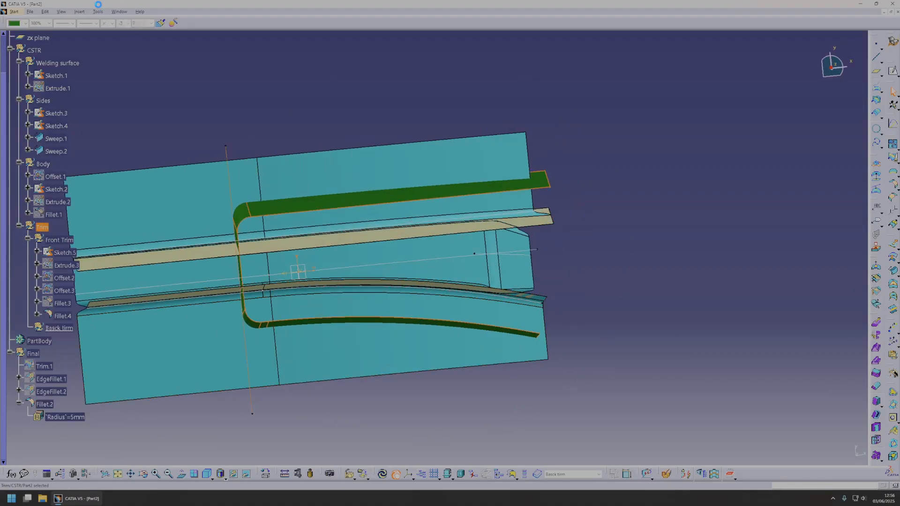
left_click(79, 11)
left_click(96, 45)
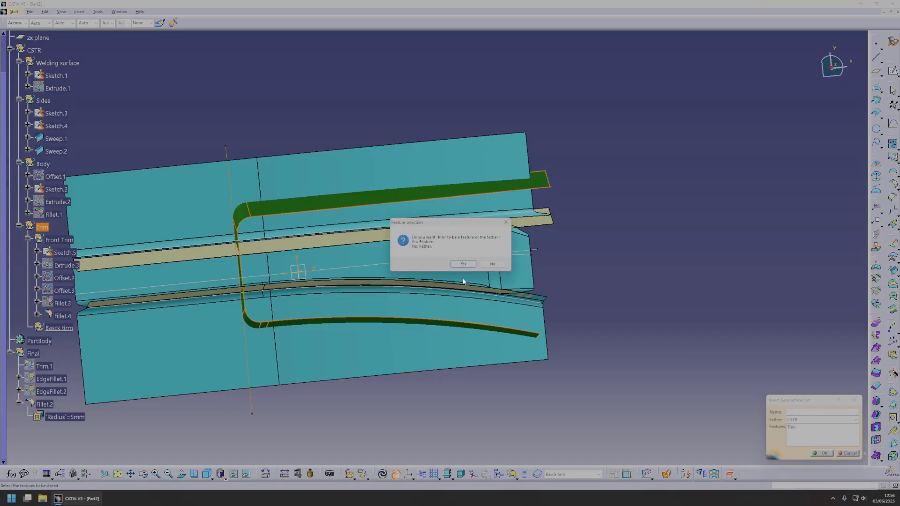
left_click(493, 264)
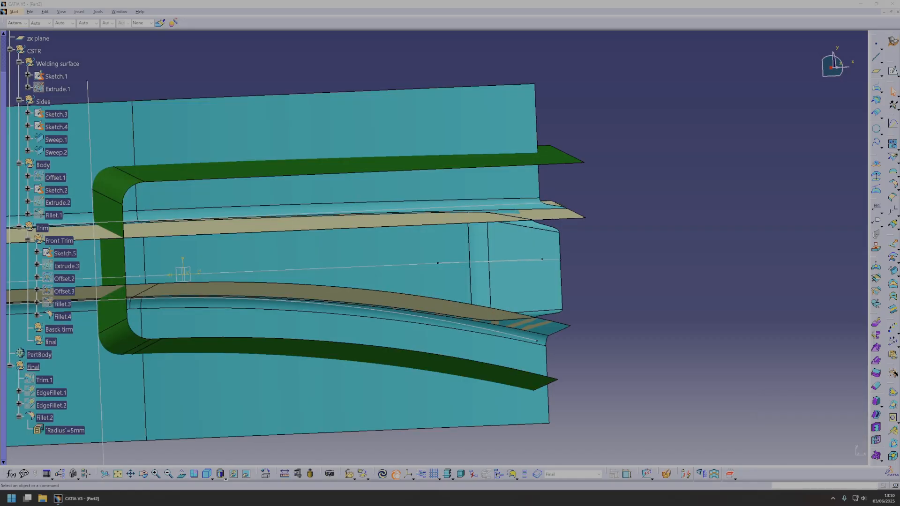
Step: Make the misspelled "Basck tirm" set the in-work object and rename it "Back tirm"
middle_click_drag(531, 272, 430, 237)
right_click(60, 333)
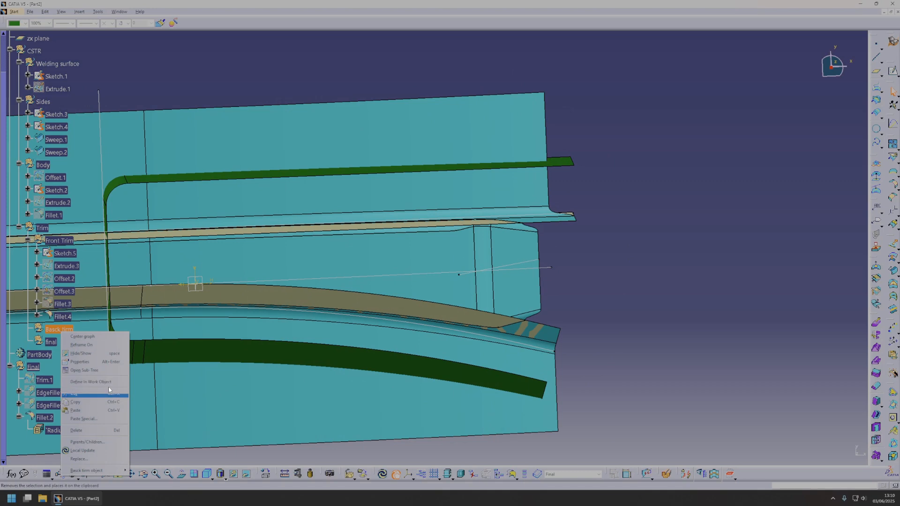
left_click(91, 381)
right_click(70, 334)
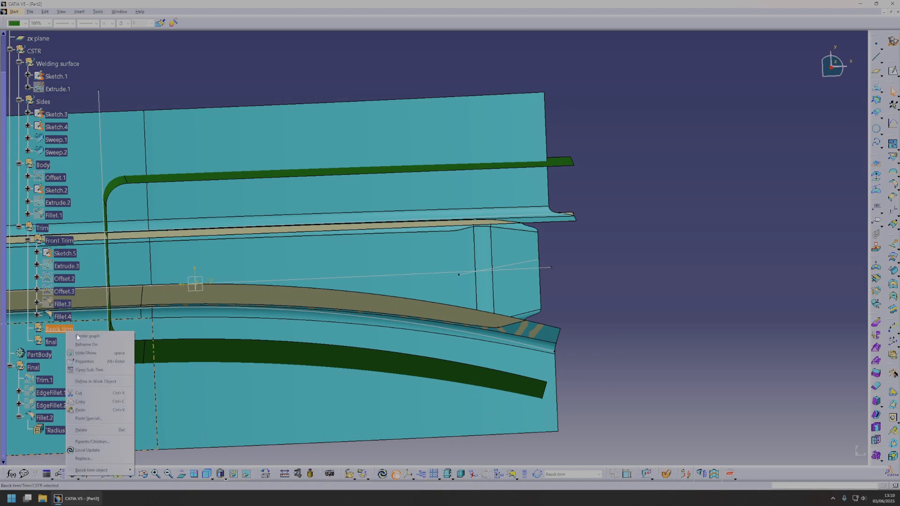
left_click(93, 364)
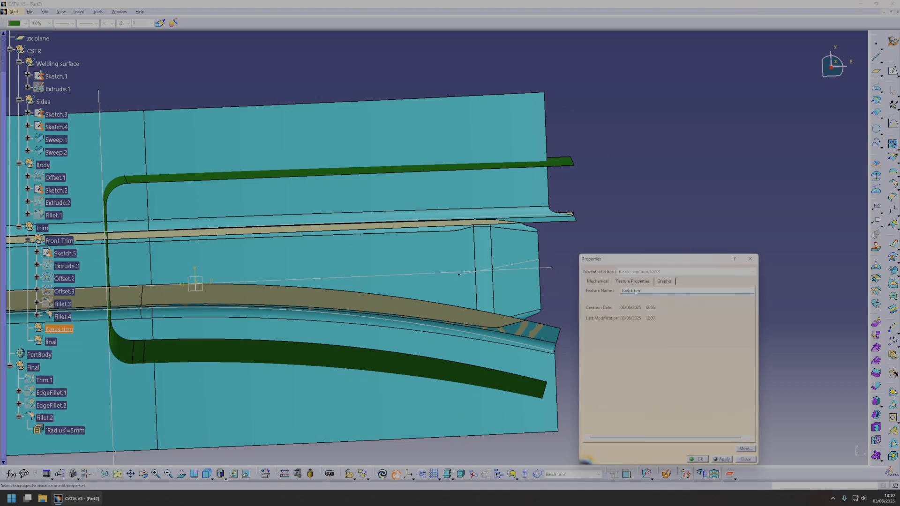
key("Return")
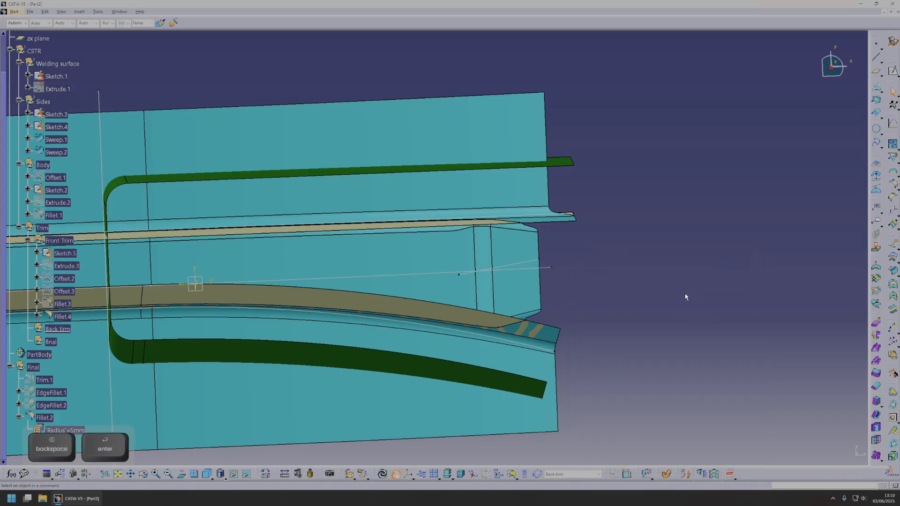
Step: Sketch a vertical line on the xy plane across the part's back end, extending beyond both edges of the welding surface
middle_click_drag(451, 281, 471, 321)
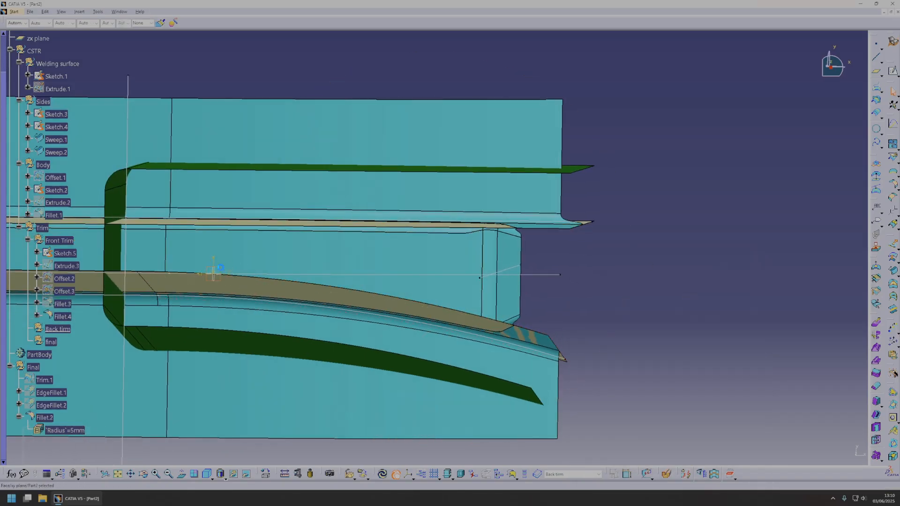
left_click(831, 61)
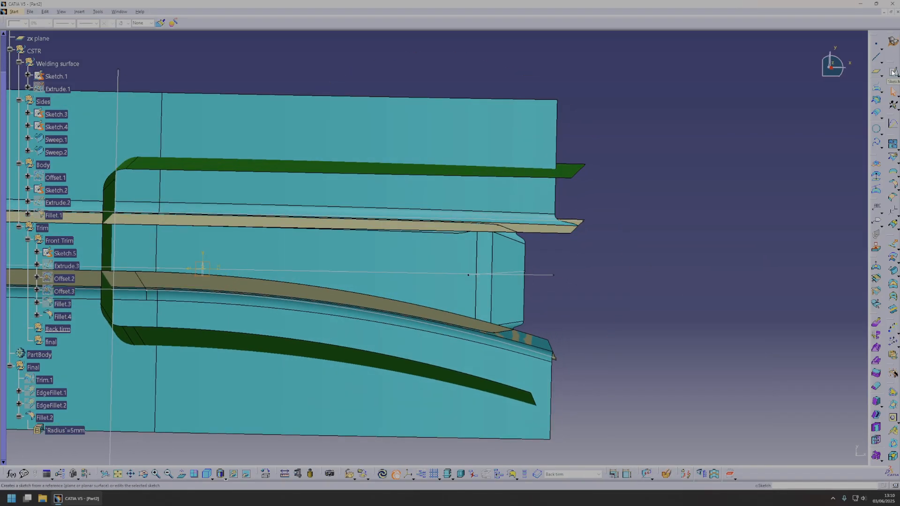
left_click(894, 72)
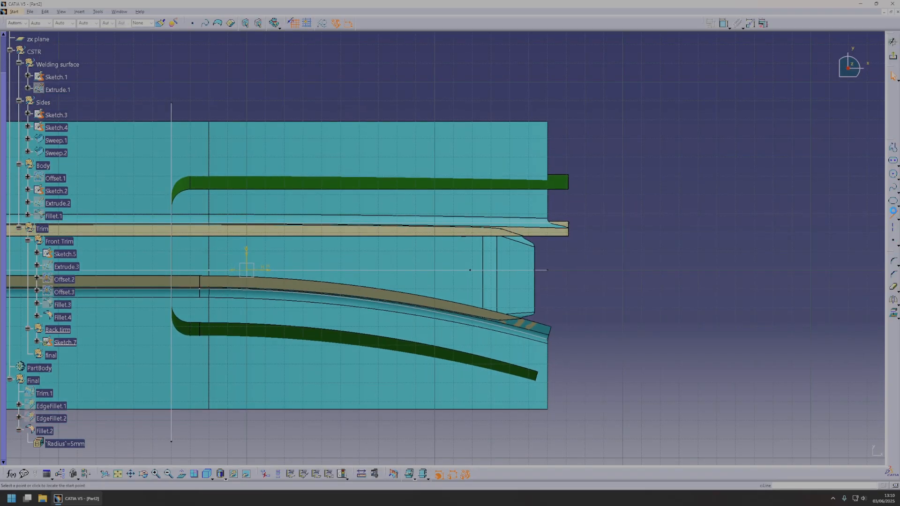
mouse_move(476, 260)
middle_mouse_down()
mouse_move(439, 252)
mouse_move(468, 228)
middle_mouse_up()
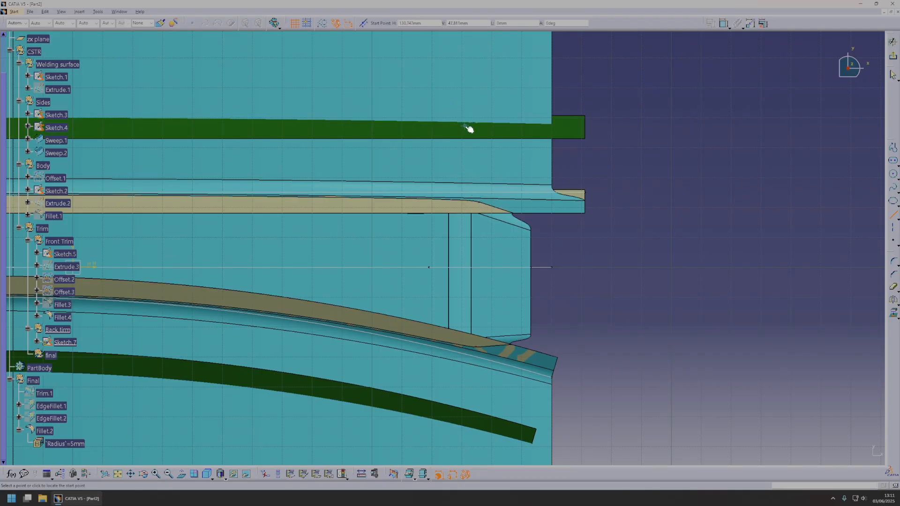
middle_click_drag(453, 429, 461, 360)
middle_click_drag(462, 360, 442, 396, "ctrl")
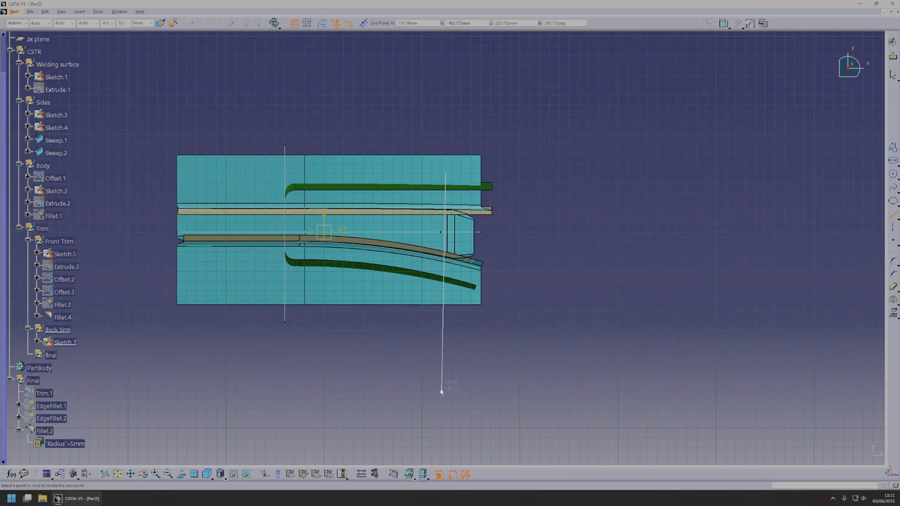
left_click(446, 323)
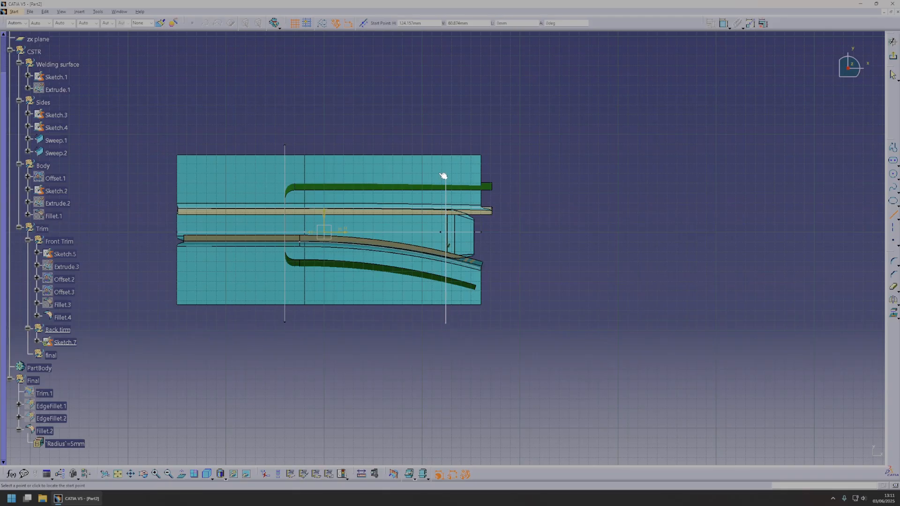
key("Escape")
left_click_drag(447, 178, 449, 136)
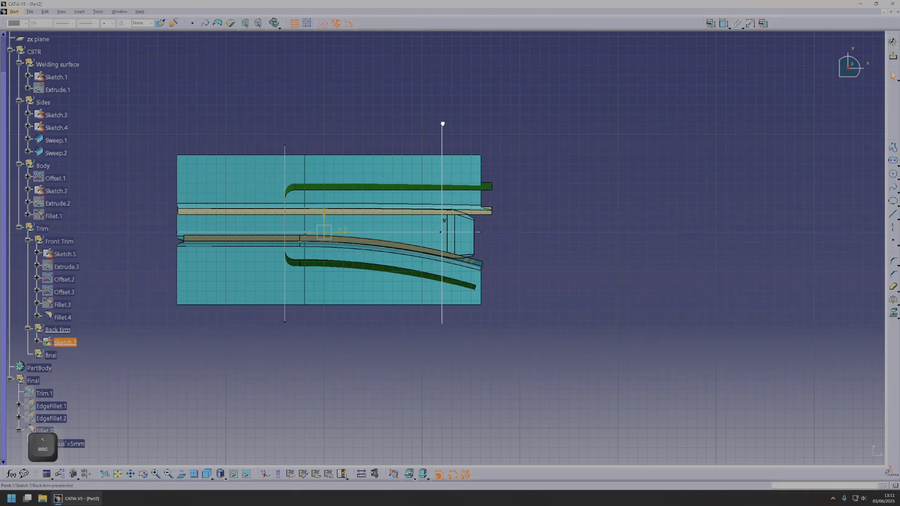
Step: Constrain the new line to a distance of 123 mm from the vertical axis and finish the sketch
middle_click_drag(488, 183, 461, 131, "ctrl")
left_click(442, 116)
left_click(233, 201)
middle_click_drag(297, 167, 307, 253)
left_click(363, 131)
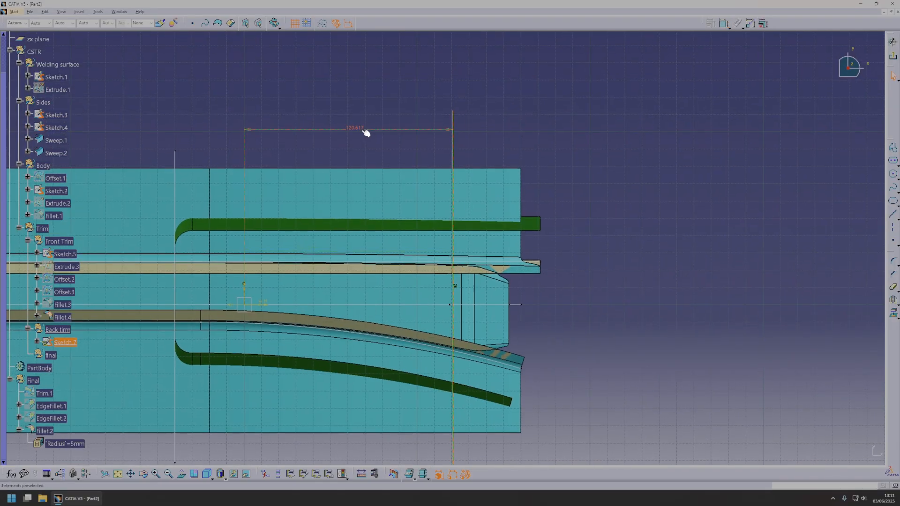
double_click(366, 134)
type("12")
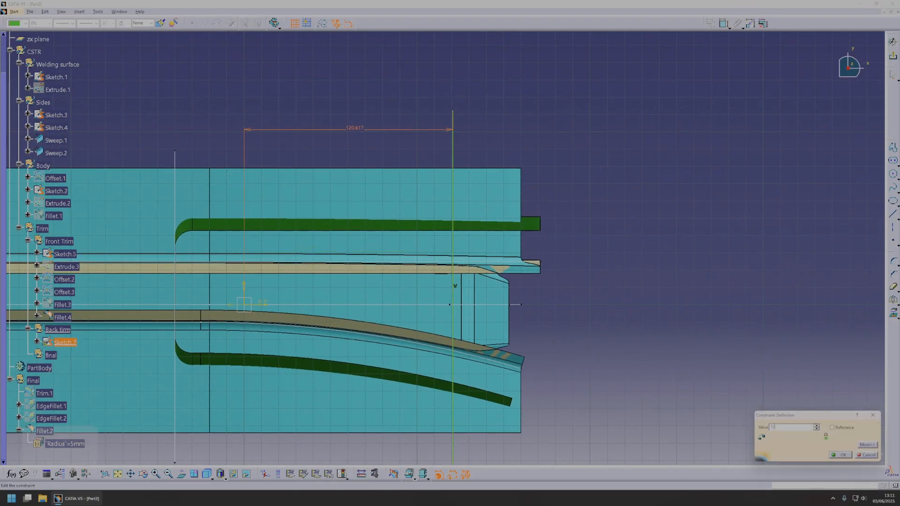
type("3")
key("Return")
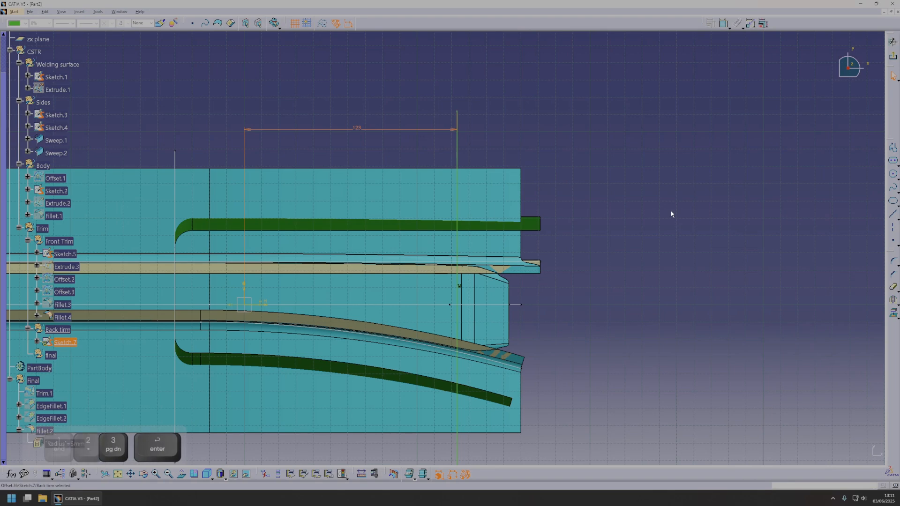
left_click(893, 56)
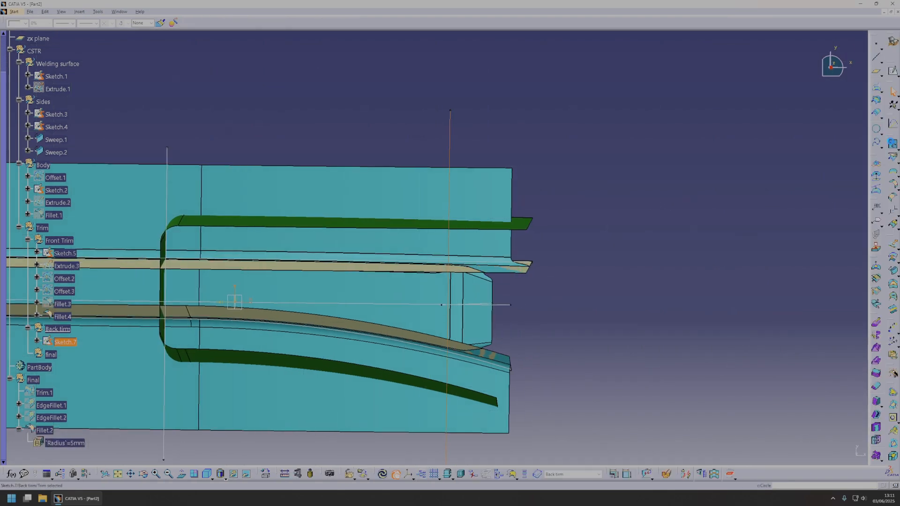
Step: Extrude the line of Sketch.7 in both directions along the sketch normal as a surface crossing the body and sides
left_click(893, 251)
middle_click_drag(613, 229, 499, 327)
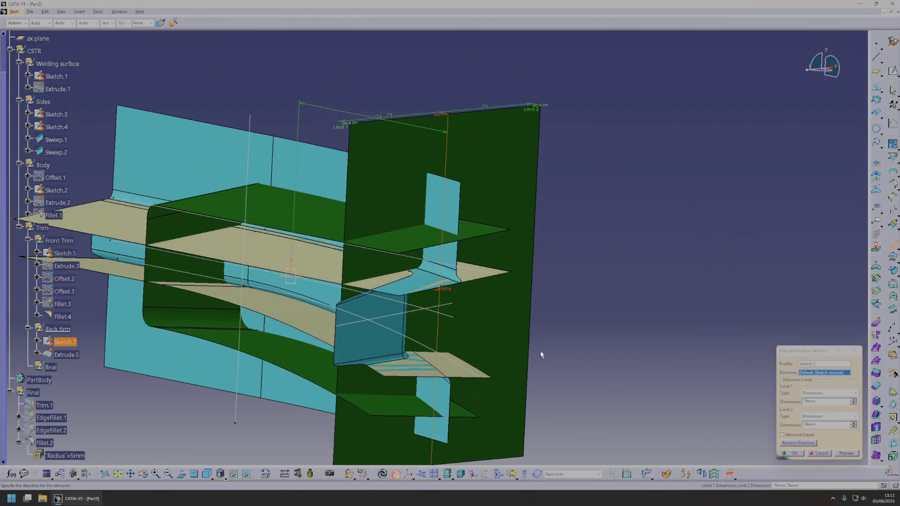
left_click(791, 453)
Step: Offset the straight side surface Sweep.2 by 5 mm towards the middle of the part
middle_click_drag(425, 262, 434, 243)
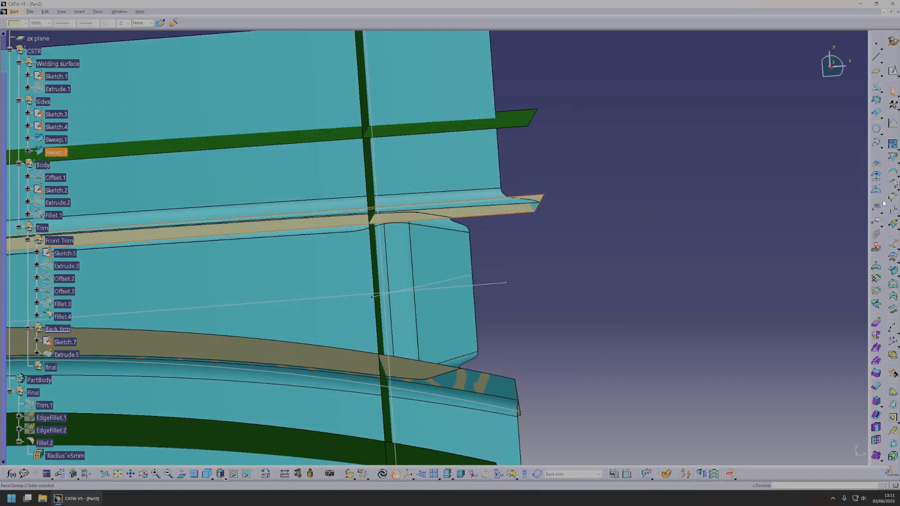
left_click(892, 257)
middle_click_drag(511, 178, 568, 276)
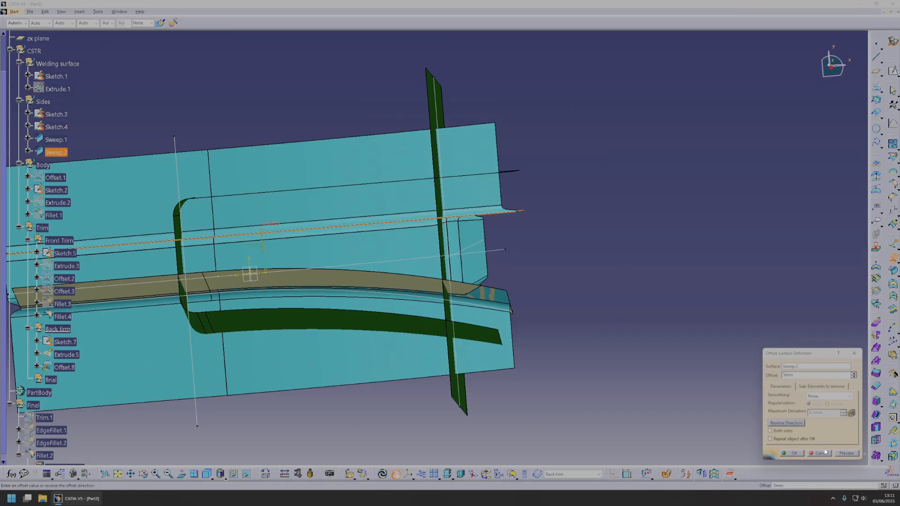
left_click(848, 454)
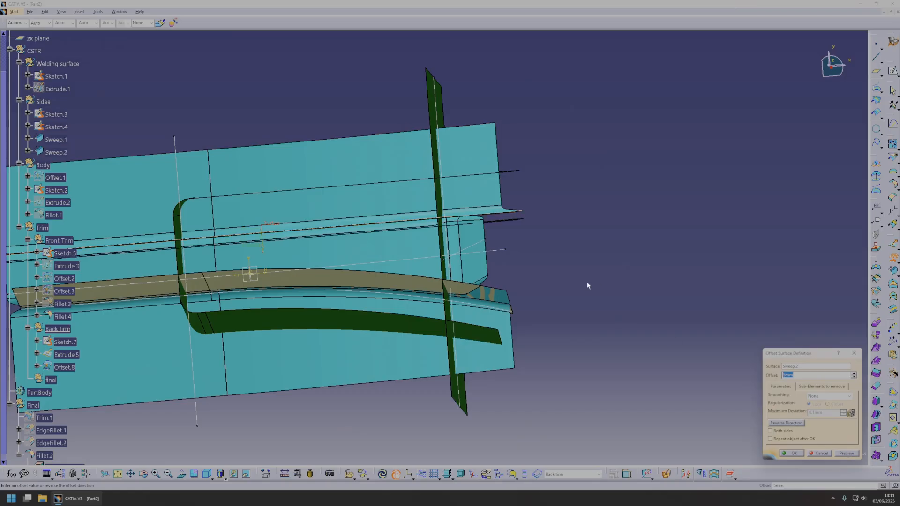
left_click(792, 453)
Step: Create a 3 mm bi-tangent fillet between Offset.8 and Extrude.5, trimming both supports
middle_click_drag(713, 346, 499, 232)
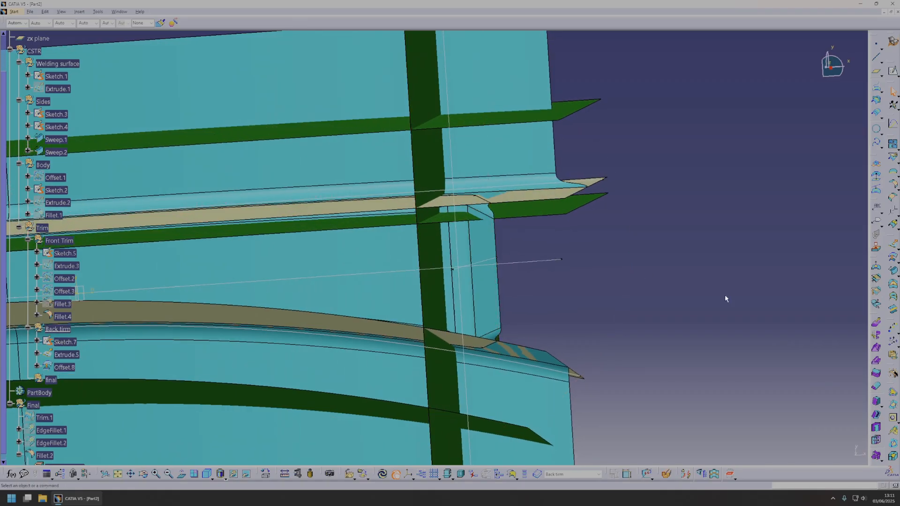
left_click(562, 204)
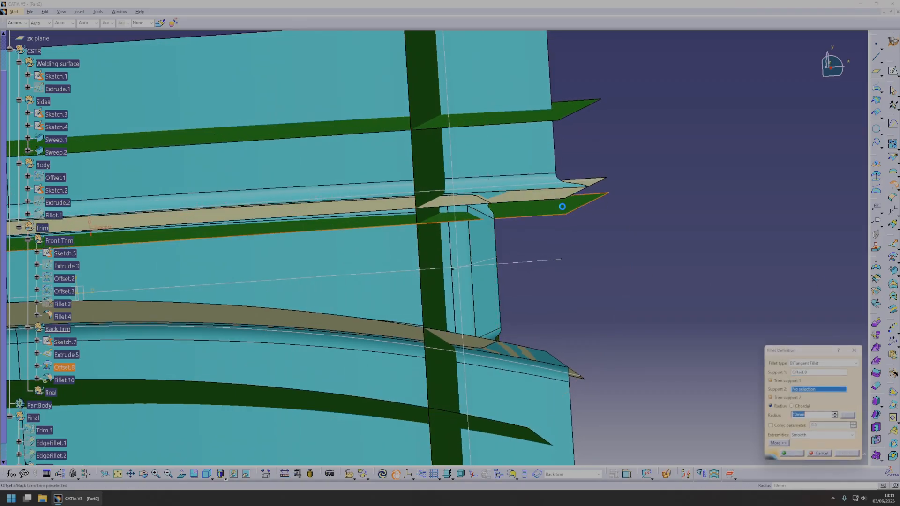
middle_click_drag(563, 205, 446, 247, "ctrl")
left_click(436, 223)
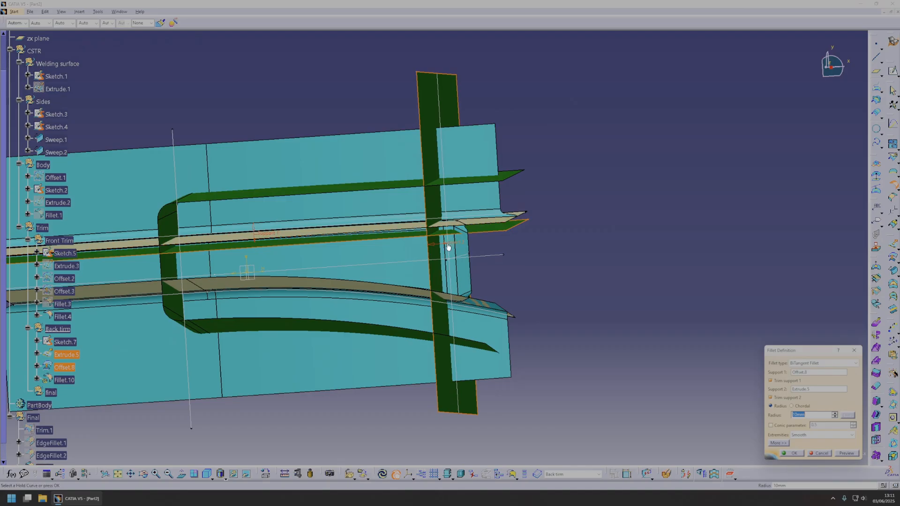
type("3")
key("Return")
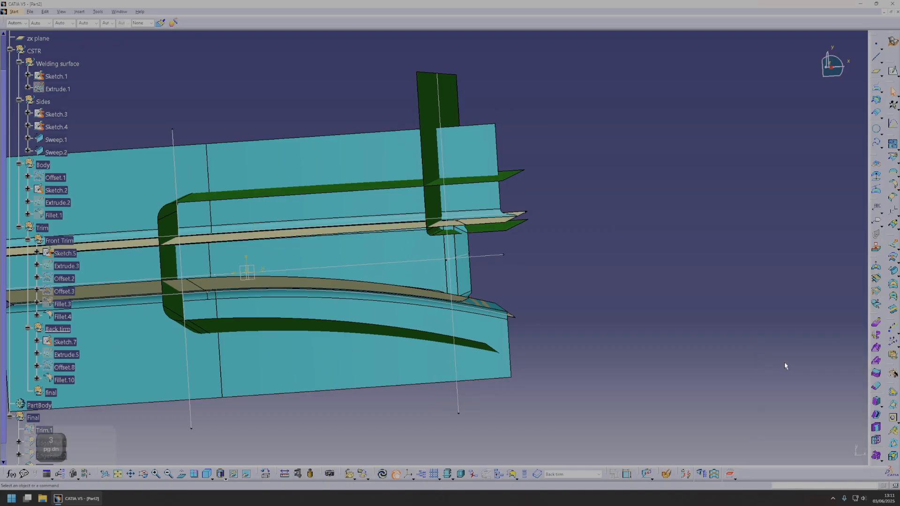
Step: Show the hidden extruded surface Extrude.5 of the back trim again
middle_click_drag(436, 290, 411, 250)
scroll(381, 209, "down", 2)
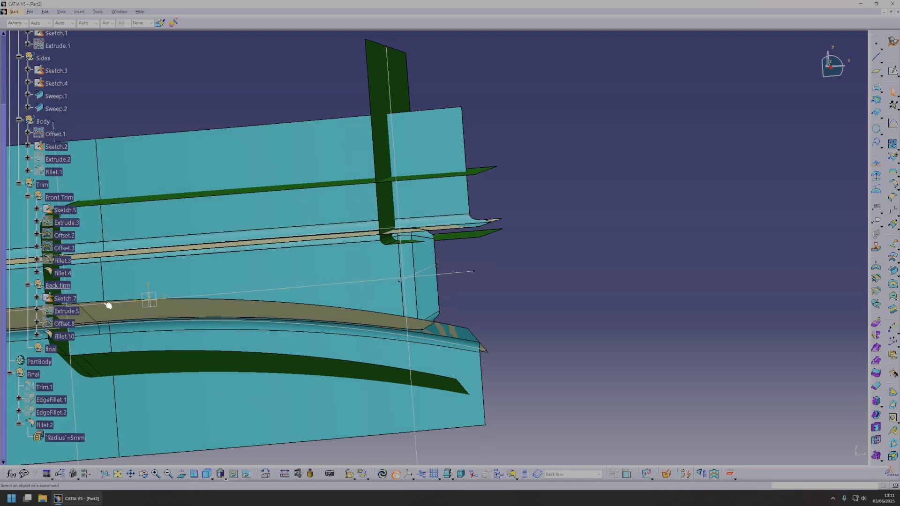
right_click(68, 314)
left_click(87, 333)
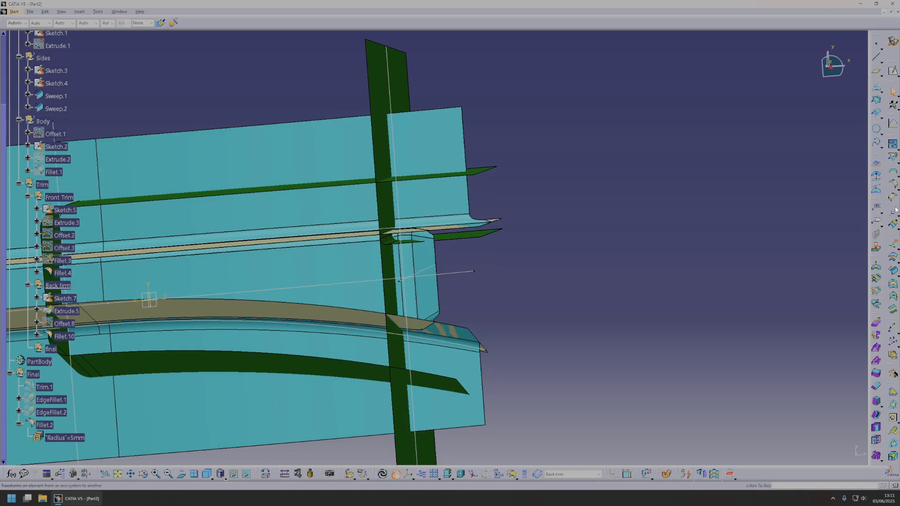
Step: Offset the curved side surface Sweep.1 for the back trim
left_click(893, 258)
middle_click_drag(479, 299, 346, 322)
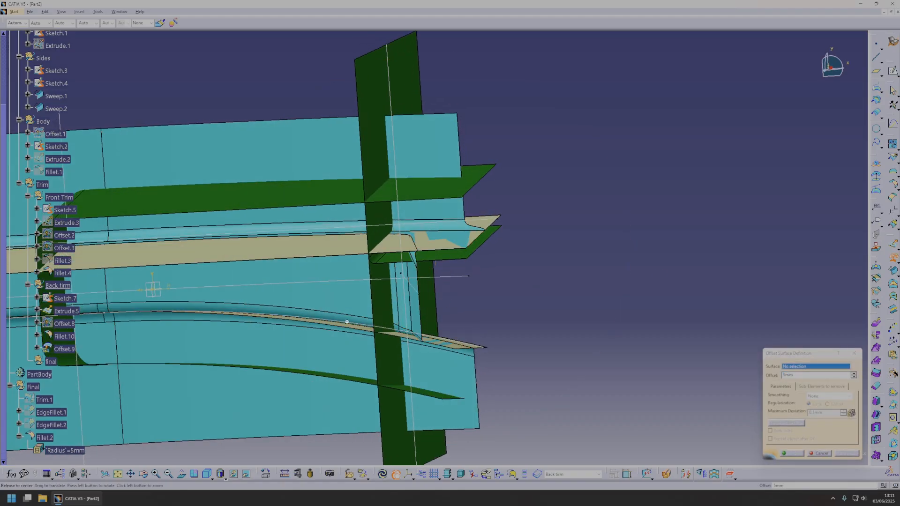
left_click(362, 339)
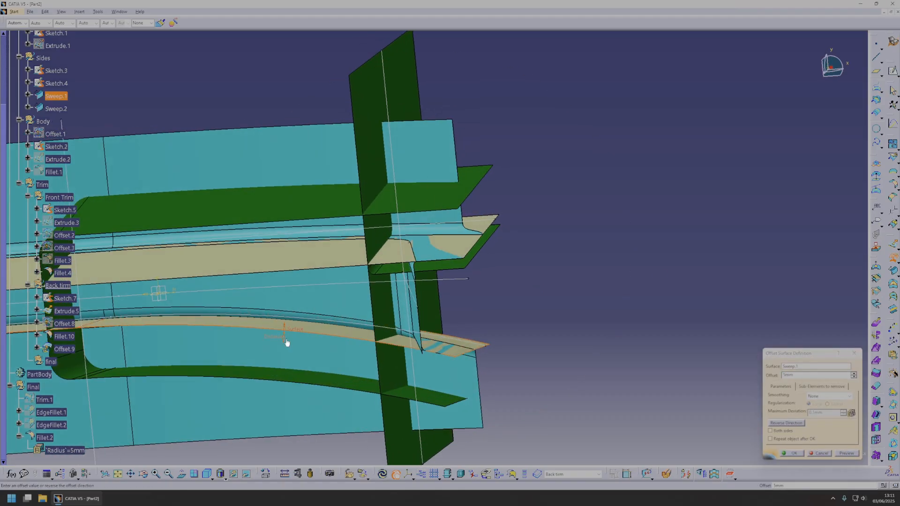
Step: Complete the offset of the Sweep.1 surface and create a bitangent fillet between Offset.9 and Extrude.5, trimming both supports
left_click(792, 453)
middle_click_drag(469, 328, 488, 276)
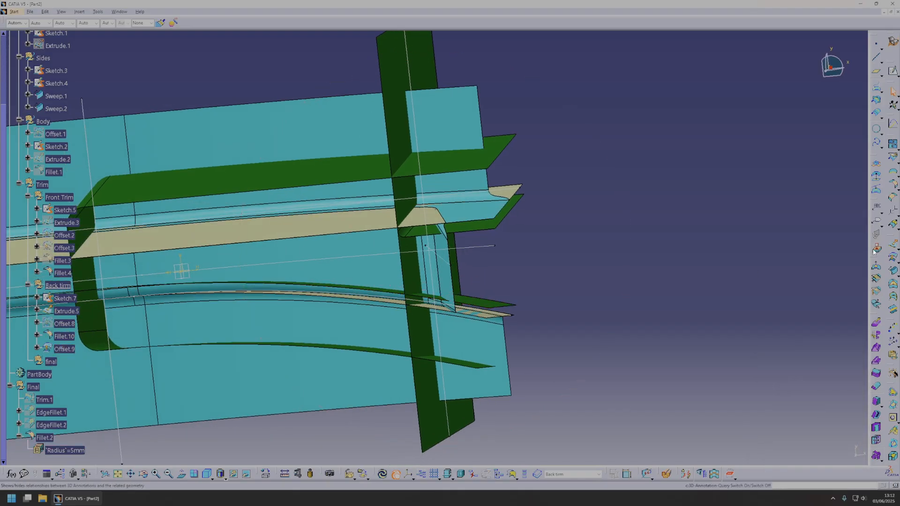
left_click(894, 187)
middle_click_drag(615, 281, 546, 311)
left_click(504, 319)
left_click(452, 280)
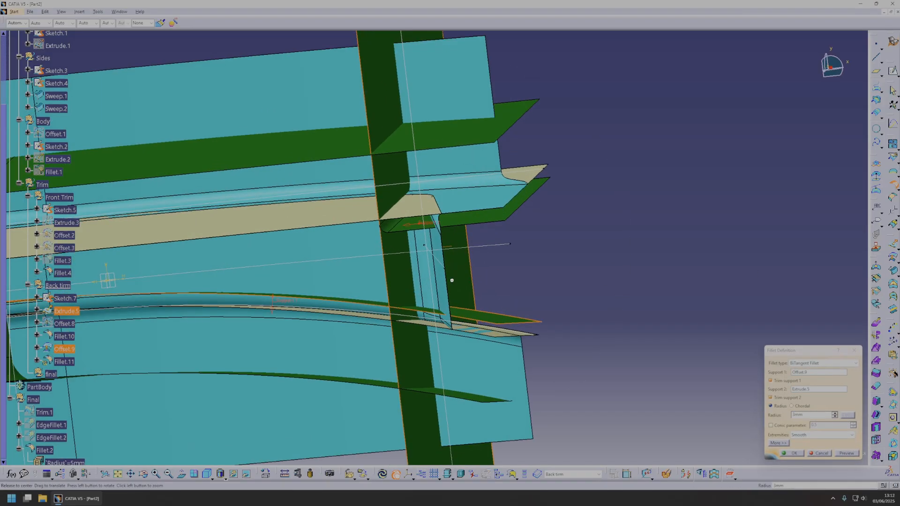
middle_click_drag(451, 280, 461, 297, "ctrl")
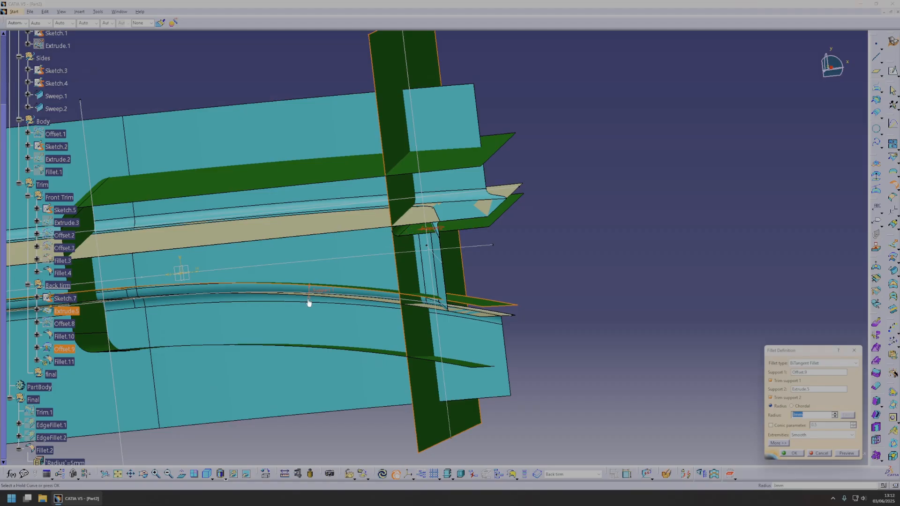
left_click(792, 453)
middle_click_drag(441, 286, 430, 257)
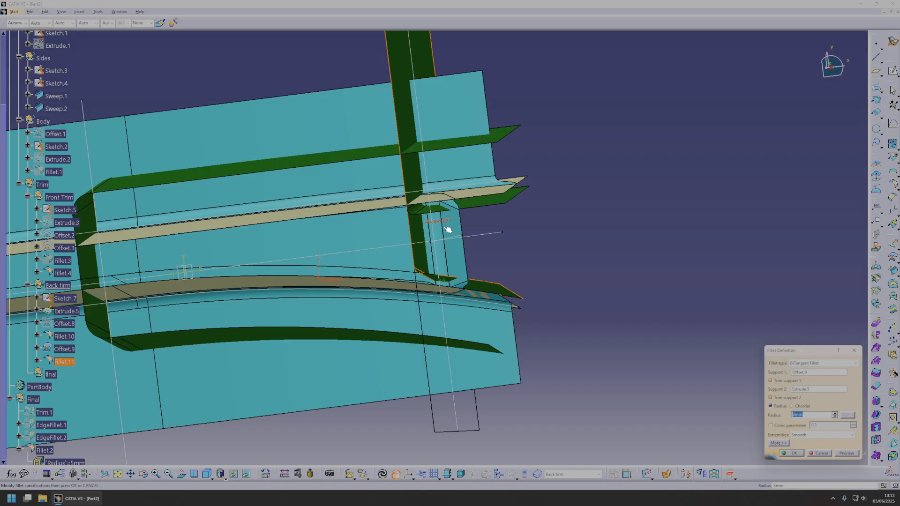
left_click(792, 454)
Step: Start a sketch on the flat end surface and draw a horizontal line about 276 mm long above the horizontal axis
middle_click_drag(492, 244, 356, 281)
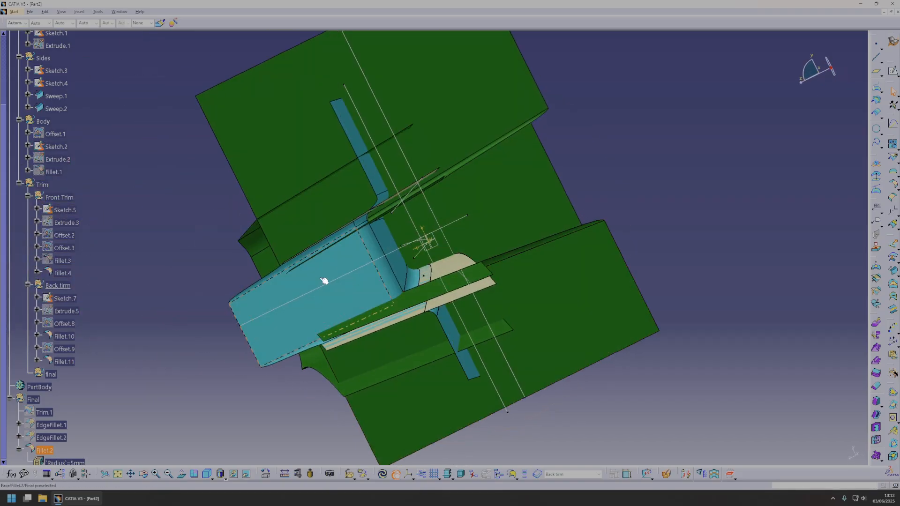
middle_click_drag(426, 415, 355, 220)
left_click(345, 221)
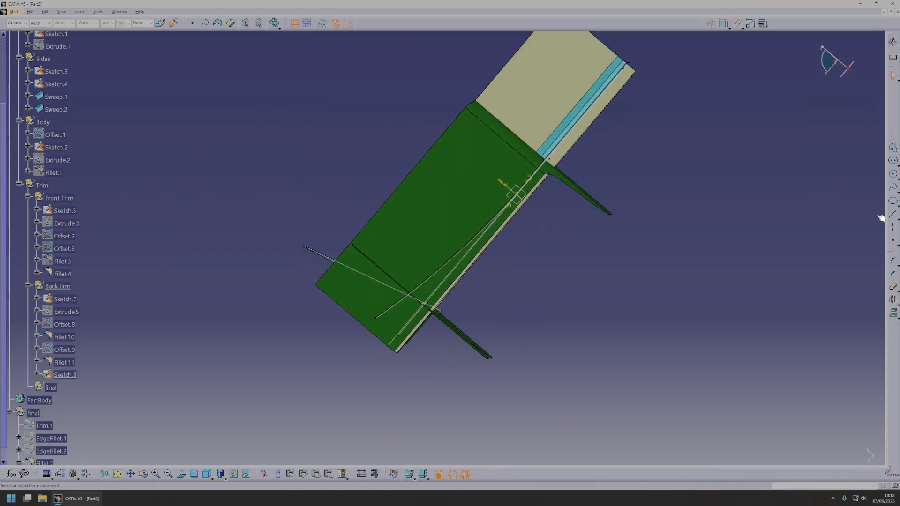
left_click(893, 215)
left_click(229, 202)
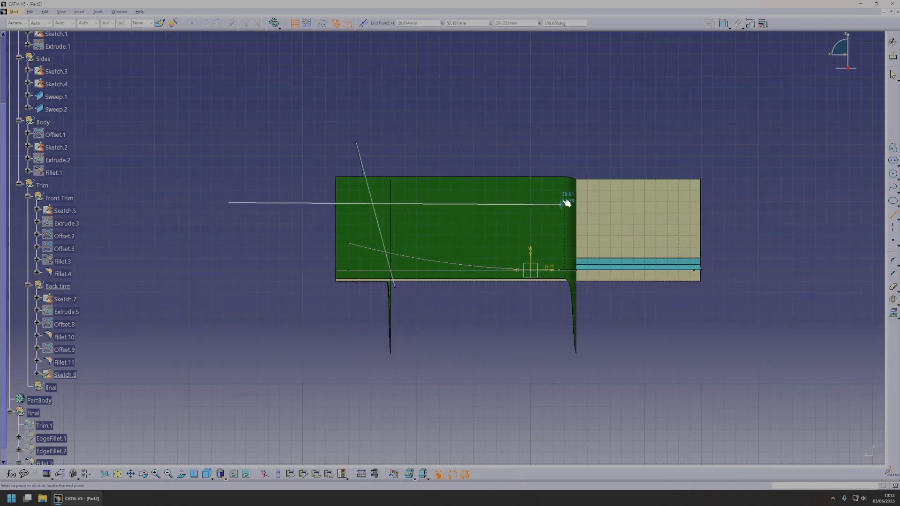
left_click(545, 201)
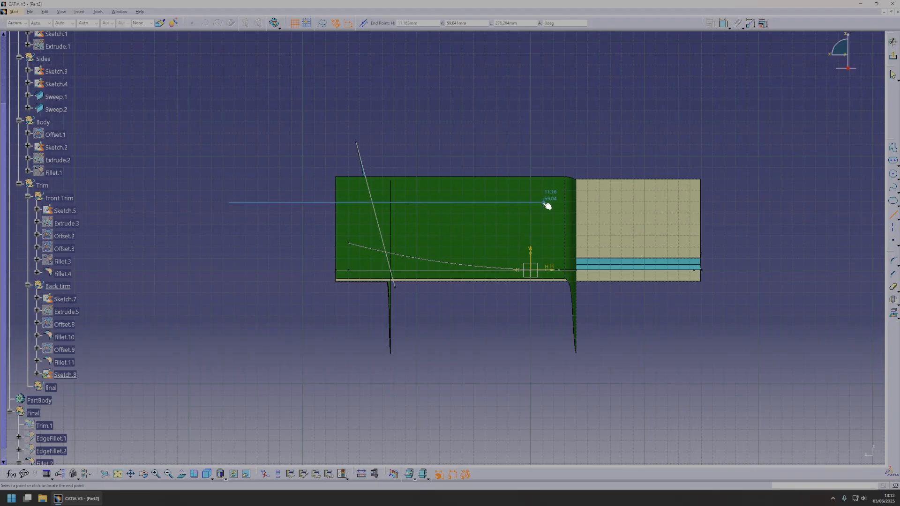
Step: Dimension the line's distance from the horizontal axis, set it to 55 mm and exit the sketch
left_click(722, 24)
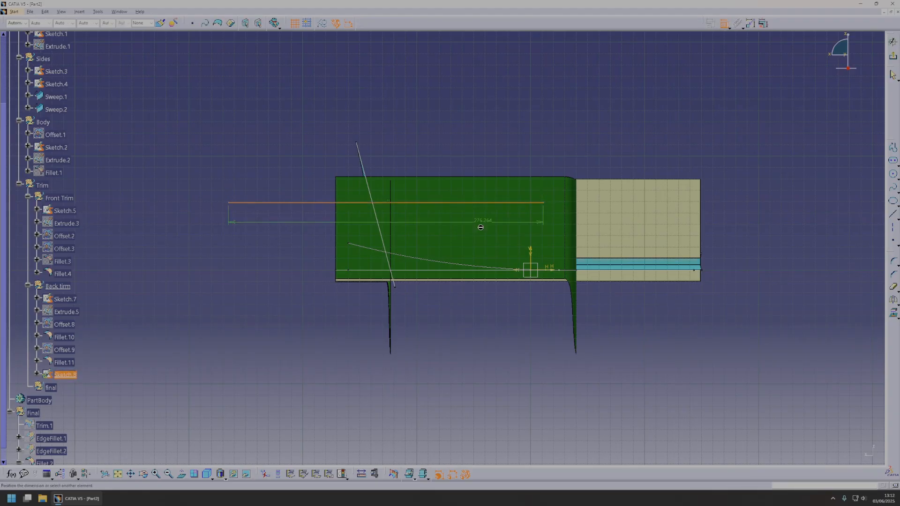
left_click(554, 270)
left_click(283, 243)
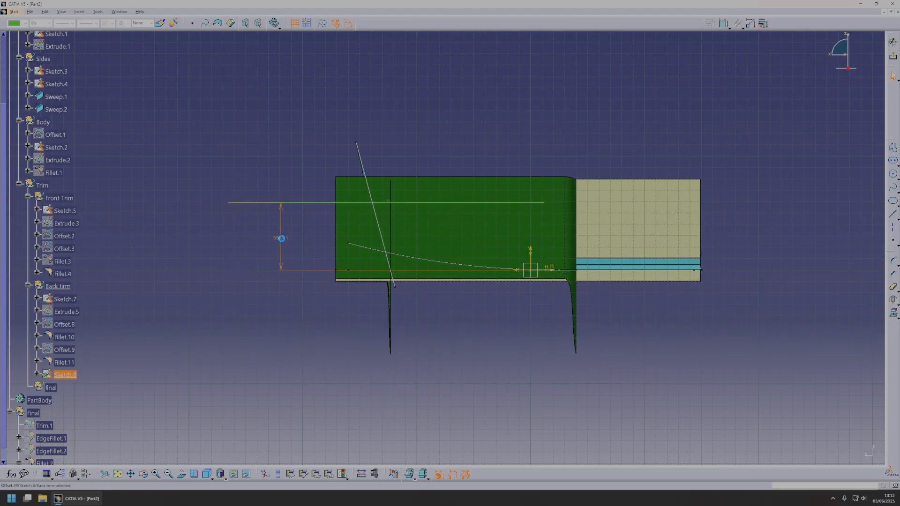
double_click(281, 238)
type("55")
key("Return")
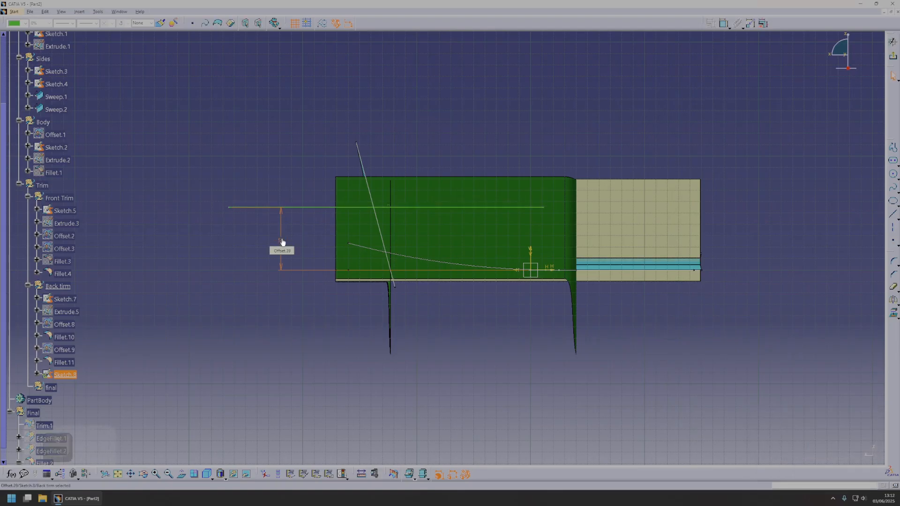
left_click(893, 41)
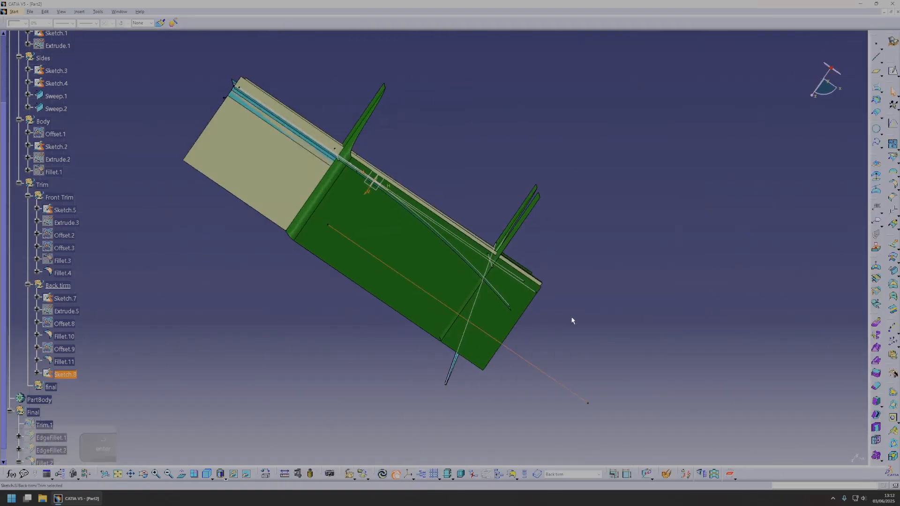
Step: Extrude the new line sketch into a surface crossing the back trim surfaces
left_click(892, 244)
mouse_move(515, 243)
middle_mouse_down()
mouse_move(388, 235)
mouse_move(356, 244)
middle_mouse_up()
left_click(795, 454)
middle_click_drag(436, 281, 420, 313)
left_click(799, 284)
Step: Create a bitangent fillet between Fillet.10 and the Extrude.6 surface, trimming both supports
left_click(892, 184)
middle_click_drag(562, 220, 449, 207)
middle_click_drag(308, 204, 406, 155)
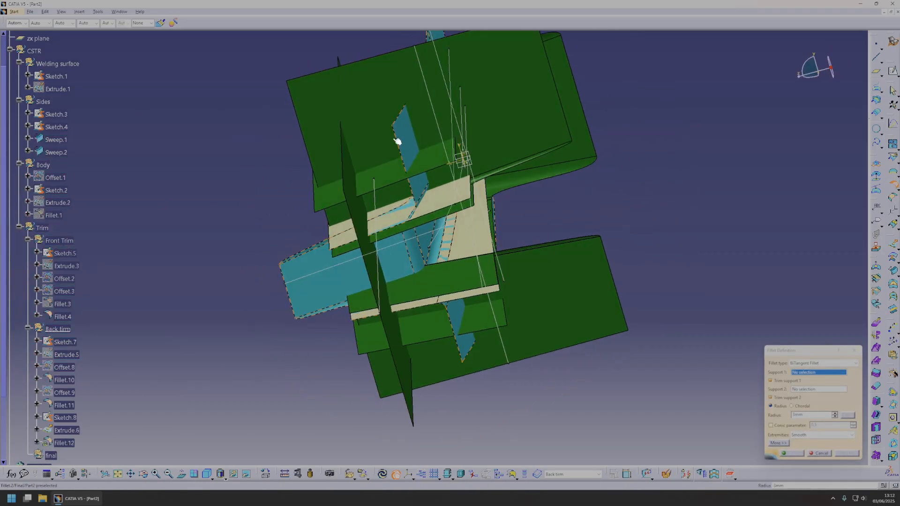
left_click(418, 134)
middle_click_drag(393, 269, 448, 302)
left_click(448, 303)
middle_click_drag(511, 237, 361, 247)
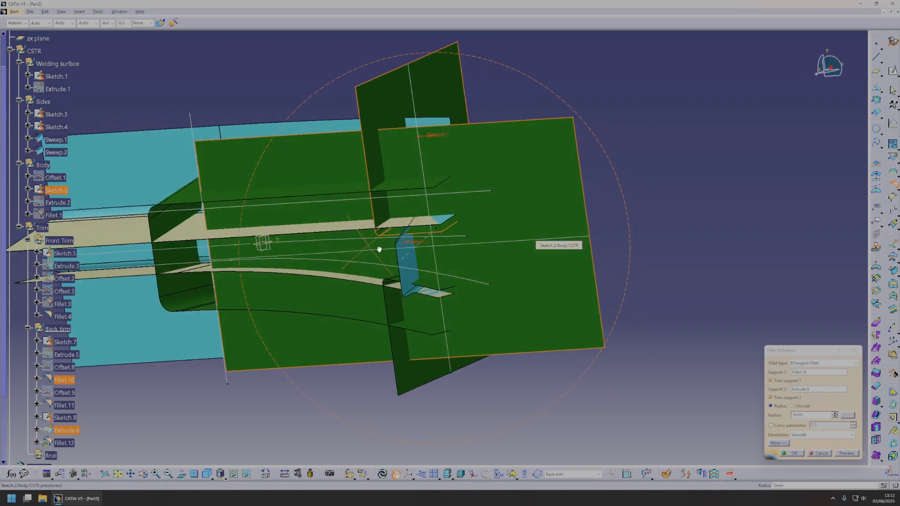
left_click(852, 455)
middle_click_drag(408, 221, 489, 163)
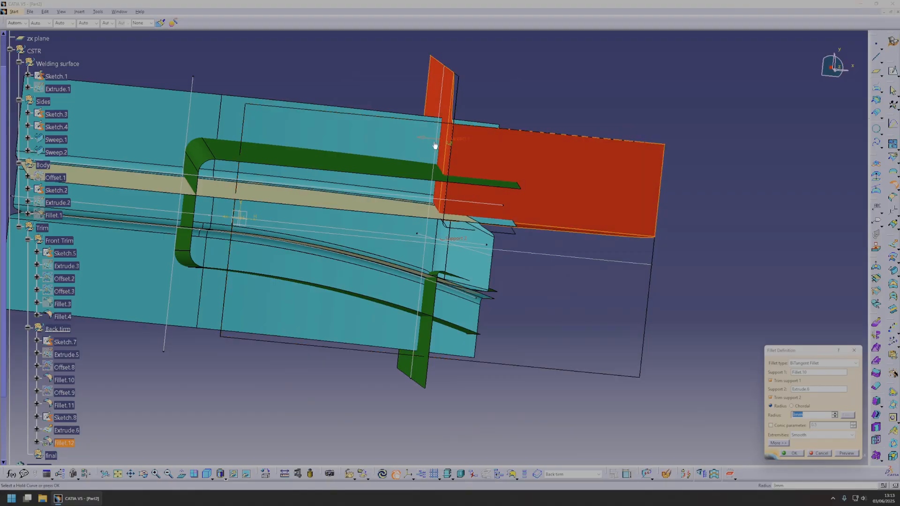
left_click(846, 453)
middle_click_drag(519, 243, 678, 390)
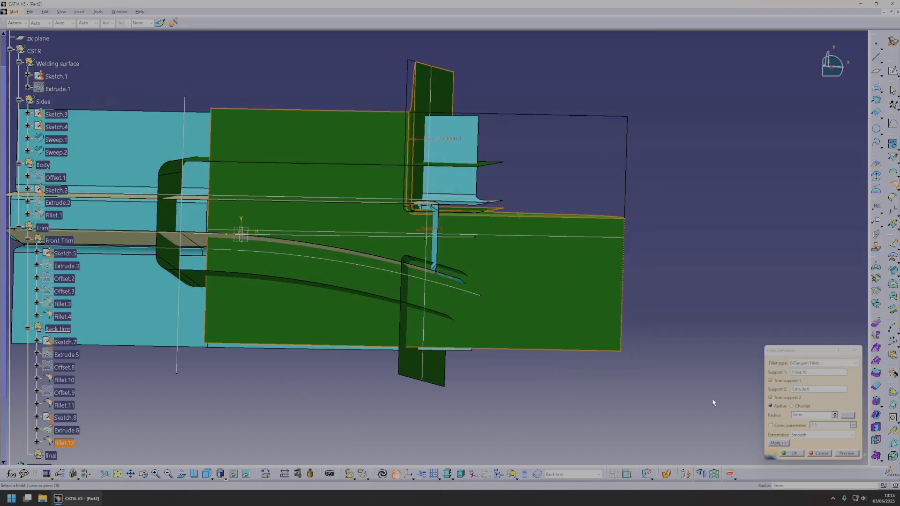
left_click(792, 454)
Step: Create a bitangent fillet joining Fillet.12 and Fillet.11, trimming both supports, to complete the back trim surface
left_click(537, 305)
middle_click_drag(537, 305, 376, 294)
left_click(426, 361)
left_click(848, 452)
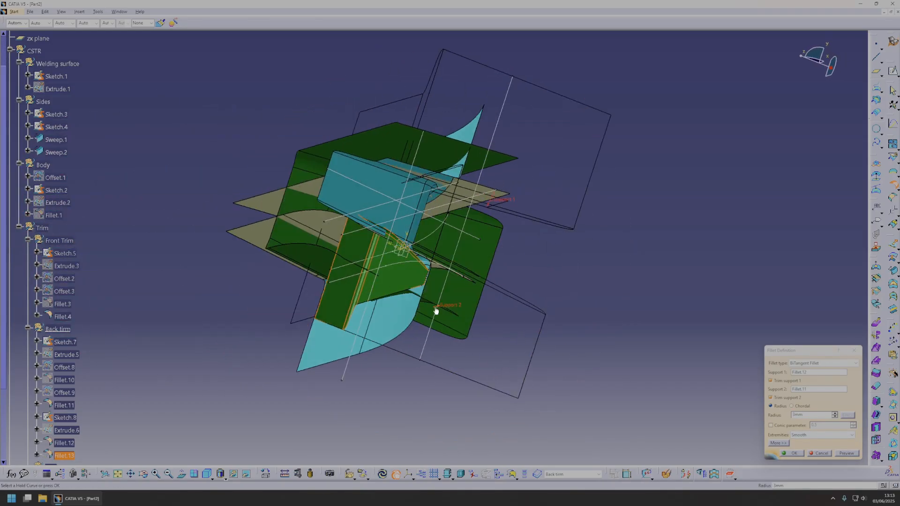
left_click(846, 453)
middle_click_drag(469, 305, 404, 176)
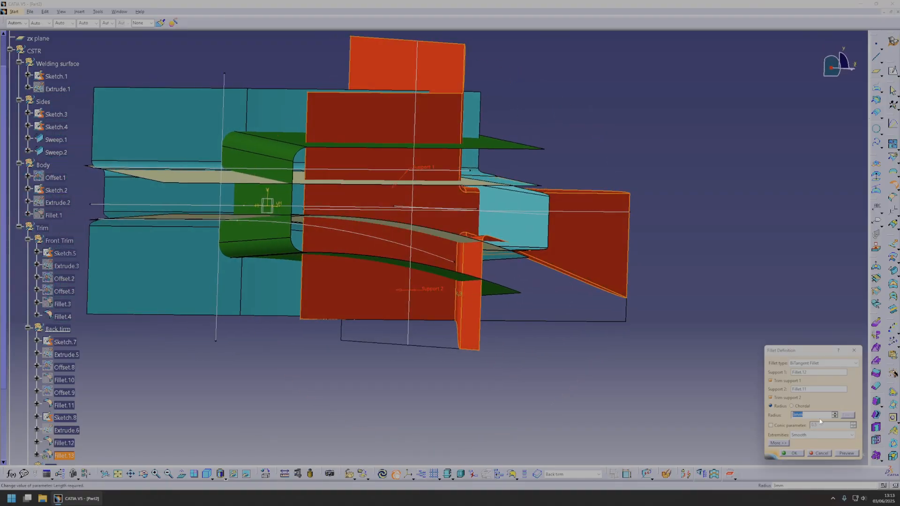
middle_click_drag(623, 305, 548, 299)
middle_click_drag(452, 286, 474, 300)
left_click(792, 453)
middle_click_drag(539, 338, 449, 249)
left_click(555, 319)
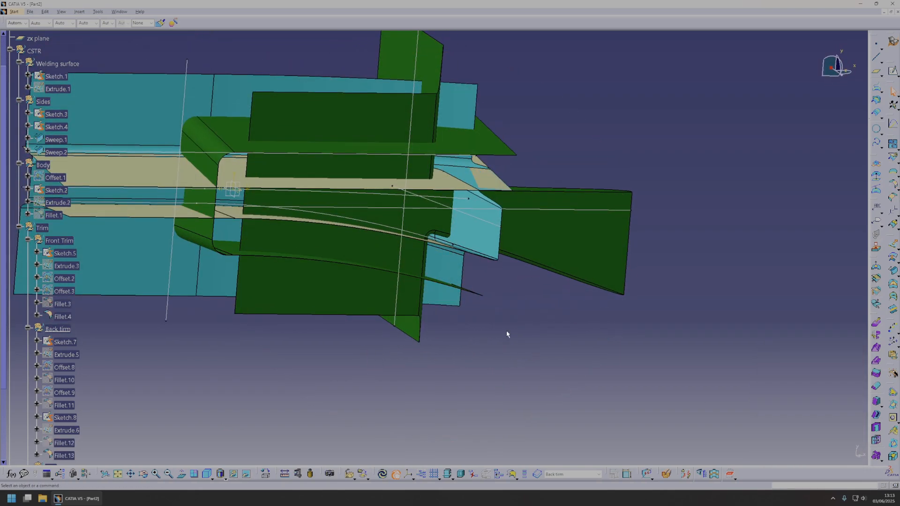
Step: Make the final geometrical set under Trim the active work object
scroll(103, 363, "down", 3)
right_click(53, 338)
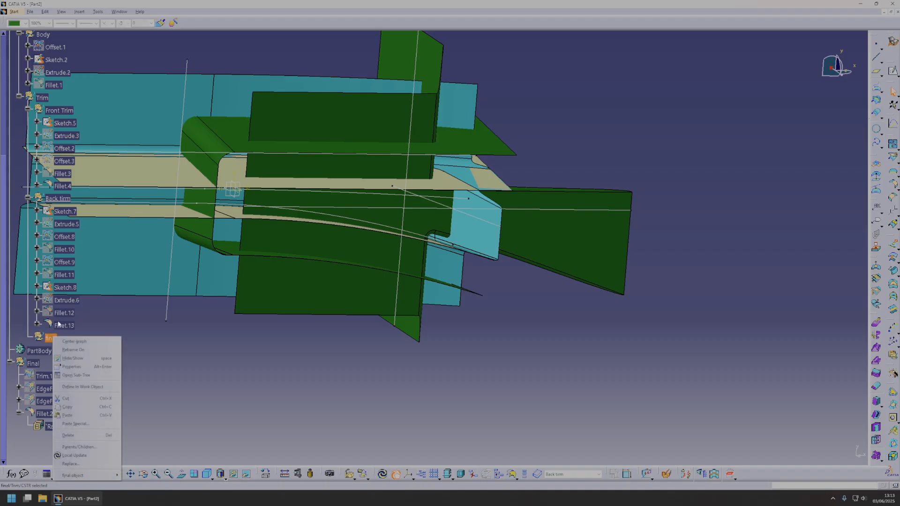
left_click(82, 386)
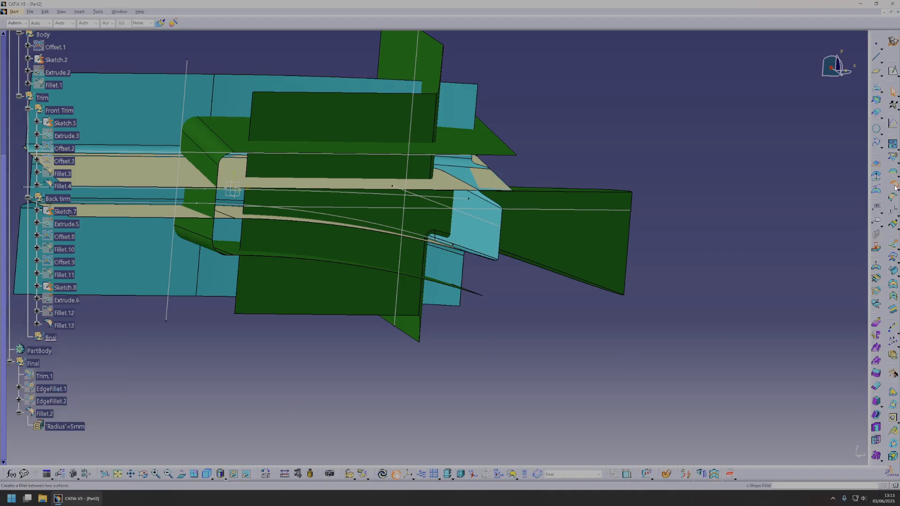
Step: Create a 10 mm bitangent fillet between the front trim Fillet.4 and the back trim Fillet.13, trimming both supports
left_click(895, 187)
left_click(231, 247)
left_click(261, 244)
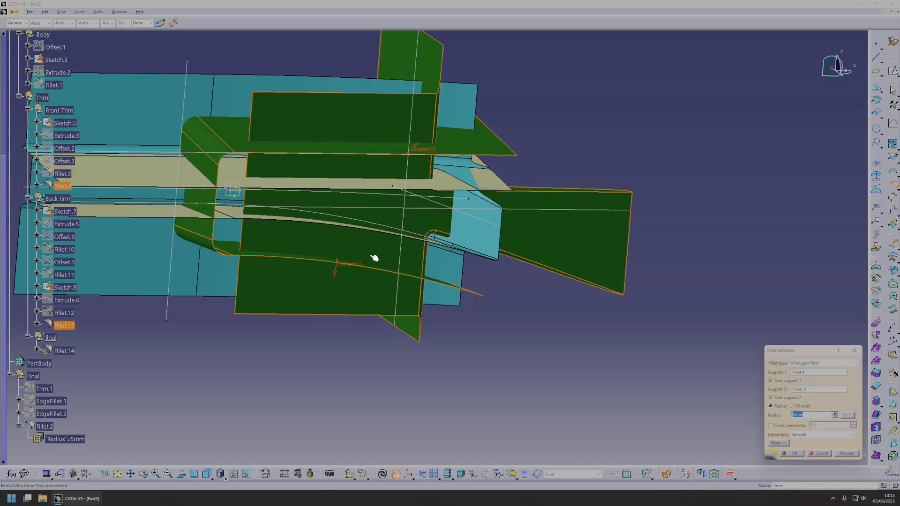
middle_click_drag(410, 269, 359, 277)
middle_click_drag(431, 168, 428, 196)
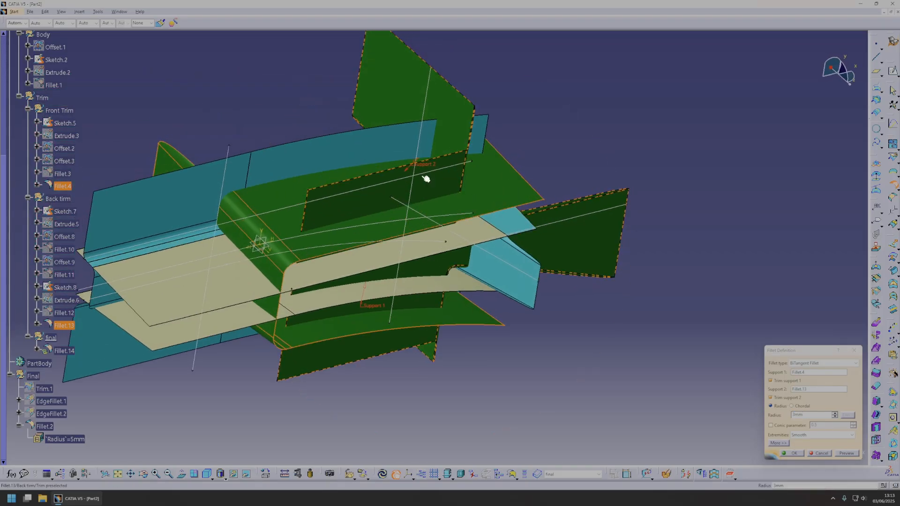
right_click(804, 415)
left_click(799, 415)
middle_click_drag(500, 215, 426, 283)
scroll(390, 183, "down", 1)
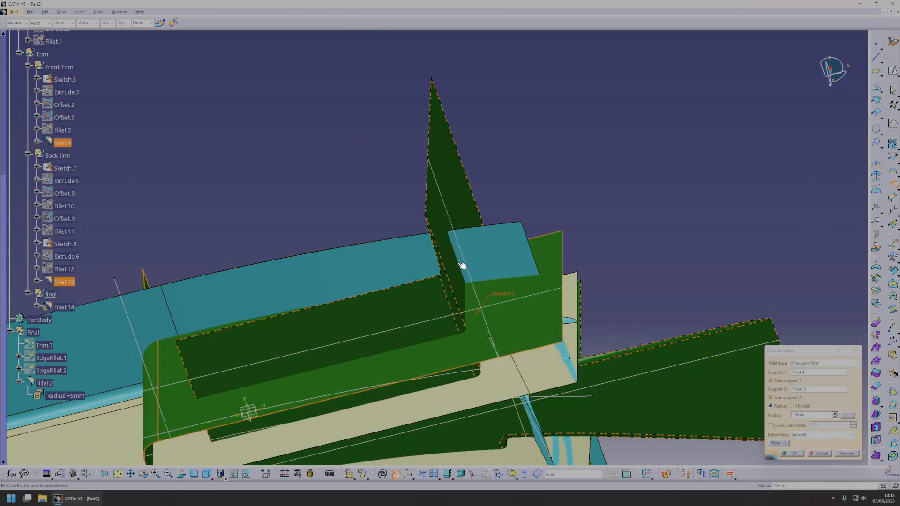
left_click(848, 454)
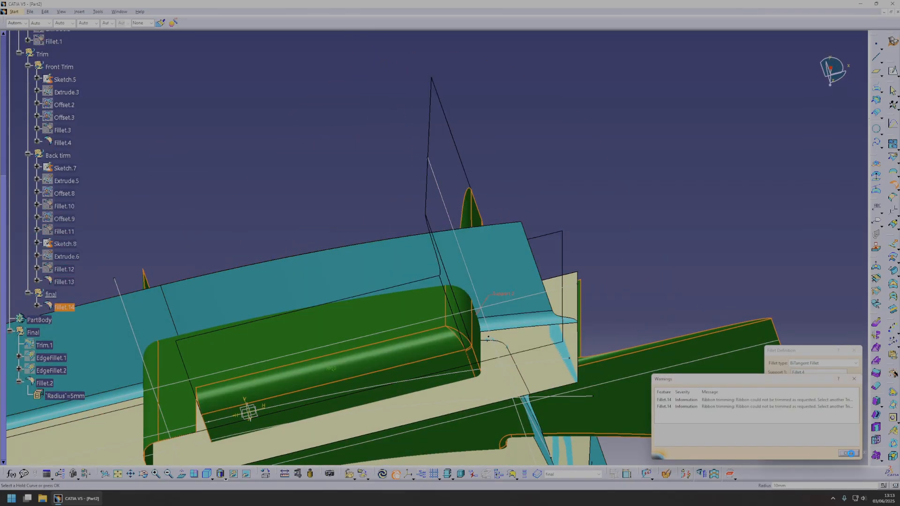
left_click(849, 453)
left_click(792, 453)
Step: Make the top-level Final geometrical set the active work object
middle_click_drag(468, 282, 417, 334)
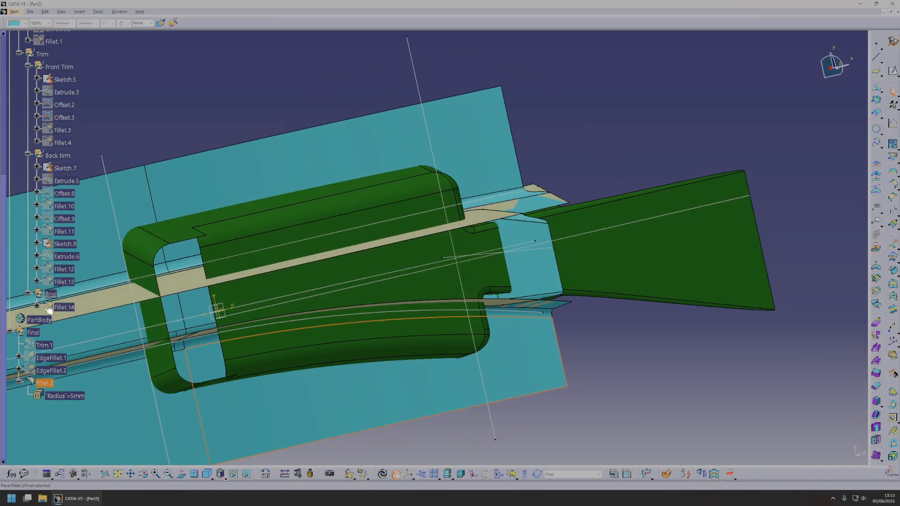
right_click(33, 332)
left_click(64, 385)
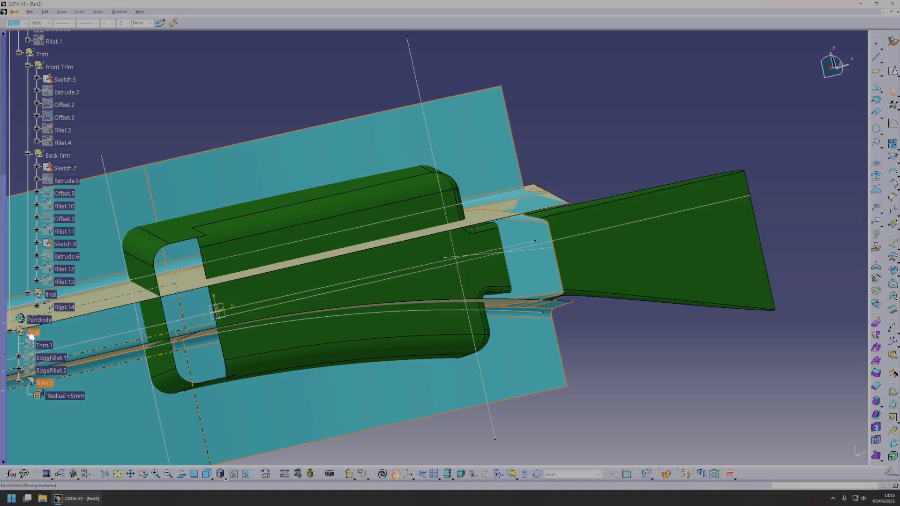
Step: Rename the final geometrical set under Trim to "final trim"
right_click(51, 294)
left_click(104, 324)
type("trim")
key("Return")
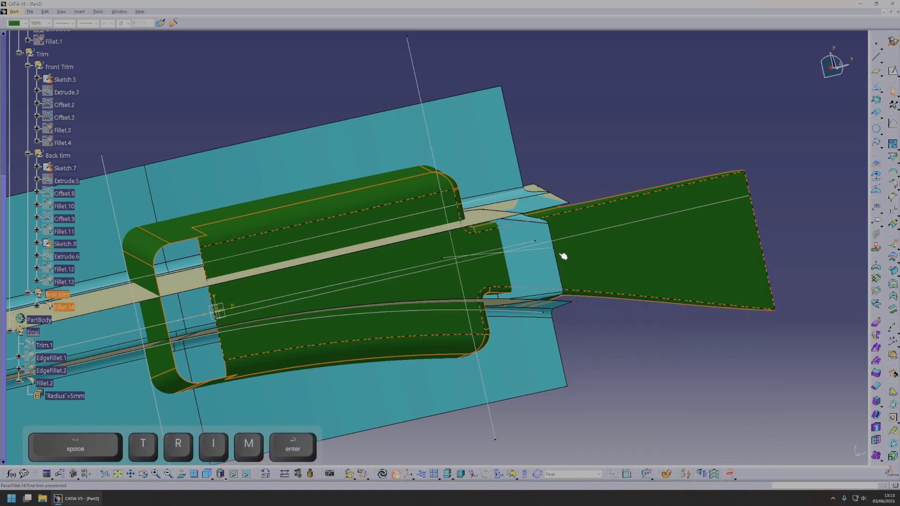
Step: Split the filleted body surface Fillet.2 with the trim surface Fillet.14, keeping the portion inside the trim outline
middle_click_drag(563, 256, 569, 210)
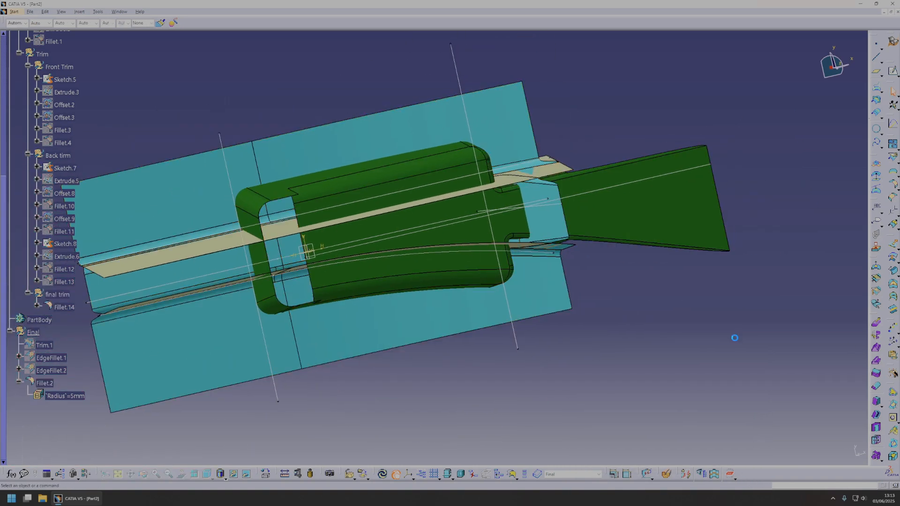
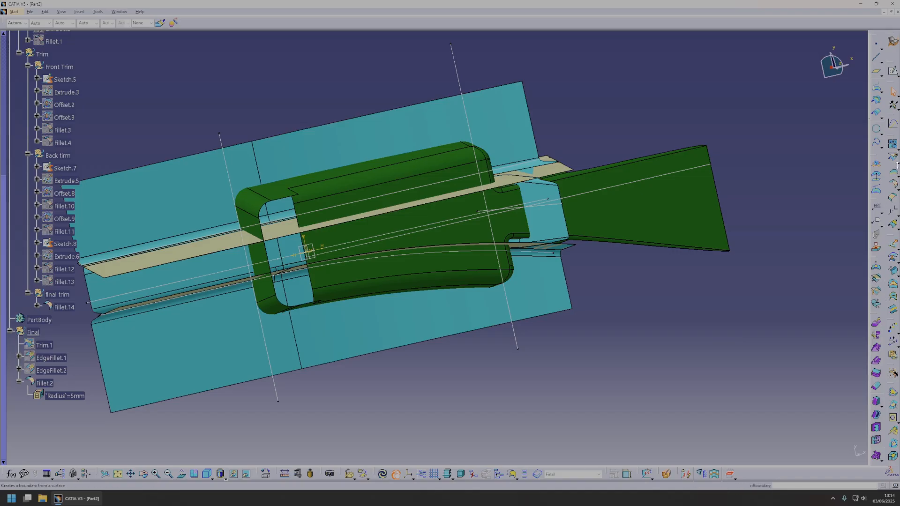
left_click(894, 373)
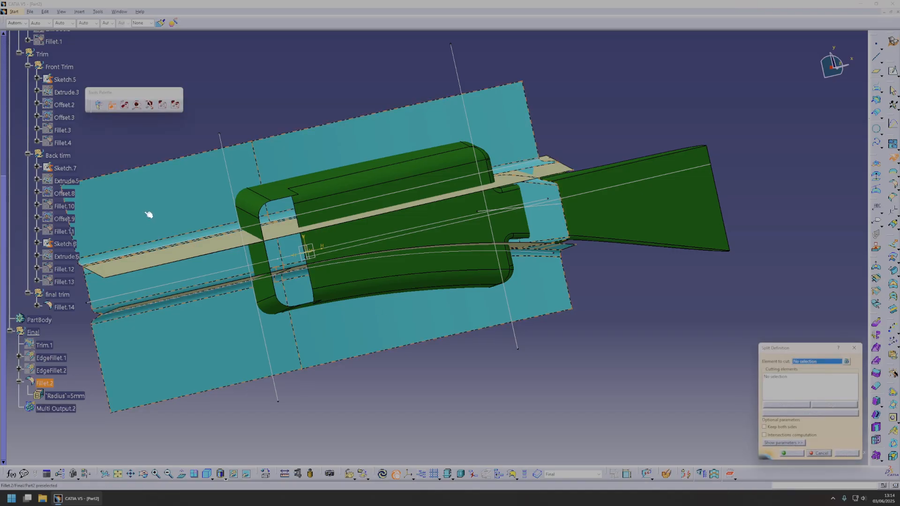
left_click(165, 206)
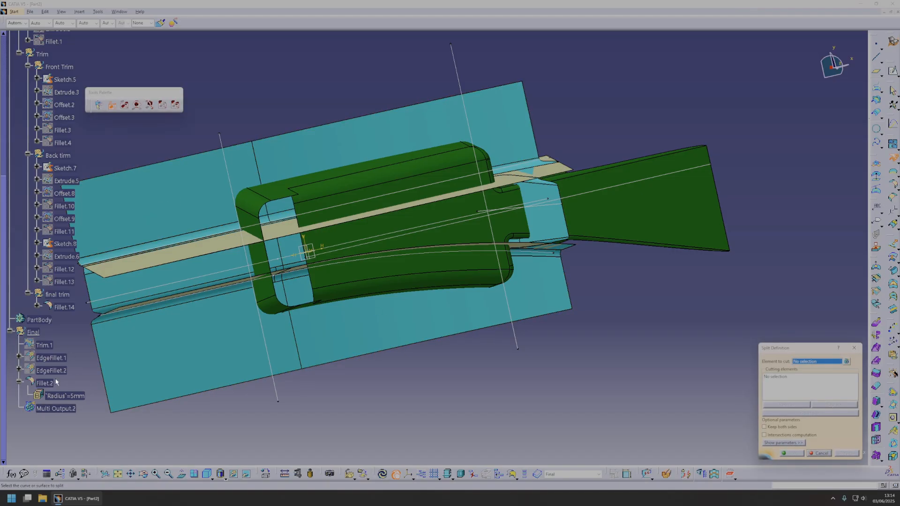
left_click(357, 234)
left_click(826, 412)
left_click(792, 453)
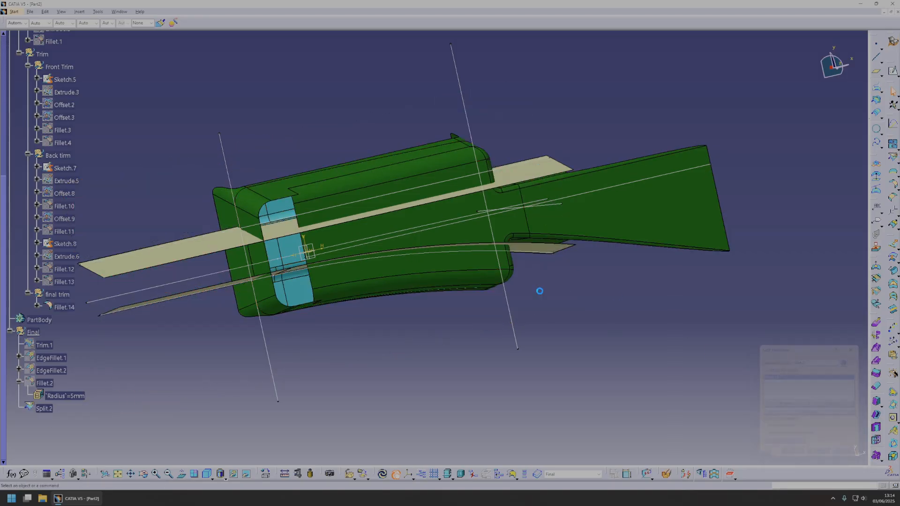
middle_click_drag(478, 252, 525, 185)
middle_click_drag(498, 230, 458, 262)
Step: Hide the remaining green trim surface and the Sides and Welding surface geometrical sets
left_click(328, 229)
scroll(148, 171, "up", 5)
key("space")
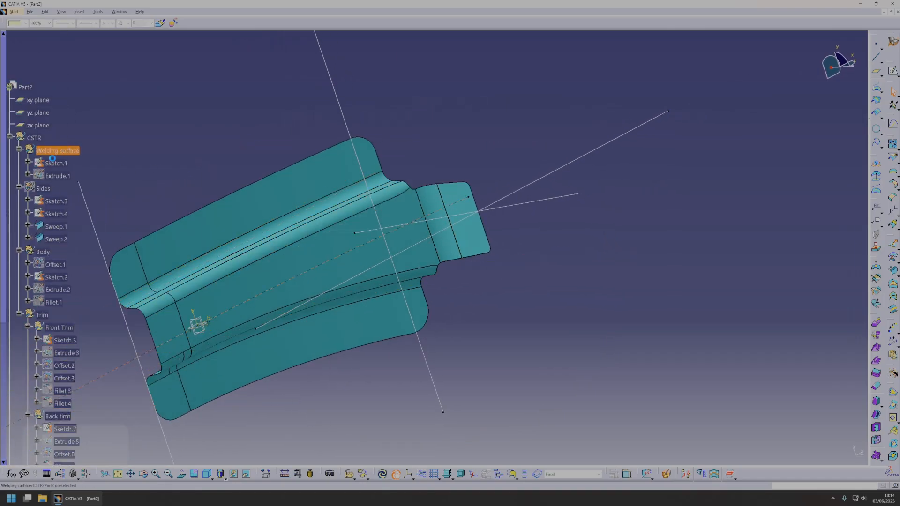
middle_click_drag(328, 262, 347, 288)
scroll(346, 288, "down", 10)
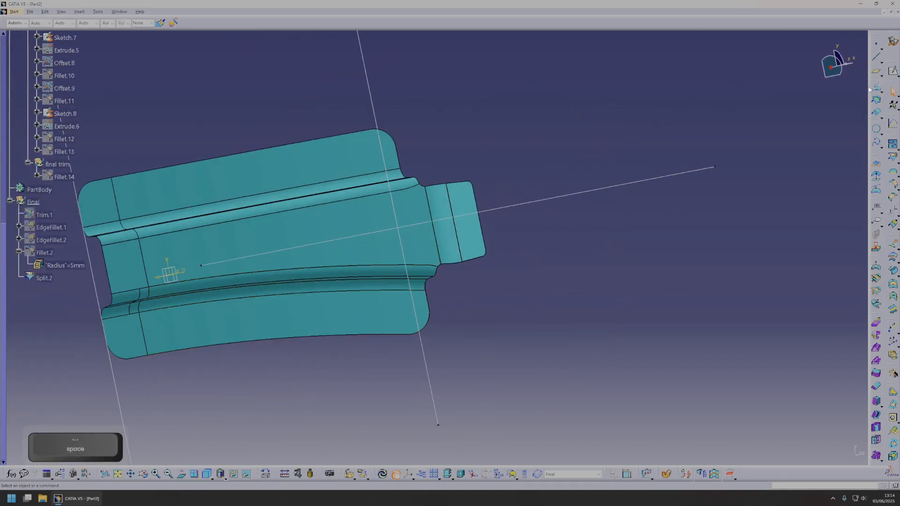
Step: Switch to the Part Design workbench and thicken the Split.2 surface into a solid with a first offset of 1.2 mm
left_click(894, 45)
left_click(816, 424)
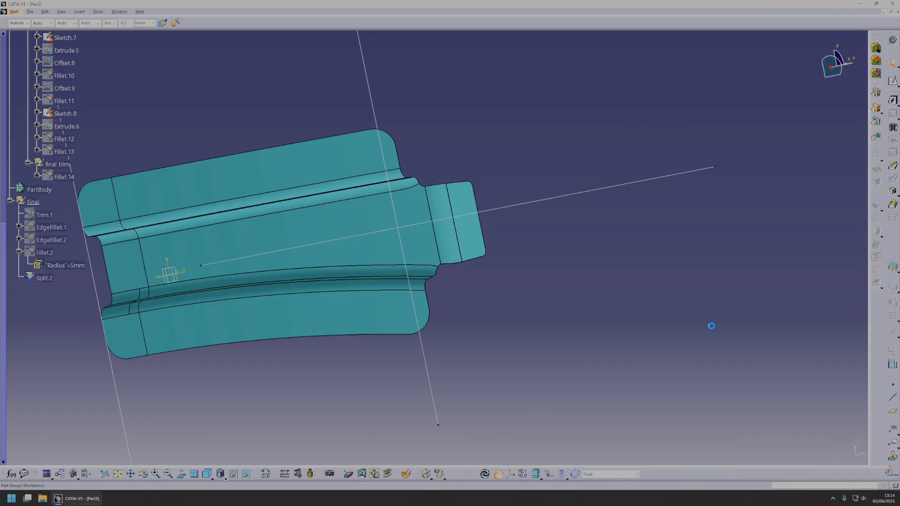
left_click(896, 268)
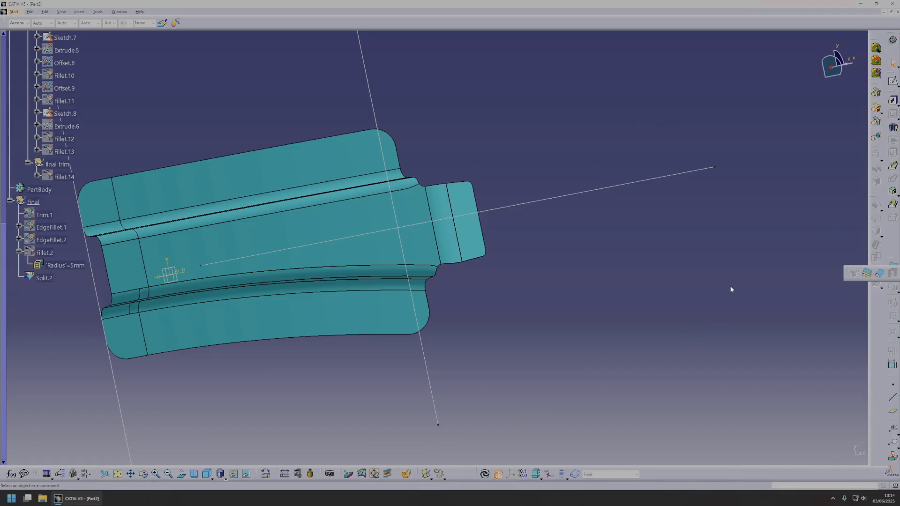
left_click(655, 275)
left_click(879, 270)
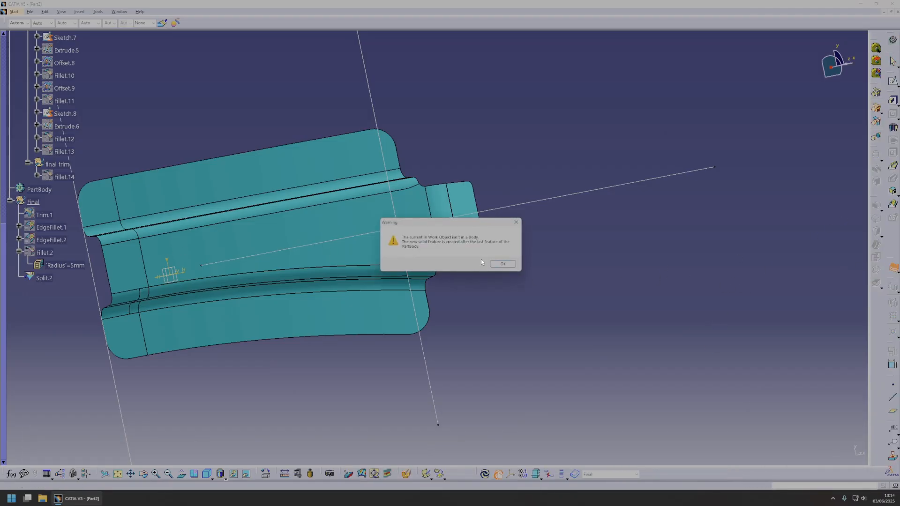
left_click(502, 265)
left_click(44, 278)
middle_click_drag(469, 262, 336, 196)
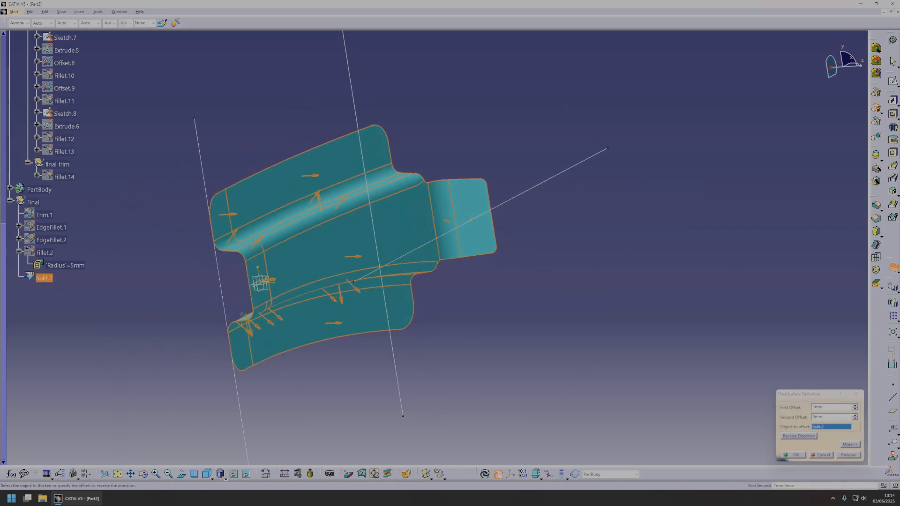
type("1.2")
key("Return")
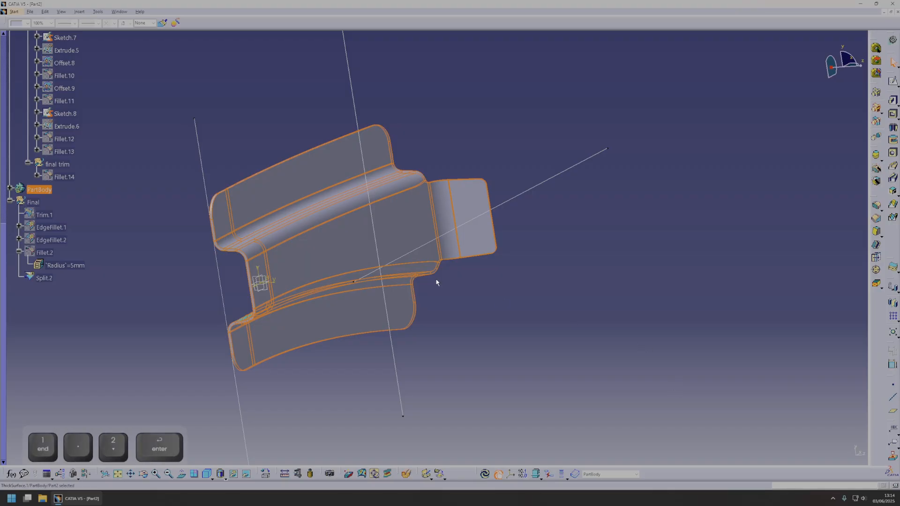
Step: Hide the CSTR and Final geometrical sets to inspect the thickened solid alone, and show both sets again
scroll(97, 180, "up", 7)
scroll(97, 180, "up", 5)
left_click(30, 225)
key("space")
left_click(4, 223)
left_click(27, 249)
key("space")
middle_click_drag(464, 305, 551, 270)
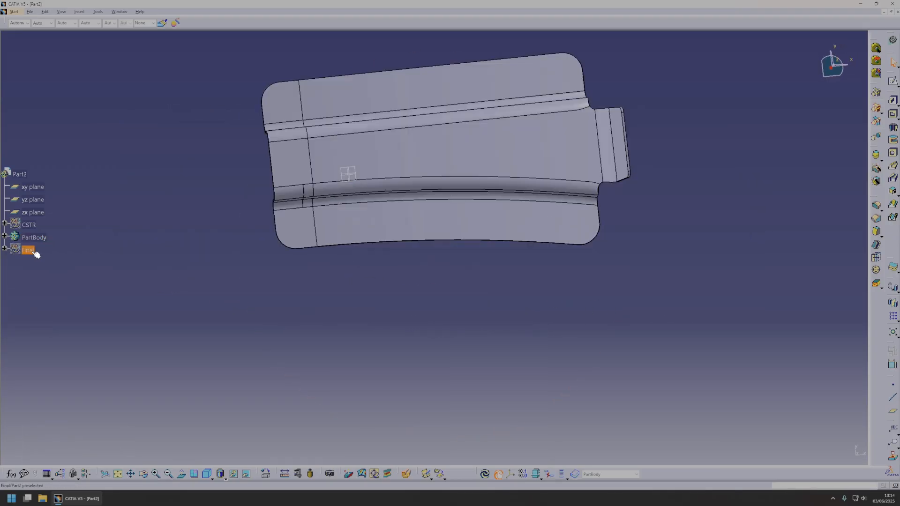
left_click(33, 251)
key("space")
left_click(28, 224)
key("space")
middle_click_drag(512, 281, 328, 289)
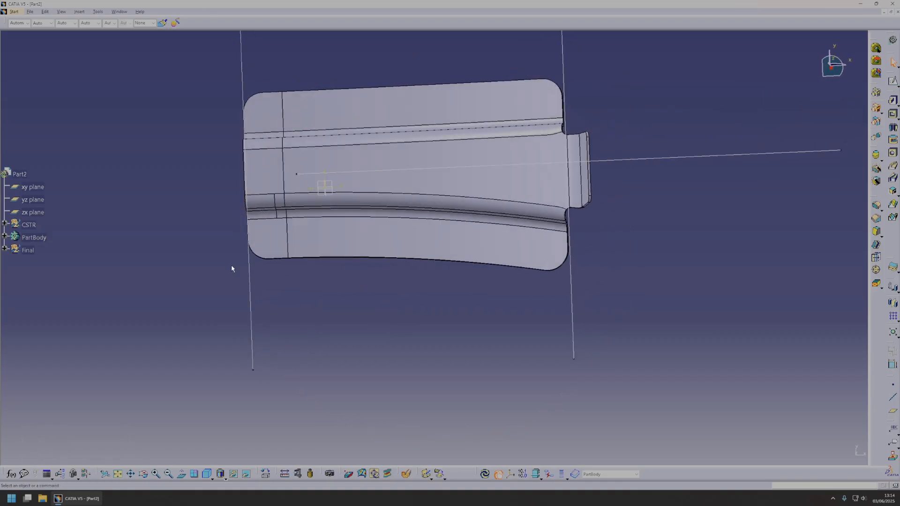
Step: Hide the PartBody solid and show the Extrude.1 surface in the Welding surface geometrical set
key("space")
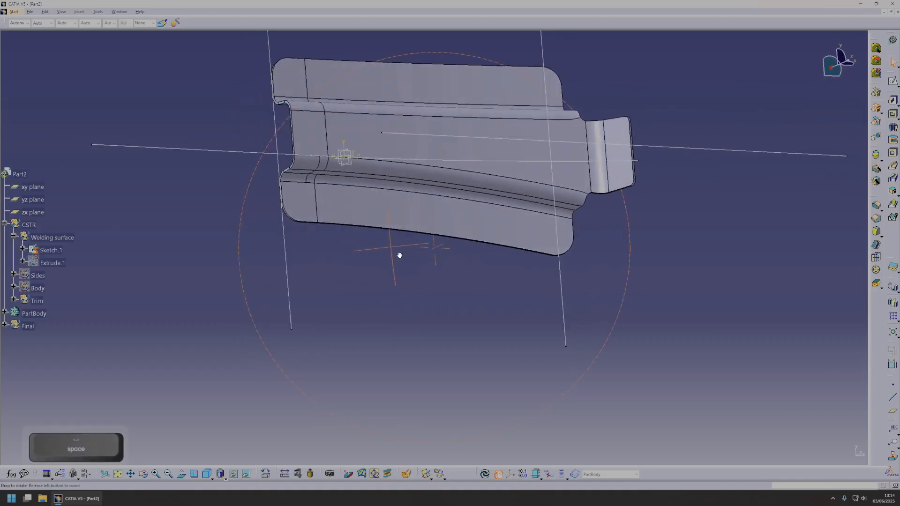
middle_click_drag(400, 255, 359, 126)
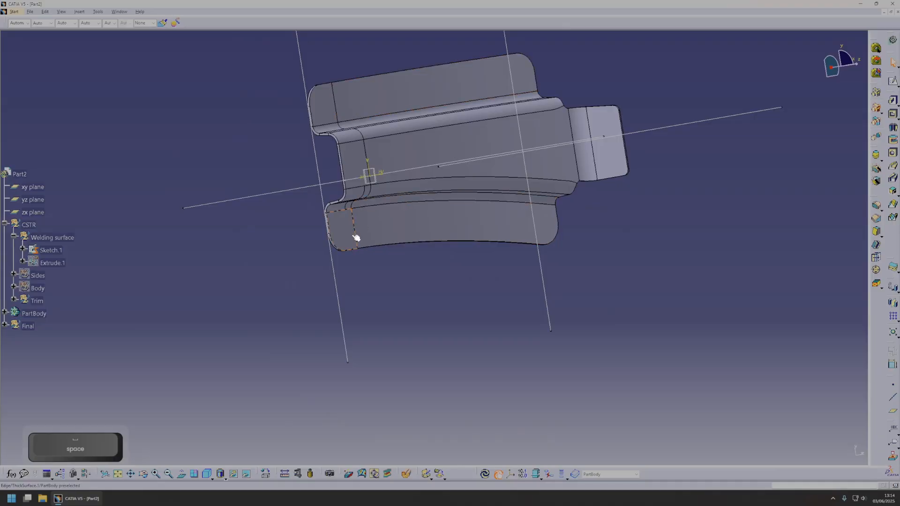
key("space")
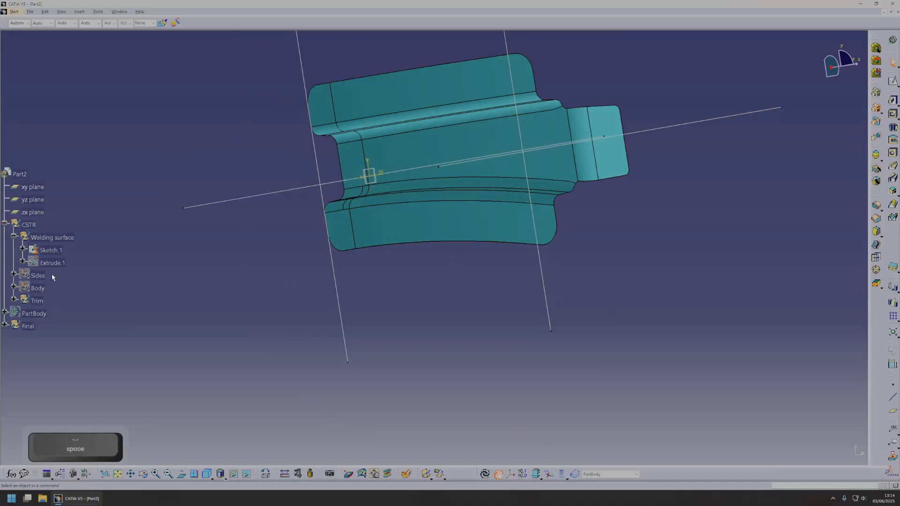
middle_click_drag(401, 297, 398, 255)
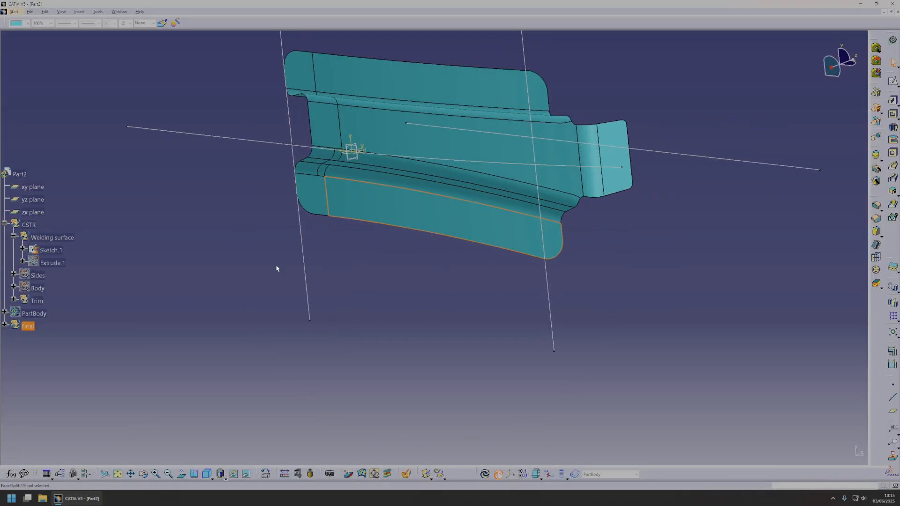
left_click(66, 263)
key("space")
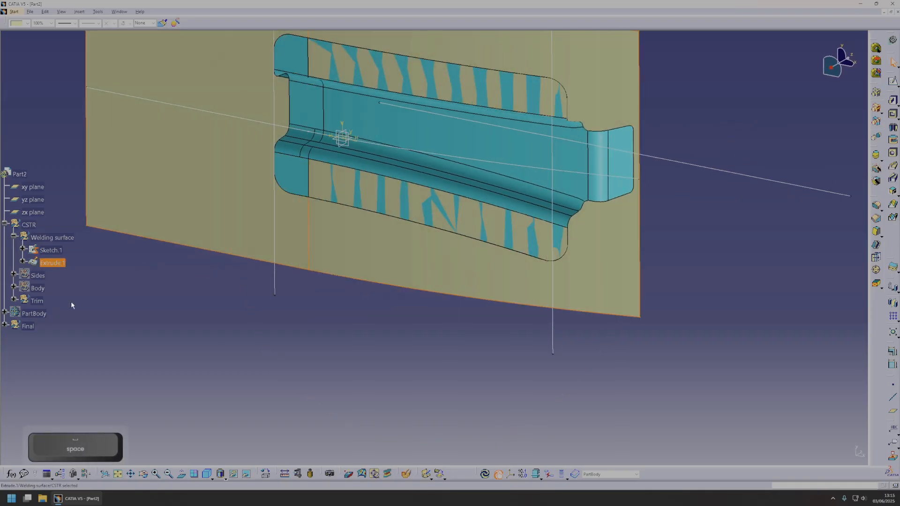
middle_click_drag(189, 281, 227, 305)
left_click(226, 263)
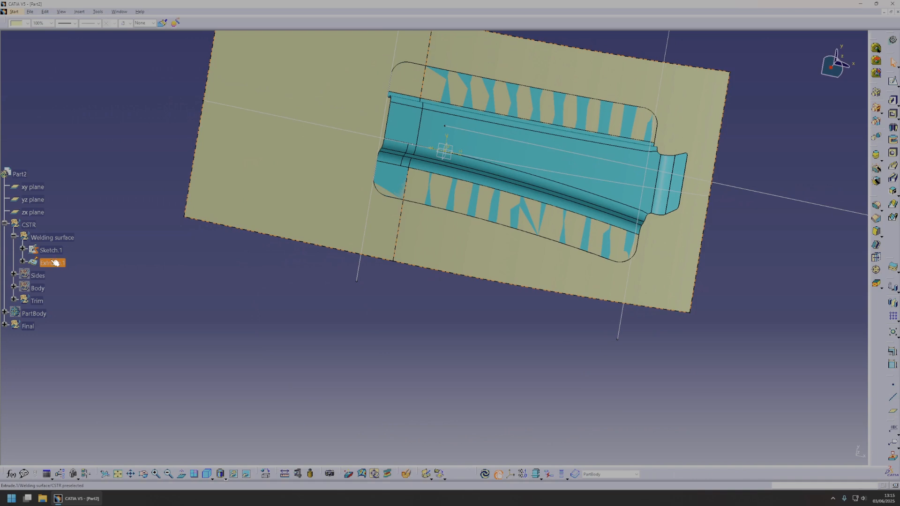
Step: Activate the Welding surface set and insert a geometrical set named "Depressions" inside it
left_click(45, 238)
right_click(61, 237)
left_click(94, 287)
left_click(79, 12)
left_click(101, 46)
left_click(74, 237)
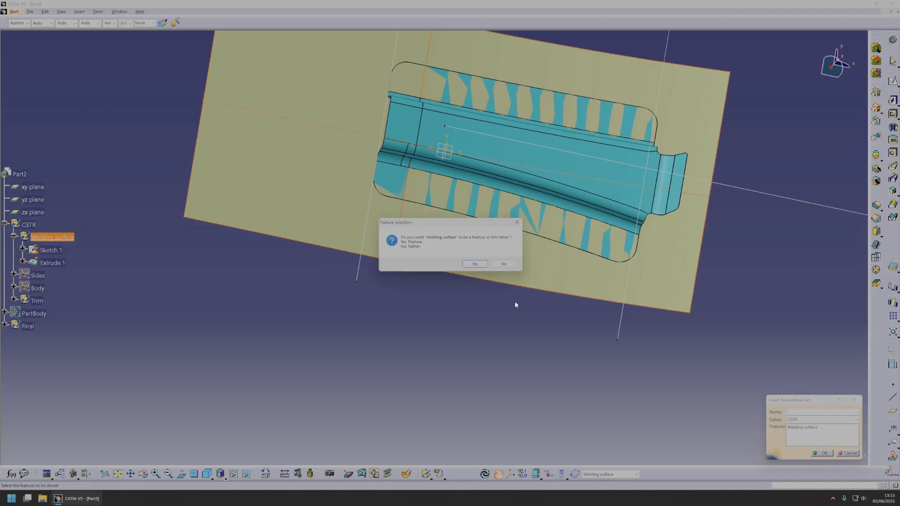
left_click(504, 264)
type("De")
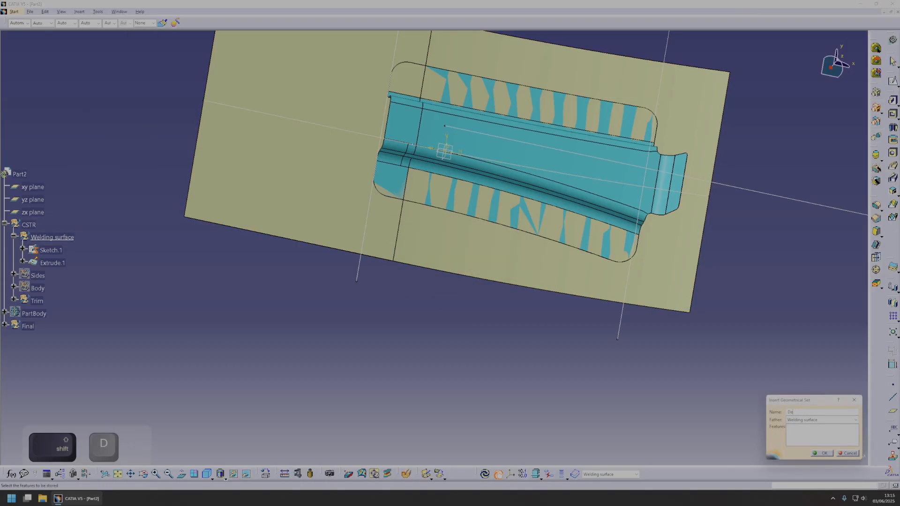
type("pressions")
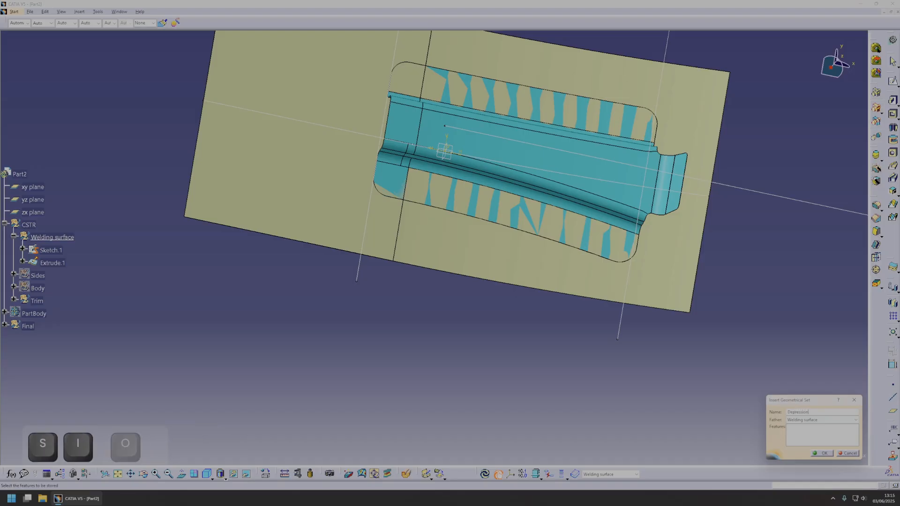
left_click(823, 453)
key("Escape")
Step: Show the Sides geometrical set and switch back to the Generative Shape Design workbench
left_click(32, 290)
key("space")
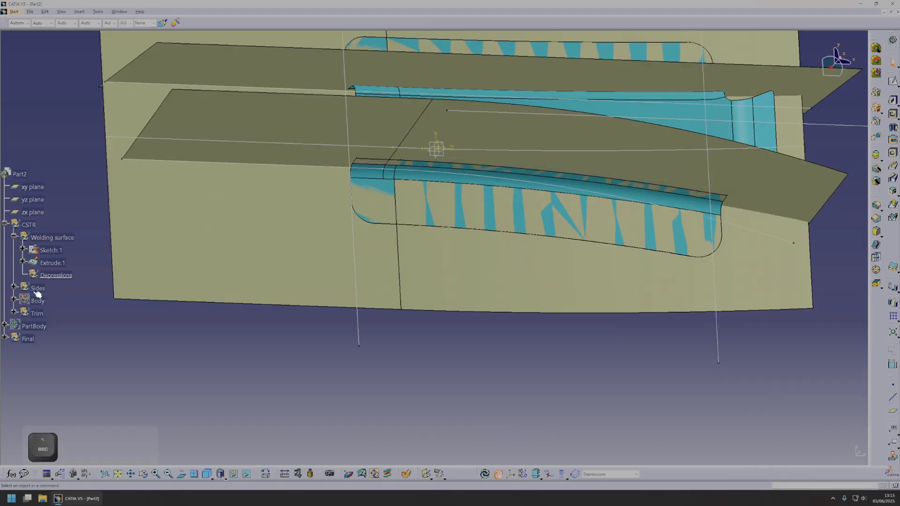
middle_click_drag(417, 173, 510, 336)
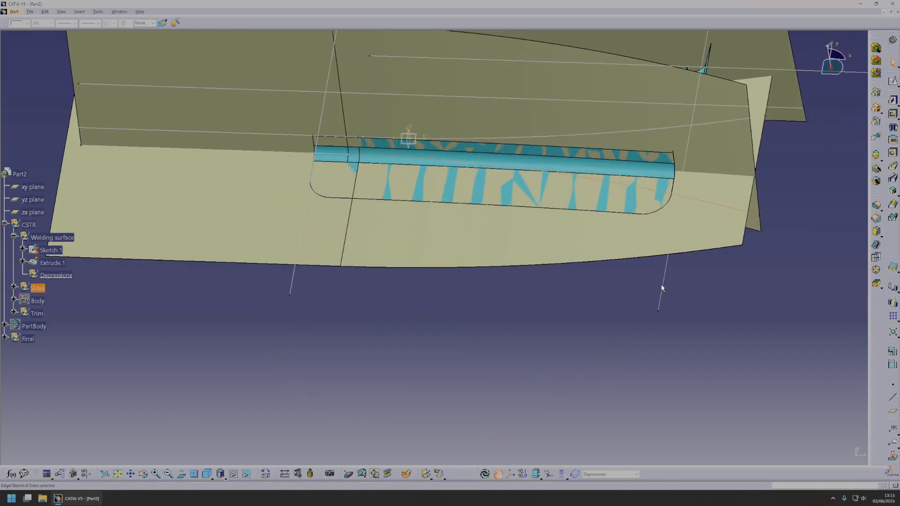
middle_click_drag(717, 150, 474, 243, "ctrl")
left_click(387, 163)
left_click(519, 356)
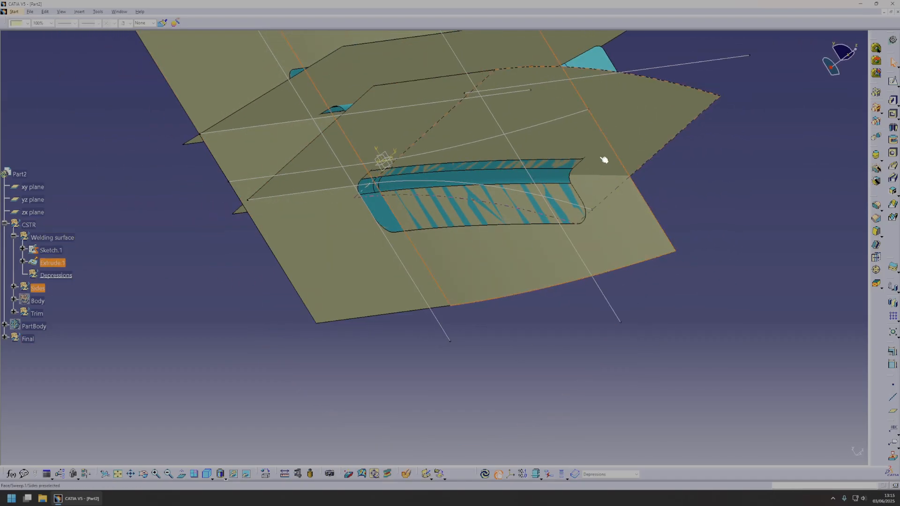
middle_click_drag(654, 128, 854, 75, "ctrl")
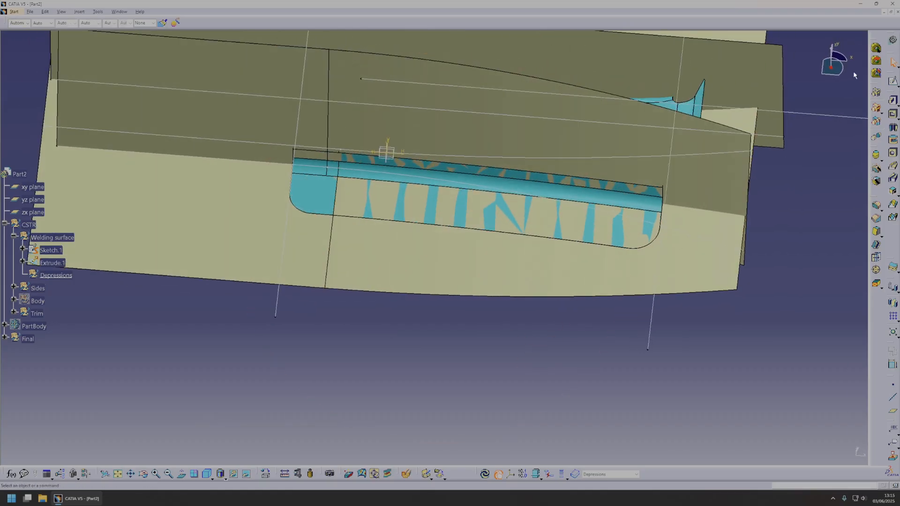
left_click(894, 42)
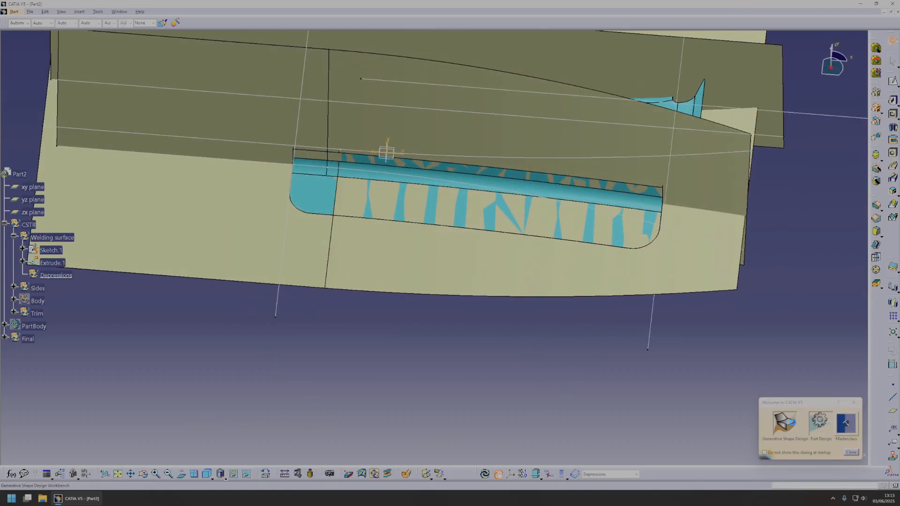
left_click(846, 423)
Step: Intersect the side surface Sweep.1 with the welding surface Extrude.1 in the Depressions set
middle_click_drag(584, 357, 667, 321, "ctrl")
middle_click_drag(496, 282, 479, 377, "ctrl")
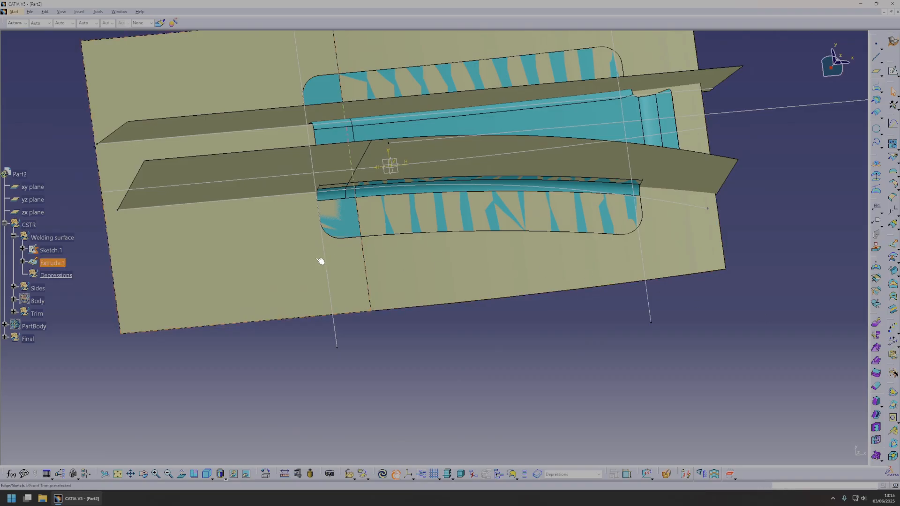
middle_click_drag(569, 311, 442, 206, "ctrl")
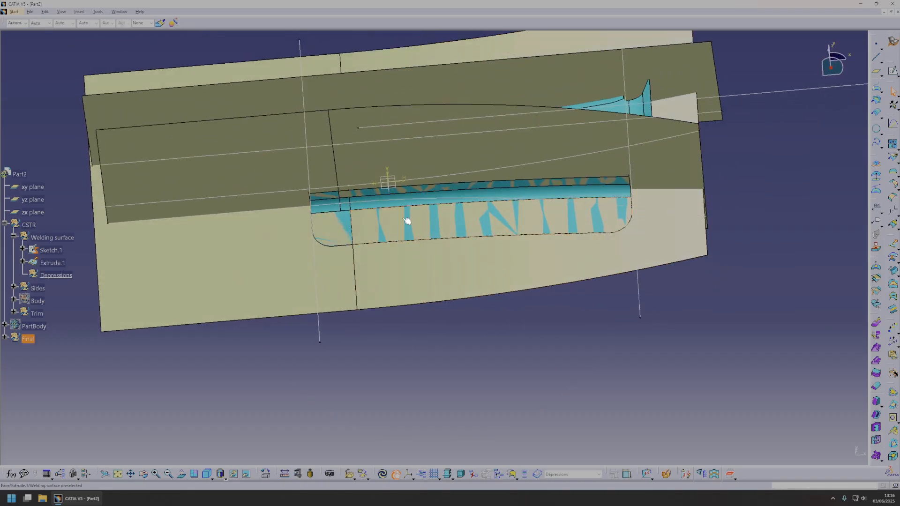
middle_click_drag(516, 367, 558, 327, "ctrl")
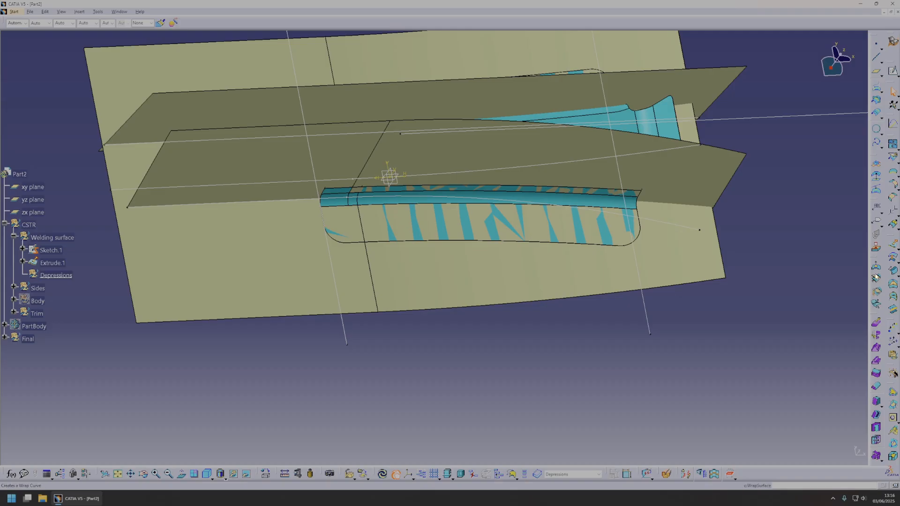
left_click(877, 104)
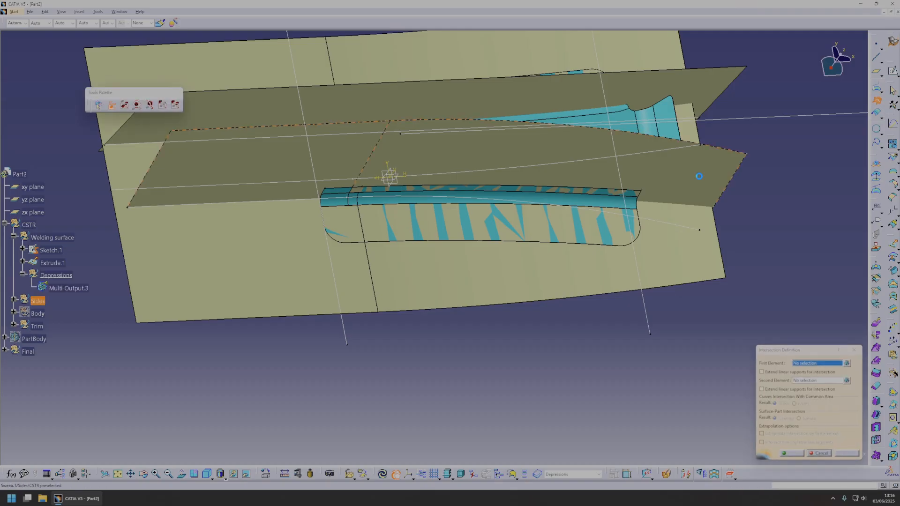
left_click(850, 452)
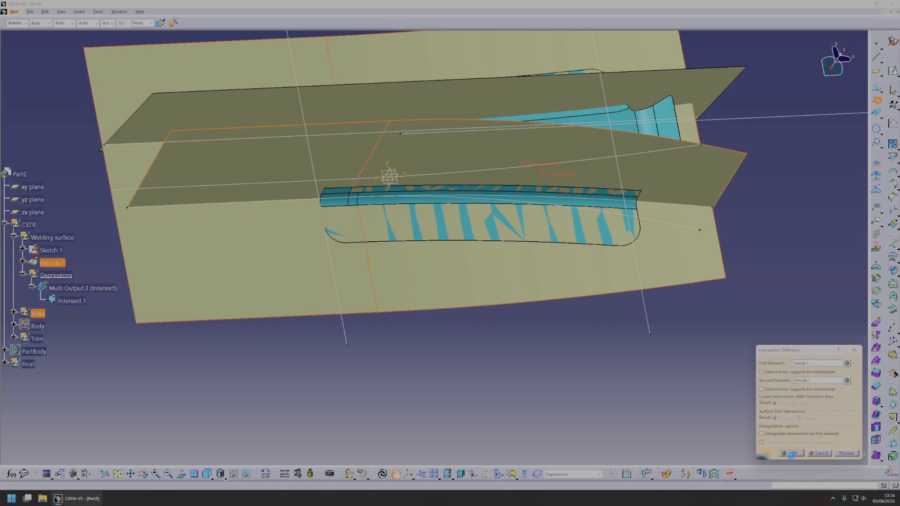
left_click(791, 453)
middle_click_drag(469, 342, 528, 257)
Step: Set the active work object to Extrude.1 in the Welding surface set
right_click(44, 263)
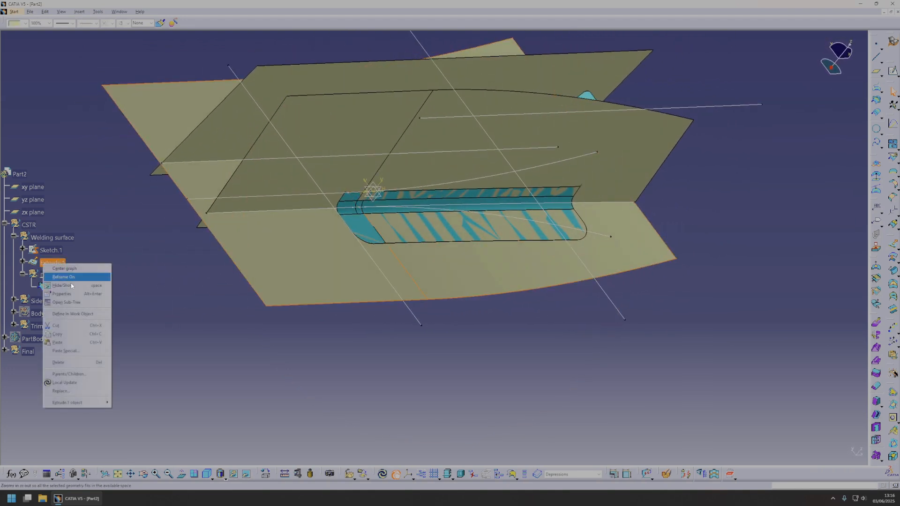
left_click(64, 314)
right_click(55, 263)
left_click(78, 313)
left_click(47, 260)
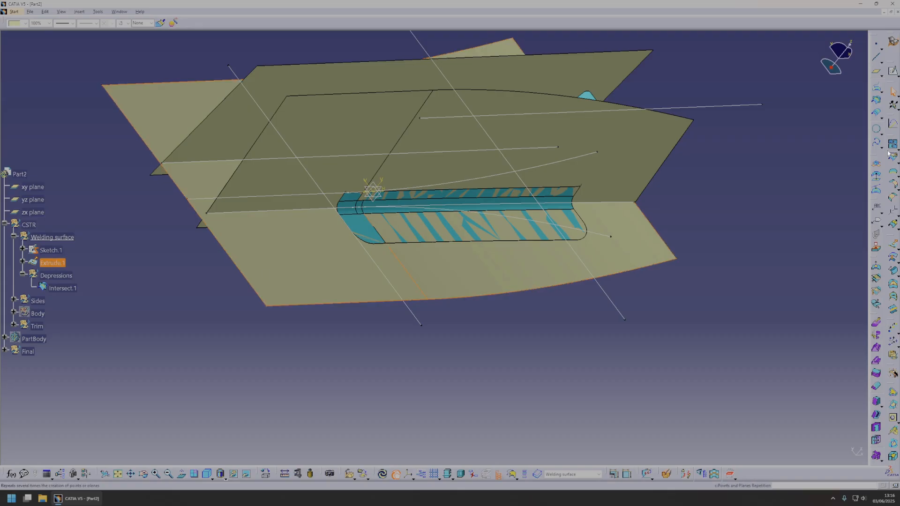
Step: Offset the welding surface Extrude.1 by 2 mm in the reversed direction and update the part
left_click(893, 256)
middle_click_drag(502, 263, 586, 261)
type("2mm")
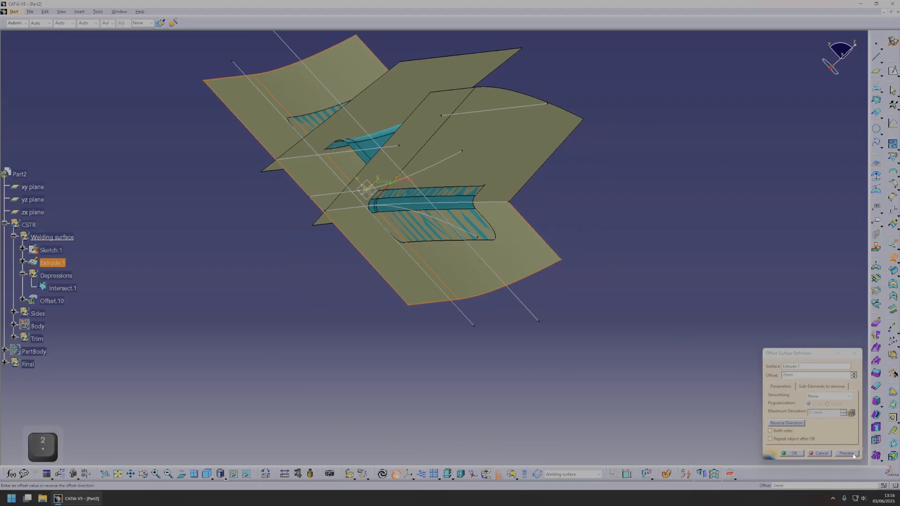
left_click(851, 453)
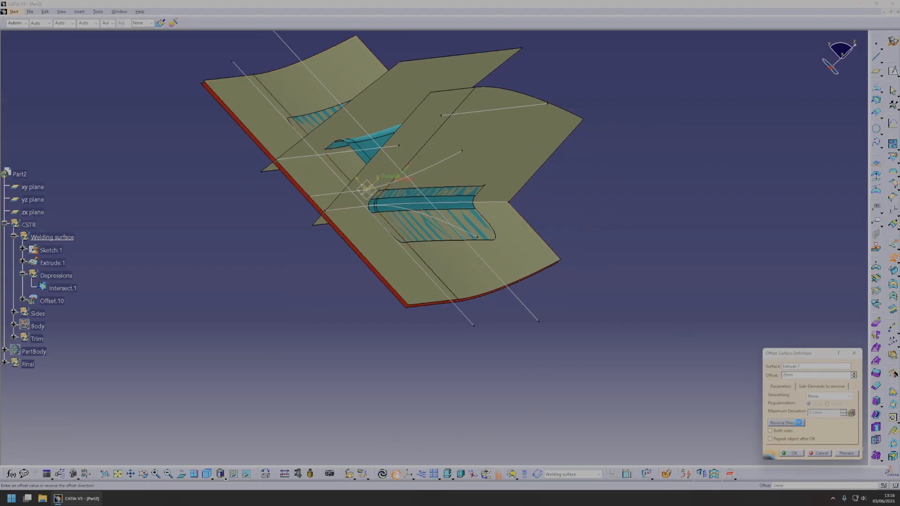
left_click(847, 453)
left_click(798, 454)
middle_click_drag(468, 357, 441, 486)
left_click(383, 475)
Step: Show the PartBody solid to compare it with the offset surface, and hide it again
middle_click_drag(381, 221, 480, 293)
left_click(38, 352)
key("space")
left_click(40, 353)
key("space")
middle_click_drag(412, 287, 462, 270)
Step: Edit the intersection in the Depressions set so that its second element is Extrude.1
double_click(513, 168)
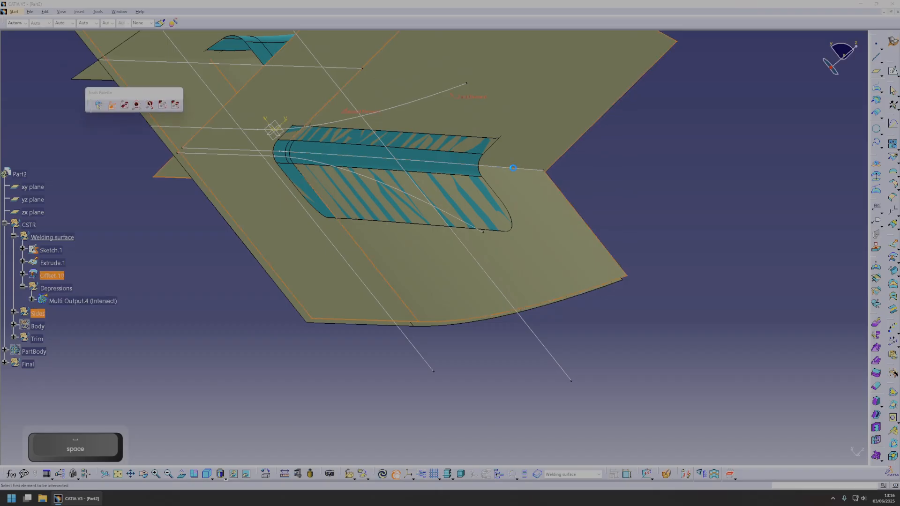
left_click(820, 381)
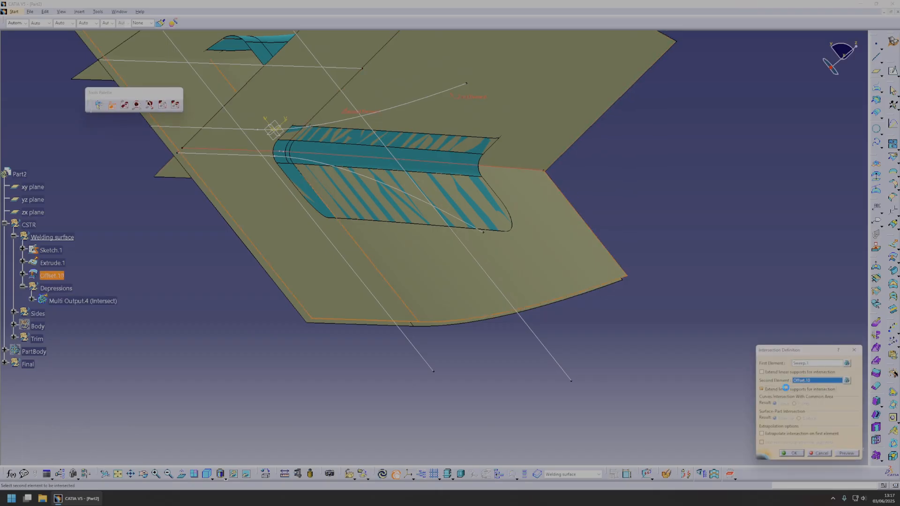
left_click(48, 264)
left_click(794, 453)
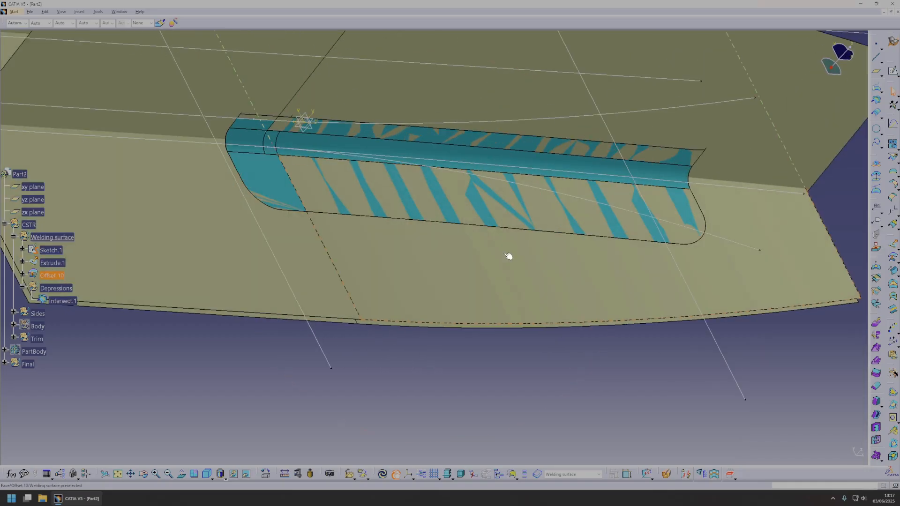
middle_click_drag(510, 255, 500, 340)
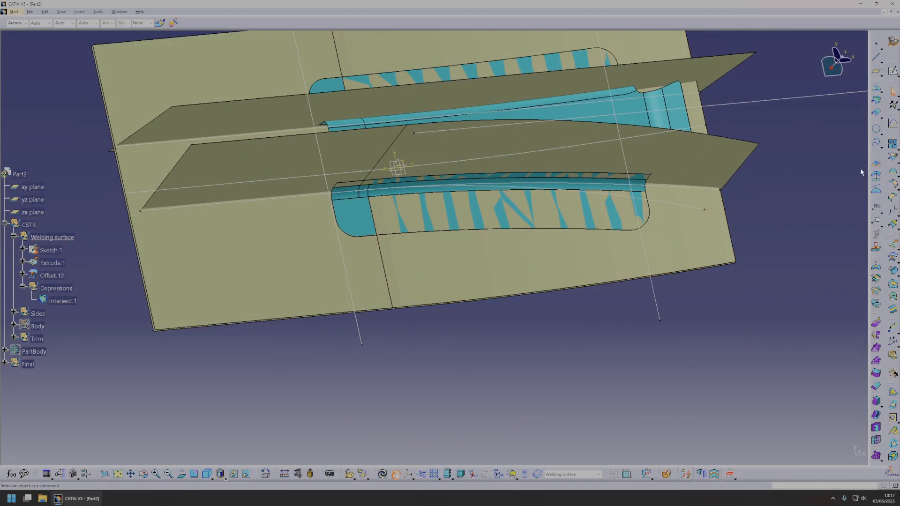
left_click(875, 101)
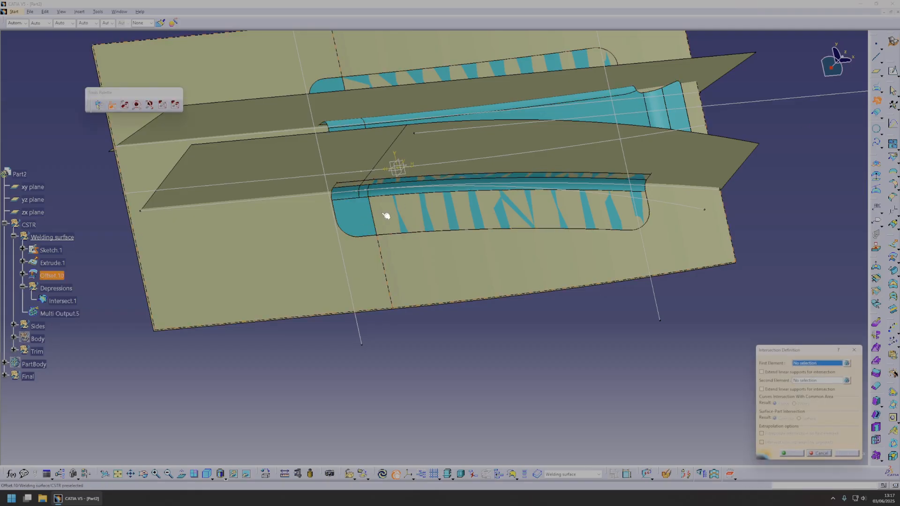
left_click(333, 212)
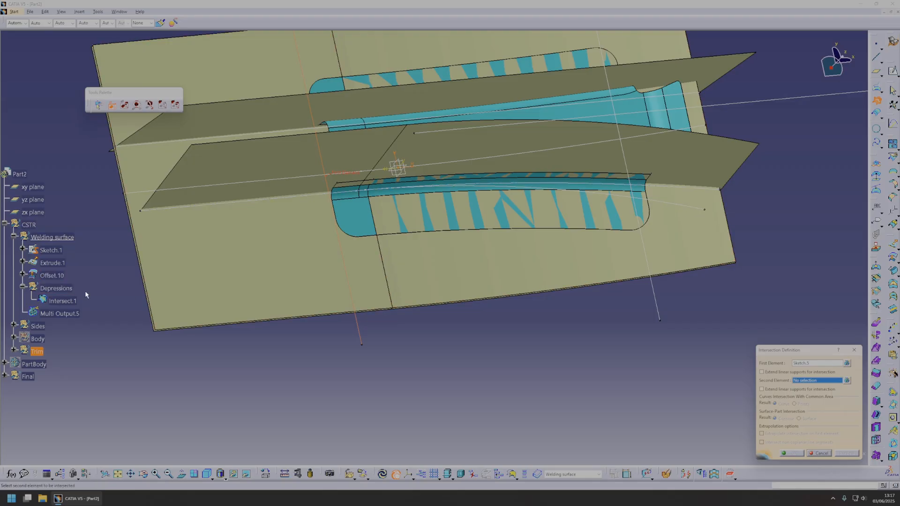
left_click(55, 263)
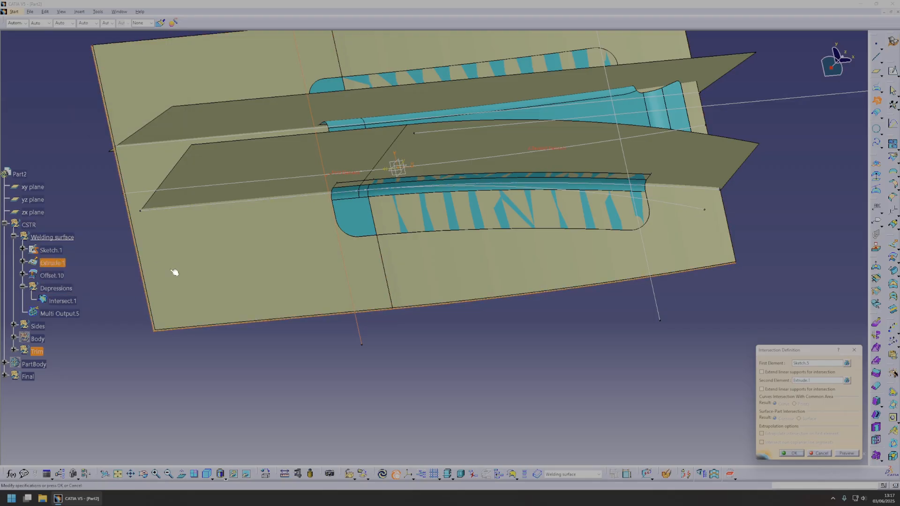
left_click(807, 380)
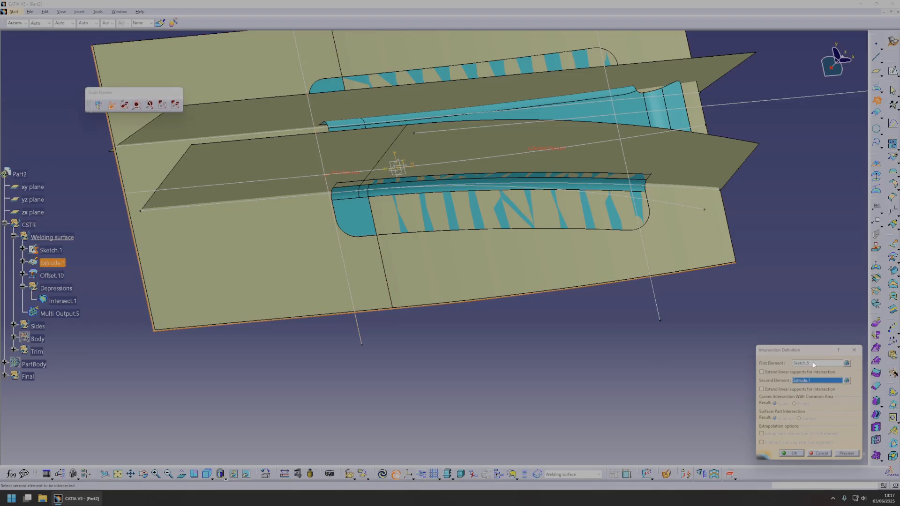
left_click(807, 364)
left_click(812, 380)
left_click(51, 277)
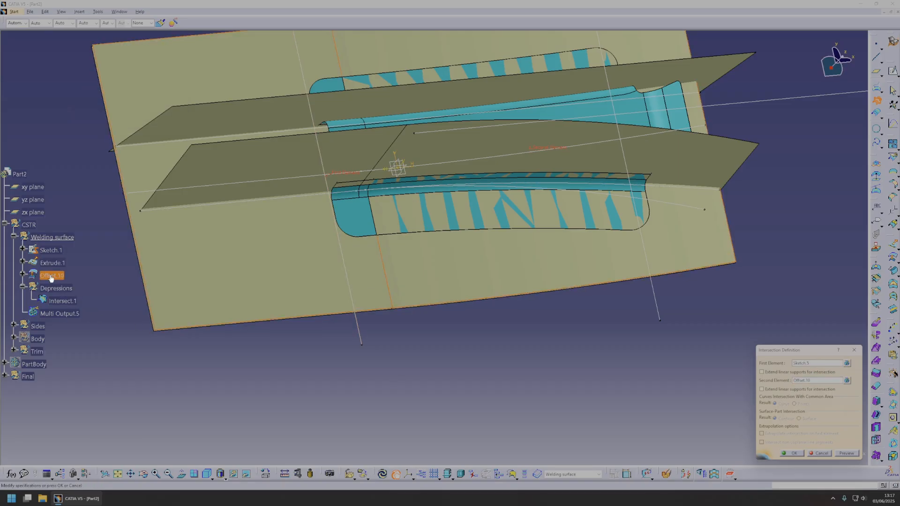
key("Escape")
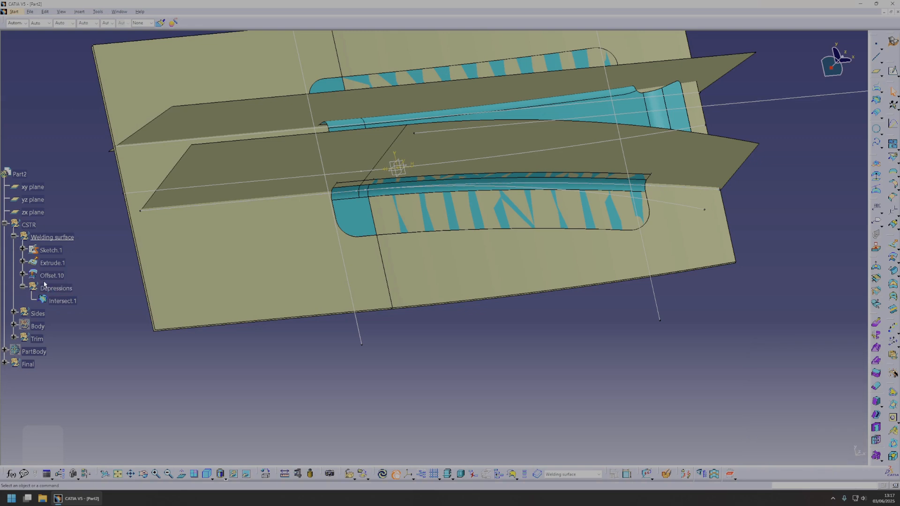
Step: Make the Depressions set the active work object and intersect the Trim sketch with the curve Intersect.1 in it
right_click(62, 287)
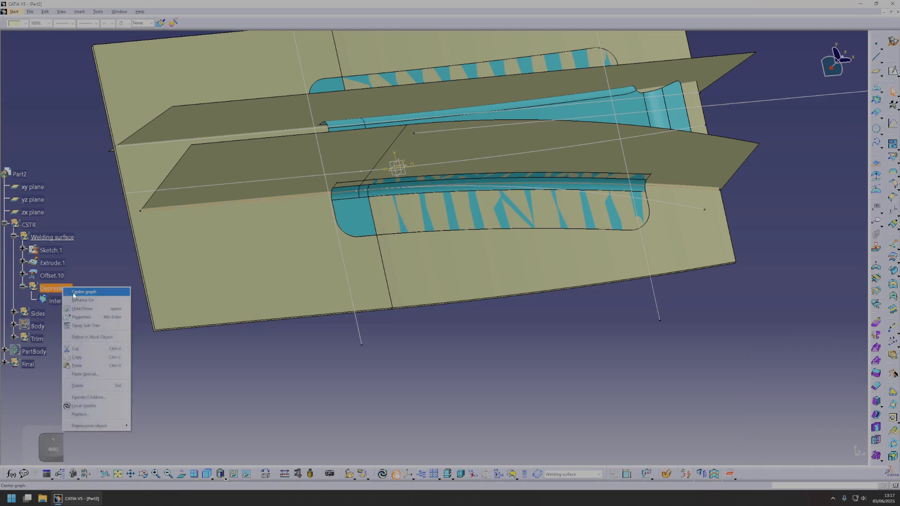
left_click(93, 338)
key("Escape")
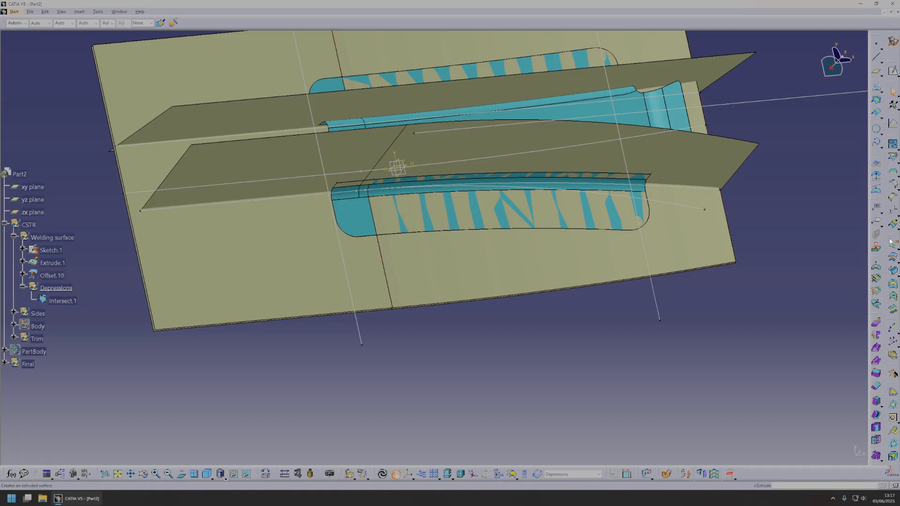
left_click(876, 100)
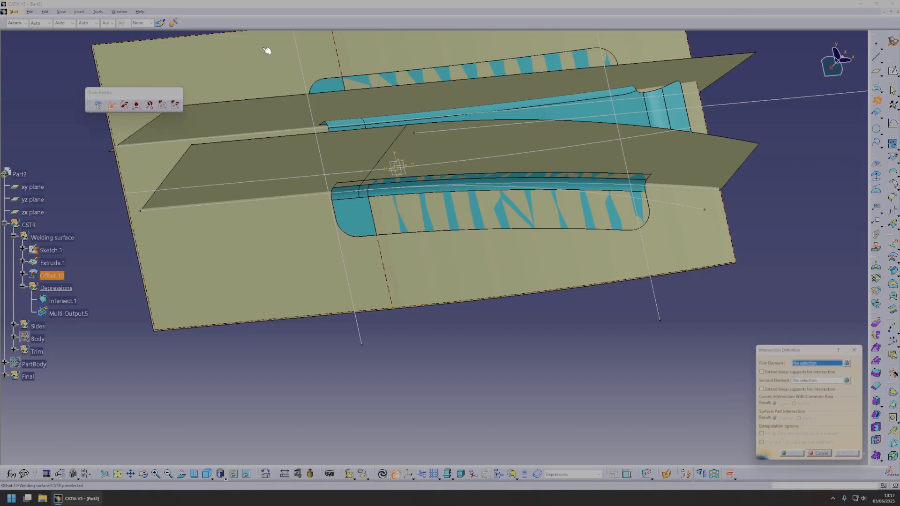
left_click(303, 58)
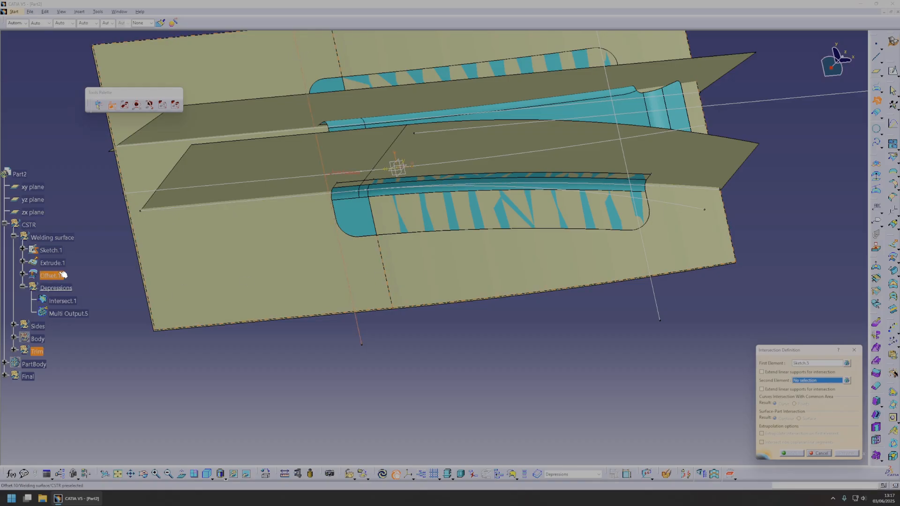
left_click(65, 303)
left_click(847, 452)
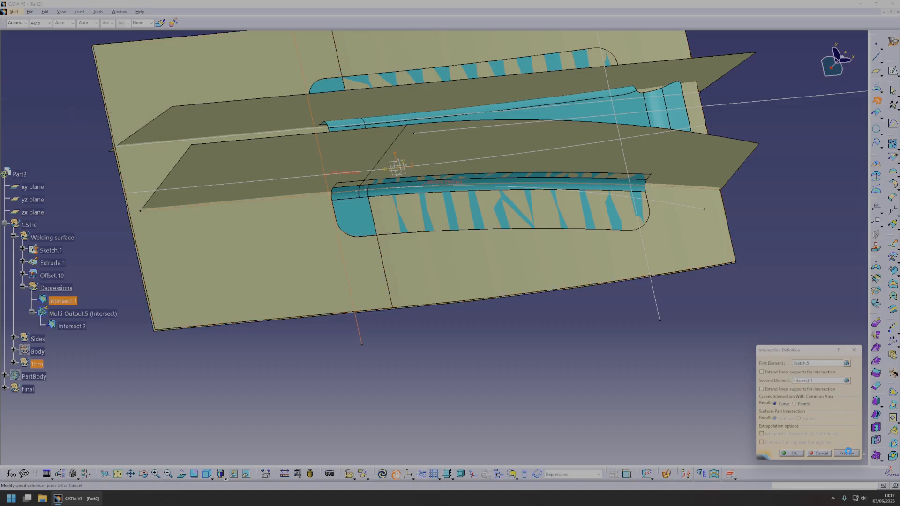
left_click(793, 452)
Step: Hide the offset surface Offset.10 in the Welding surface set
middle_click_drag(345, 201, 340, 177)
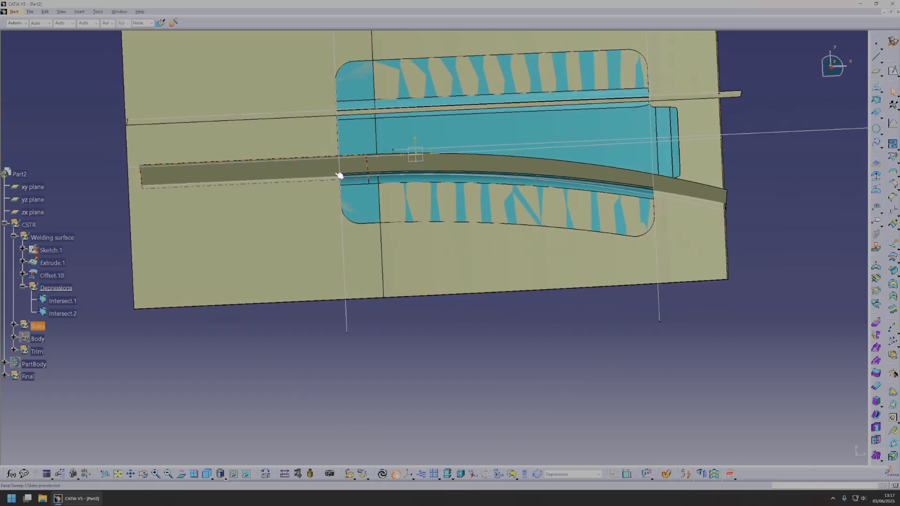
middle_click_drag(462, 297, 411, 260)
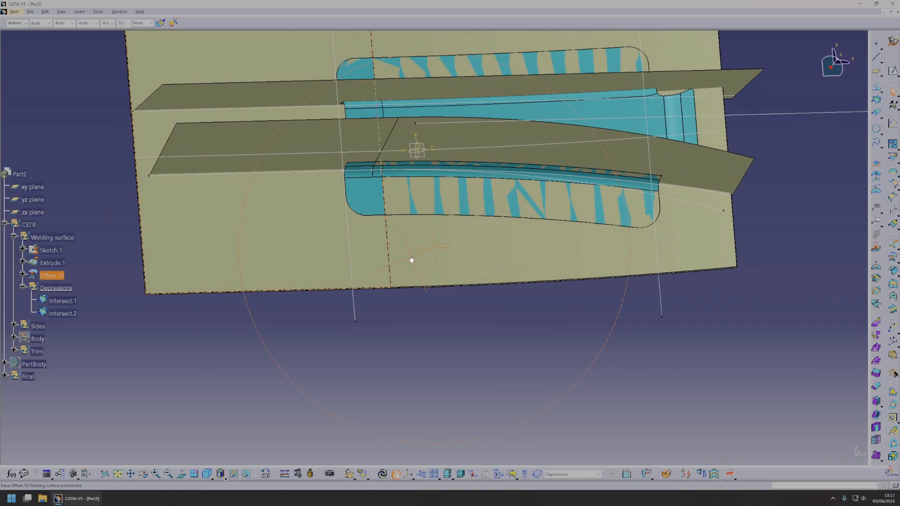
left_click(347, 173)
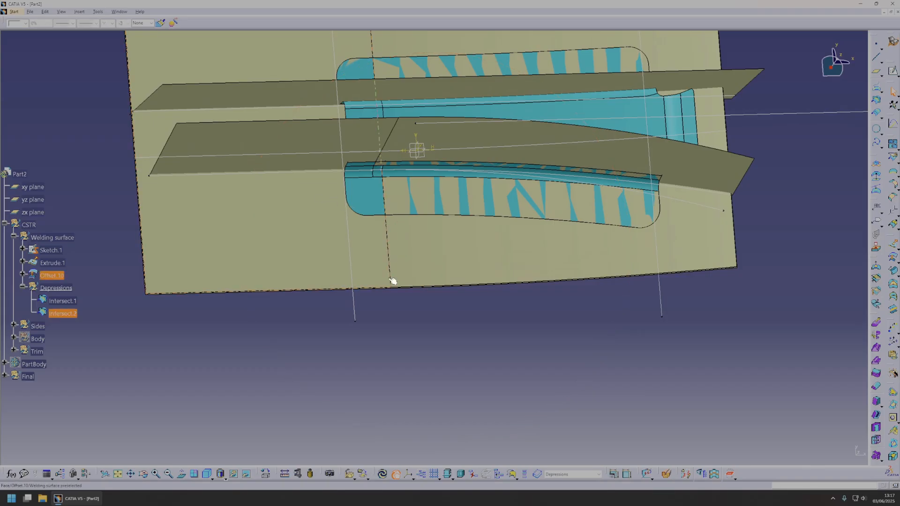
left_click(514, 328)
middle_click_drag(566, 234, 553, 197)
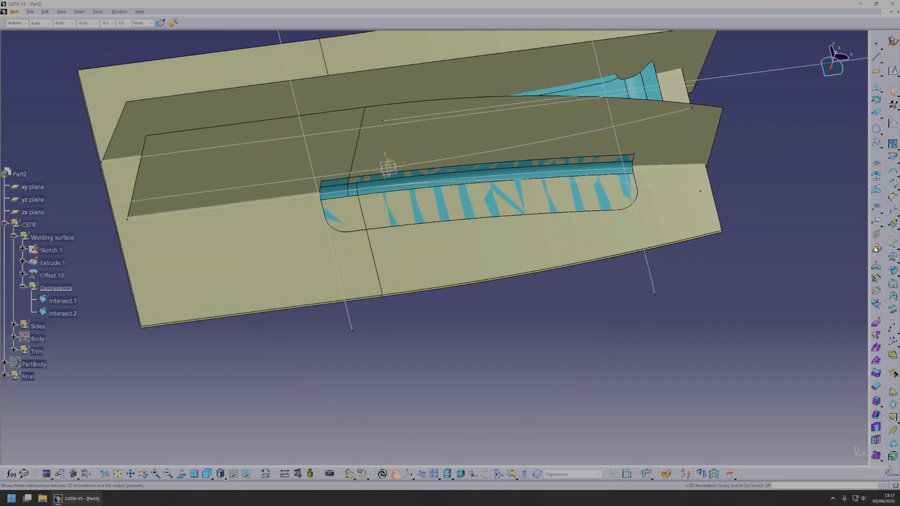
left_click(654, 171)
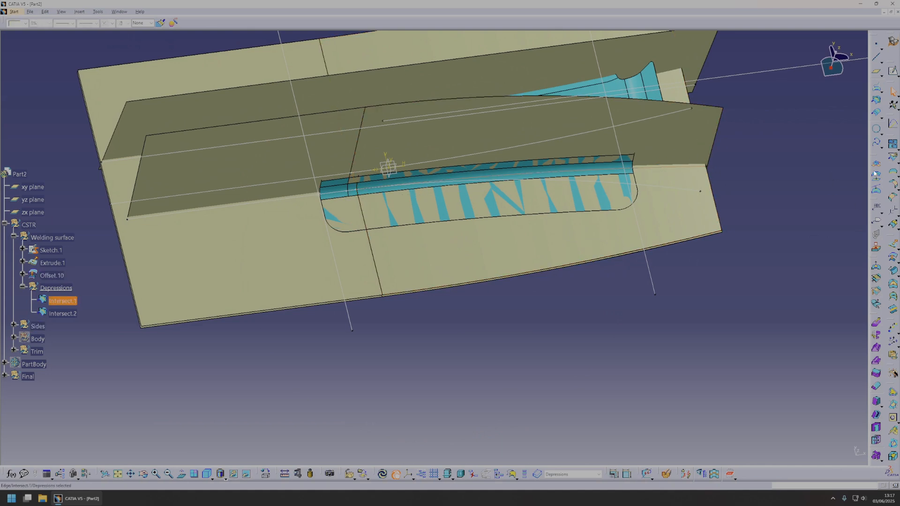
left_click(702, 180)
key("space")
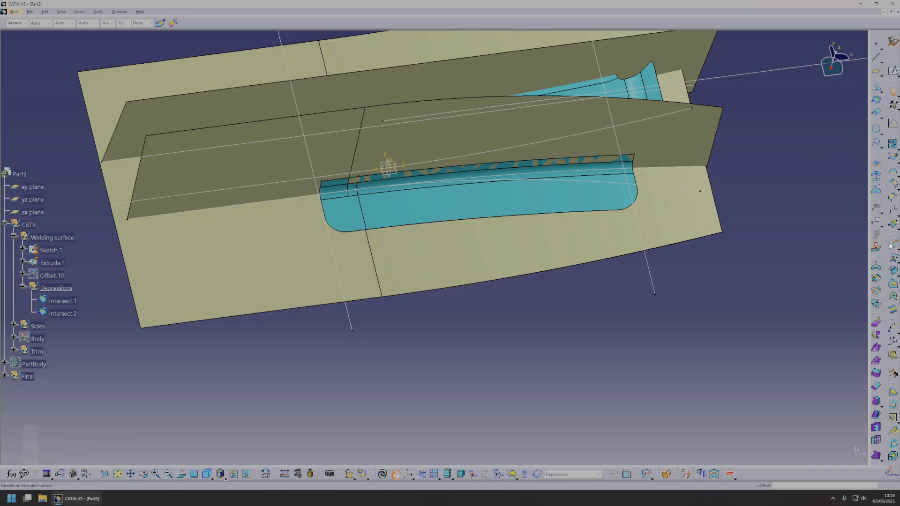
Step: Create a parallel curve of Intersect.1 on the support Extrude.1, offset 13 mm toward the outer edge of the bracket flange
left_click(878, 110)
left_click(692, 173)
left_click(661, 206)
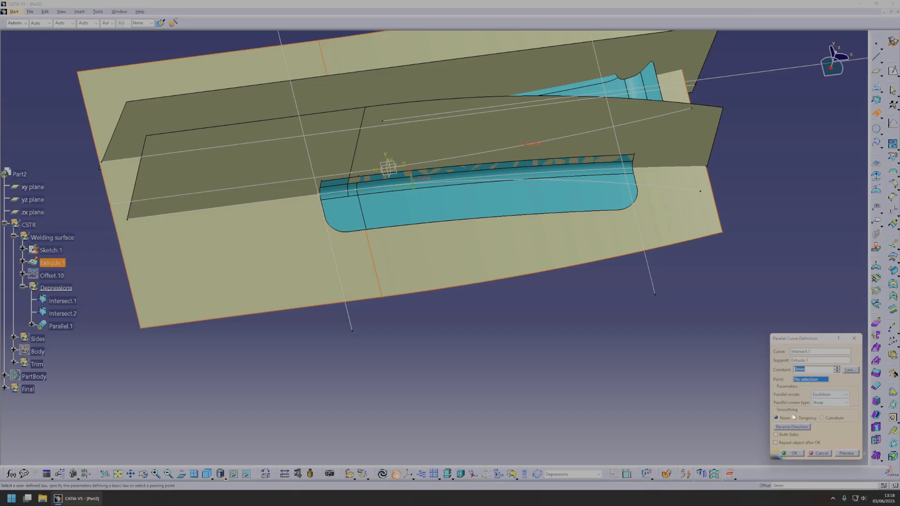
left_click_drag(414, 193, 417, 213)
type("13")
key("Return")
Step: Edit Intersect.2 so that its second element is the parallel curve Parallel.1
middle_click_drag(666, 326, 394, 260)
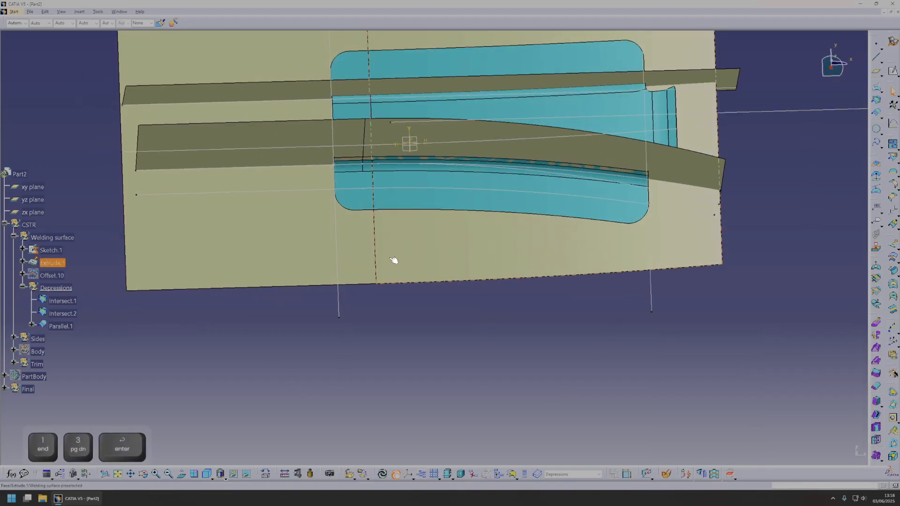
double_click(338, 169)
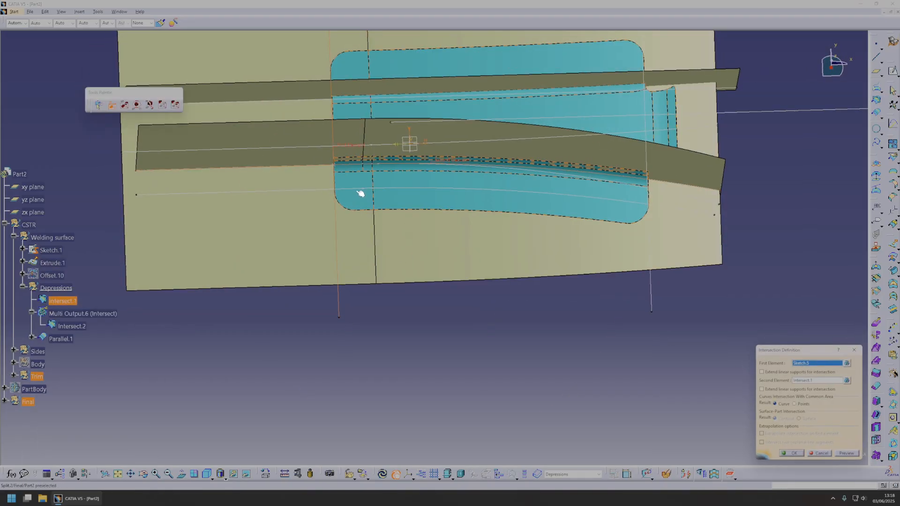
left_click(813, 381)
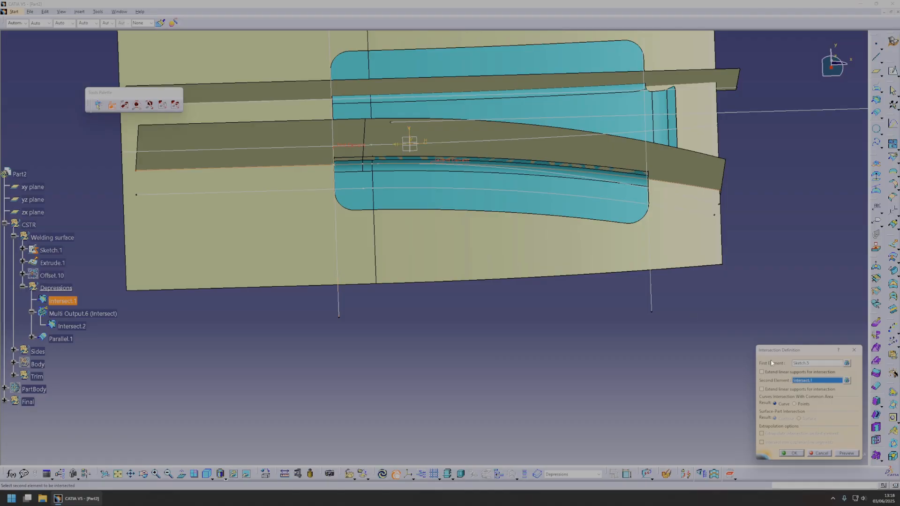
left_click(489, 194)
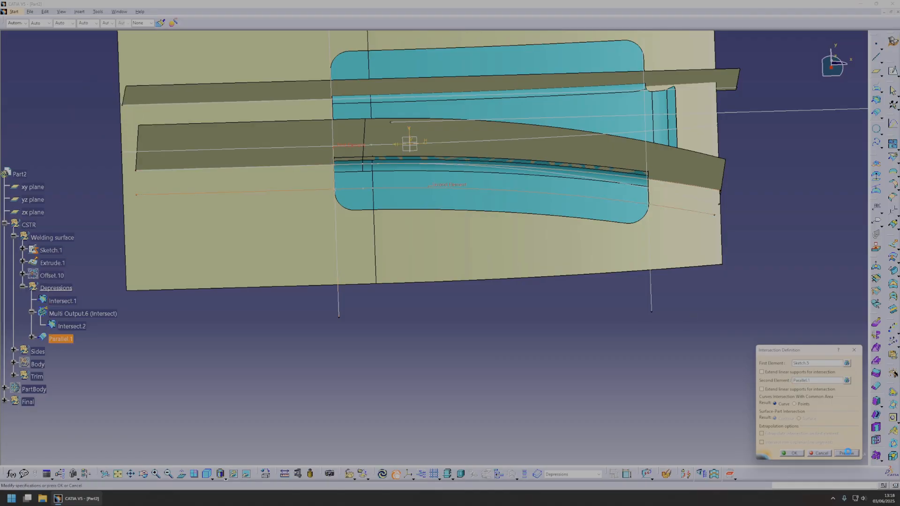
left_click(803, 454)
Step: Create a point on Parallel.1 at a distance of 15 mm along the curve from the reference point Intersect.2
left_click(876, 44)
left_click(339, 188)
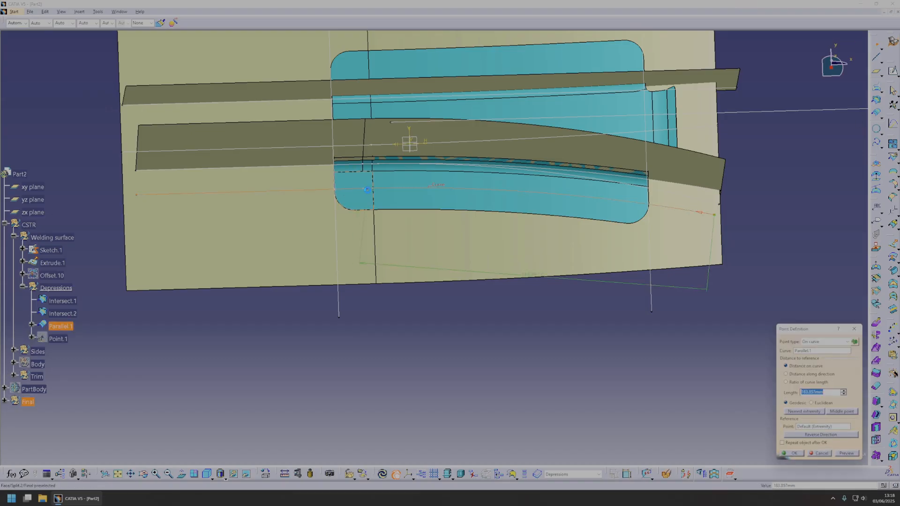
left_click(828, 427)
left_click(339, 191)
left_click(812, 433)
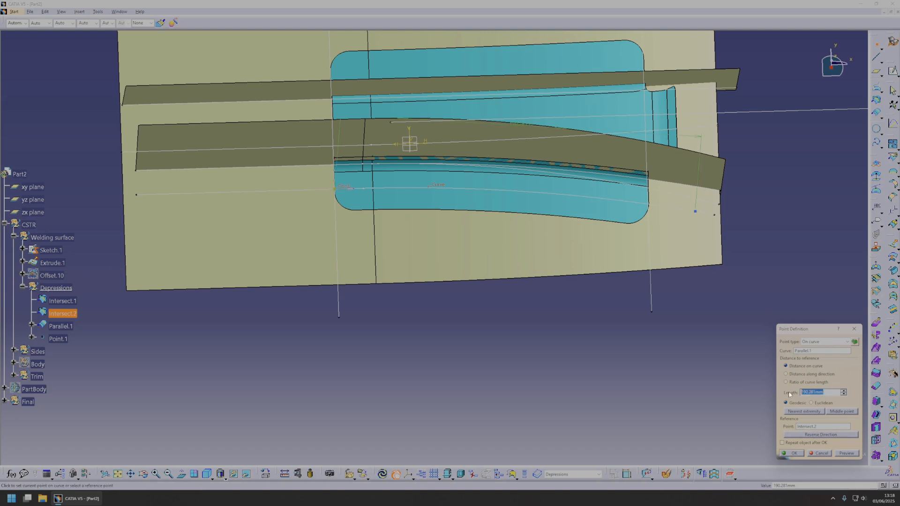
type("0")
key("Return")
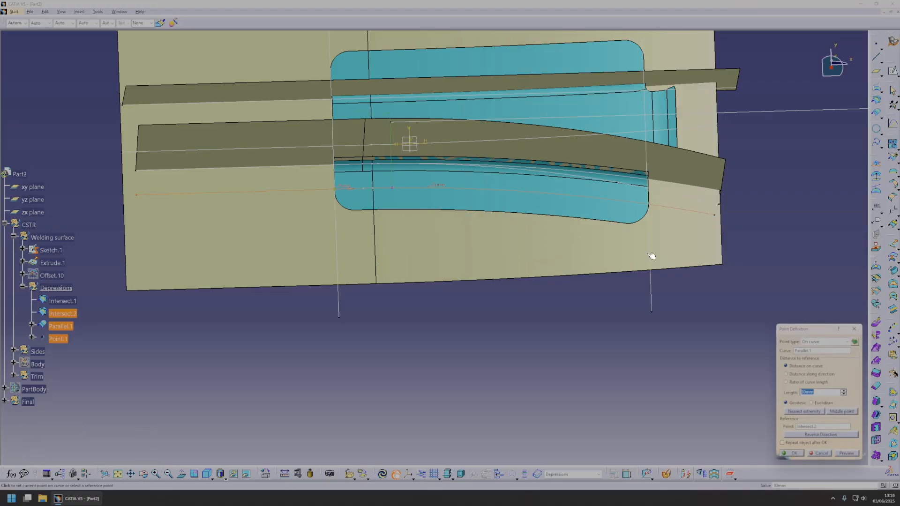
key("Return")
type("15")
key("Return")
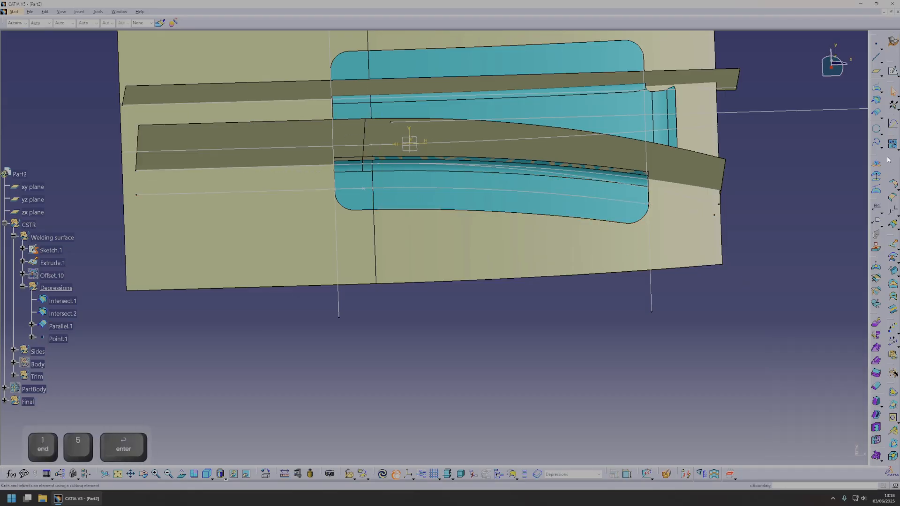
left_click(56, 339)
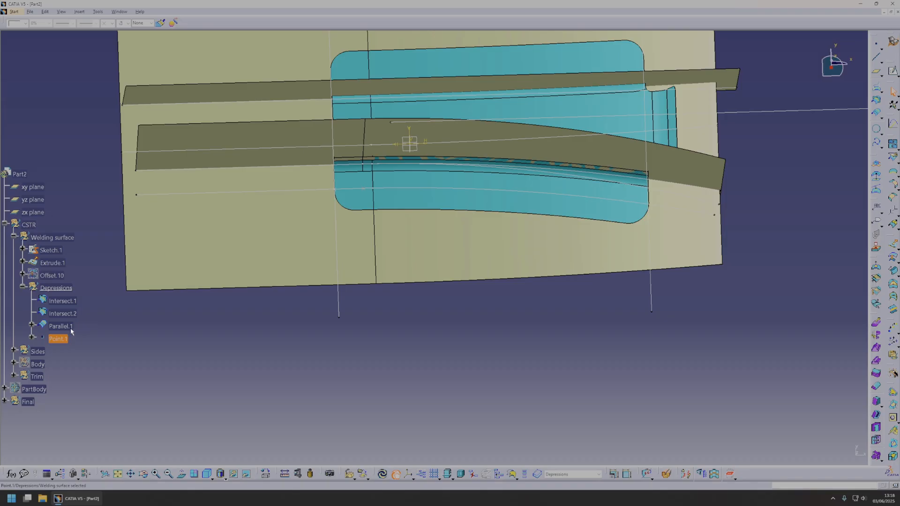
left_click(69, 288)
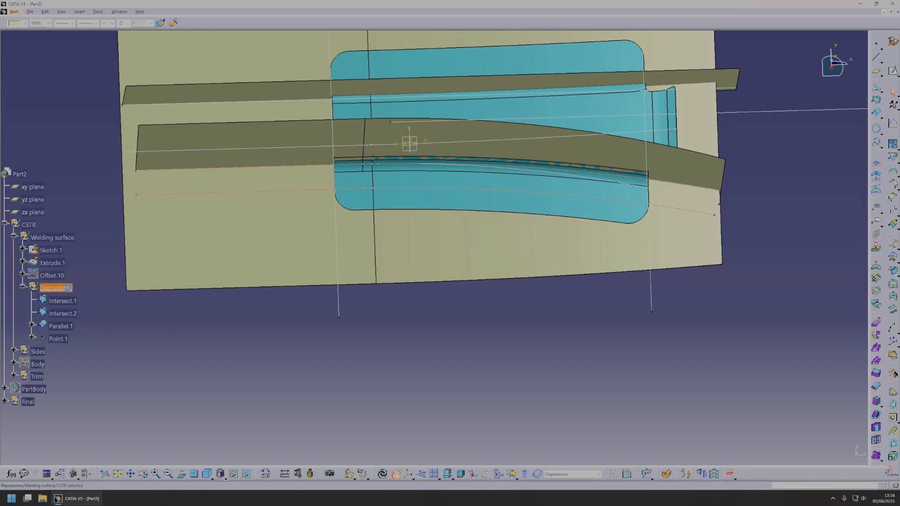
left_click(97, 13)
left_click(100, 45)
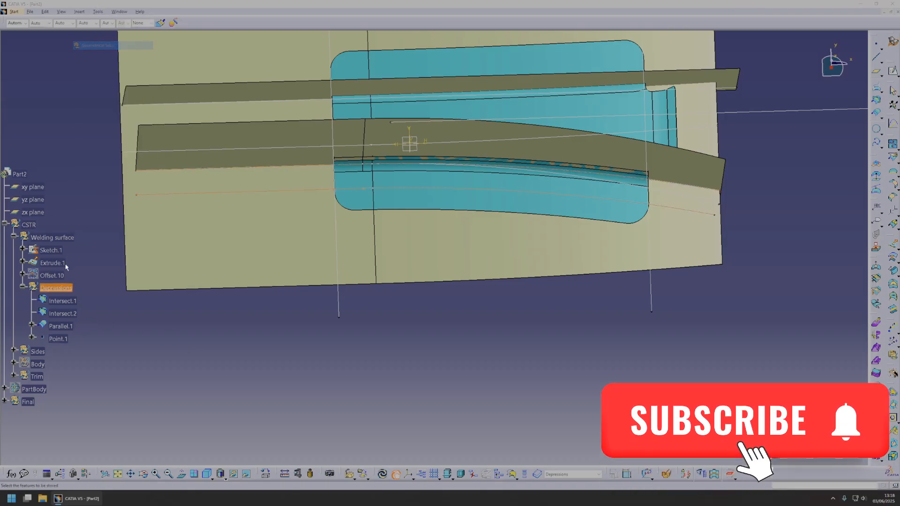
left_click(501, 264)
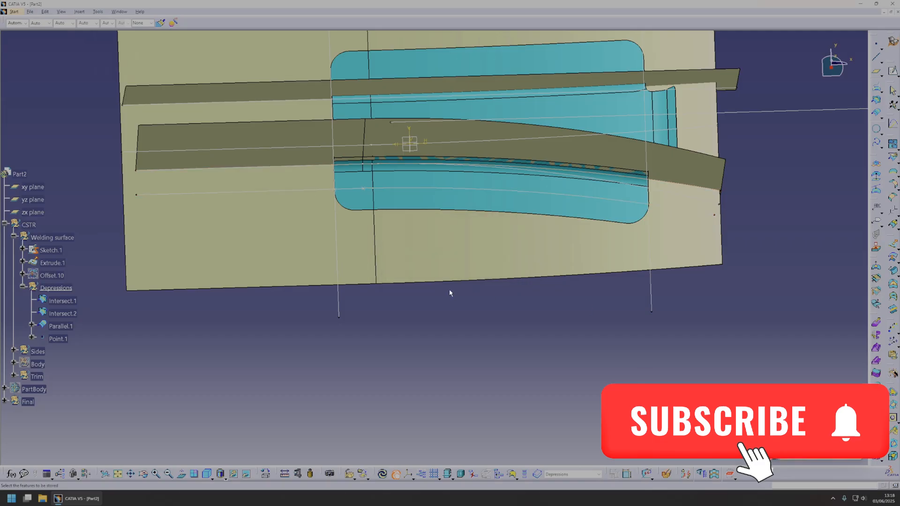
key("Escape")
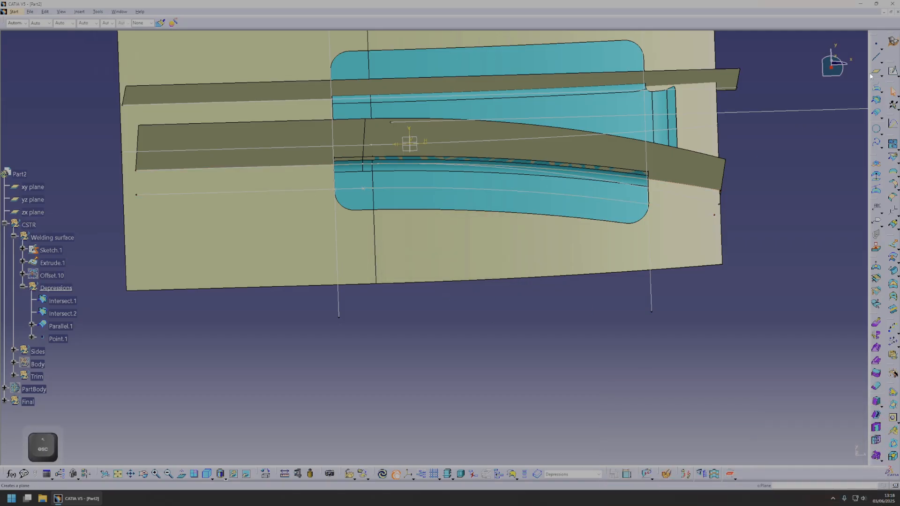
Step: Create a plane tangent to Extrude.1 at Point.1 and open a new sketch on that plane
left_click(874, 69)
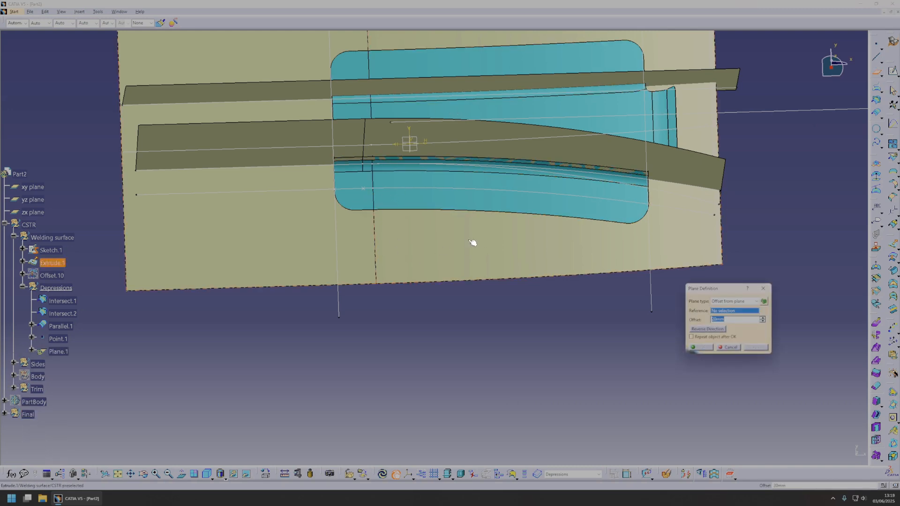
left_click(453, 239)
left_click(370, 192)
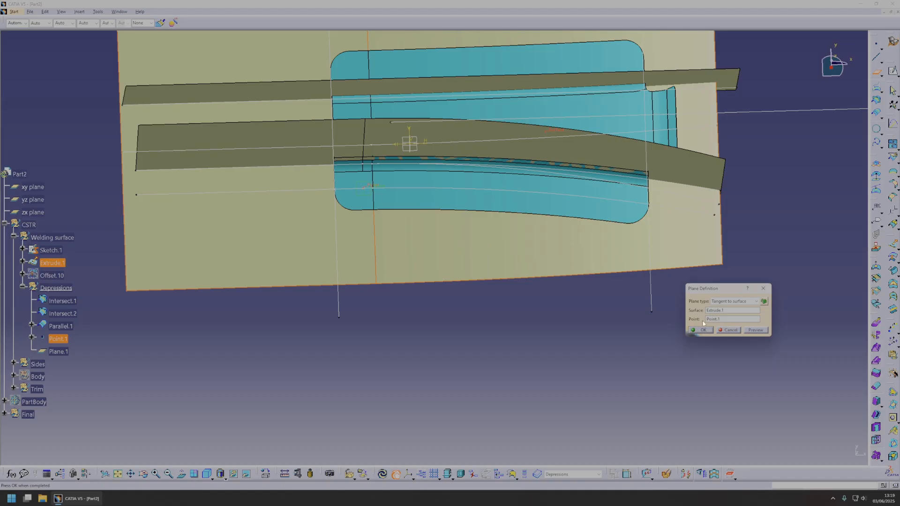
left_click(702, 330)
left_click(893, 71)
left_click(373, 178)
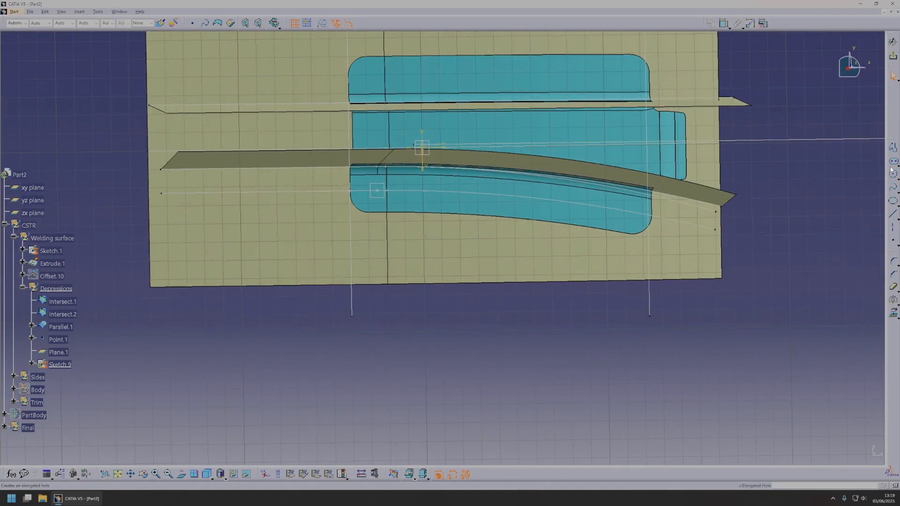
Step: Sketch an elongated hole running crosswise to the flange, near its outer edge and close to Point.1
left_click(376, 204)
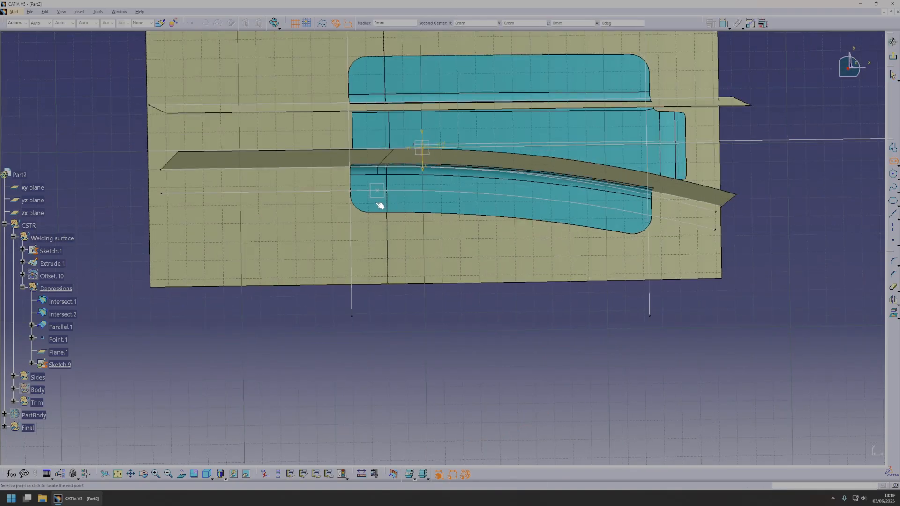
left_click(380, 248)
left_click(393, 212)
key("Escape")
mouse_move(394, 214)
left_mouse_down()
mouse_move(408, 234)
mouse_move(408, 227)
left_mouse_up()
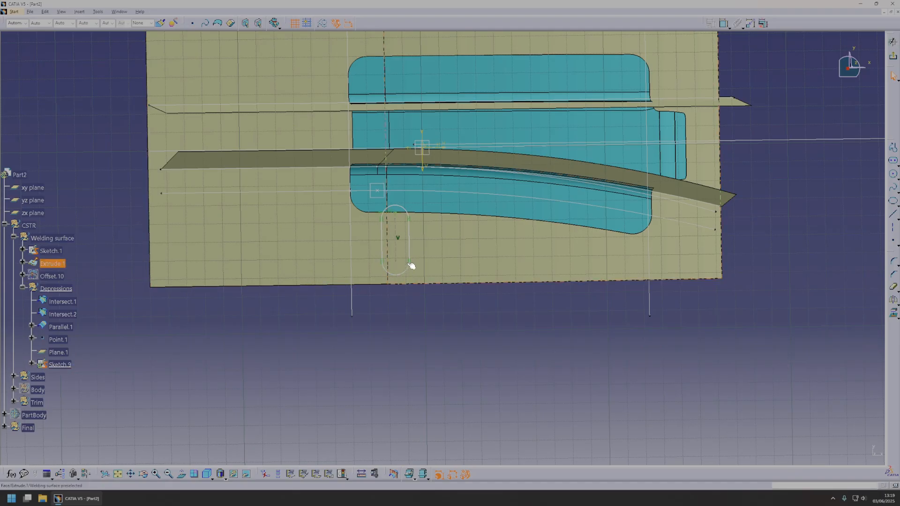
left_click(380, 274)
Step: Constrain the slot's inner arc centre to be coincident with Point.1
left_click(725, 27)
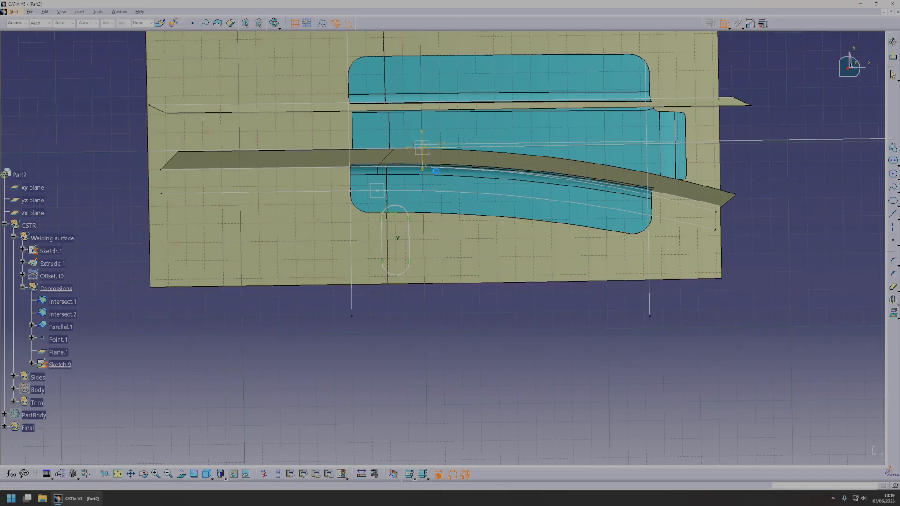
left_click(394, 221)
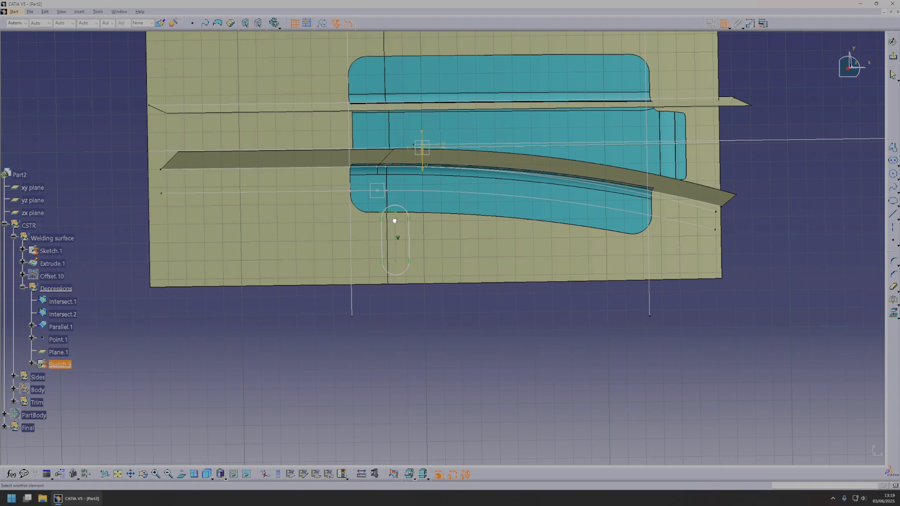
right_click(392, 193)
left_click(448, 237)
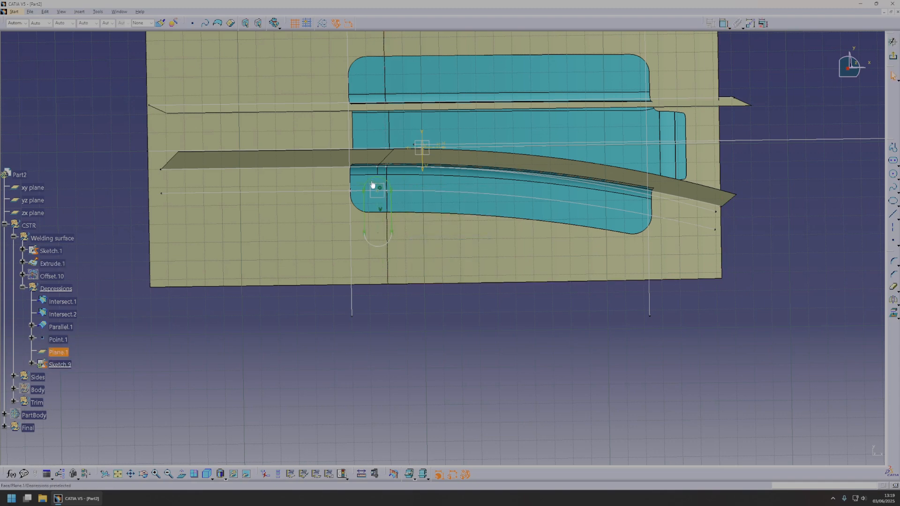
Step: Set the slot's radius constraint to half of 25 mm so that the slot is 25 mm wide
middle_click(371, 182)
middle_click_drag(412, 255, 433, 225, "ctrl")
double_click(448, 257)
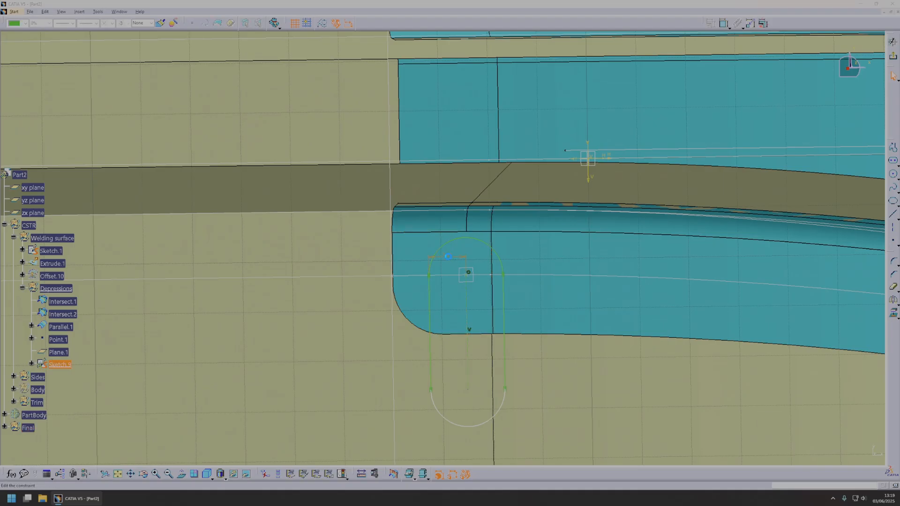
type("25/")
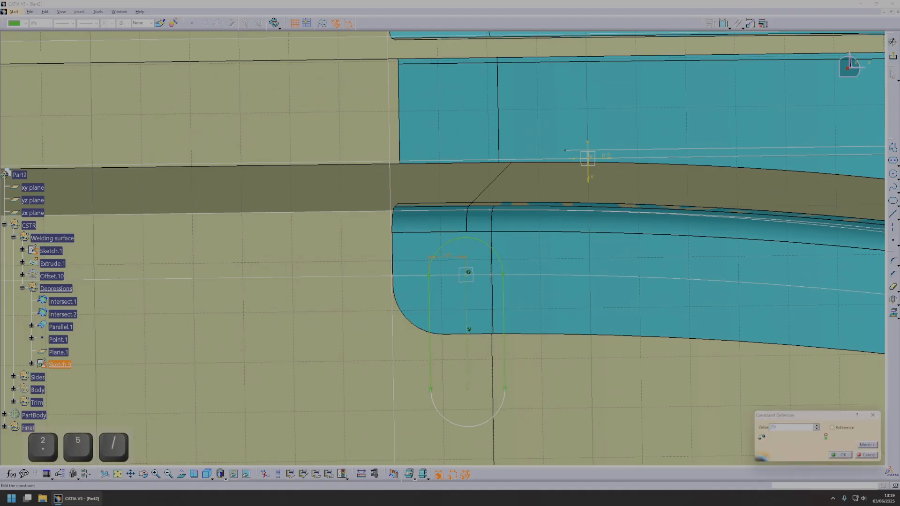
key("Return")
Step: Dimension the slot's straight side, set its length to 25 mm, and exit the sketch
mouse_move(482, 234)
middle_mouse_down()
mouse_move(490, 272)
mouse_move(457, 251)
mouse_move(494, 255)
mouse_move(451, 251)
mouse_move(524, 221)
mouse_move(595, 173)
mouse_move(512, 213)
mouse_move(388, 239)
mouse_move(301, 271)
mouse_move(211, 227)
mouse_move(458, 257)
mouse_move(543, 279)
mouse_move(519, 277)
middle_mouse_up()
mouse_move(466, 283)
middle_mouse_down()
mouse_move(361, 305)
mouse_move(392, 315)
mouse_move(428, 213)
middle_mouse_up()
middle_click_drag(487, 247, 446, 283)
left_click(724, 24)
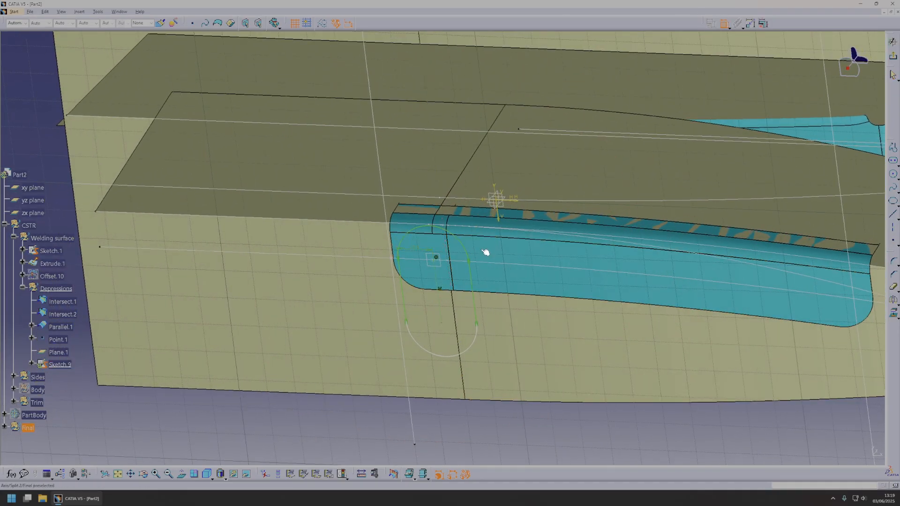
double_click(428, 421)
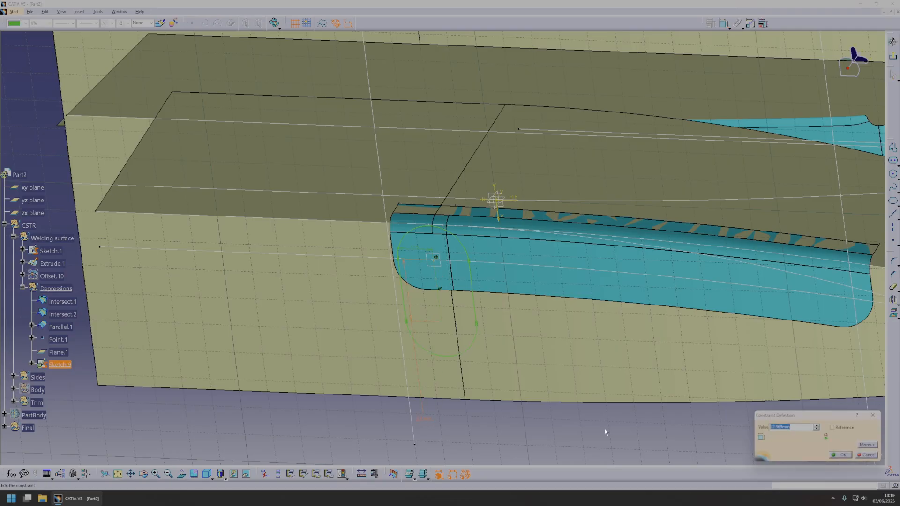
type("25")
key("Return")
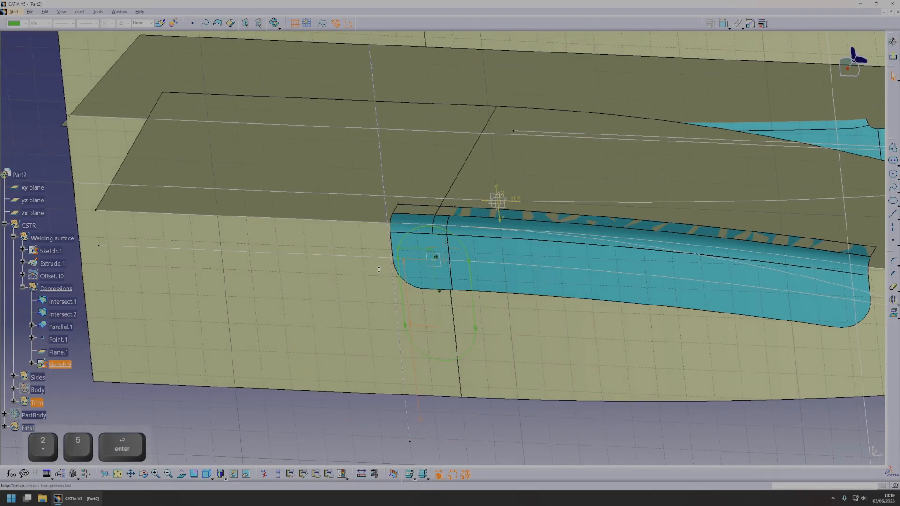
middle_click_drag(384, 263, 416, 293)
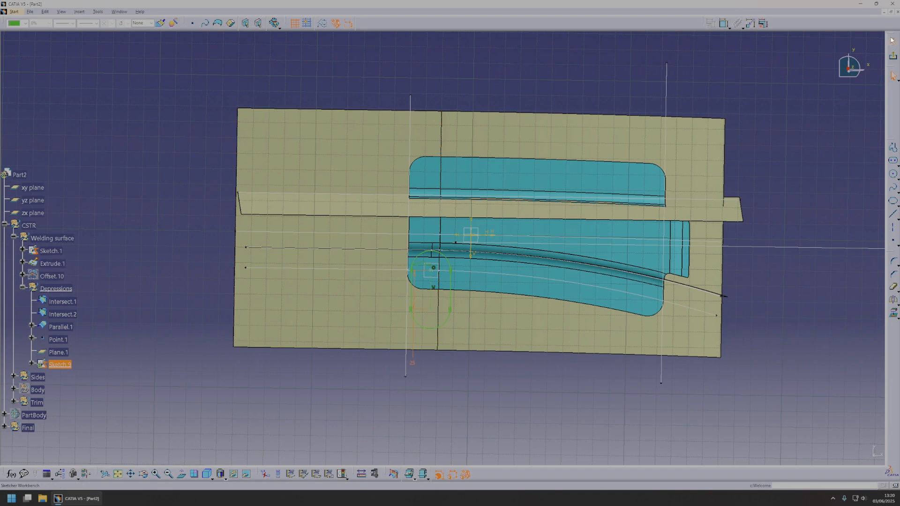
left_click(894, 58)
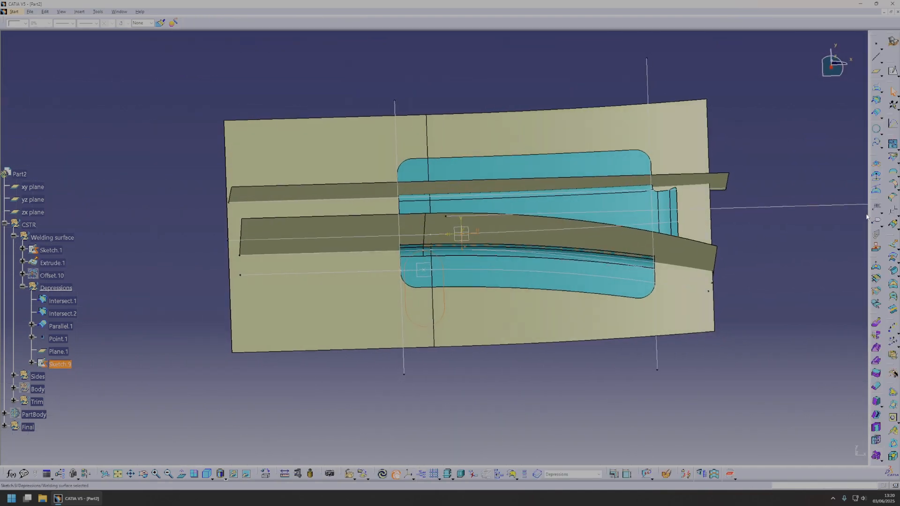
Step: Define a swept surface with draft direction, using Sketch.9 as guide curve and Z Component as draft direction, and preview it
left_click(889, 271)
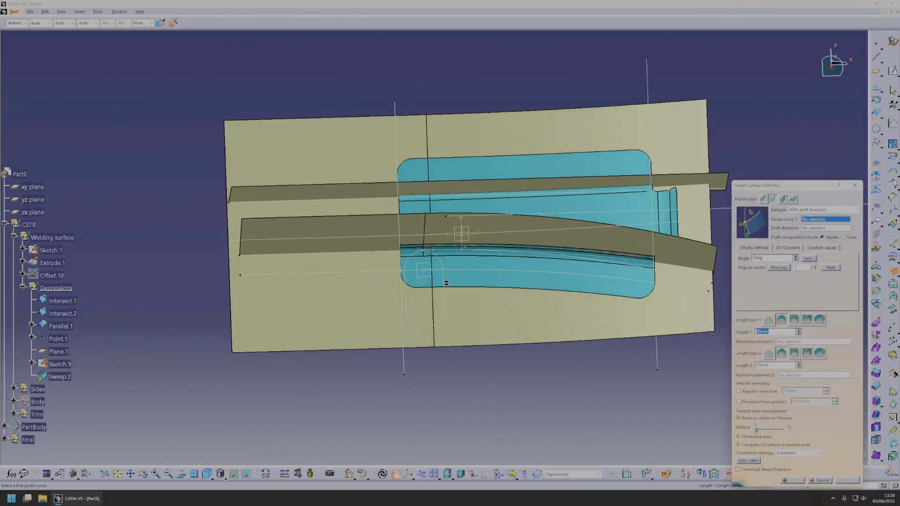
left_click(446, 279)
mouse_move(447, 281)
middle_mouse_down()
mouse_move(463, 195)
mouse_move(447, 254)
mouse_move(426, 199)
middle_mouse_up()
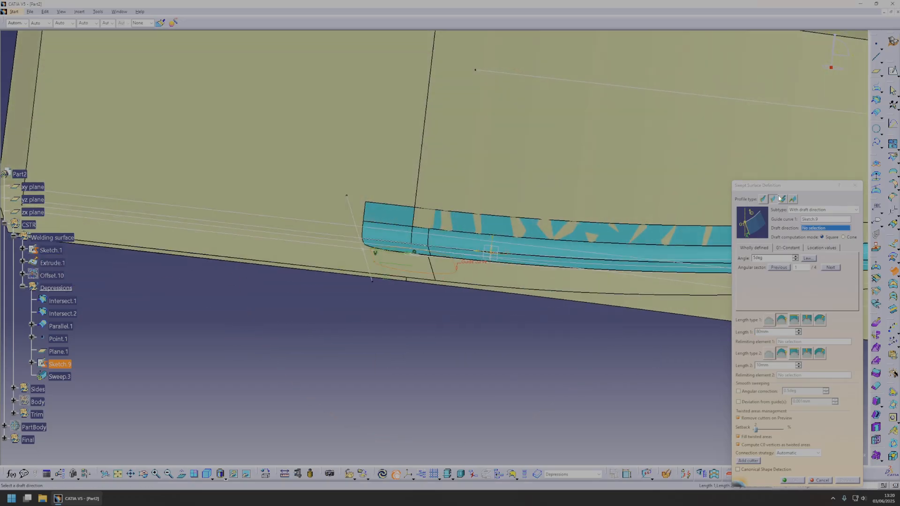
right_click(819, 230)
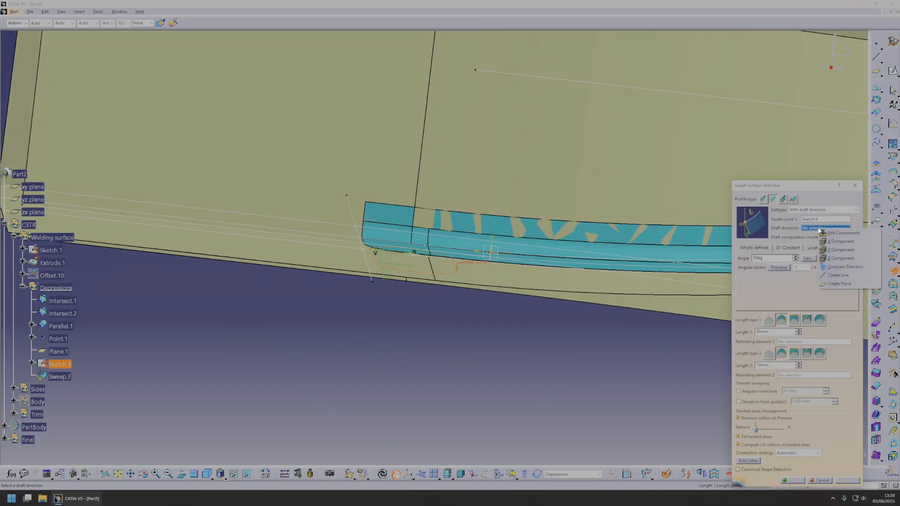
left_click(844, 258)
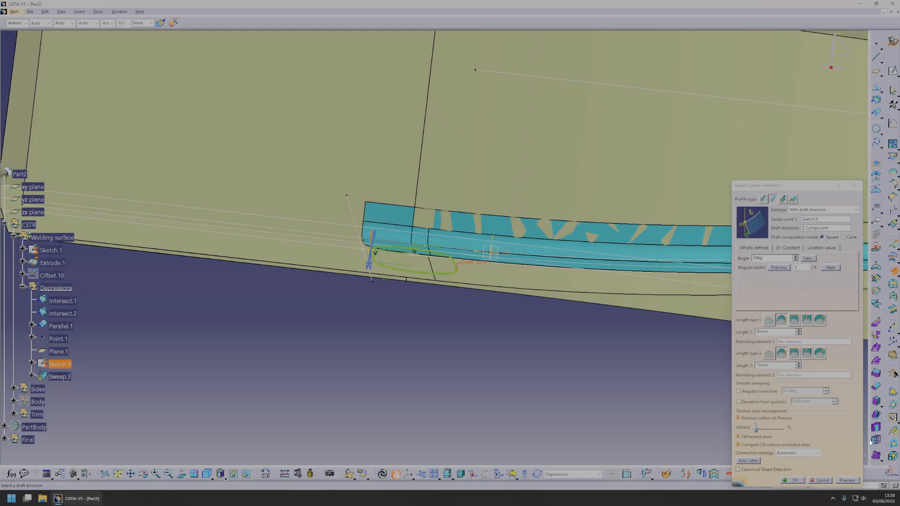
left_click(849, 481)
Step: Set the sweep's Length 1 to 8 mm and Length 2 to 1 mm and create the swept surface
left_click_drag(779, 331, 711, 333)
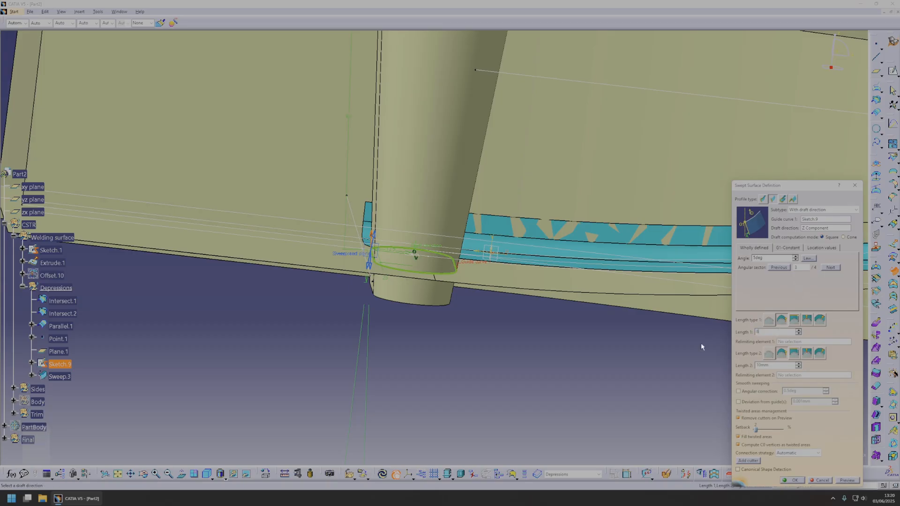
type("8")
middle_click_drag(703, 345, 695, 363)
left_click_drag(779, 365, 713, 365)
type("1")
middle_click_drag(586, 366, 575, 335)
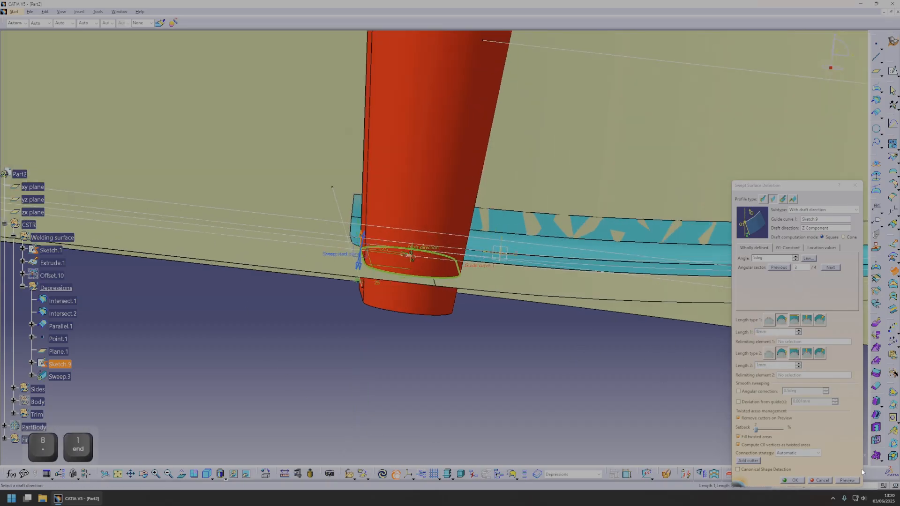
left_click(847, 480)
left_click(793, 480)
Step: Create a BiTangent fillet of radius 5 mm between Sweep.3 and Extrude.1, trimming both supports
middle_click_drag(429, 286, 679, 328)
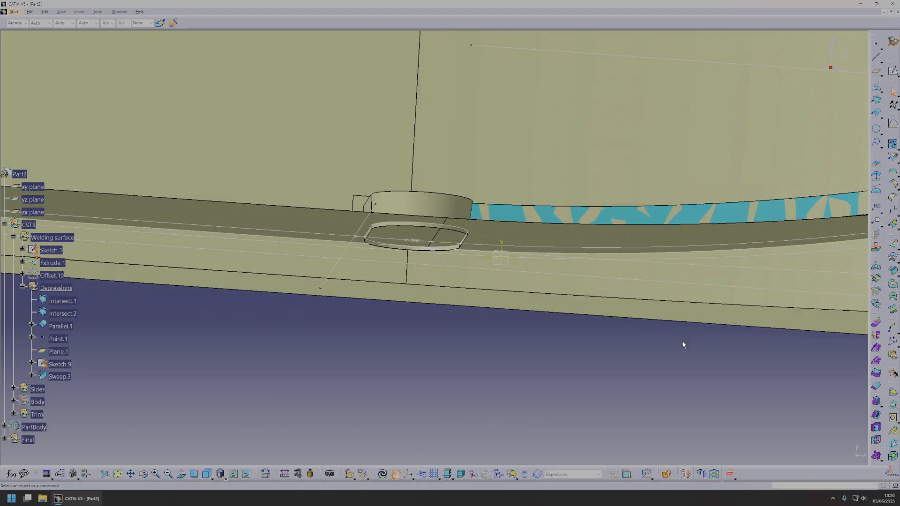
left_click(892, 183)
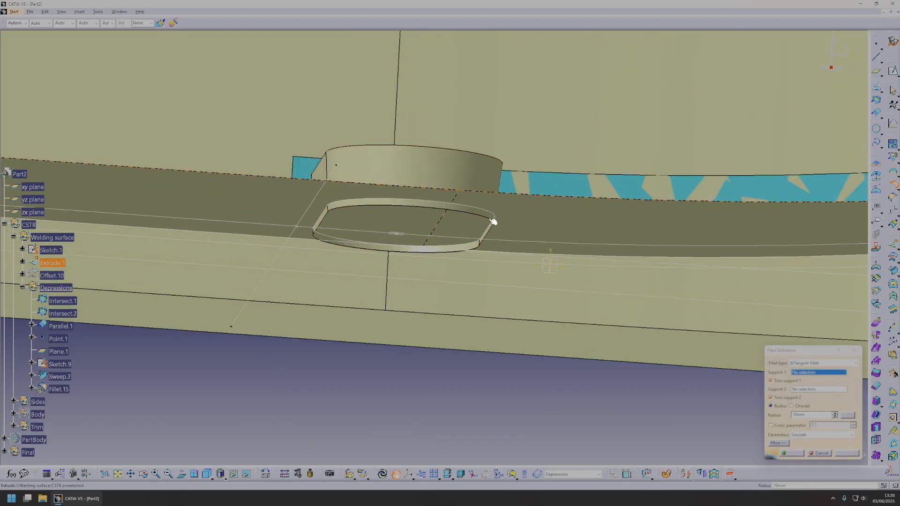
left_click(454, 223)
left_click(507, 212)
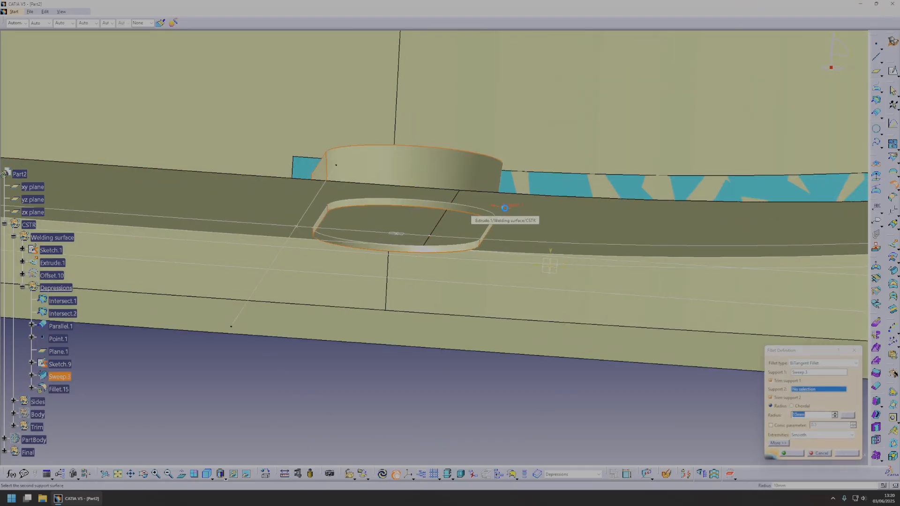
middle_click_drag(471, 232, 474, 328)
type("5")
left_click(845, 453)
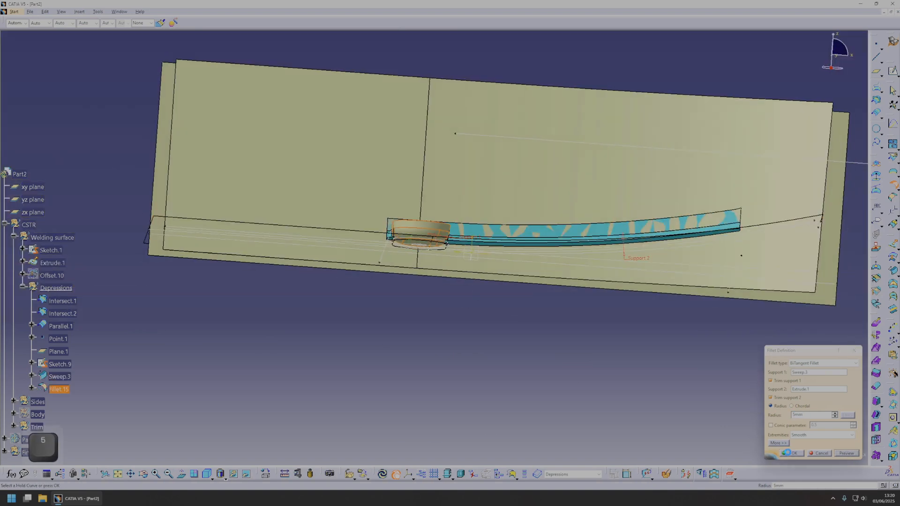
left_click(791, 453)
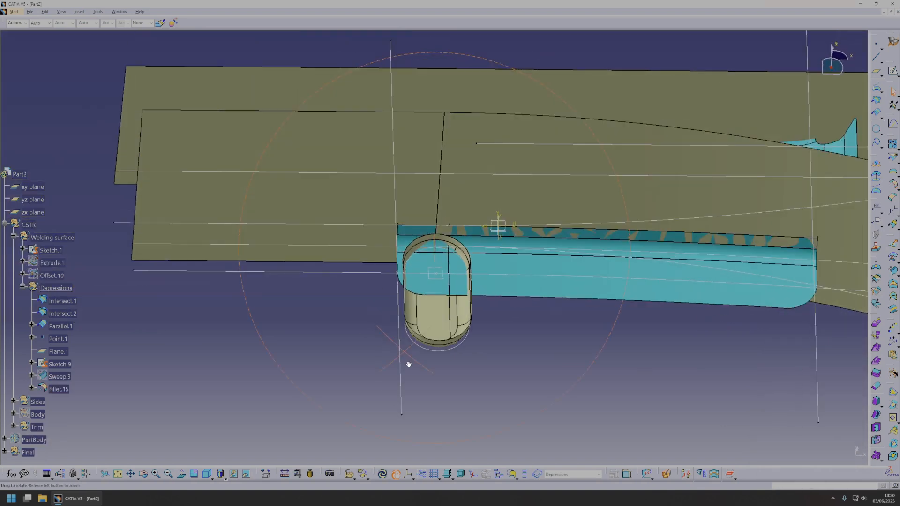
middle_click_drag(408, 362, 446, 263)
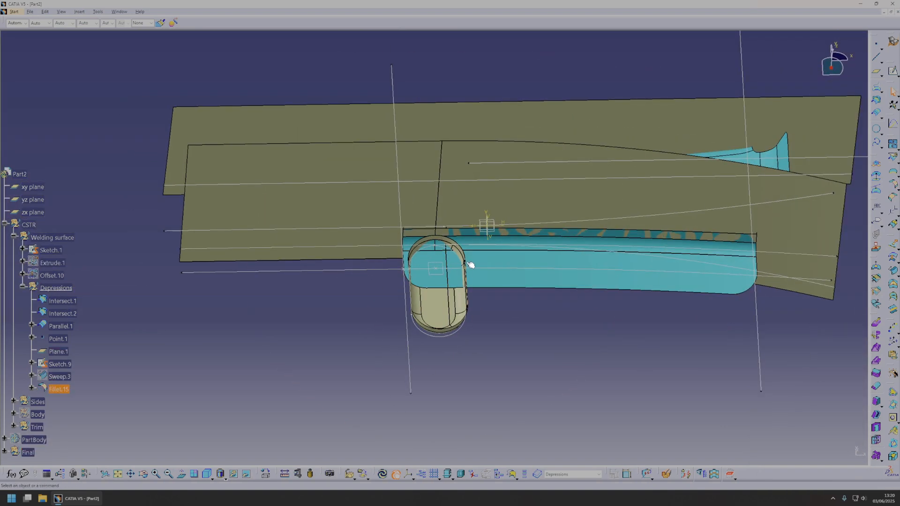
middle_click_drag(687, 306, 492, 329)
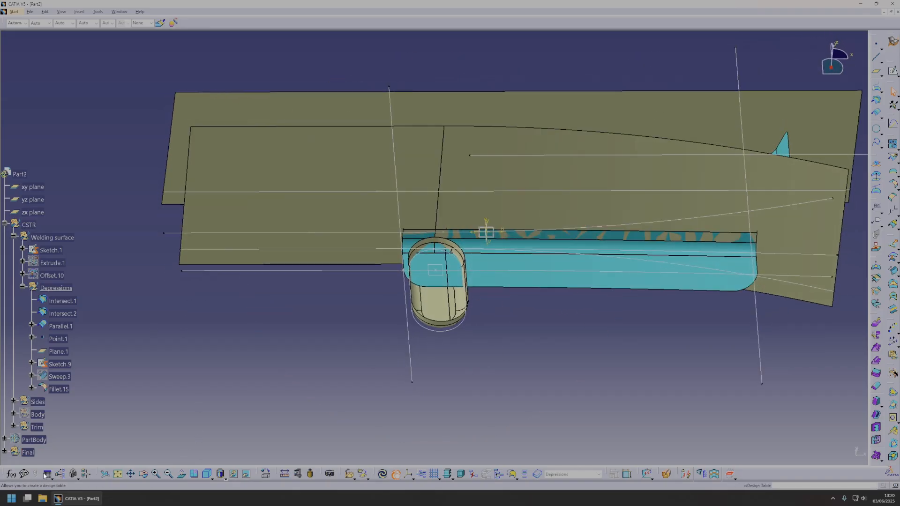
left_click(11, 475)
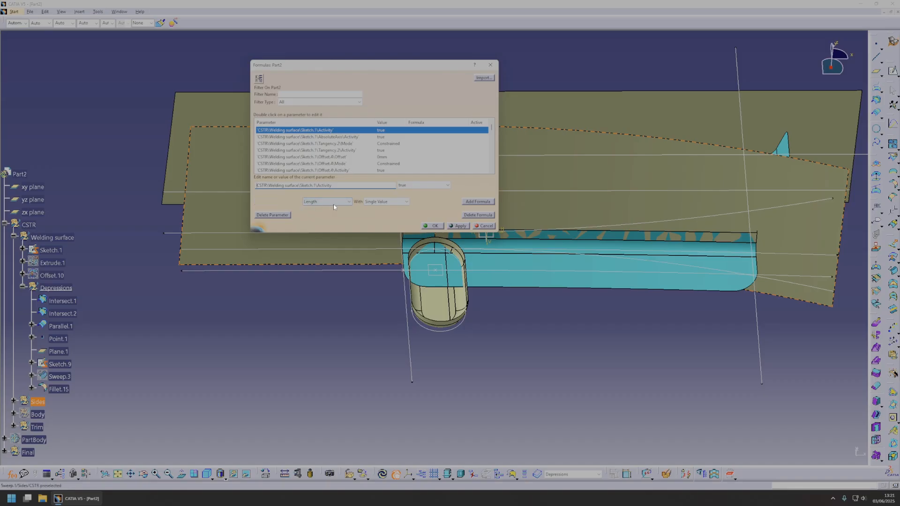
left_click(432, 226)
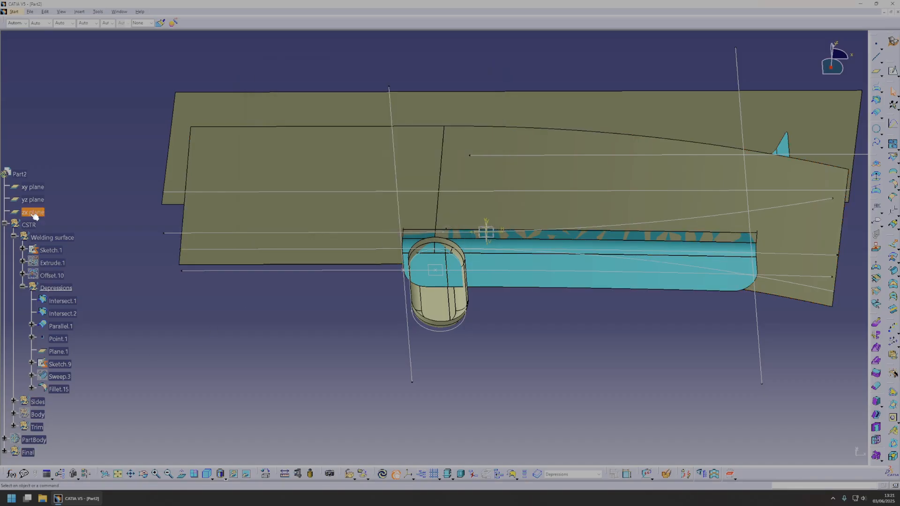
scroll(105, 240, "down", 3)
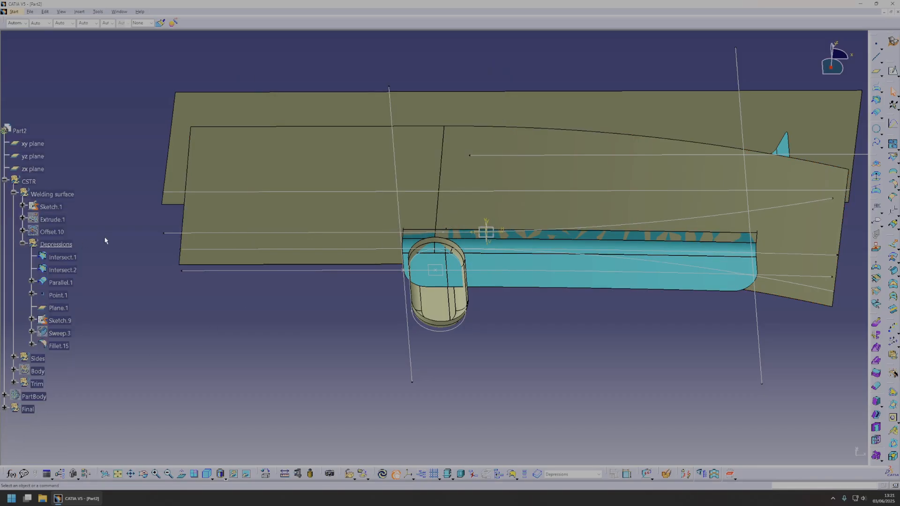
Step: Add a new single-value parameter of type Length to the part
left_click(11, 474)
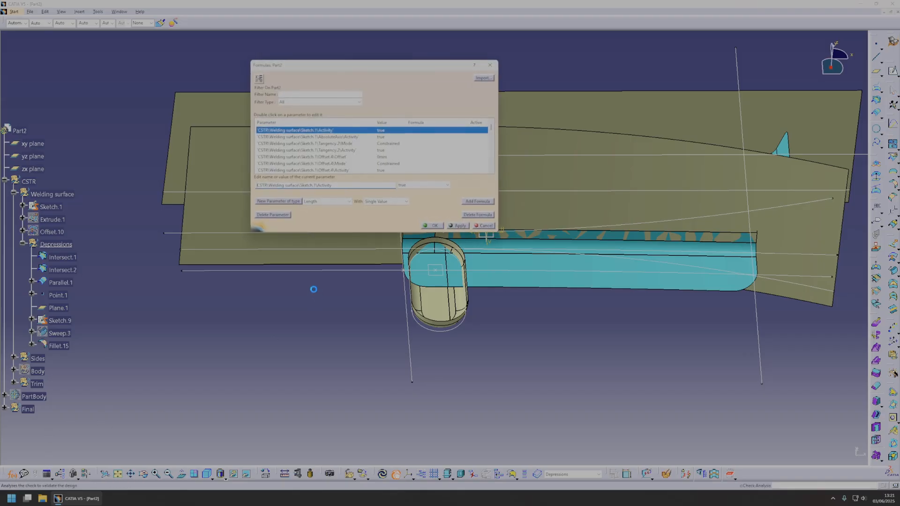
left_click(289, 203)
left_click(434, 226)
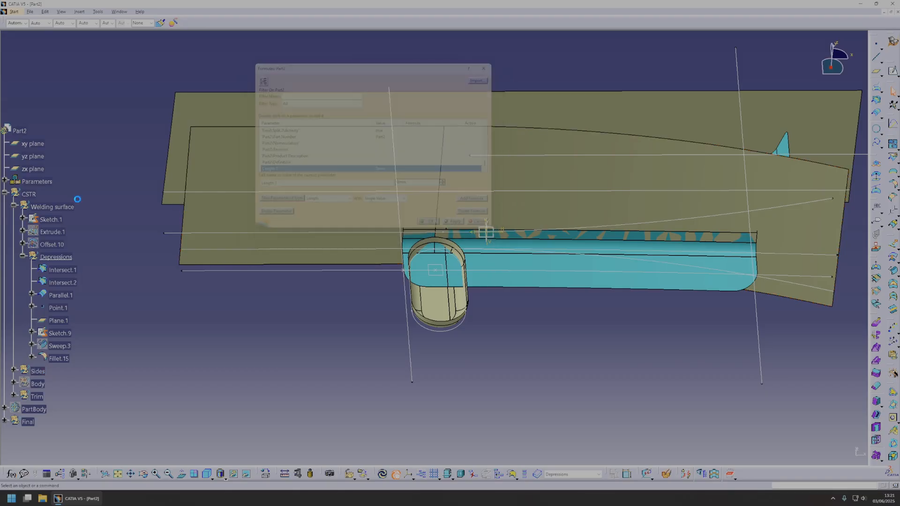
Step: Rename the new length parameter to Depression Pitch and set its value to 35 mm
left_click(52, 194)
right_click(65, 195)
left_click(80, 221)
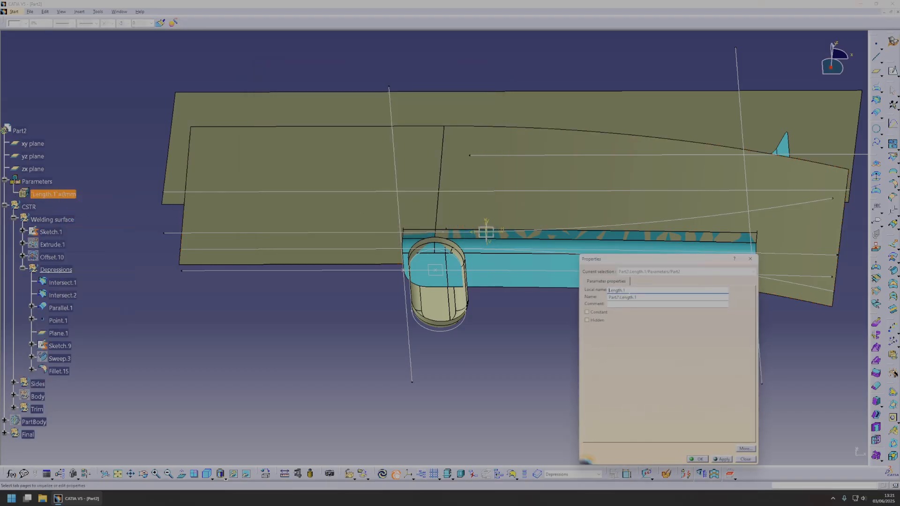
type("Depress")
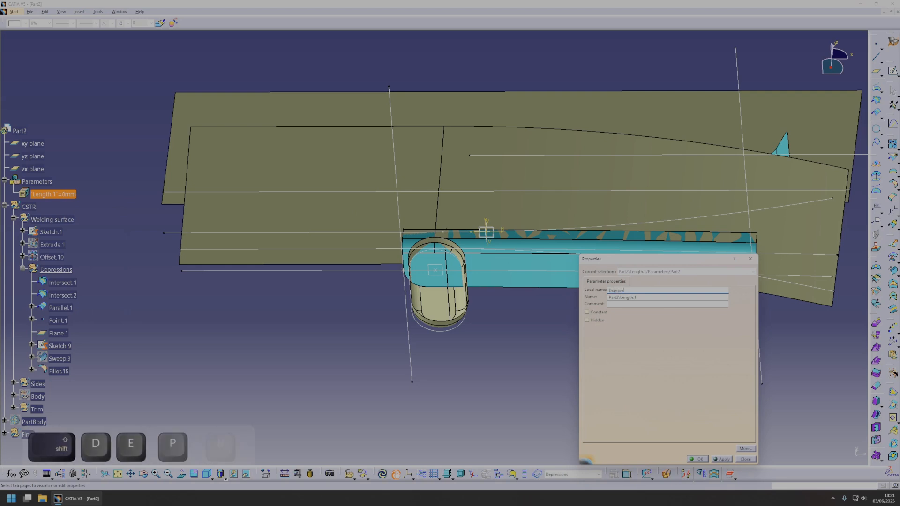
type("ion Pitch")
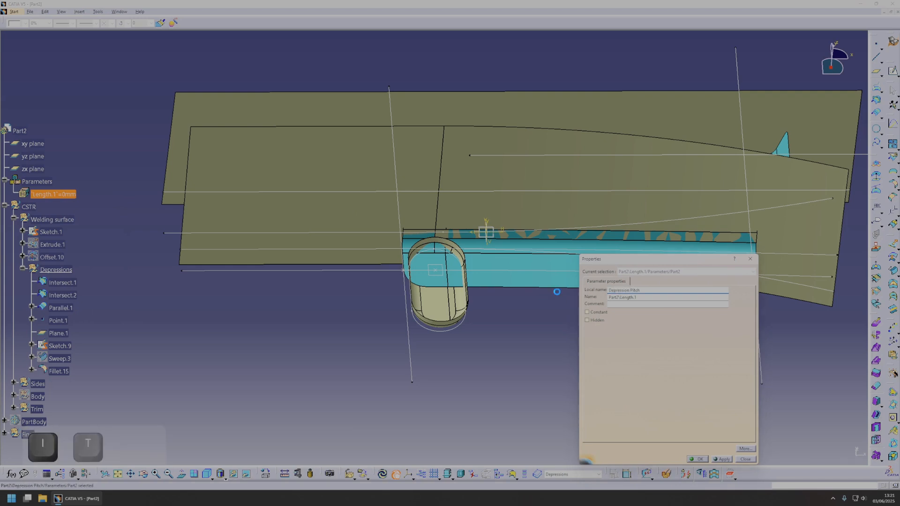
key("Return")
double_click(65, 194)
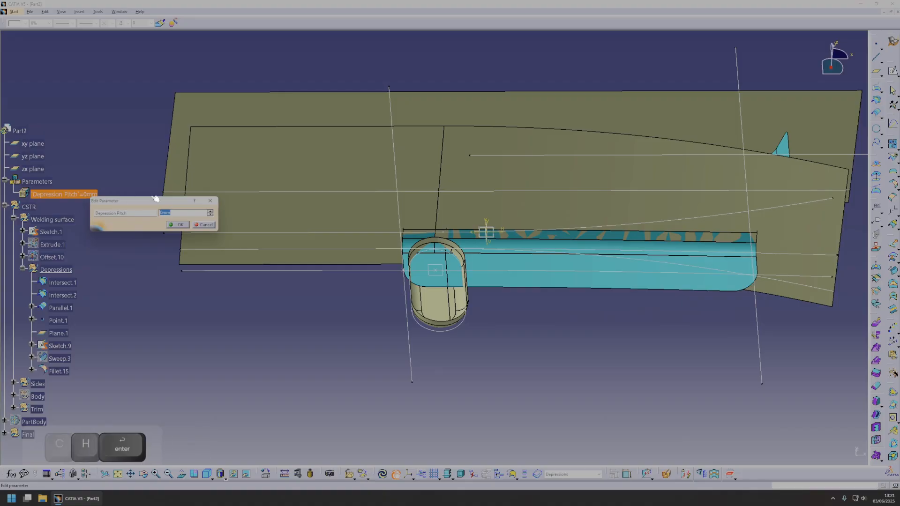
type("35")
key("Return")
Step: Insert a geometrical set named To pattern with the Depressions set as its father
left_click(83, 11)
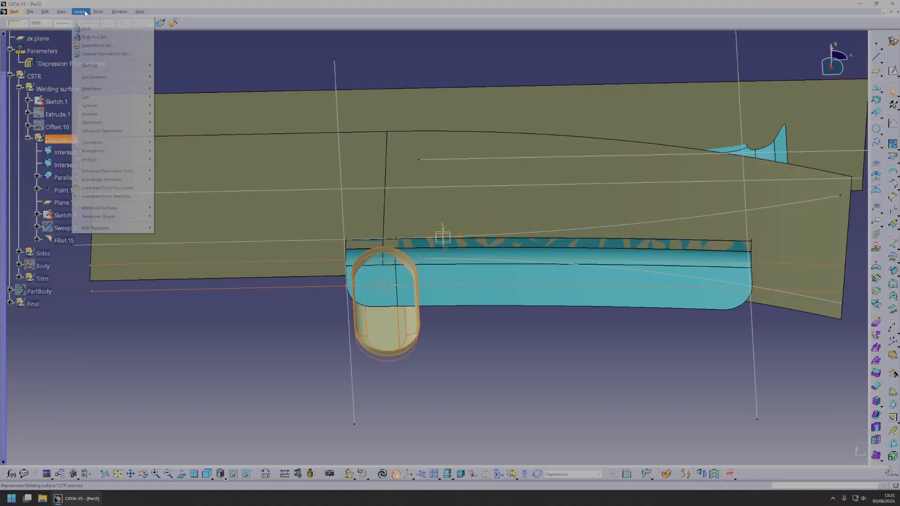
left_click(96, 45)
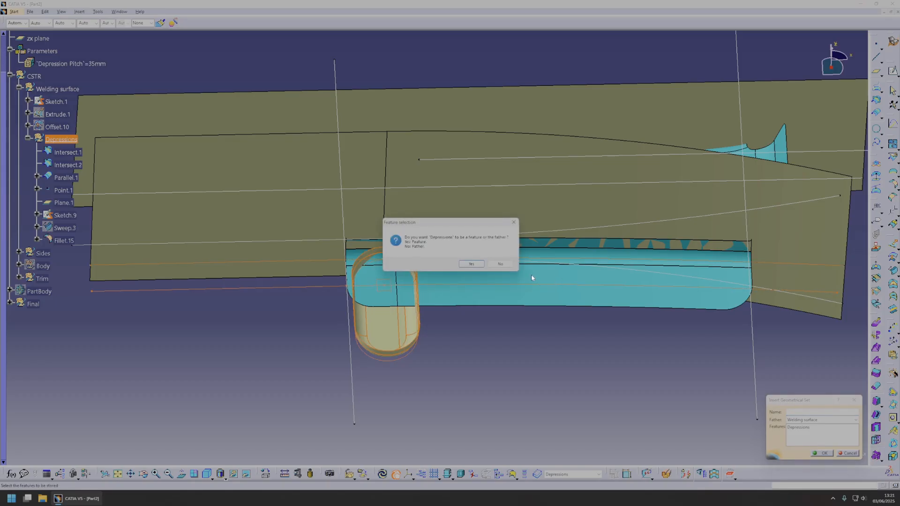
left_click(500, 264)
type("To pattern")
key("Return")
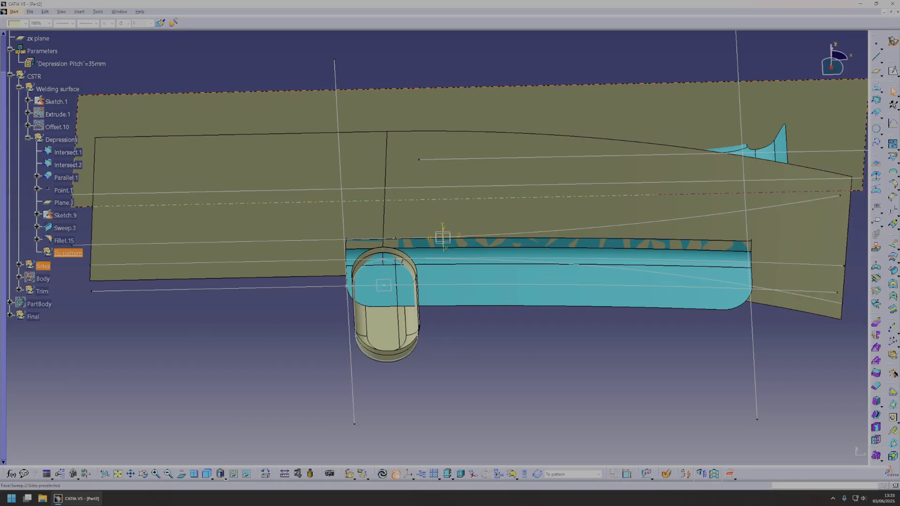
Step: Define a point on curve Parallel.1 using Point.1 as the reference point, with the measuring direction reversed
left_click(876, 43)
left_click(435, 286)
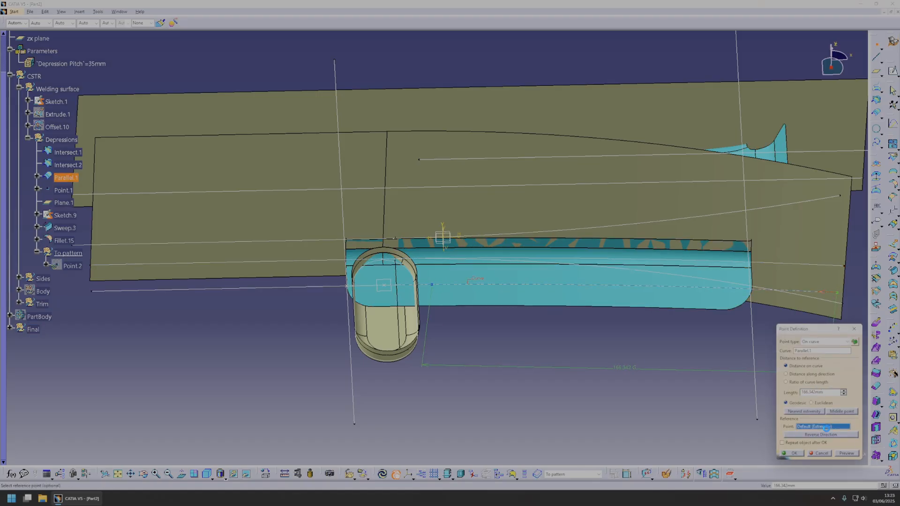
left_click(387, 287)
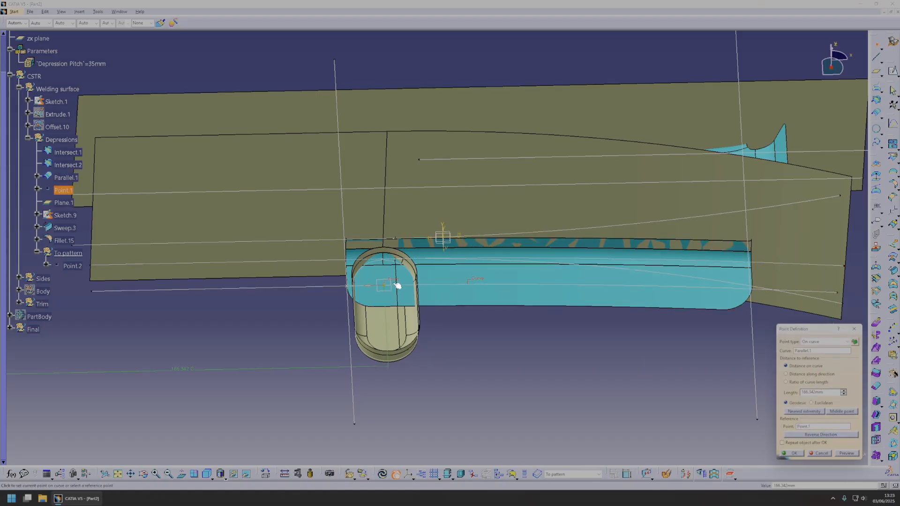
left_click(836, 435)
Step: Drive the point's length with the formula Depression Pitch *1 and create the point
right_click(824, 392)
left_click(863, 397)
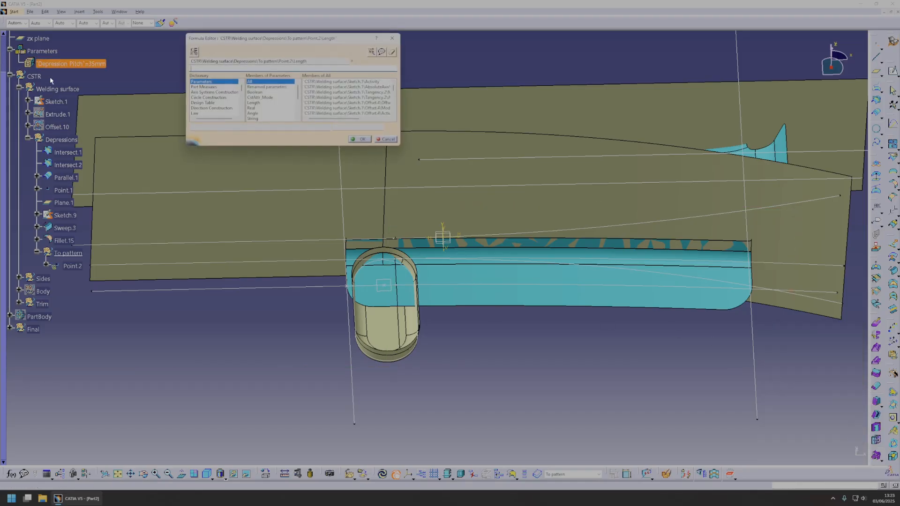
left_click(73, 65)
type("9")
key("BackSpace")
type("*1")
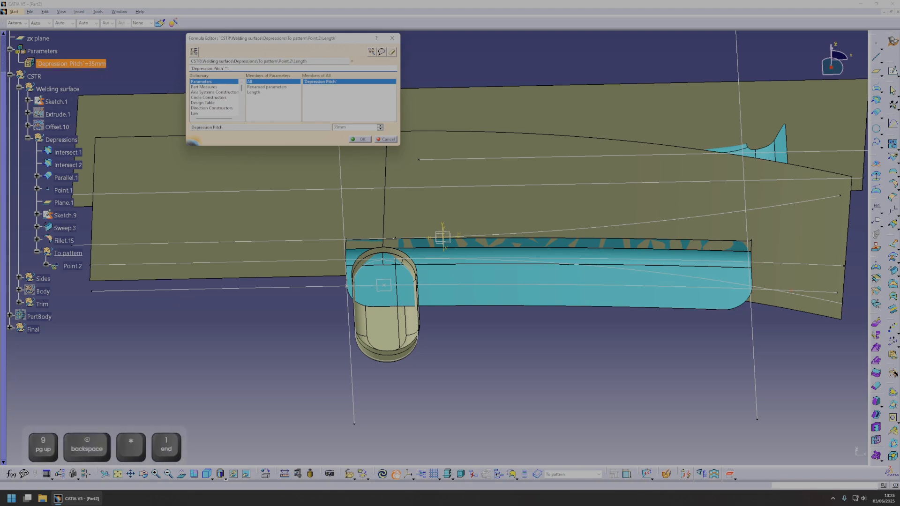
key("Return")
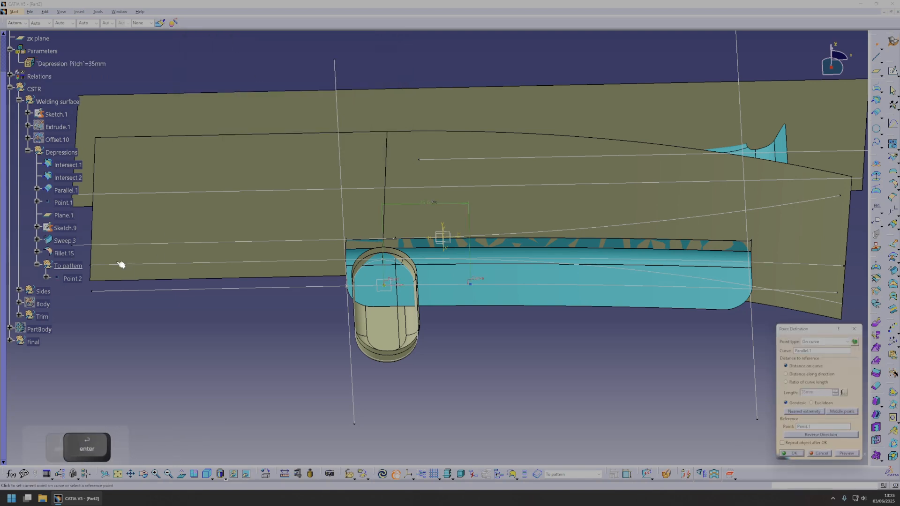
left_click(797, 453)
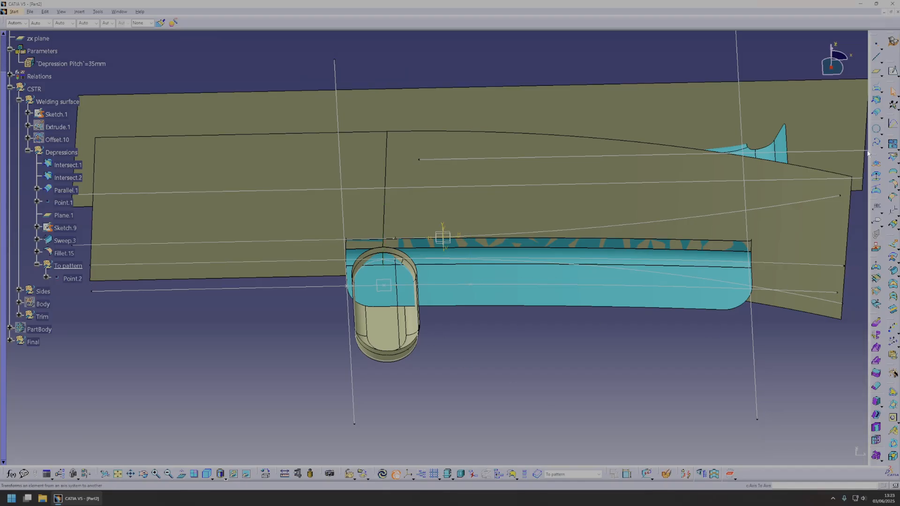
Step: Create a plane tangent to Extrude.1 at Point.2 in the To pattern set
left_click(877, 74)
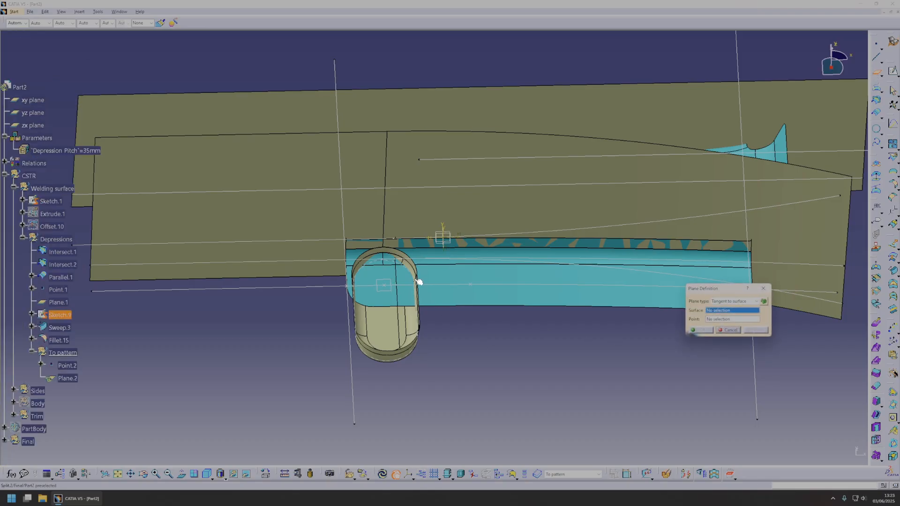
key("Escape")
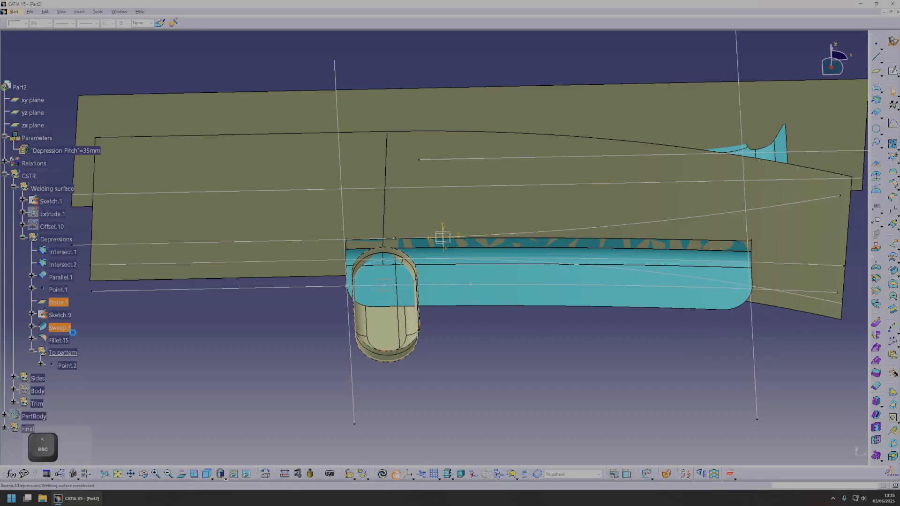
key("ctrl+v")
left_click(731, 319)
left_click(472, 284)
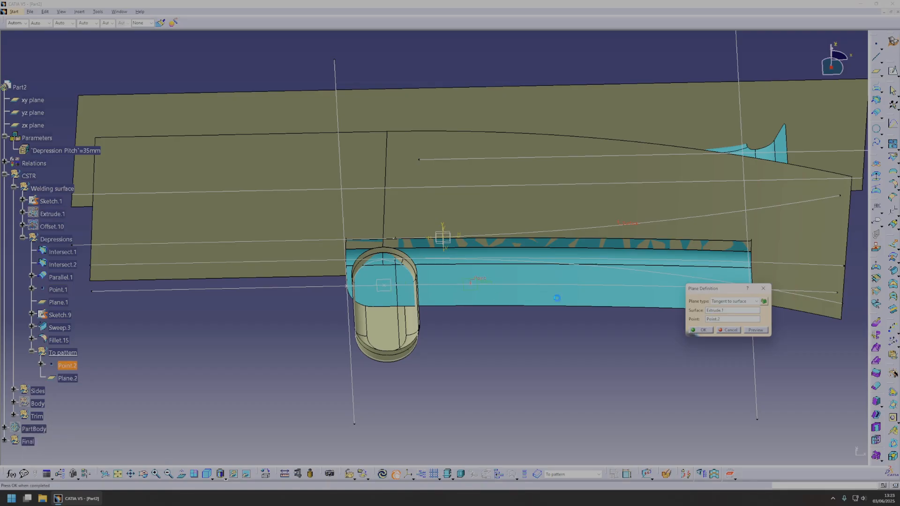
left_click(704, 330)
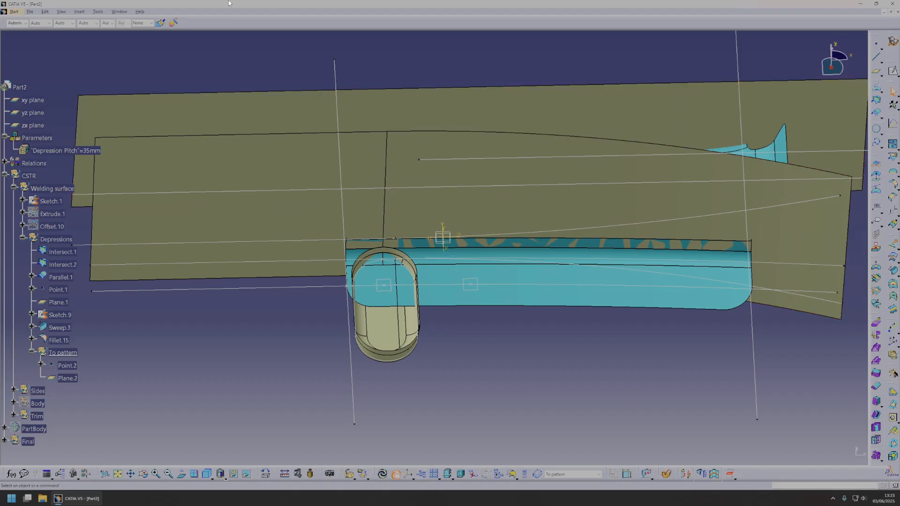
Step: Create an axis system with Point.2 as origin, Plane.2 for the Z axis and the X axis defined by coordinates
left_click(103, 14)
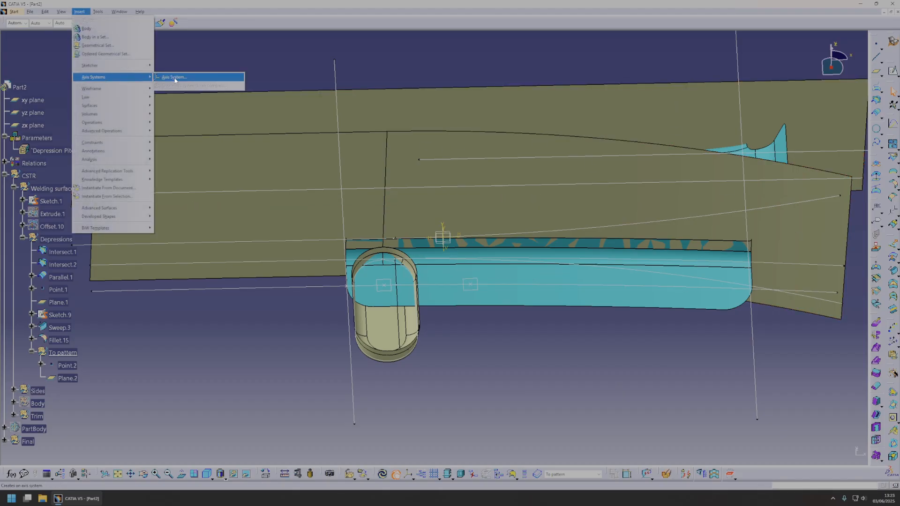
left_click(106, 77)
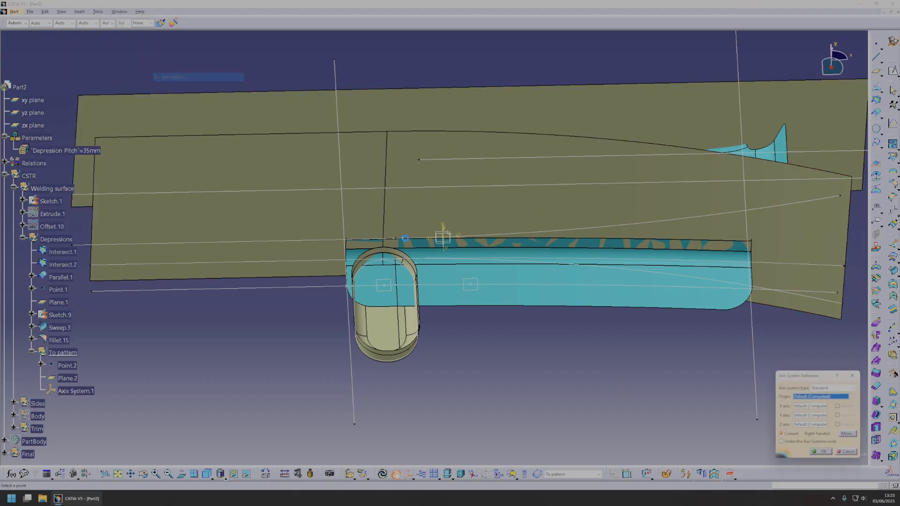
left_click(472, 286)
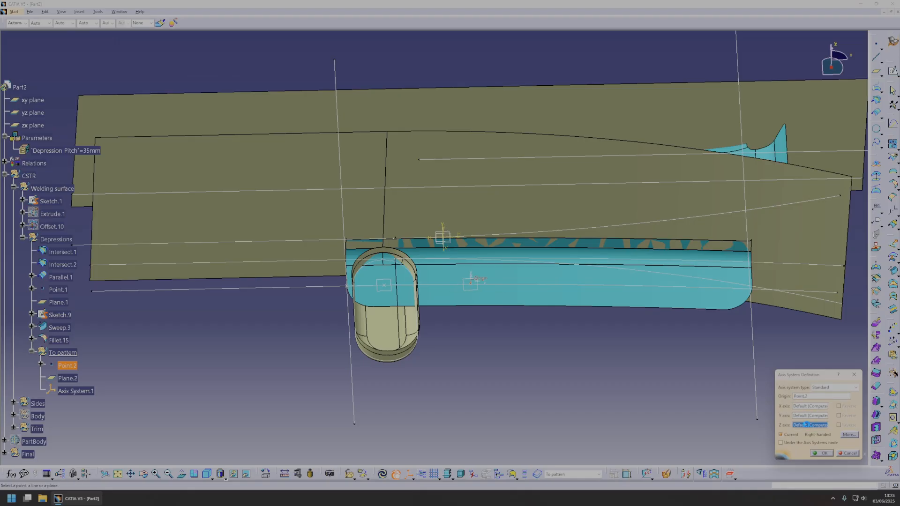
left_click(477, 290)
middle_click_drag(476, 285, 552, 311)
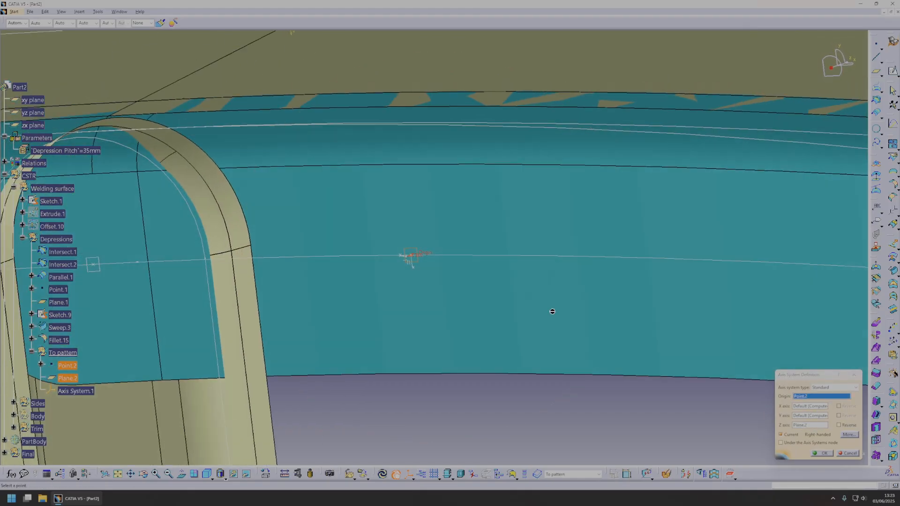
left_click(814, 417)
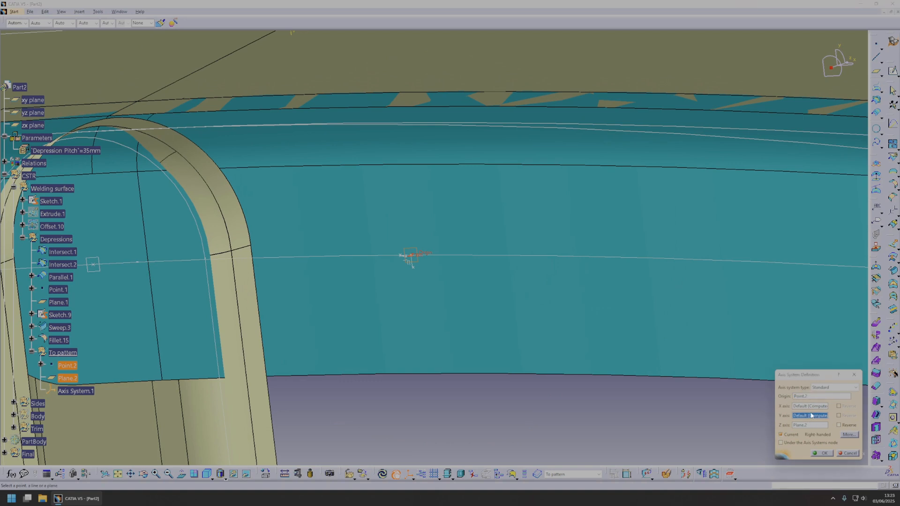
middle_click_drag(564, 348, 519, 356)
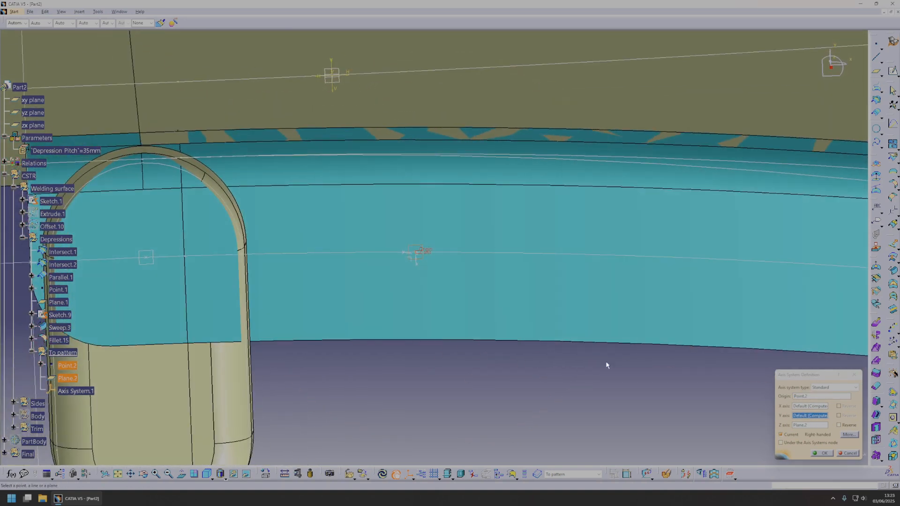
right_click(803, 408)
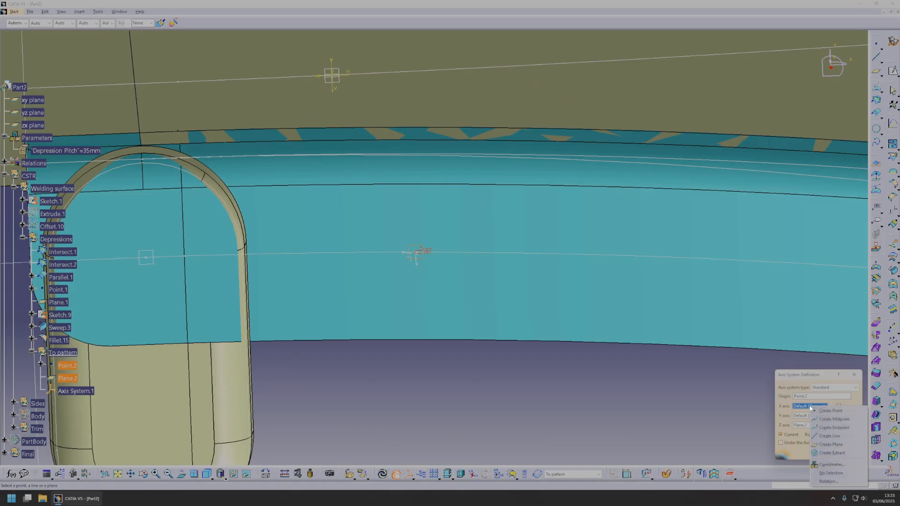
left_click(829, 465)
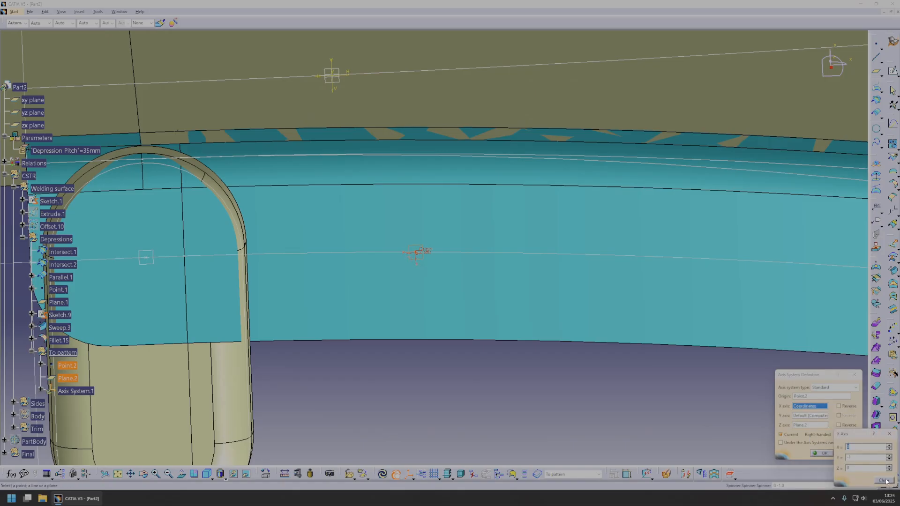
left_click(821, 453)
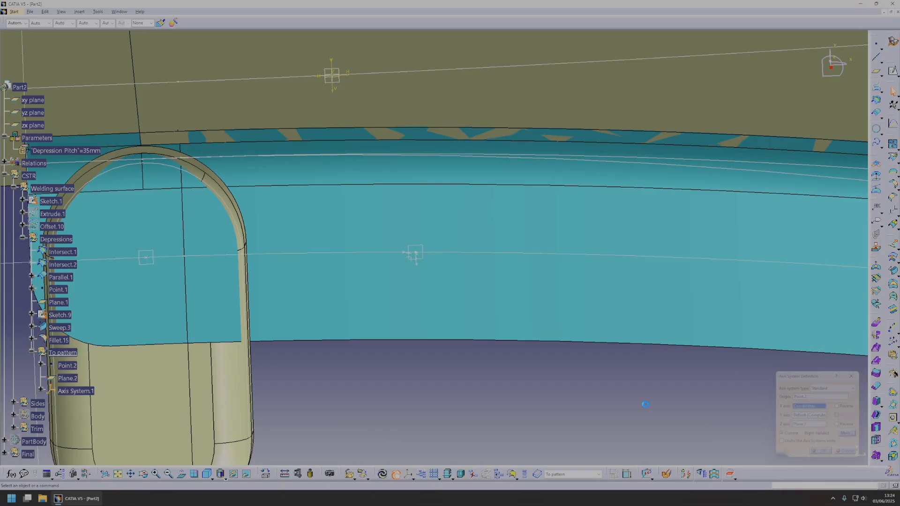
Step: Make the Depressions set the in-work object again by defining Fillet.15 as the work object
scroll(562, 416, "up", 1)
middle_click_drag(562, 416, 380, 476, "ctrl")
left_click(380, 476)
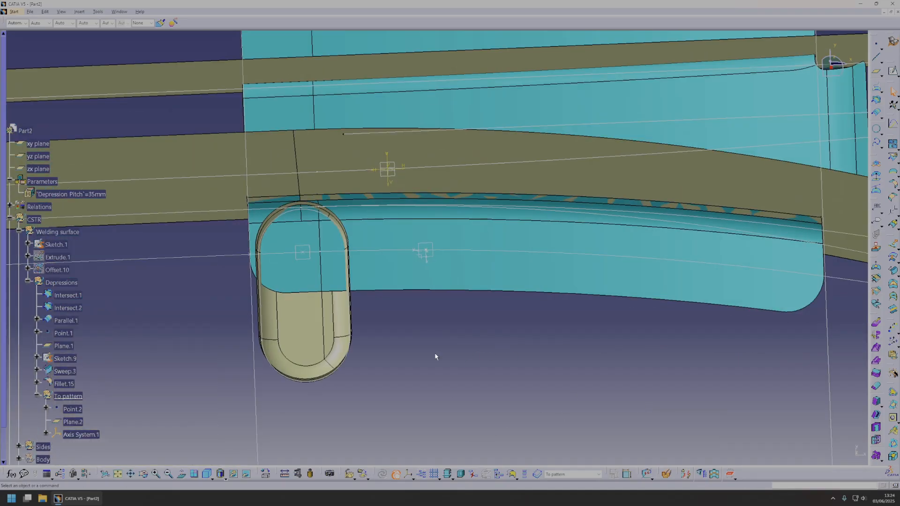
right_click(65, 385)
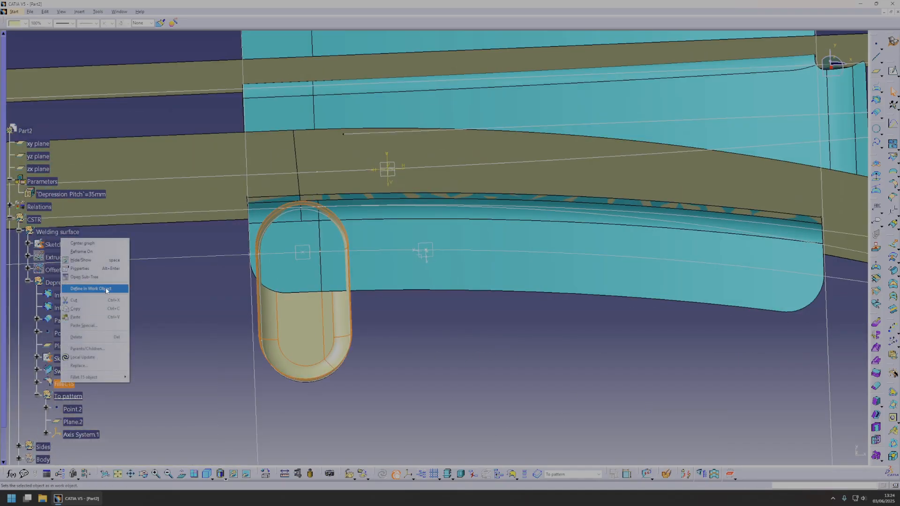
left_click(91, 289)
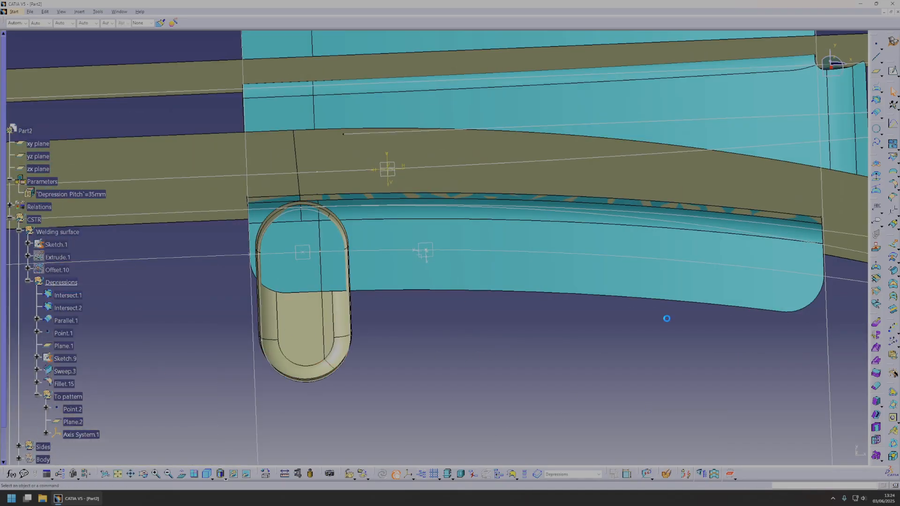
Step: Create an axis system with Point.1 as origin, Plane.1 for the Z axis and the X axis defined by coordinates
left_click(78, 12)
mouse_move(140, 77)
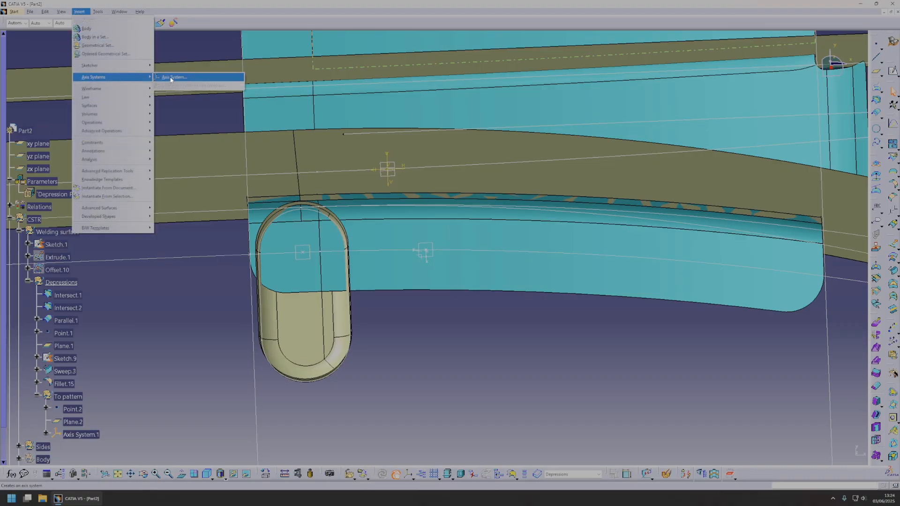
left_click(171, 78)
left_click(303, 253)
middle_click_drag(393, 308, 445, 241)
left_click(802, 425)
left_click(326, 258)
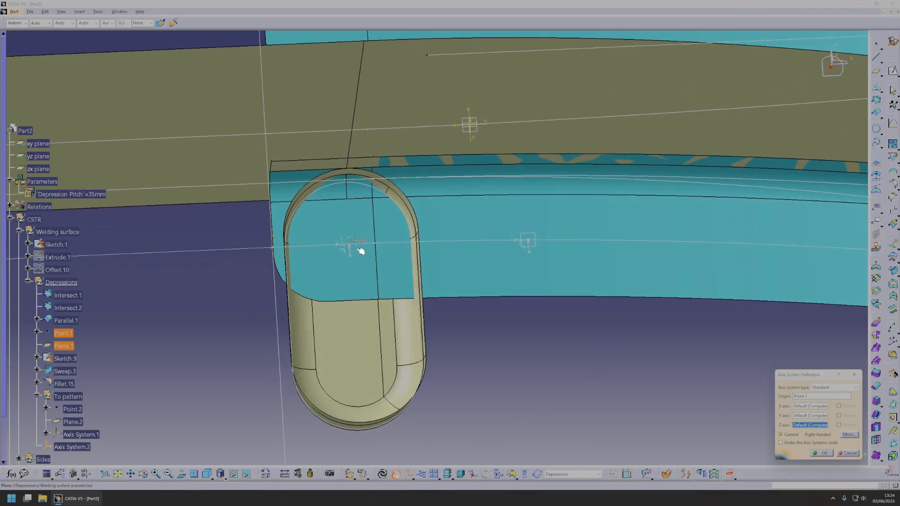
right_click(812, 407)
left_click(865, 467)
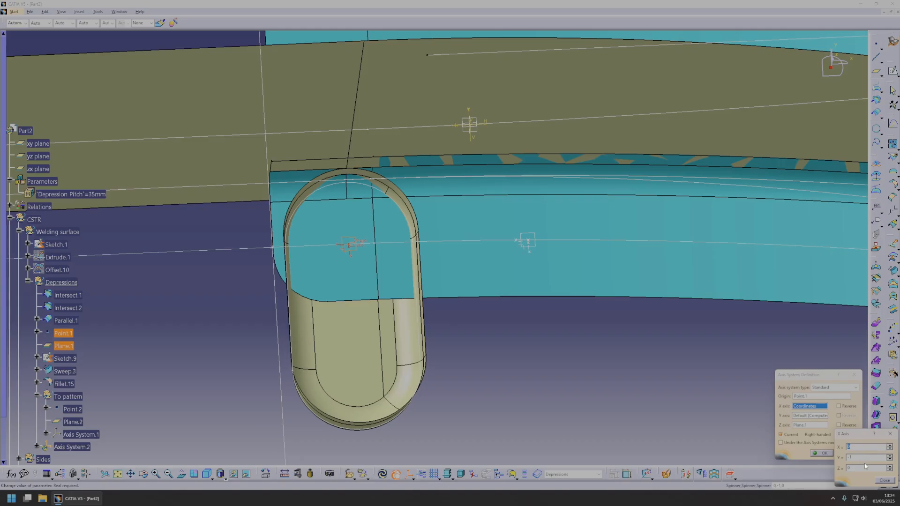
left_click(884, 481)
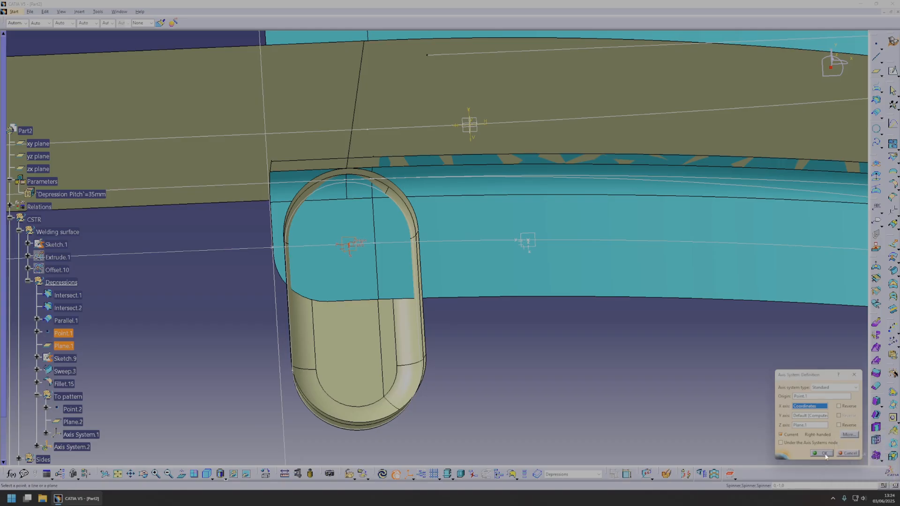
left_click(825, 454)
Step: Define the To pattern geometrical set as the in-work object
right_click(63, 309)
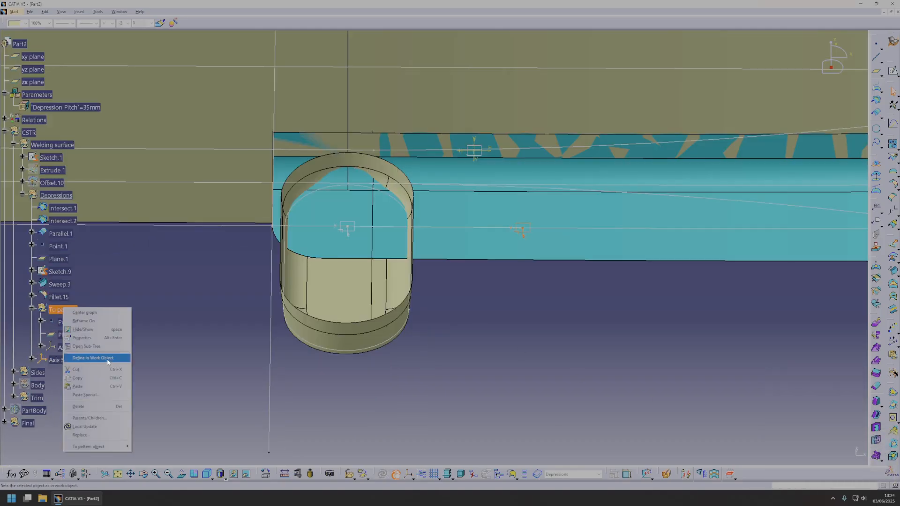
left_click(108, 358)
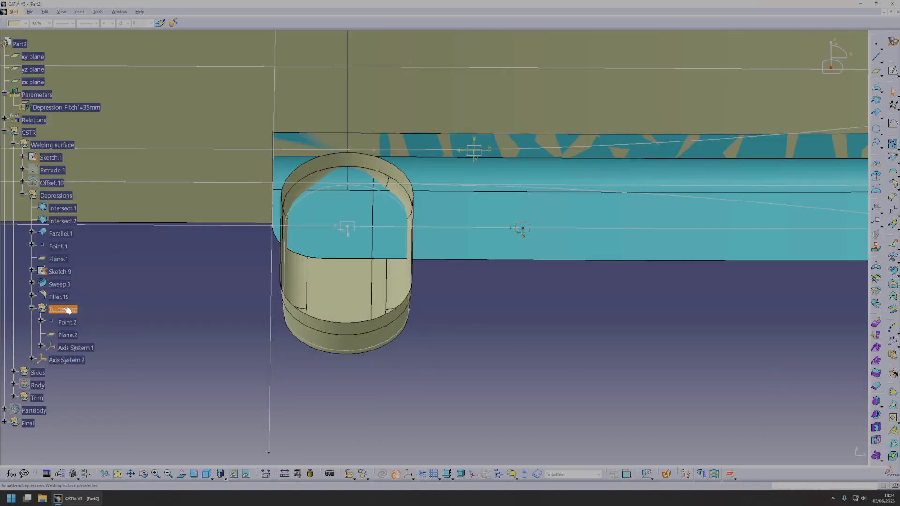
left_click(602, 313)
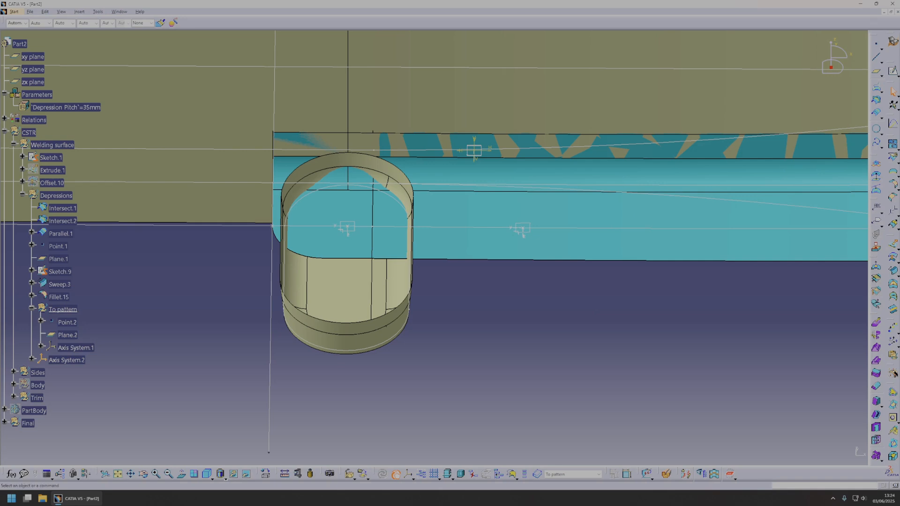
Step: Create an axis-to-axis copy of Sweep.3, using Axis System.2 as the reference and Axis System.1 as the target
left_click(893, 214)
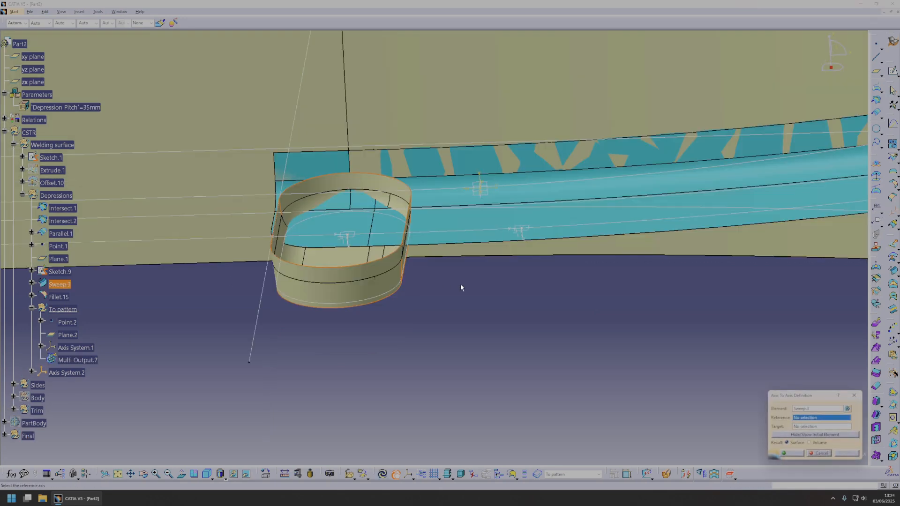
left_click(350, 238)
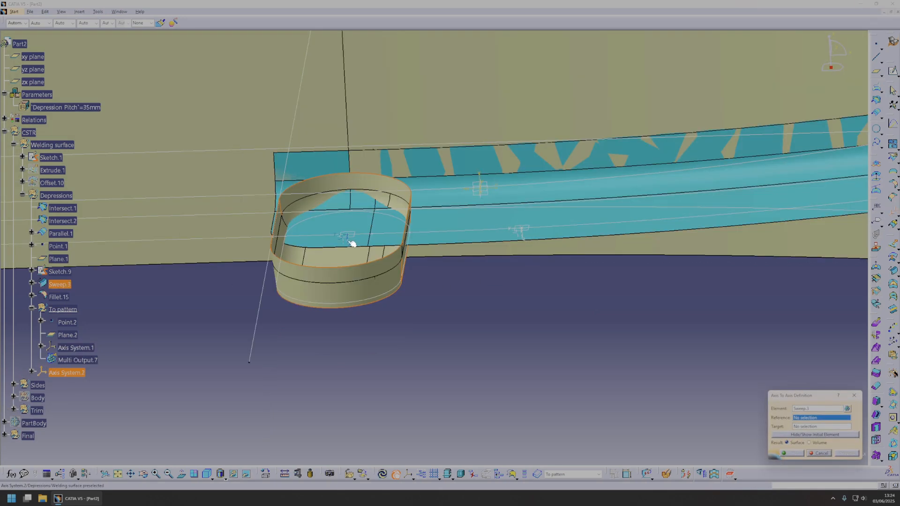
left_click(523, 234)
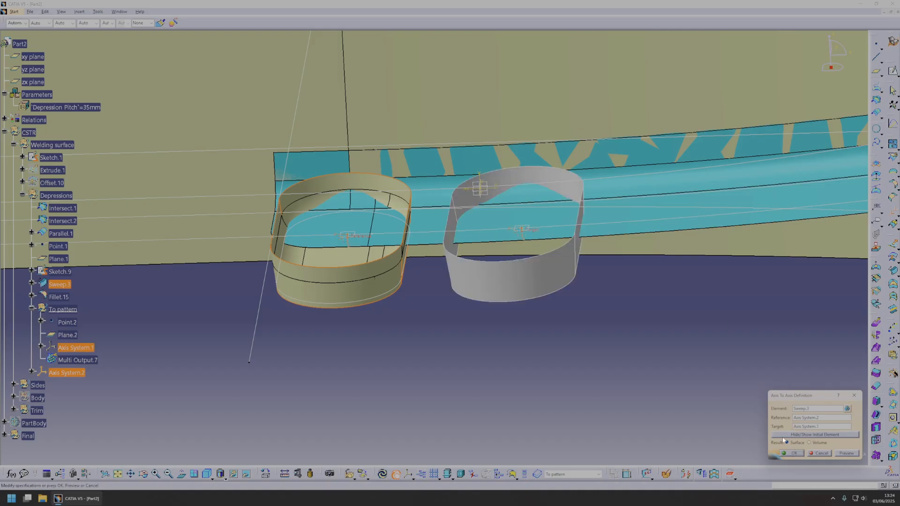
left_click(792, 454)
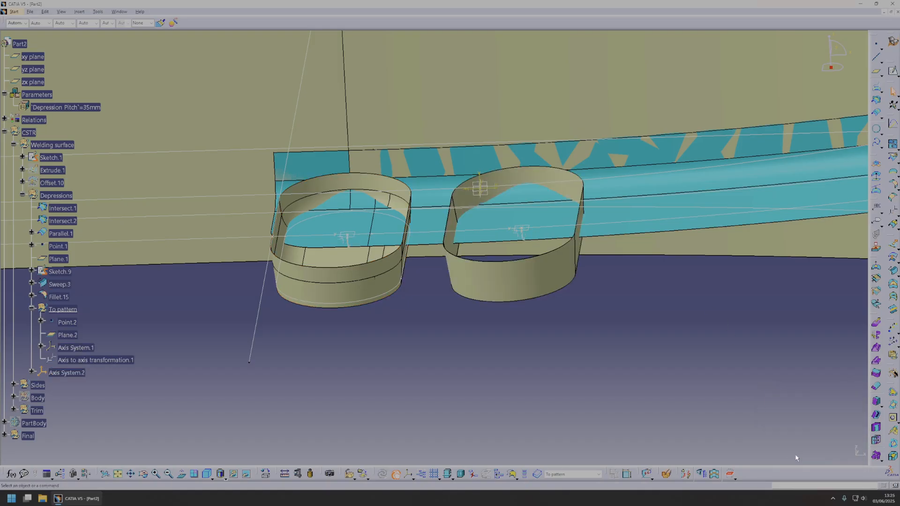
right_click(83, 361)
left_click(157, 268)
left_click(566, 341)
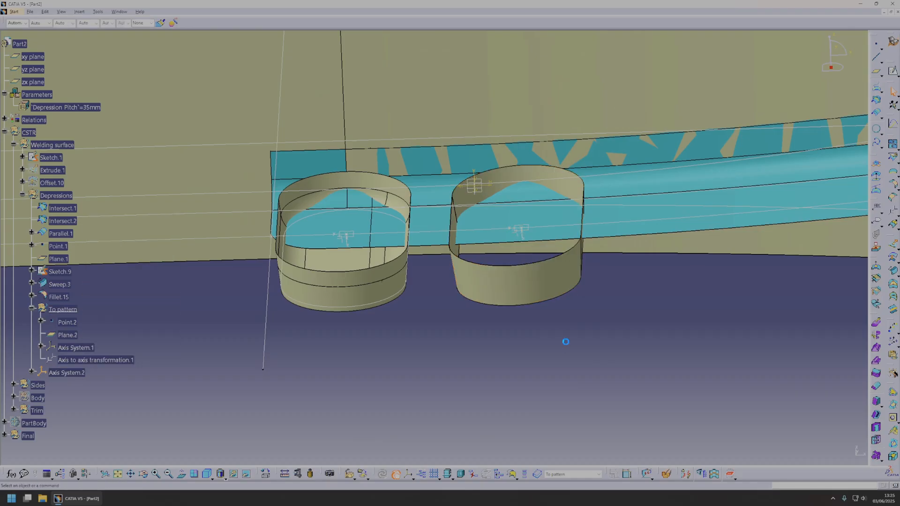
Step: Create a trimmed 5 mm BiTangent fillet between the copied slot surface and Extrude.1
left_click(890, 184)
left_click(520, 288)
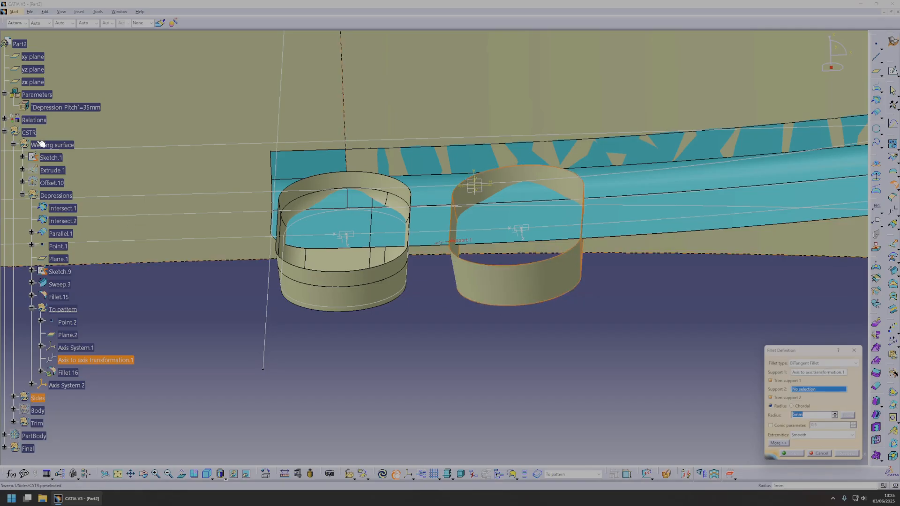
middle_click_drag(444, 279, 433, 244, "ctrl")
right_click(52, 170)
left_click(72, 192)
middle_click_drag(461, 270, 577, 256, "ctrl")
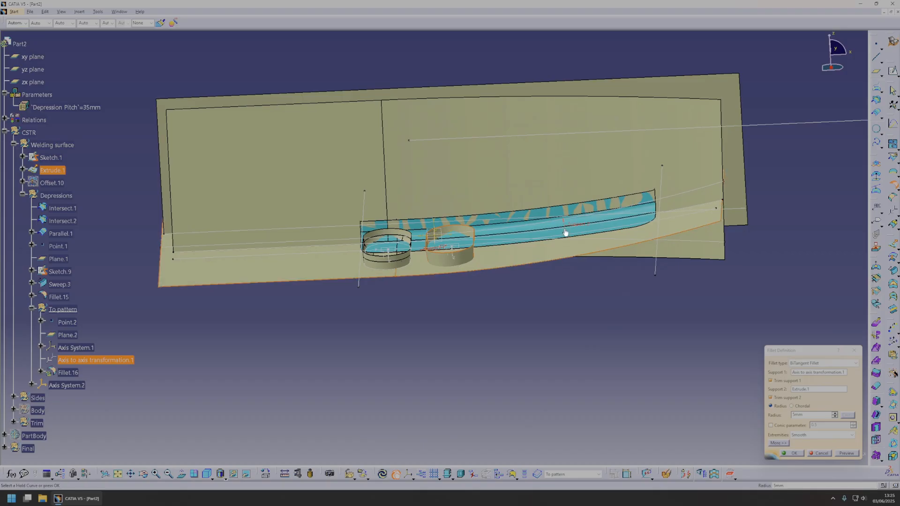
middle_click_drag(496, 311, 457, 290, "ctrl")
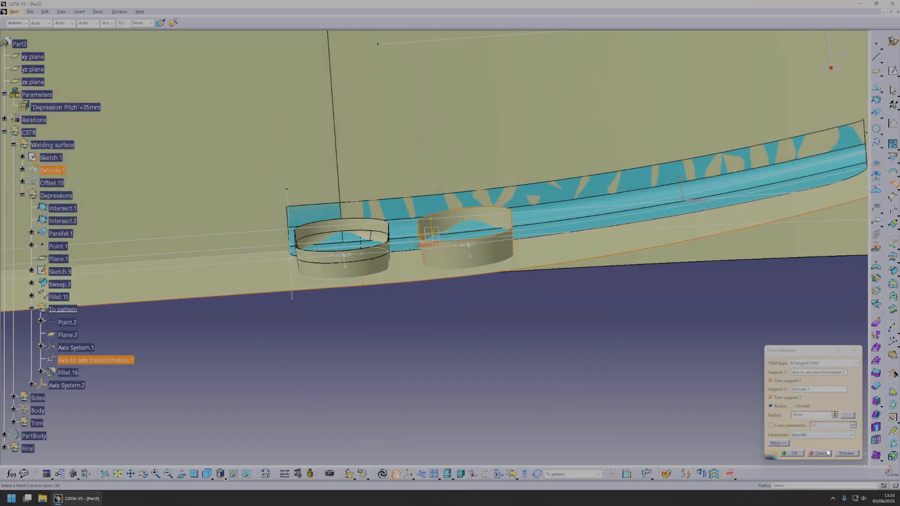
left_click(786, 456)
Step: Examine the filleted depression copy next to the original depression
middle_click_drag(378, 261, 345, 302)
scroll(389, 249, "down", 1)
key("space")
middle_click_drag(424, 296, 443, 370)
left_click(471, 313)
middle_click_drag(432, 279, 445, 323)
left_click(502, 423)
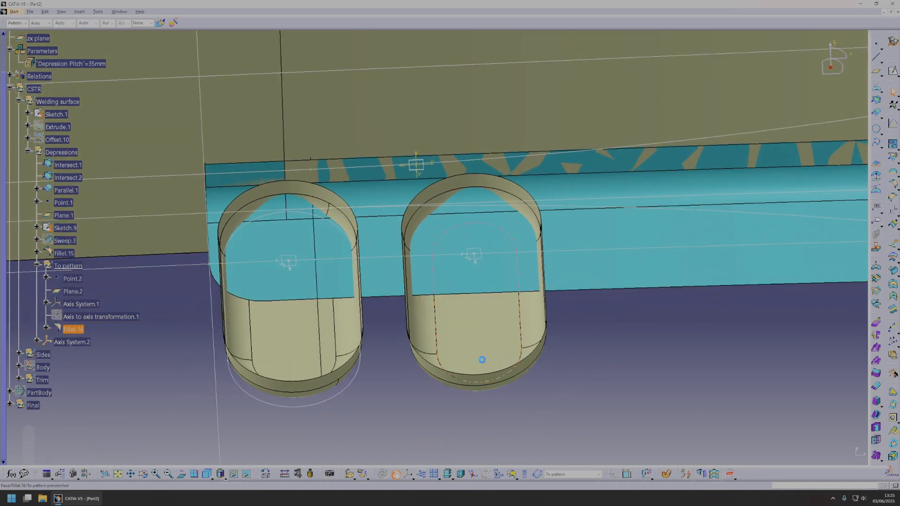
middle_click_drag(465, 358, 451, 398)
Step: Copy the To pattern geometrical set and paste it into the Depressions set
left_click(68, 266)
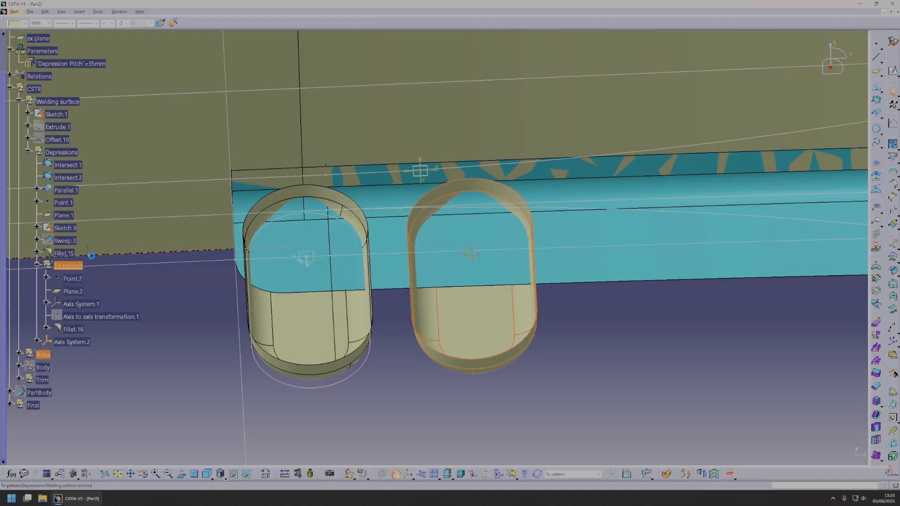
left_click(68, 153)
key("ctrl+v")
Step: Change the length formula of Point.3 to `Depression Pitch` *2 and update the part
left_click(81, 366)
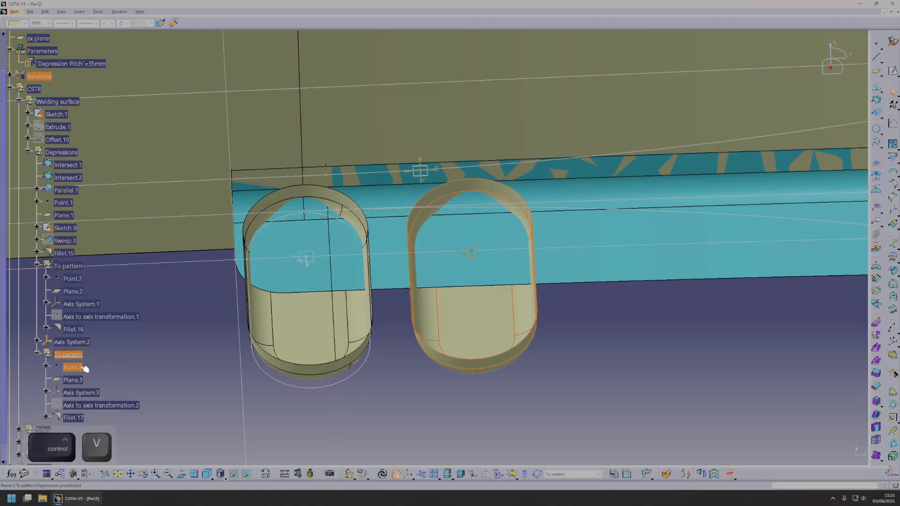
double_click(81, 366)
right_click(827, 393)
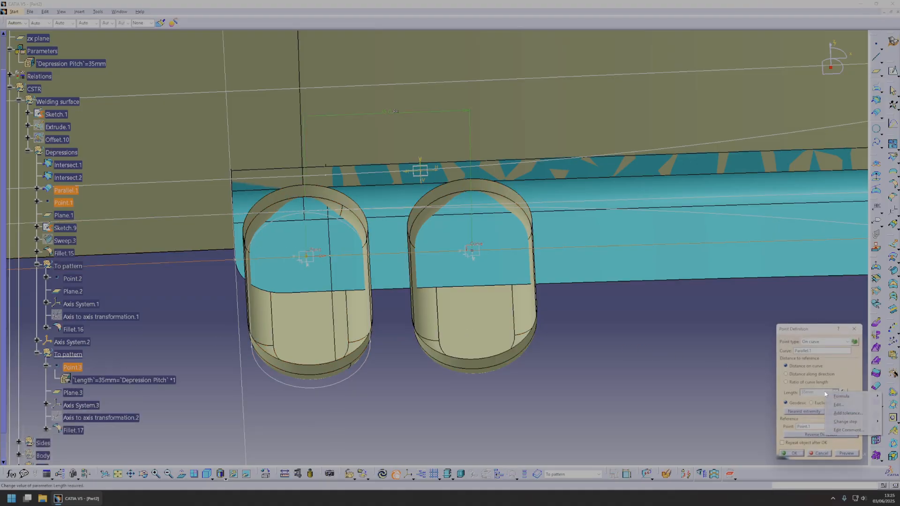
mouse_move(837, 396)
left_click(800, 397)
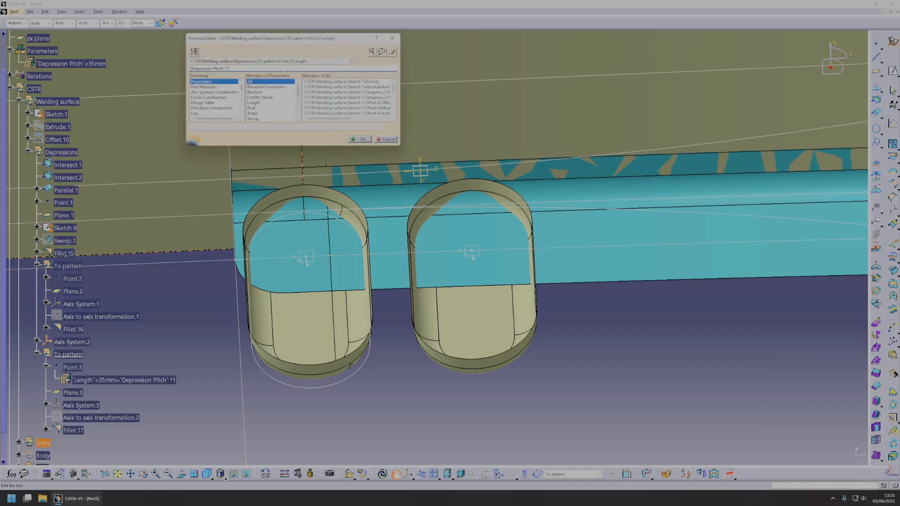
key("BackSpace")
type("2")
key("Return")
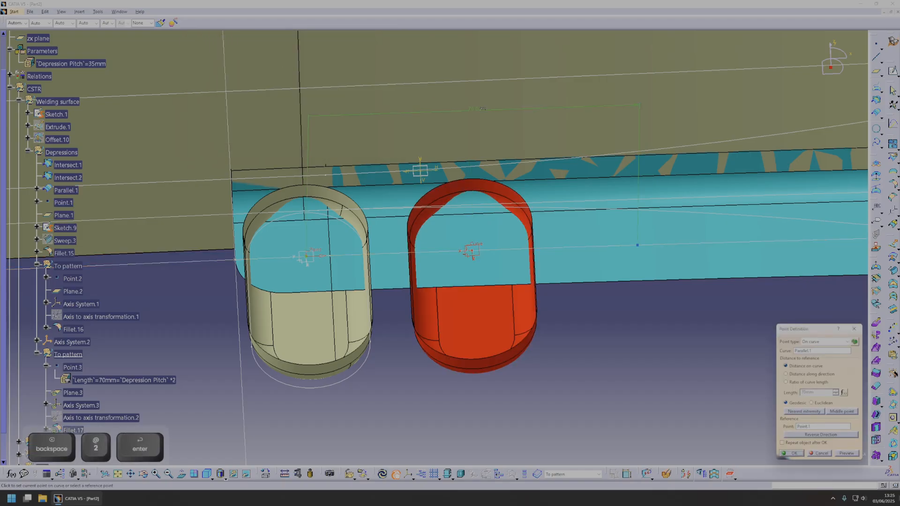
left_click(792, 453)
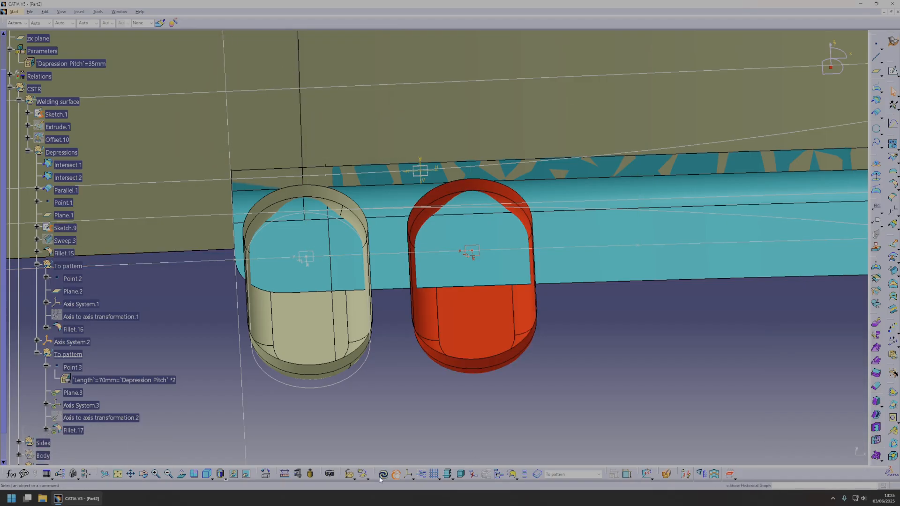
left_click(382, 474)
Step: Duplicate the pasted To pattern set containing Point.3 into the Depressions set
middle_click_drag(474, 348, 464, 192, "ctrl")
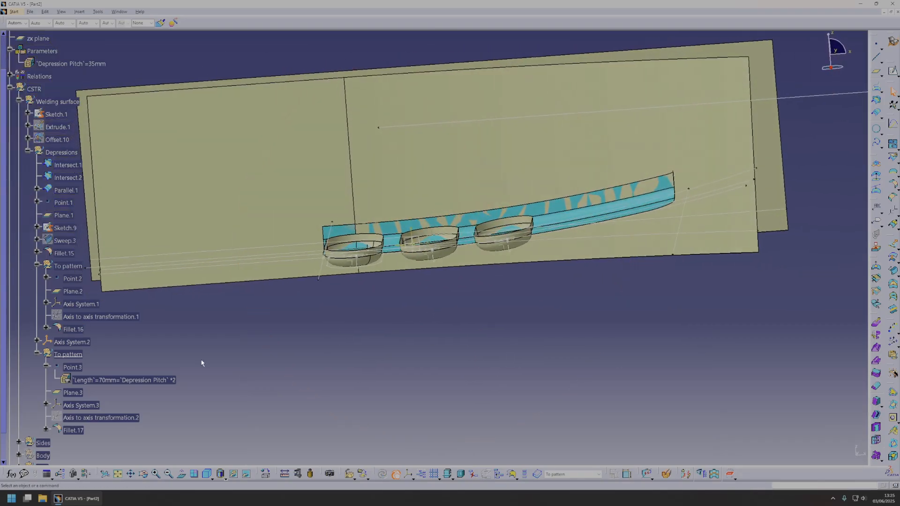
left_click(73, 356, "ctrl")
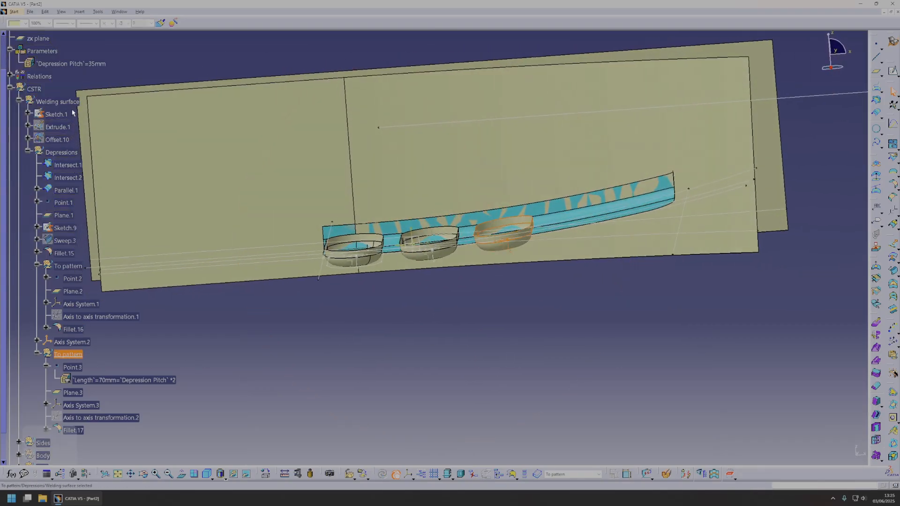
left_click(63, 156)
key("ctrl+v")
Step: Change the length formula of Point.4 to `Depression Pitch` *3 and update the part
double_click(80, 338)
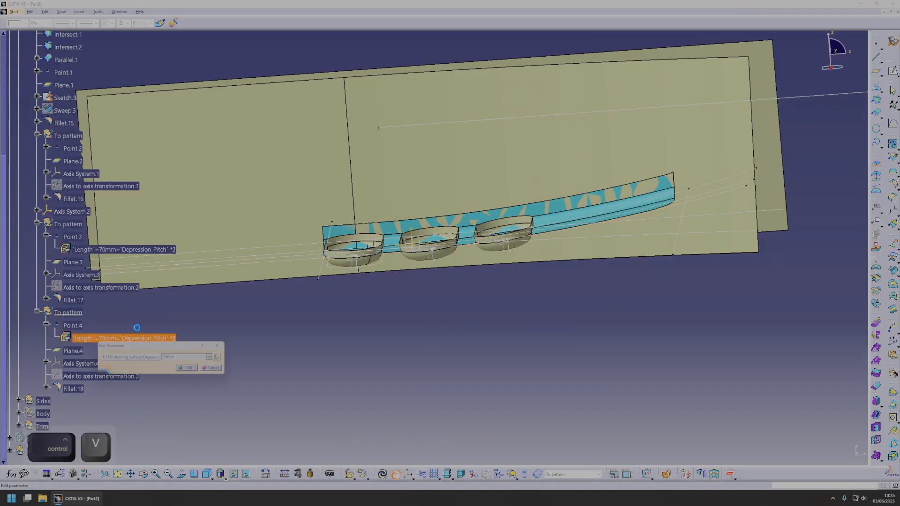
left_click(223, 358)
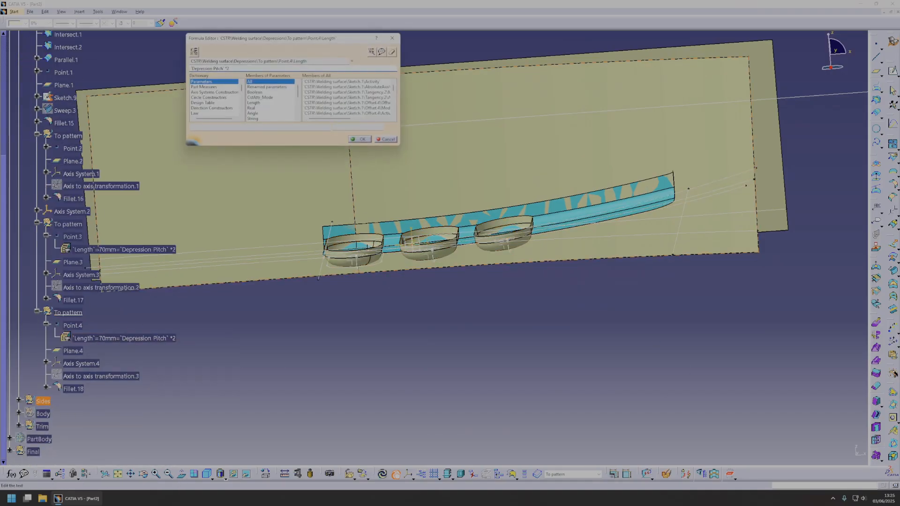
key("BackSpace")
type("3")
key("Return")
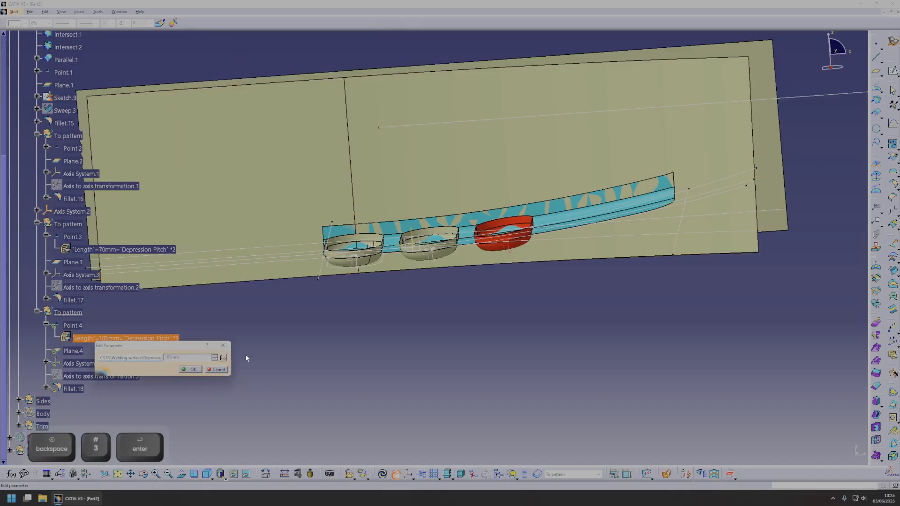
left_click(191, 370)
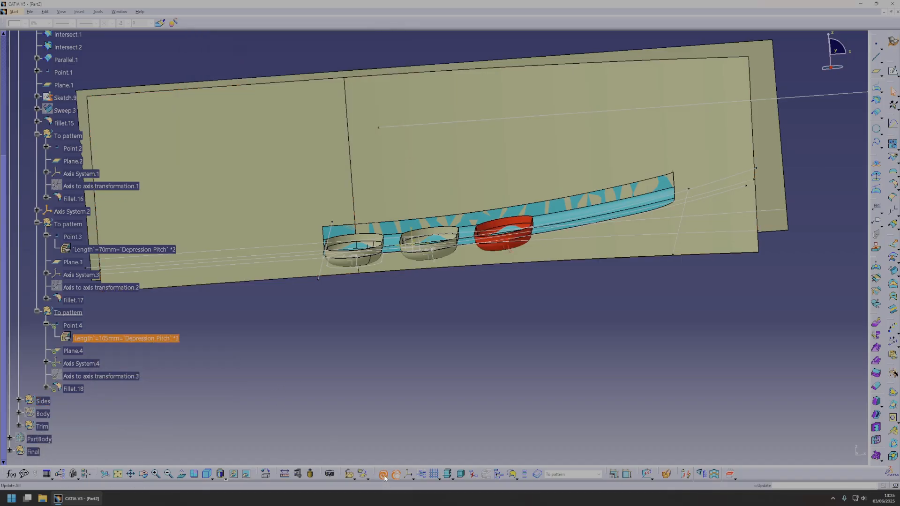
Step: Copy the To pattern set containing Point.4 and paste it into the Depressions set
middle_click_drag(428, 192, 447, 317)
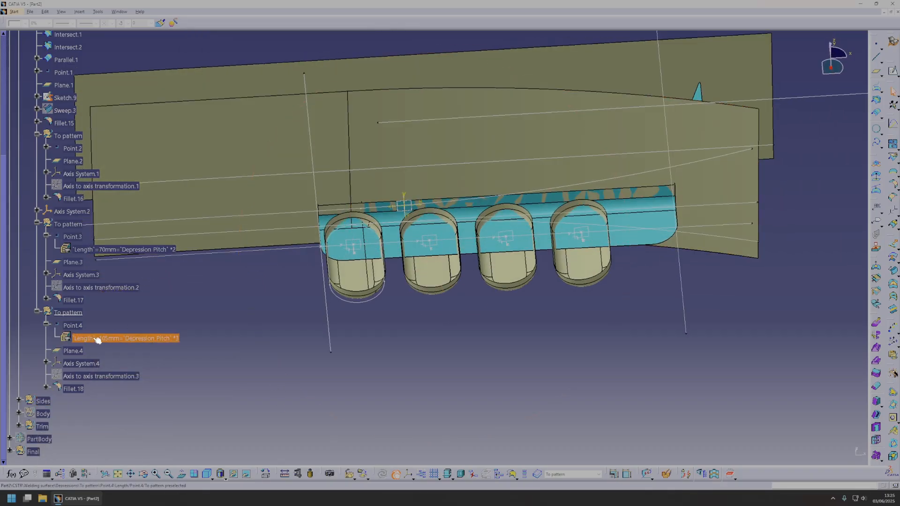
left_click(68, 313)
key("ctrl+c")
scroll(63, 228, "up", 3)
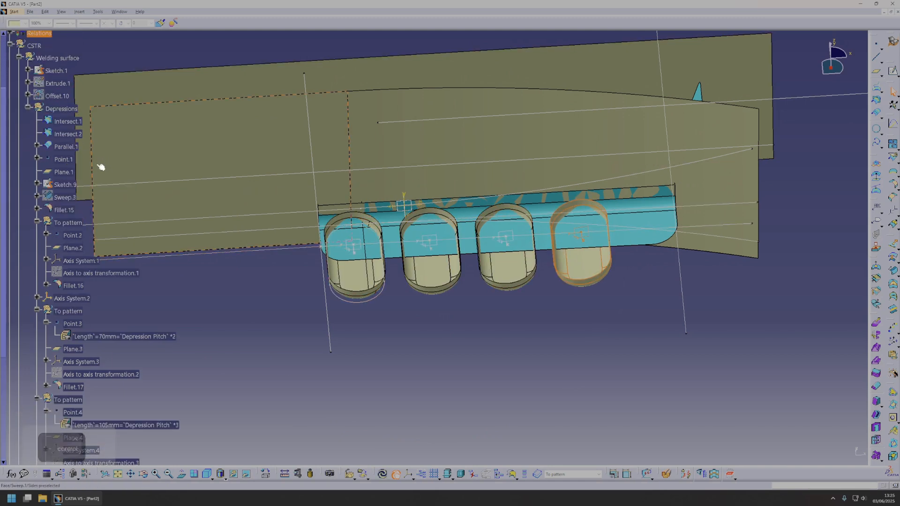
key("ctrl+v")
Step: Change the length formula of Point.5 to `Depression Pitch` *4 and update the part
double_click(125, 339)
left_click(254, 358)
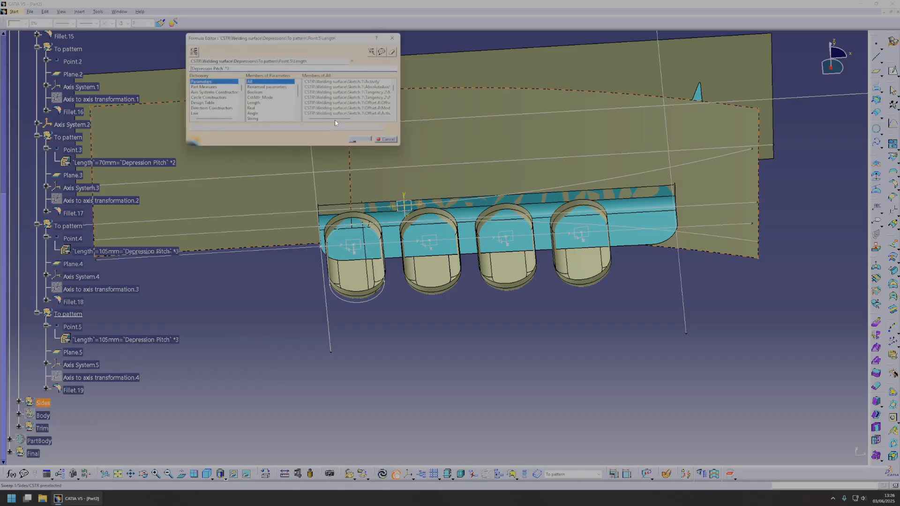
key("BackSpace")
type("4")
key("Return")
left_click(221, 368)
middle_click_drag(401, 292, 436, 322)
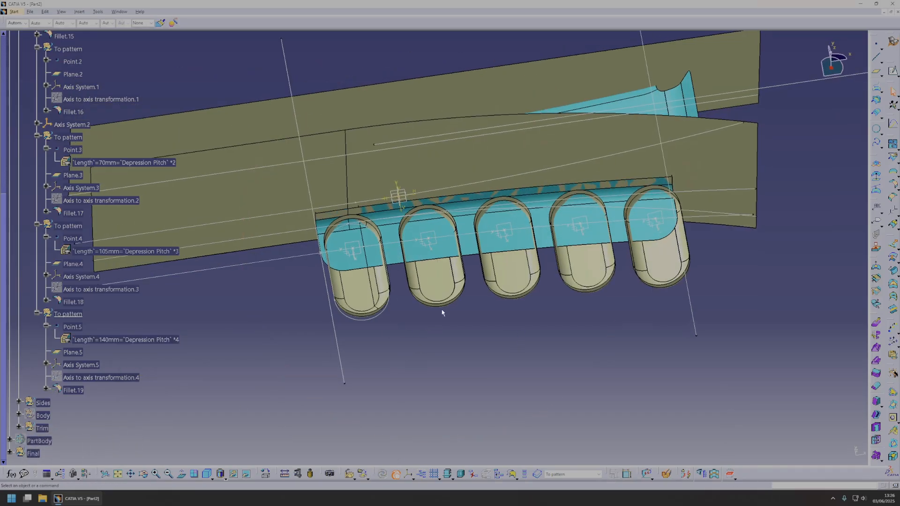
Step: Set the Depression Pitch parameter to 34 mm and update the depressions
middle_click_drag(458, 273, 436, 192)
scroll(141, 181, "up", 6)
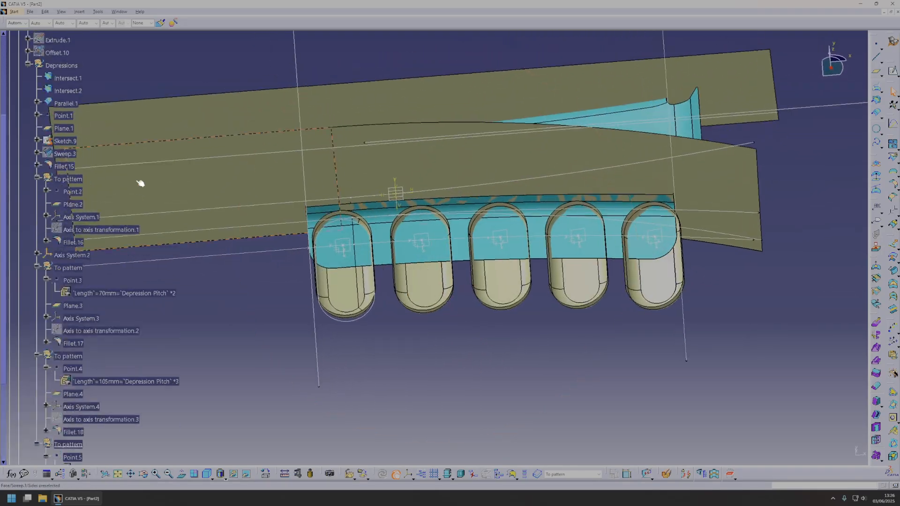
double_click(70, 63)
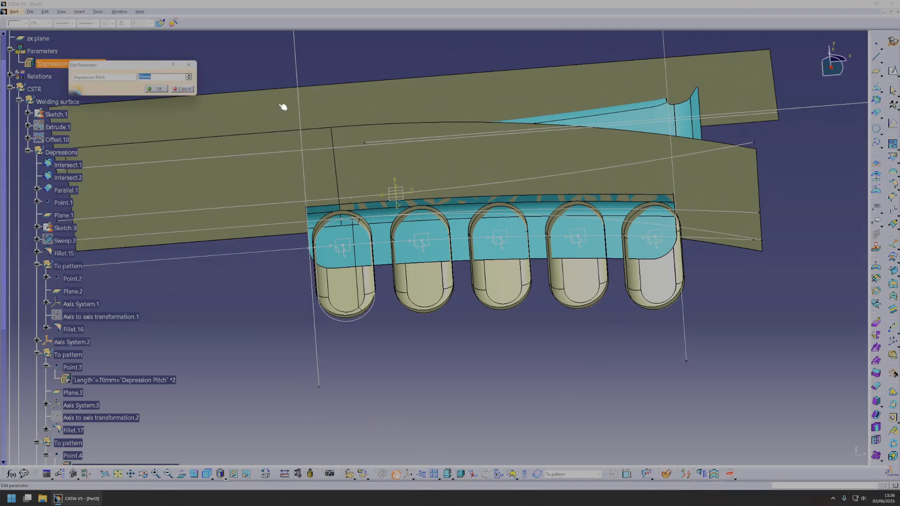
type("34")
key("Return")
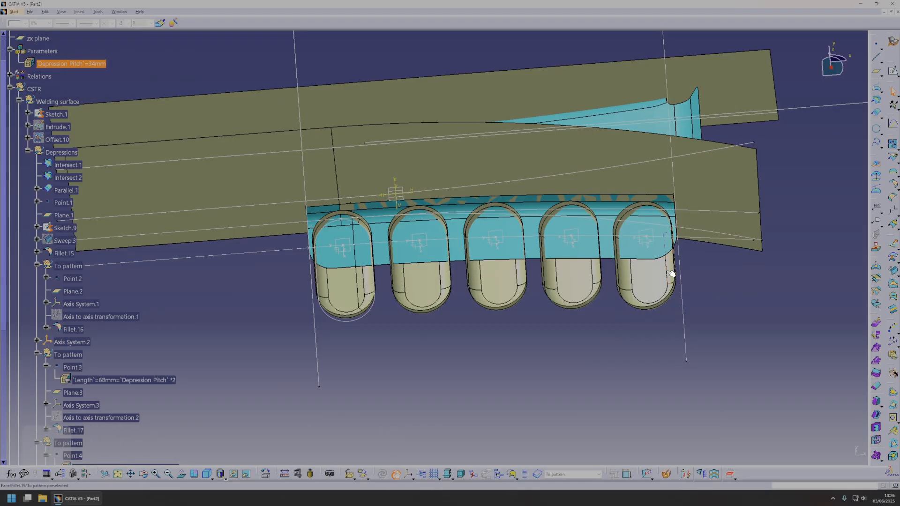
Step: Try a Depression Pitch of 33 mm and update the depressions
middle_click_drag(561, 350, 328, 296)
double_click(89, 108)
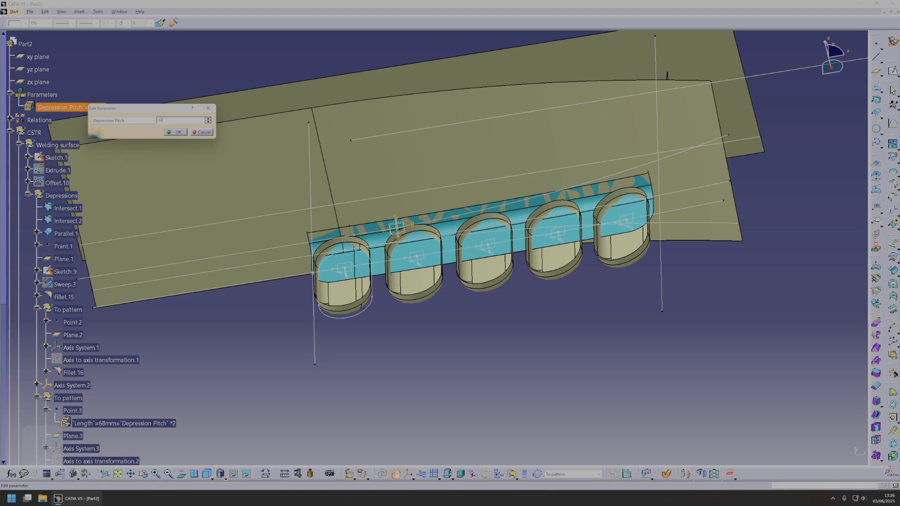
type("33")
key("Return")
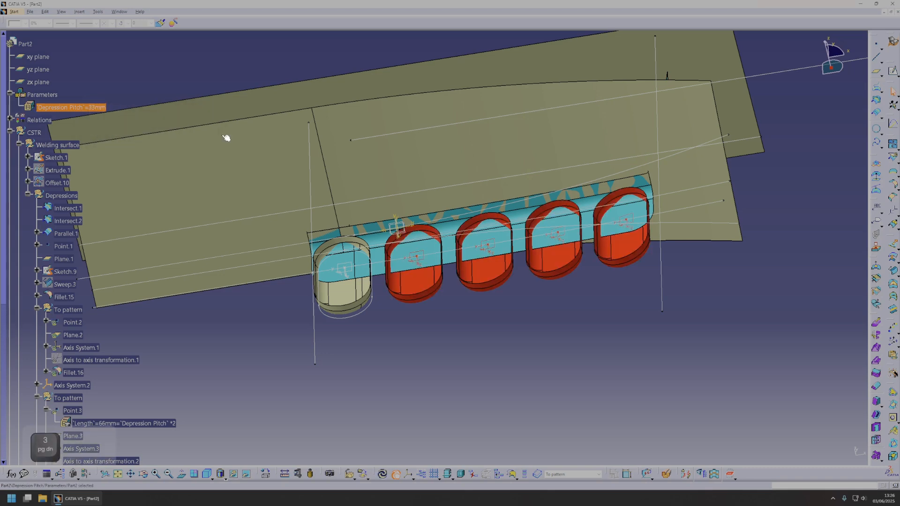
left_click(383, 475)
middle_click_drag(344, 238, 344, 239)
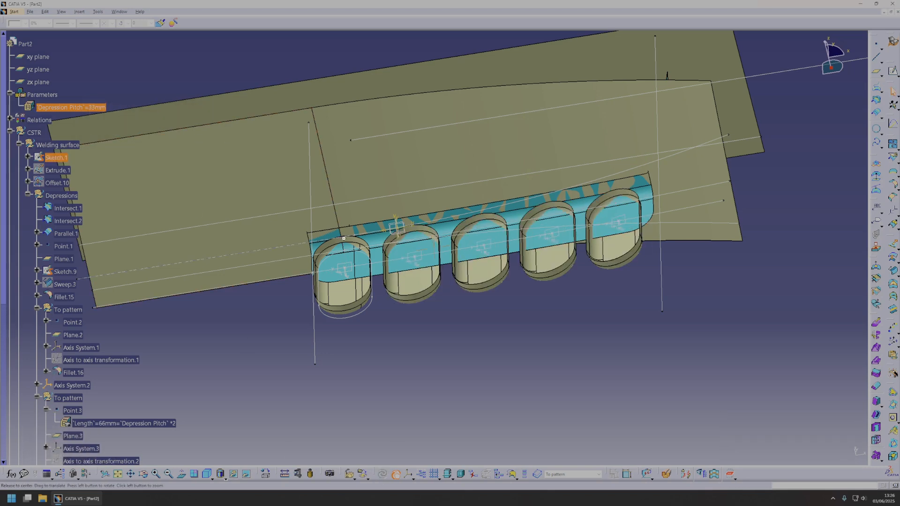
Step: Set the Depression Pitch parameter back to 34 mm and update the part
double_click(95, 109)
type("34")
key("Return")
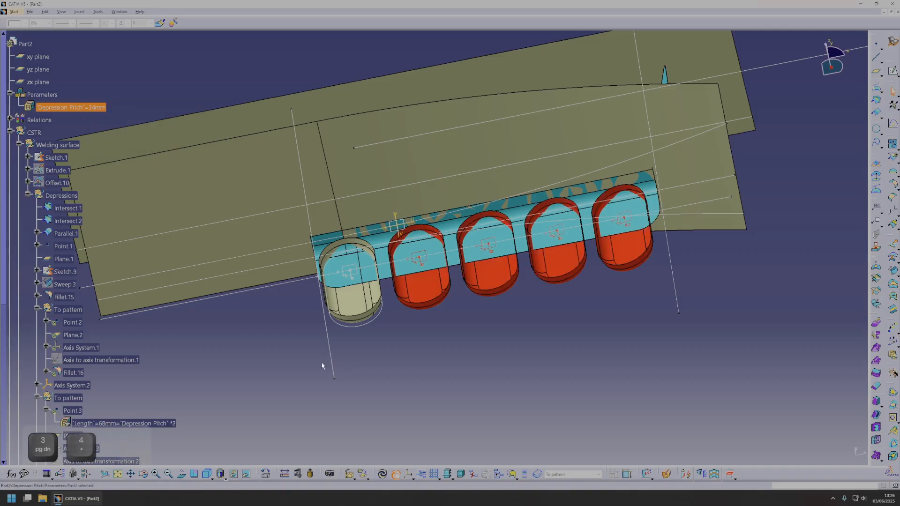
left_click(396, 475)
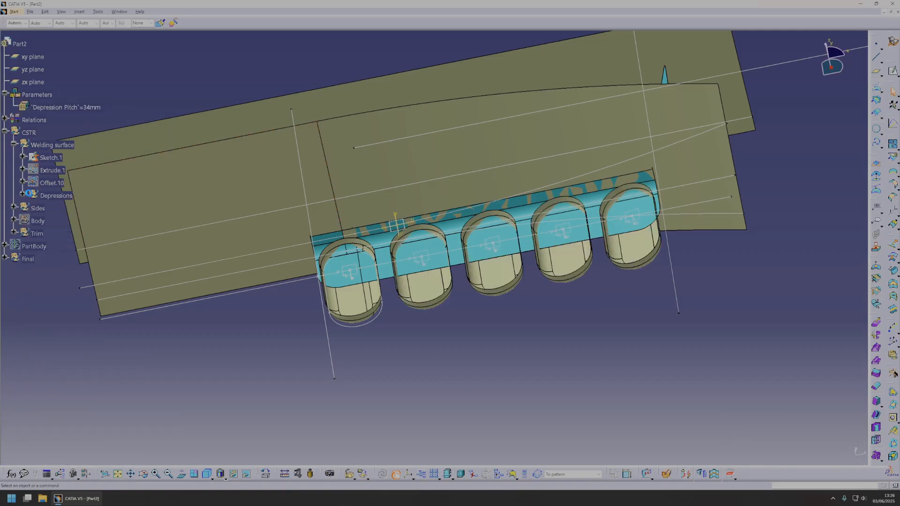
Step: Define the Welding surface geometrical set as the in-work object
right_click(56, 145)
left_click(95, 195)
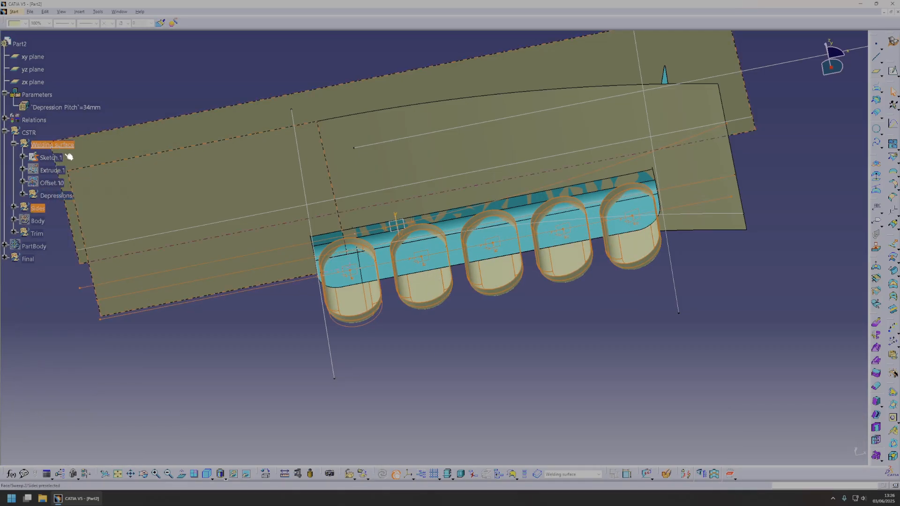
left_click(561, 333)
Step: Make the Offset.10 surface in the Welding surface set visible
middle_click_drag(560, 334, 422, 220)
left_click(57, 226)
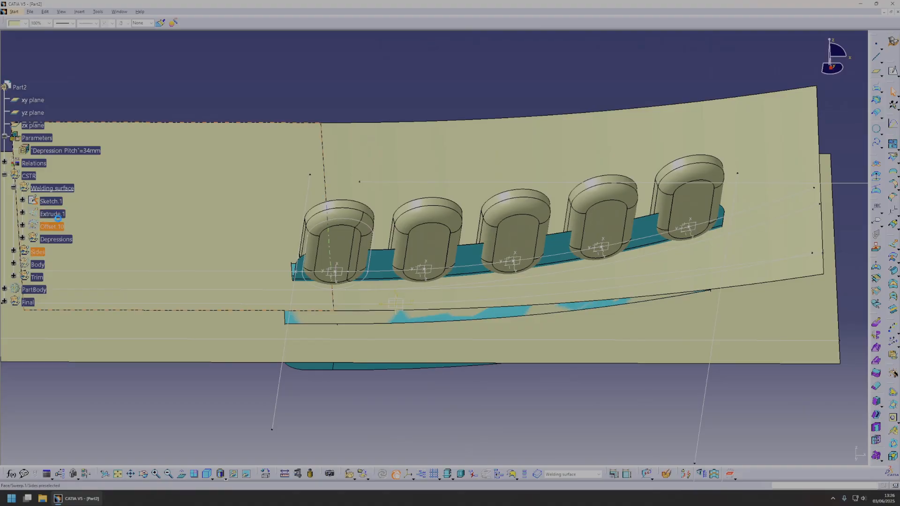
right_click(57, 228)
left_click(81, 249)
middle_click_drag(452, 310, 452, 298)
right_click(52, 229)
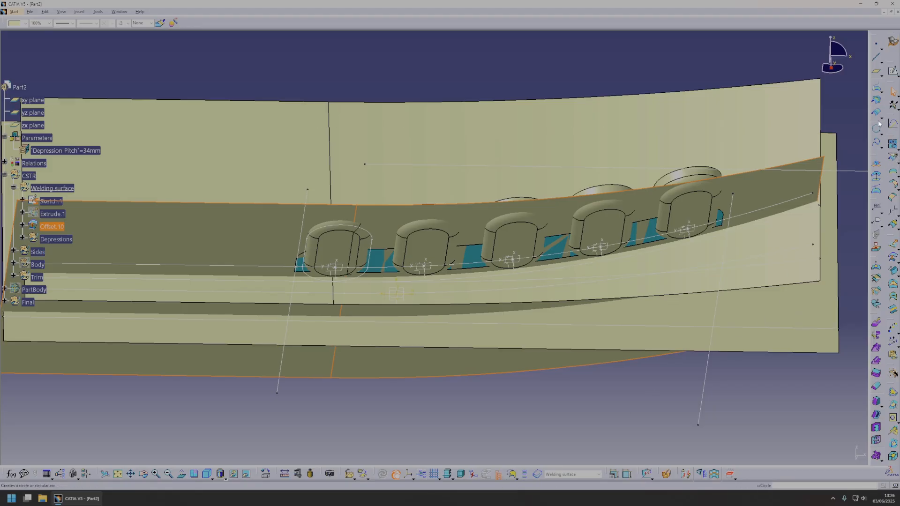
left_click(894, 169)
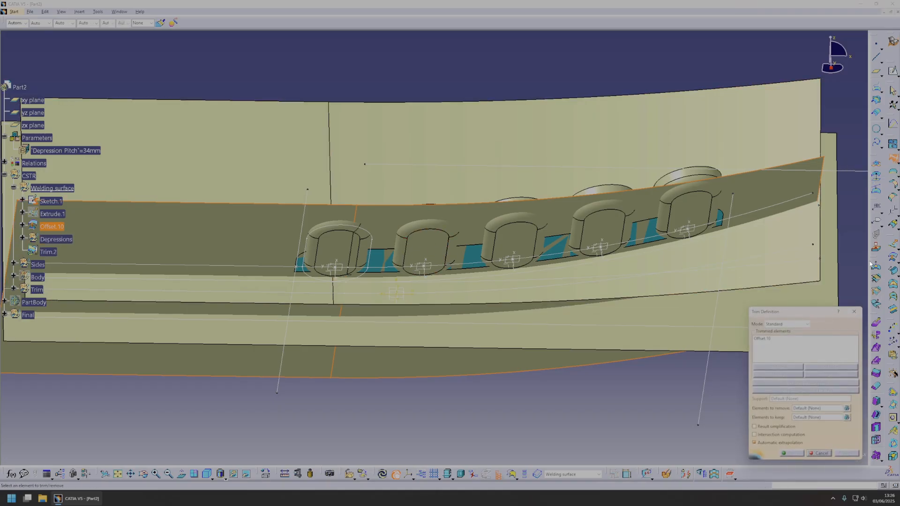
key("Escape")
left_click(894, 169)
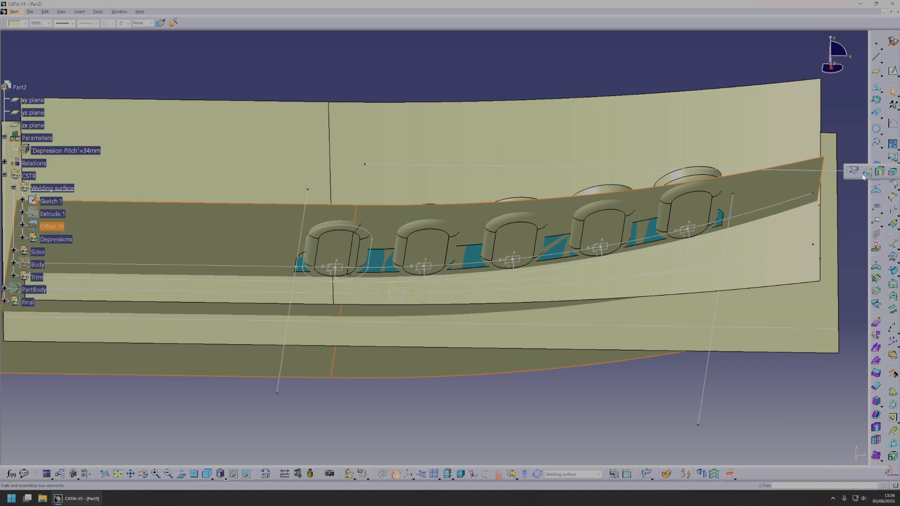
left_click(858, 172)
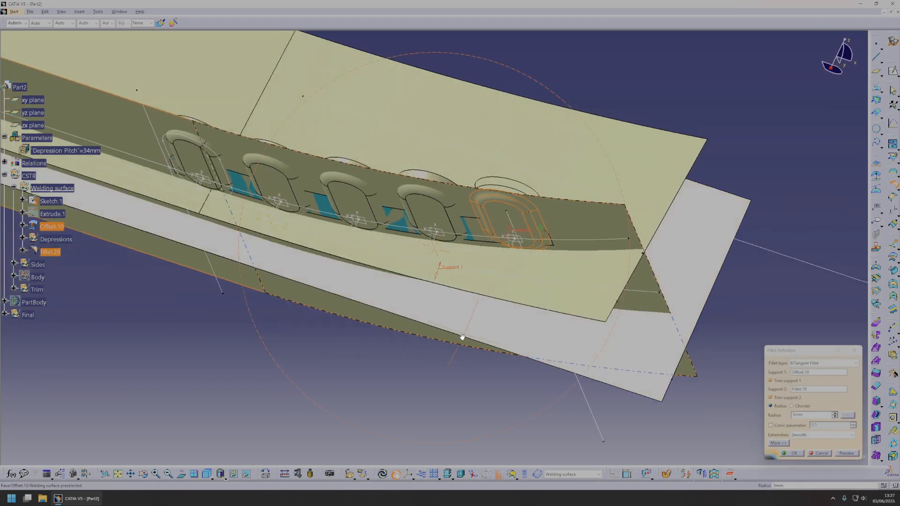
middle_click_drag(463, 338, 516, 375)
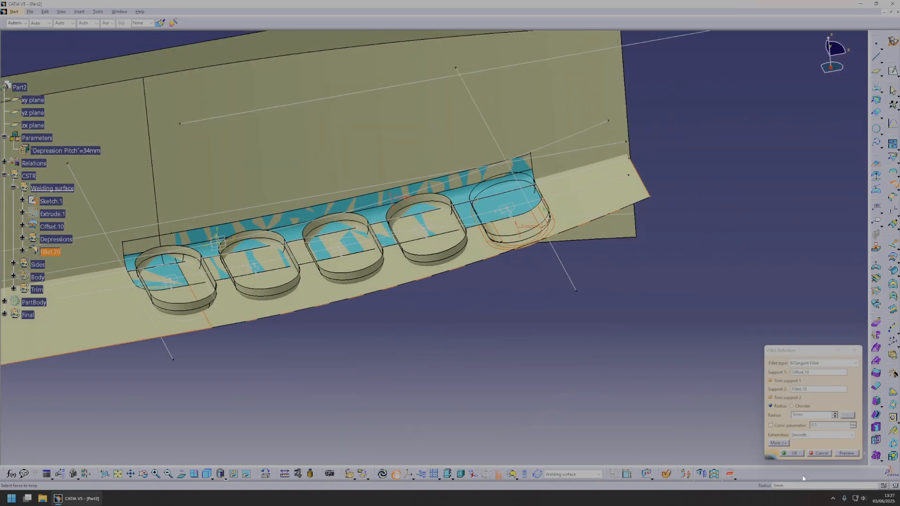
left_click(830, 453)
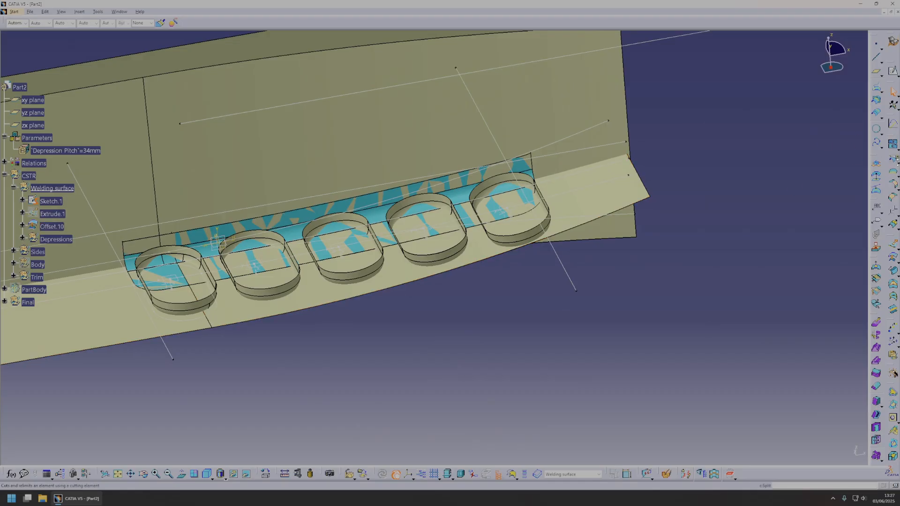
Step: Trim the Offset.10 welding surface with the five filleted slot depressions
left_click(895, 163)
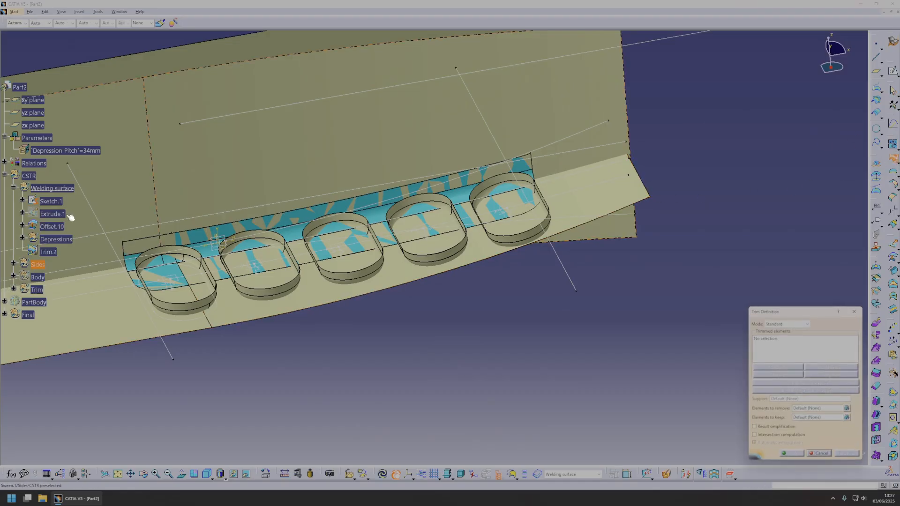
left_click(51, 227)
middle_click_drag(438, 376, 559, 178)
left_click(571, 174)
left_click(506, 196)
left_click(410, 196)
left_click(309, 211)
left_click(248, 218)
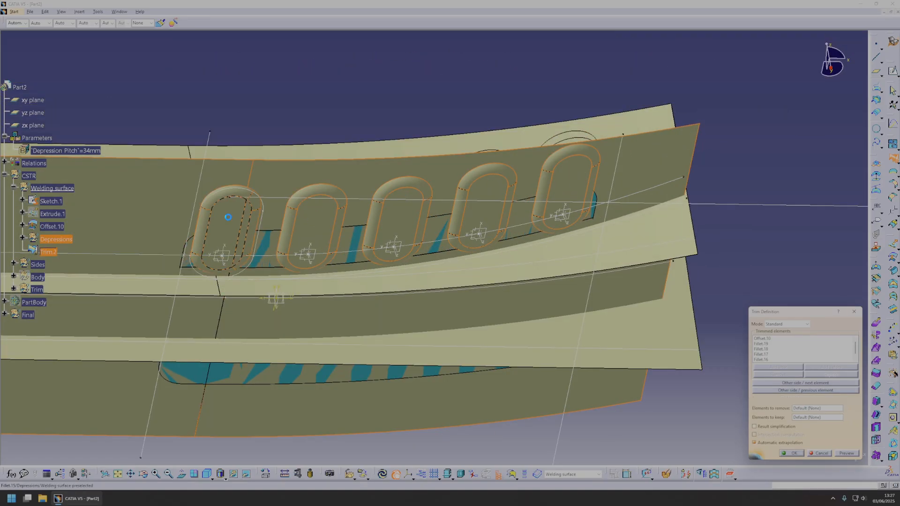
left_click(792, 454)
Step: Apply a 5 mm edge fillet to the trimmed welding surface's face so the depression rims are rounded
left_click(43, 240)
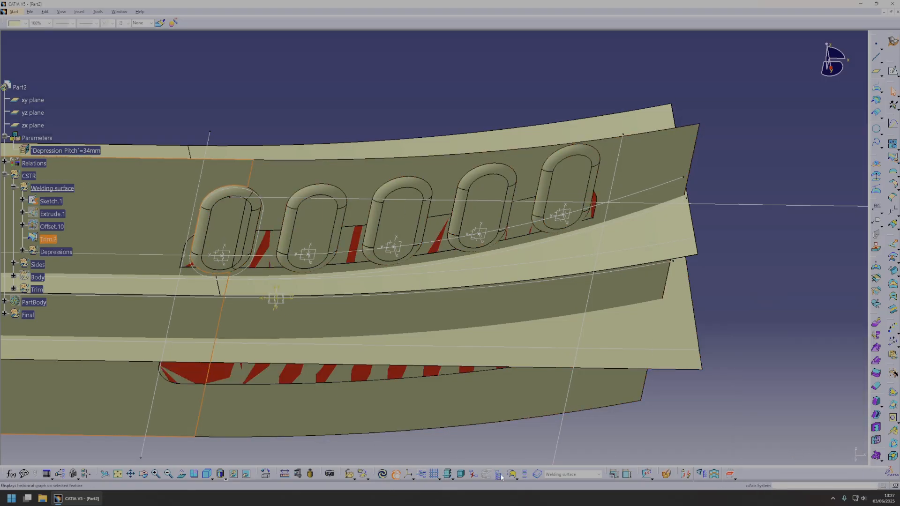
left_click(898, 184)
left_click(827, 192)
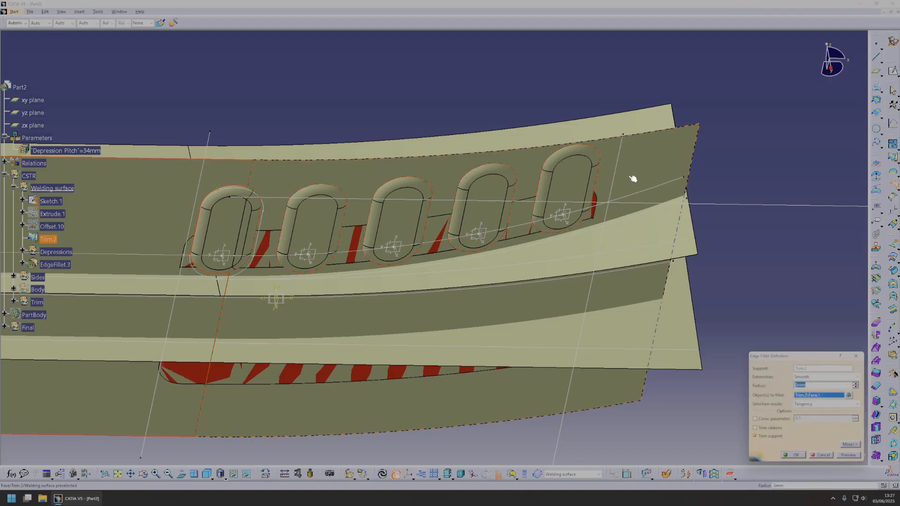
left_click(848, 454)
middle_click_drag(736, 279, 723, 348)
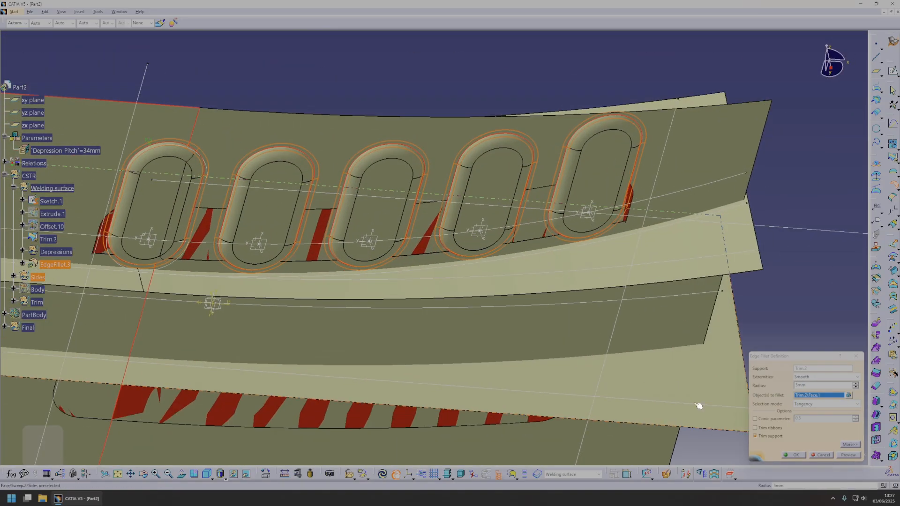
type("5")
left_click(846, 454)
left_click(796, 455)
Step: Update the part and locate the failing Offset.1 feature in the Body set from the update diagnosis
middle_click_drag(752, 368, 548, 312)
left_click(57, 253)
middle_click_drag(337, 263, 426, 368)
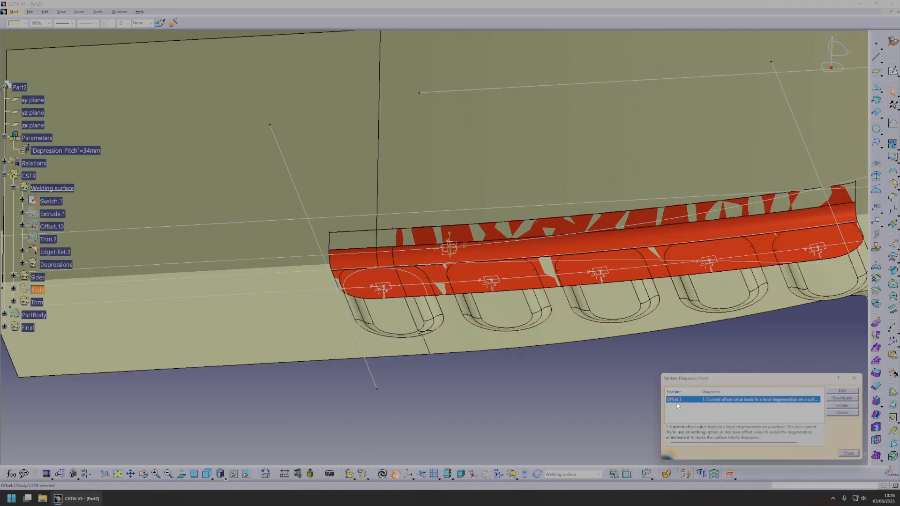
left_click(678, 403)
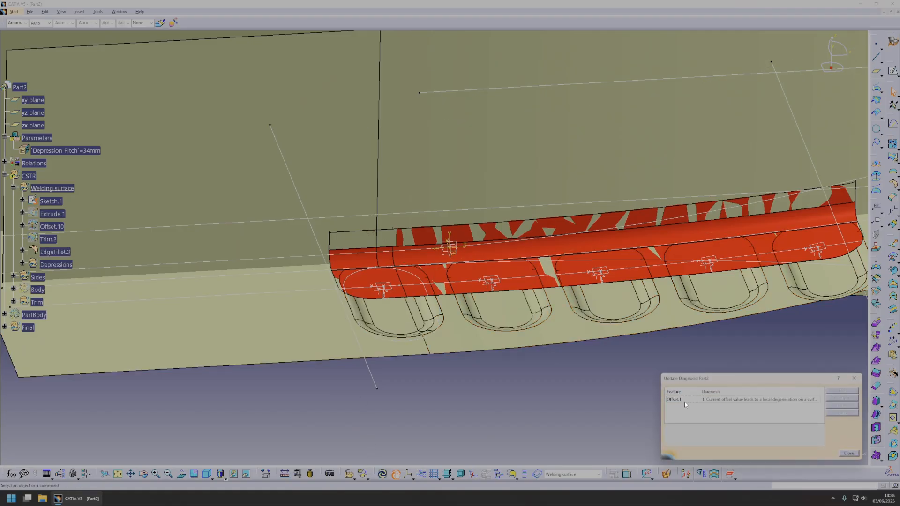
left_click(685, 401)
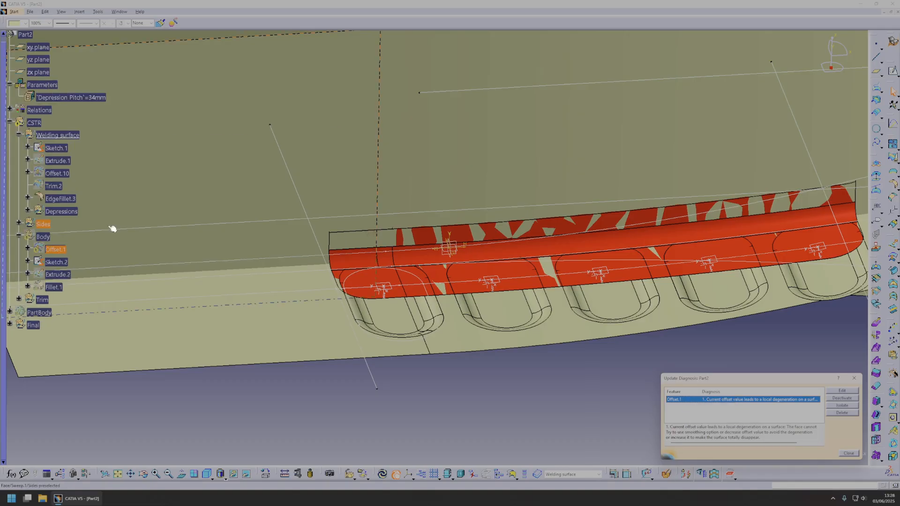
key("Escape")
key("space")
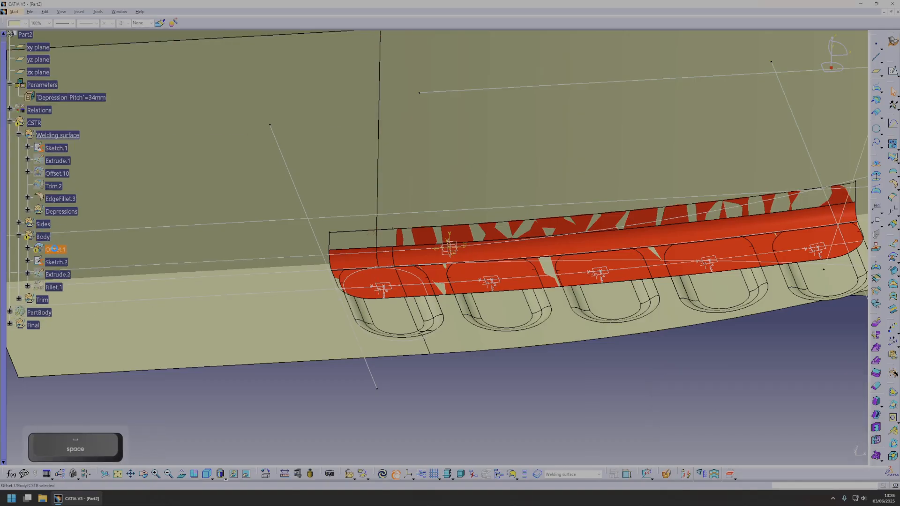
Step: Replace the reference surface of Offset.1 in the Body set with Extrude.1
double_click(55, 249)
middle_click_drag(410, 197, 740, 296)
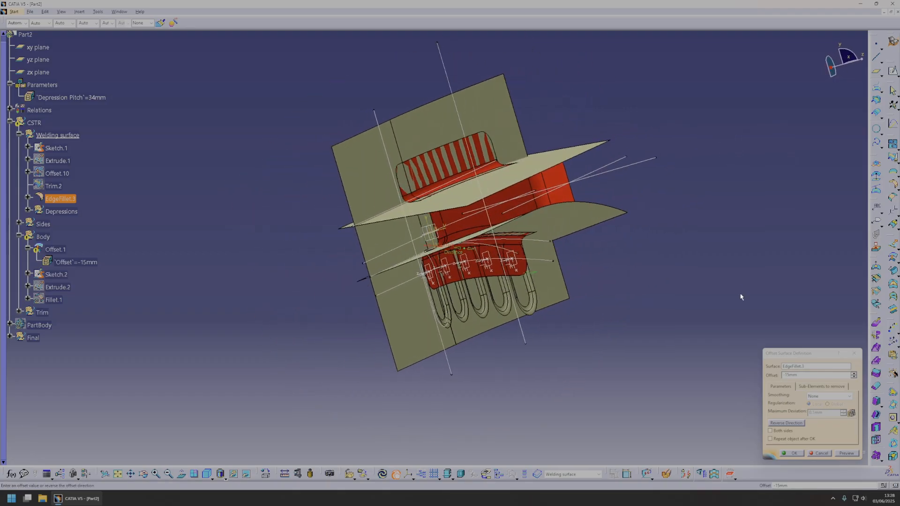
left_click(806, 366)
middle_click_drag(557, 280, 387, 275)
middle_click_drag(493, 305, 448, 276)
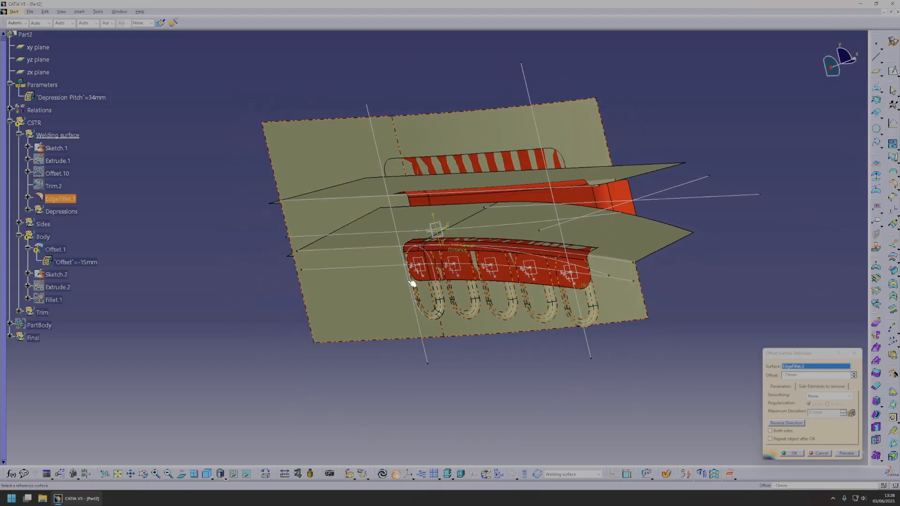
left_click(58, 161)
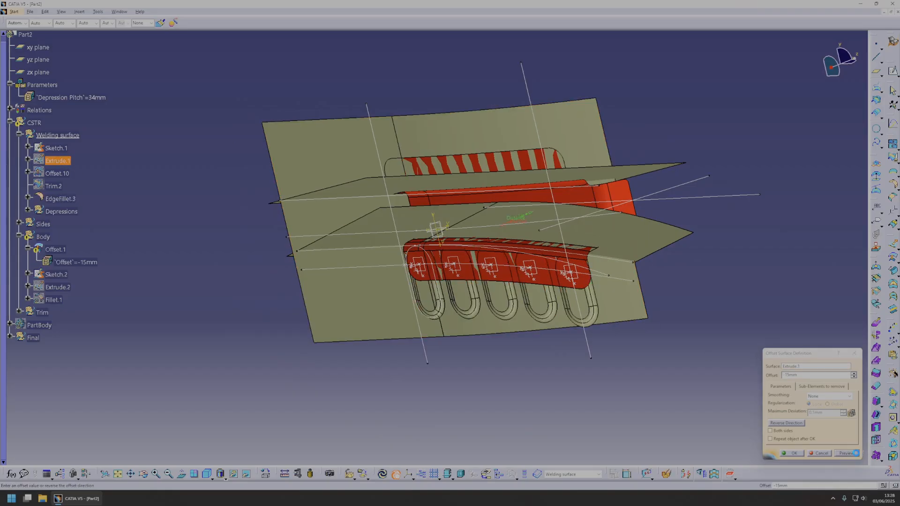
left_click(856, 453)
left_click(796, 454)
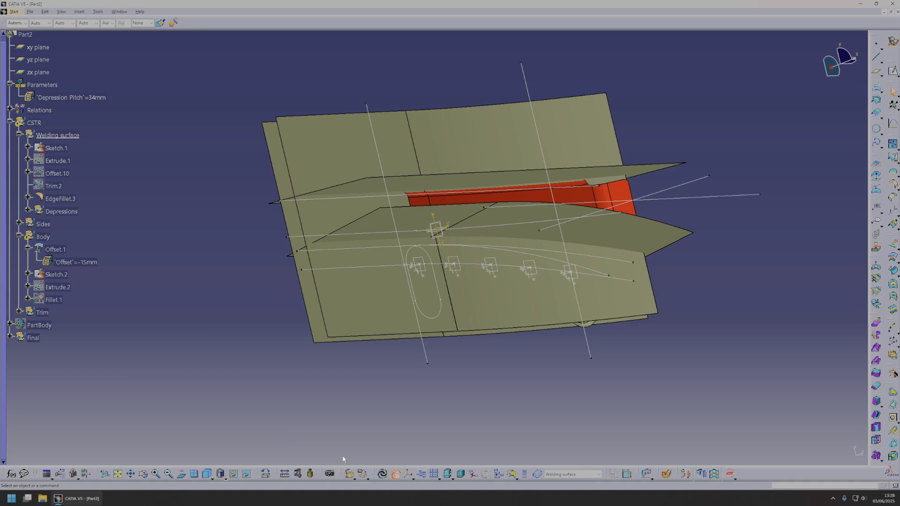
Step: Update the part and reselect the missing edges of EdgeFillet.1 and EdgeFillet.2 on the current trimmed geometry
left_click(381, 474)
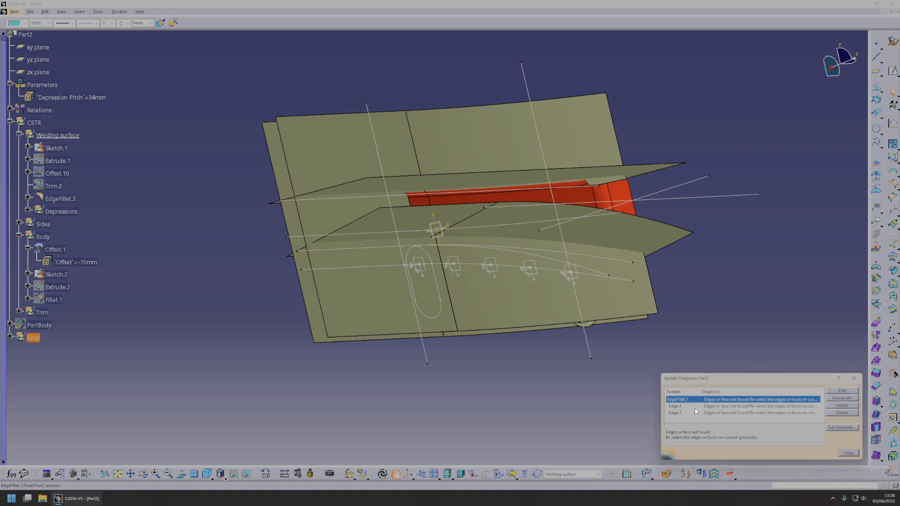
double_click(695, 406)
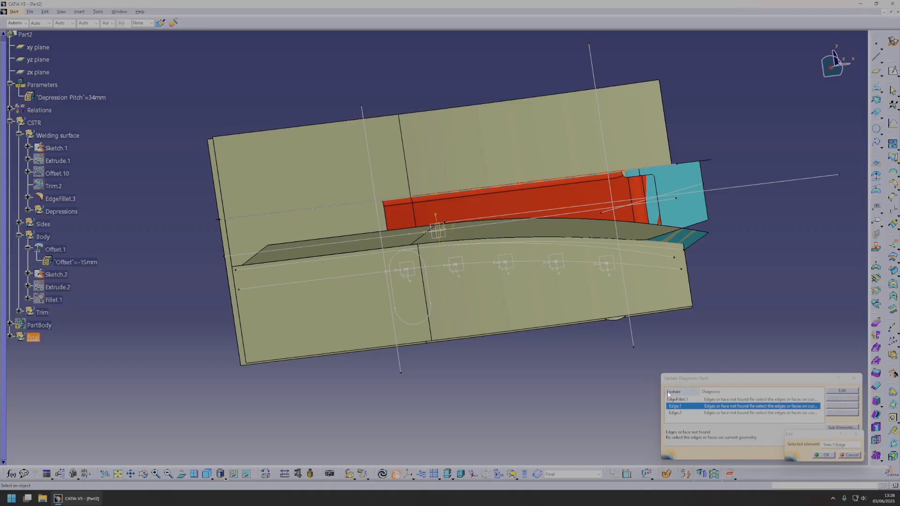
left_click(824, 455)
double_click(693, 406)
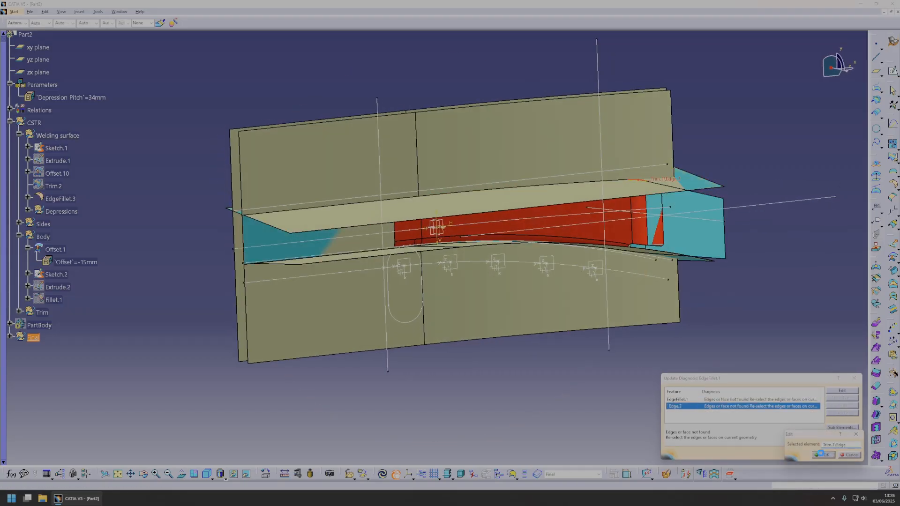
left_click(824, 455)
double_click(686, 412)
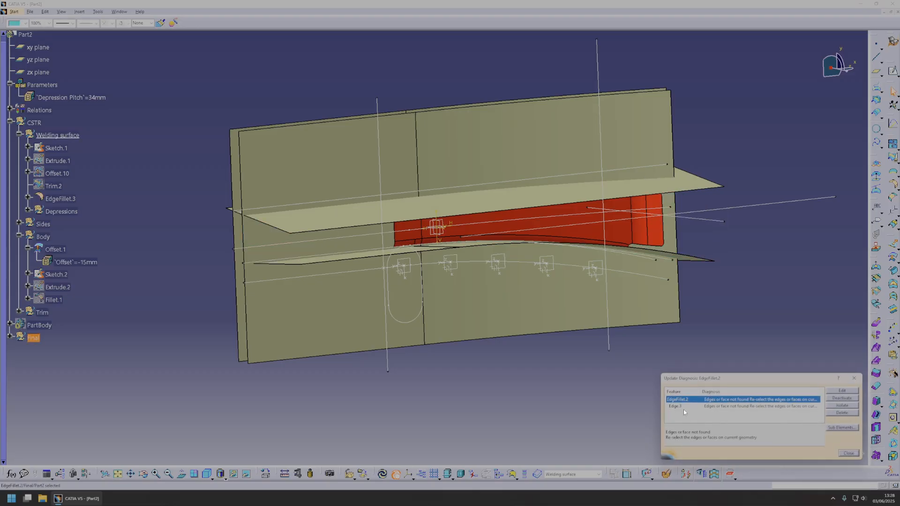
left_click(824, 455)
Step: Update the part and hide the CSTR construction geometry so only the finished bracket is displayed
left_click(383, 474)
key("space")
middle_click_drag(609, 284, 518, 278)
left_click(48, 98)
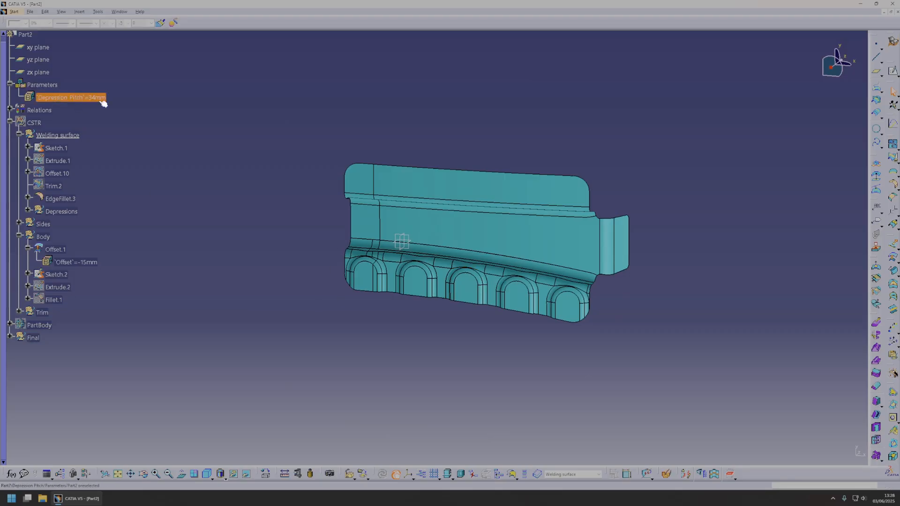
Step: Show the CSTR construction geometry again
right_click(35, 124)
left_click(52, 146)
key("space")
middle_click_drag(434, 237, 628, 303)
Step: Edit the Sides sketch that guides the bracket's curved lower side, change its arc diameter, and update the part
double_click(577, 295)
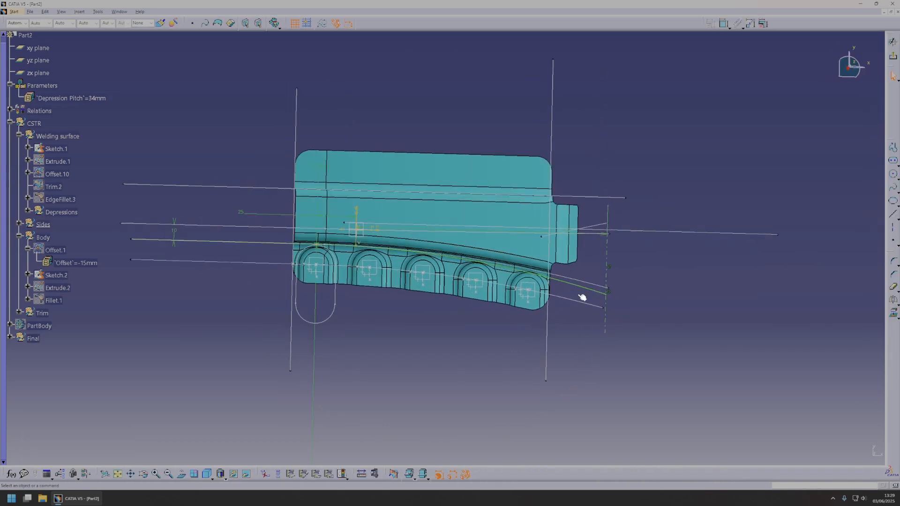
middle_click_drag(434, 278, 444, 309, "ctrl")
middle_click_drag(496, 334, 490, 275)
mouse_move(572, 333)
middle_mouse_down("ctrl")
mouse_move(549, 371)
mouse_move(538, 304)
middle_mouse_up("ctrl")
middle_click_drag(537, 304, 550, 383, "ctrl")
middle_click_drag(550, 383, 384, 291, "ctrl")
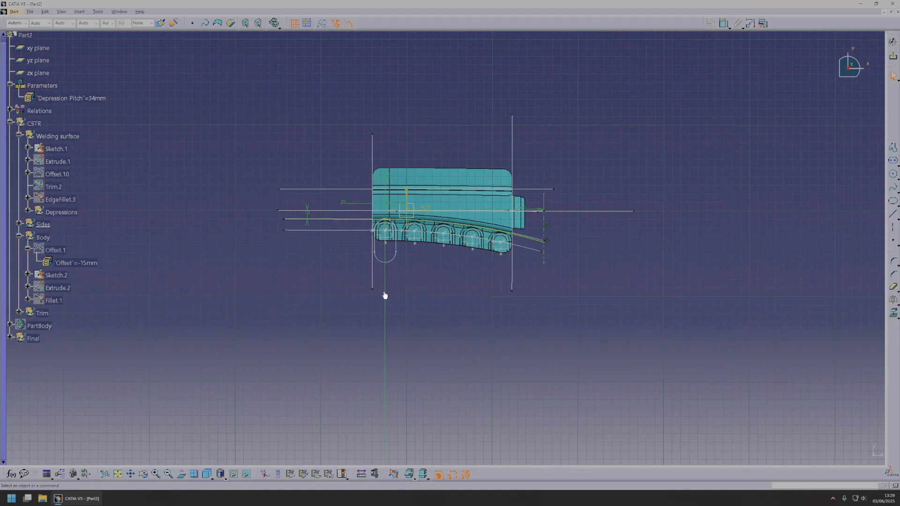
double_click(384, 292)
key("End")
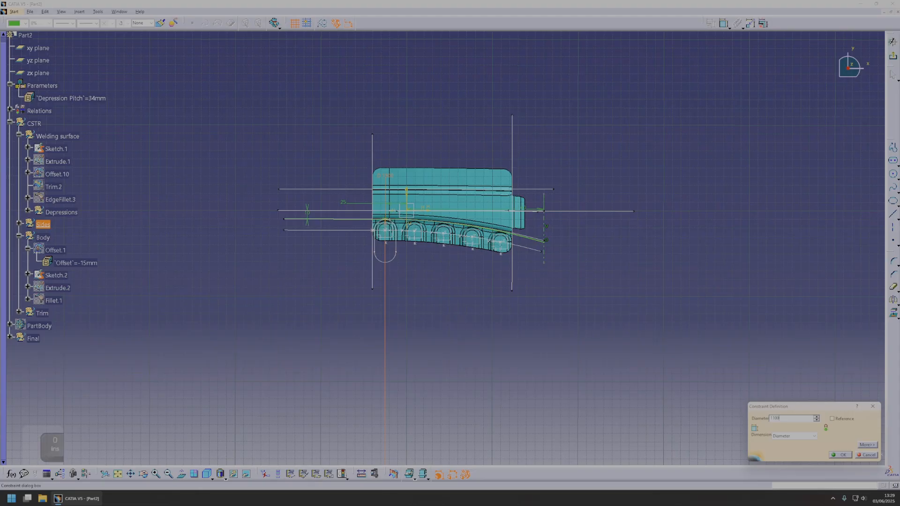
type("00")
key("Return")
left_click(894, 58)
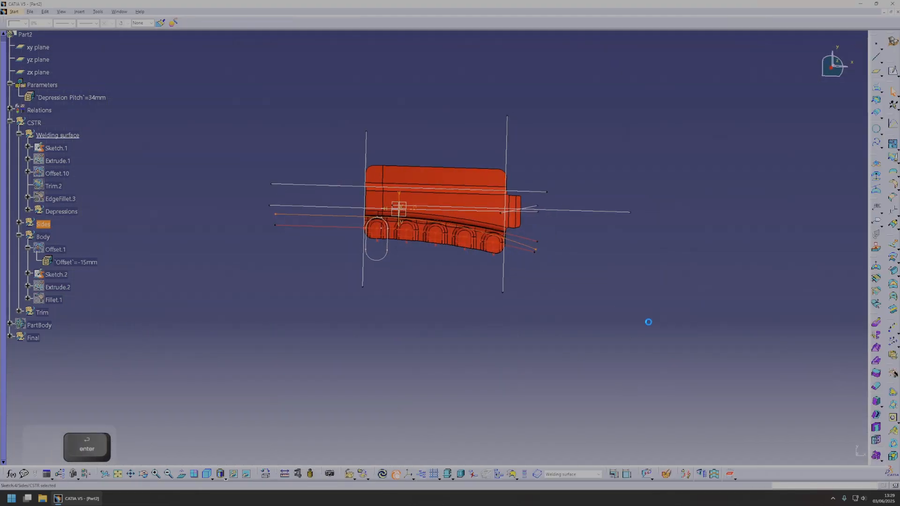
middle_click_drag(549, 311, 639, 282)
right_click(671, 284)
left_click(686, 290)
Step: Set the arc diameter in the welding surface's Sketch.1 to 1600 mm and update the part
double_click(55, 135)
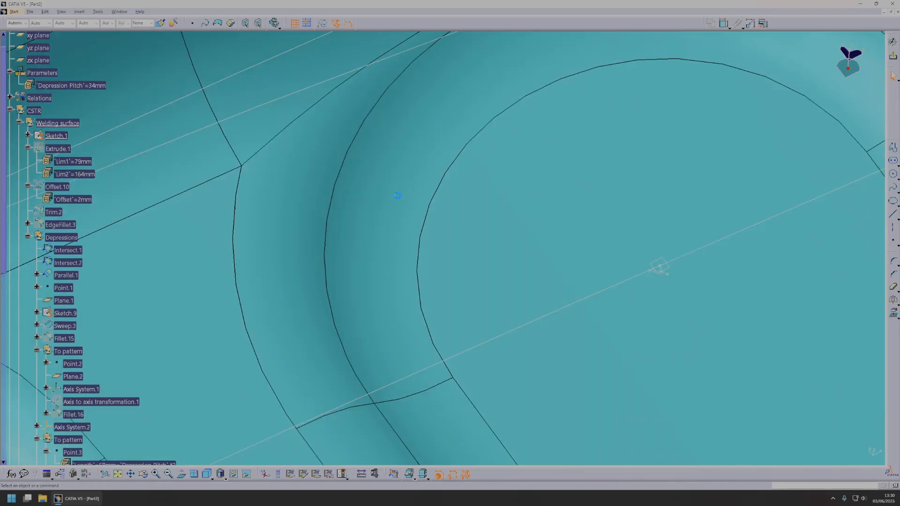
mouse_move(462, 239)
middle_mouse_down()
mouse_move(481, 234)
mouse_move(420, 258)
mouse_move(395, 318)
mouse_move(413, 285)
middle_mouse_up()
middle_click_drag(480, 42, 456, 238)
double_click(453, 236)
middle_click_drag(465, 362, 483, 65)
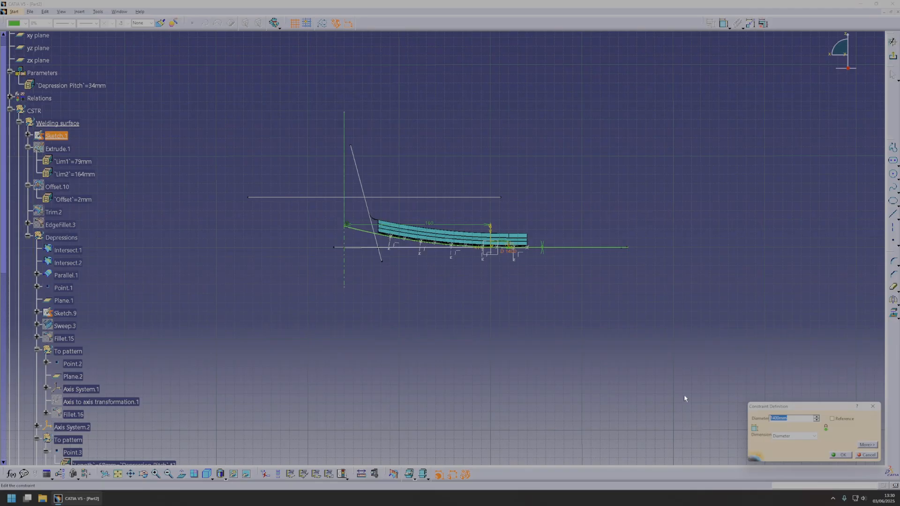
type("1600")
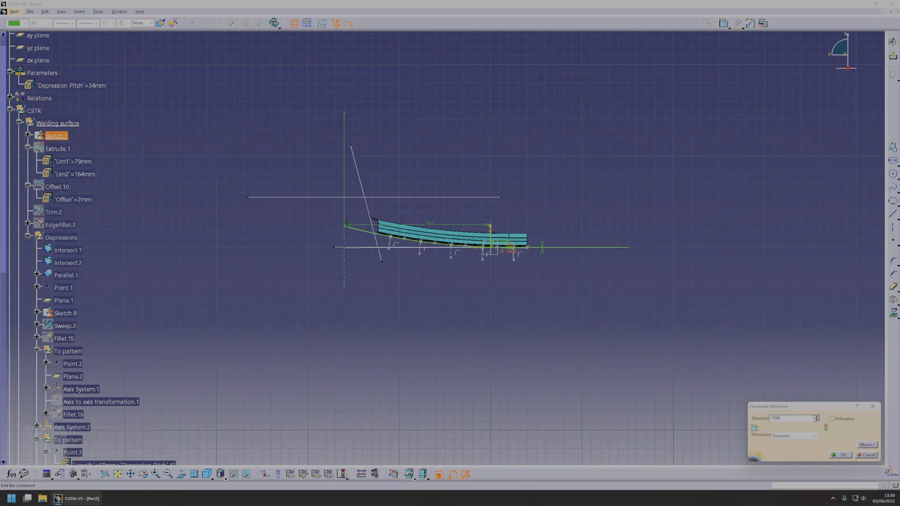
key("Return")
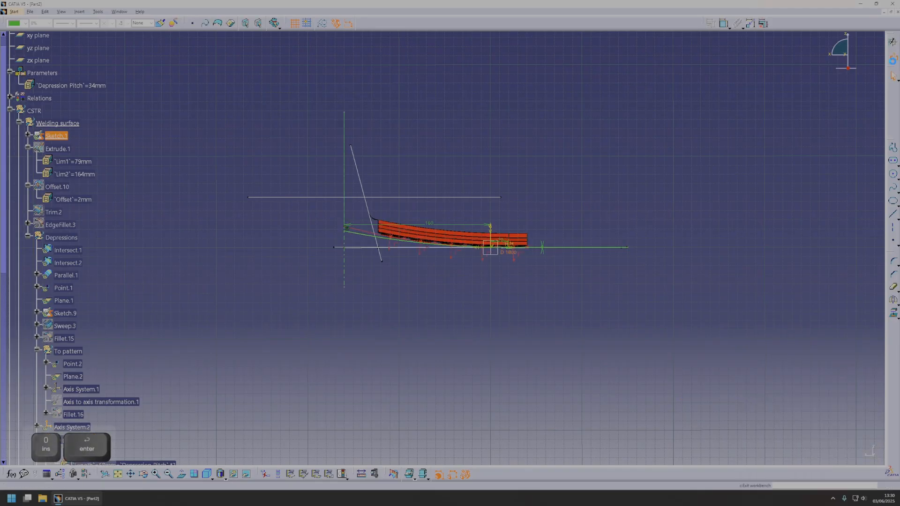
left_click(893, 56)
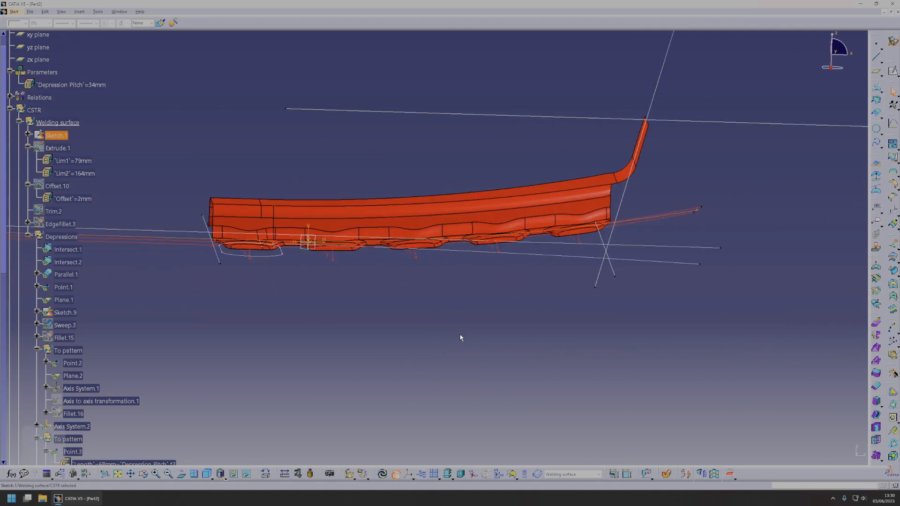
key("ctrl+u")
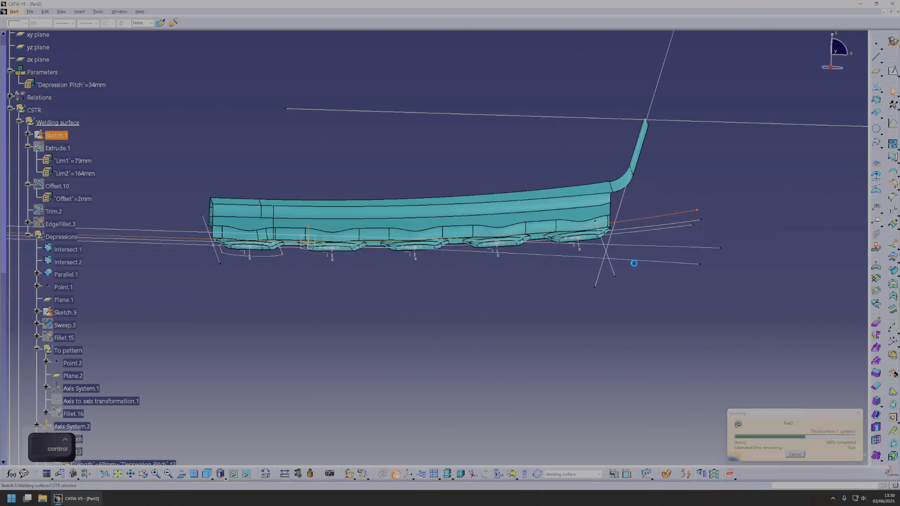
Step: Examine the updated bracket and its five depressions along the curved welding flange from several angles
middle_click_drag(573, 238, 456, 377)
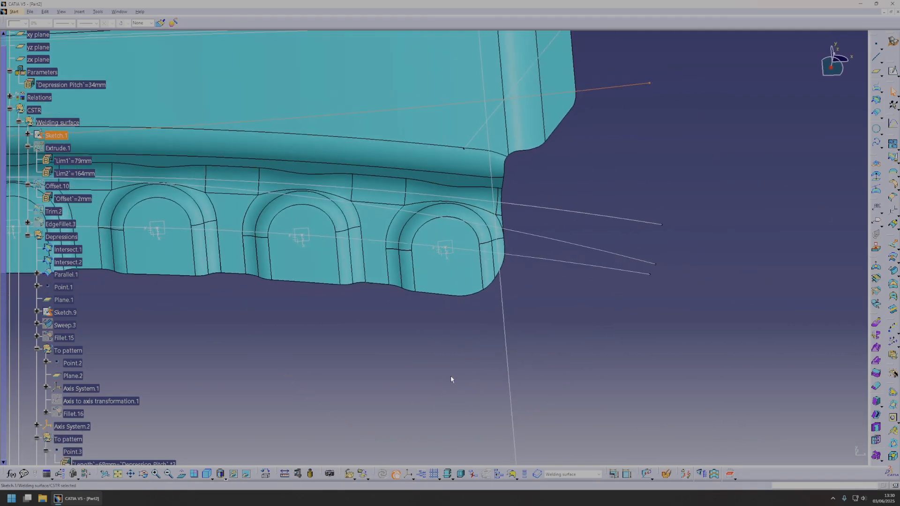
left_click(457, 376)
middle_click_drag(357, 335, 493, 340)
left_click(451, 264)
left_click(598, 266)
mouse_move(493, 288)
middle_mouse_down()
mouse_move(487, 344)
mouse_move(271, 225)
middle_mouse_up()
left_click(488, 343)
middle_click_drag(457, 340, 472, 238)
middle_click_drag(553, 258, 429, 281)
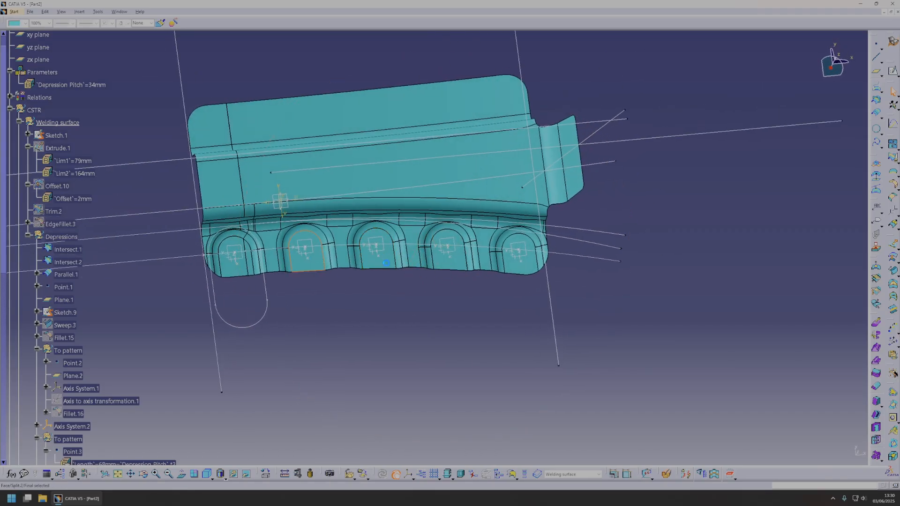
left_click(432, 257)
middle_click_drag(518, 259, 493, 281)
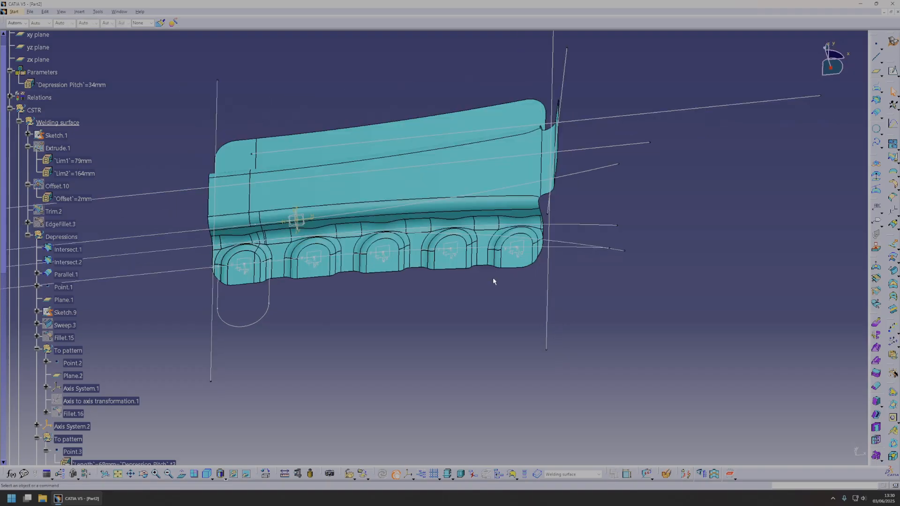